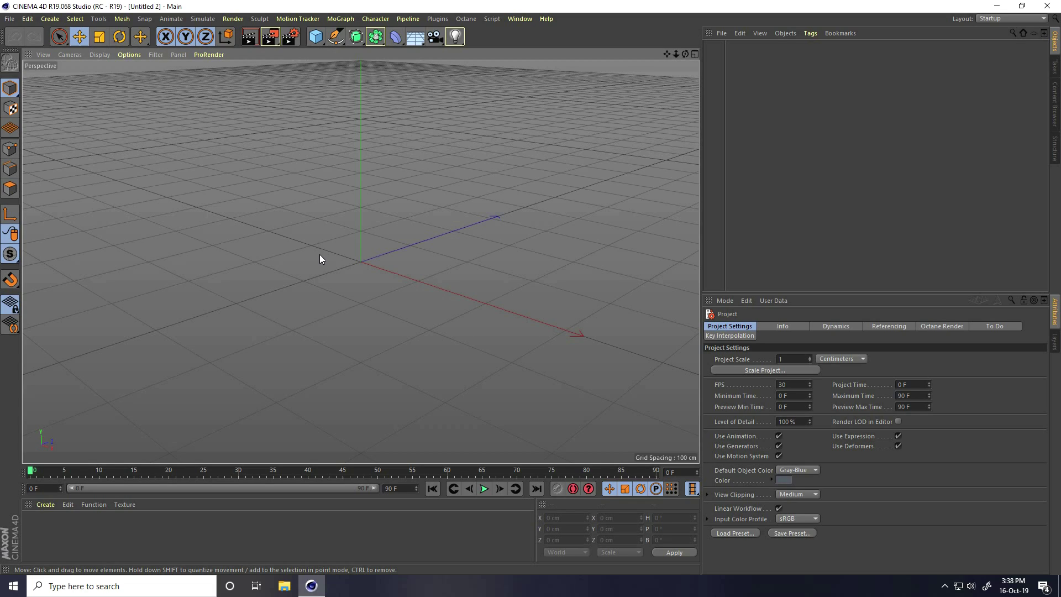
- Add a Plane object and set its width to 8000 cm and height to 600 cm
{"action": "left_click", "coordinate": [316, 36]}
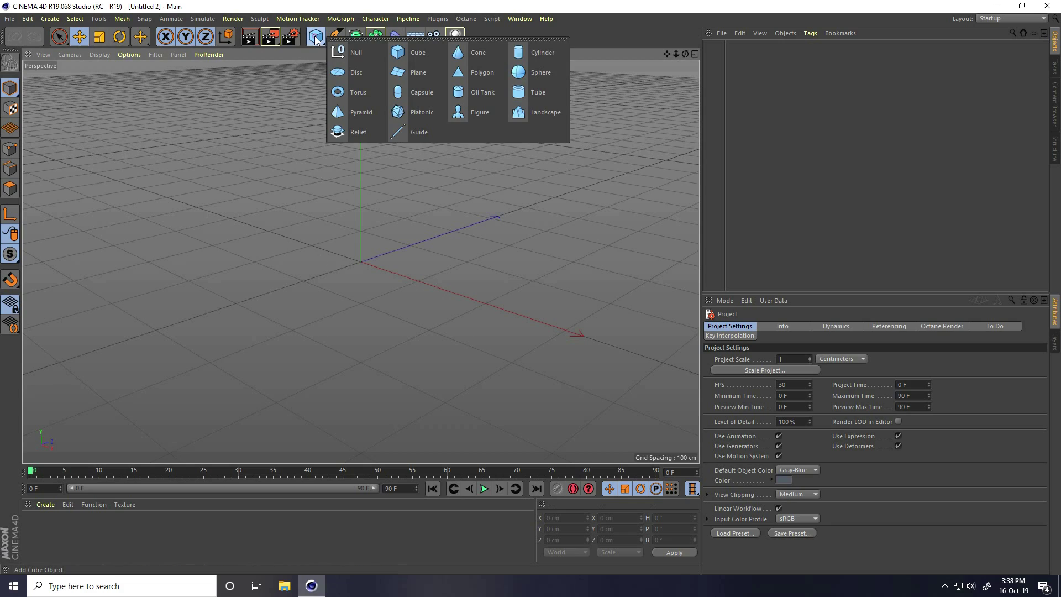
{"action": "left_click", "coordinate": [419, 75]}
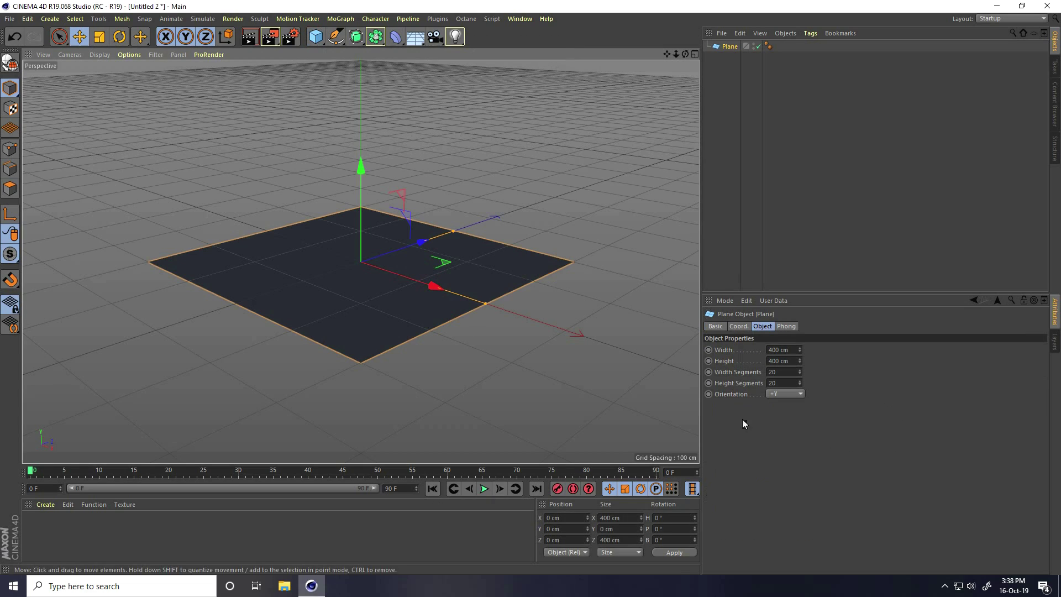
{"action": "left_click", "coordinate": [794, 350]}
{"action": "type", "text": "8000"}
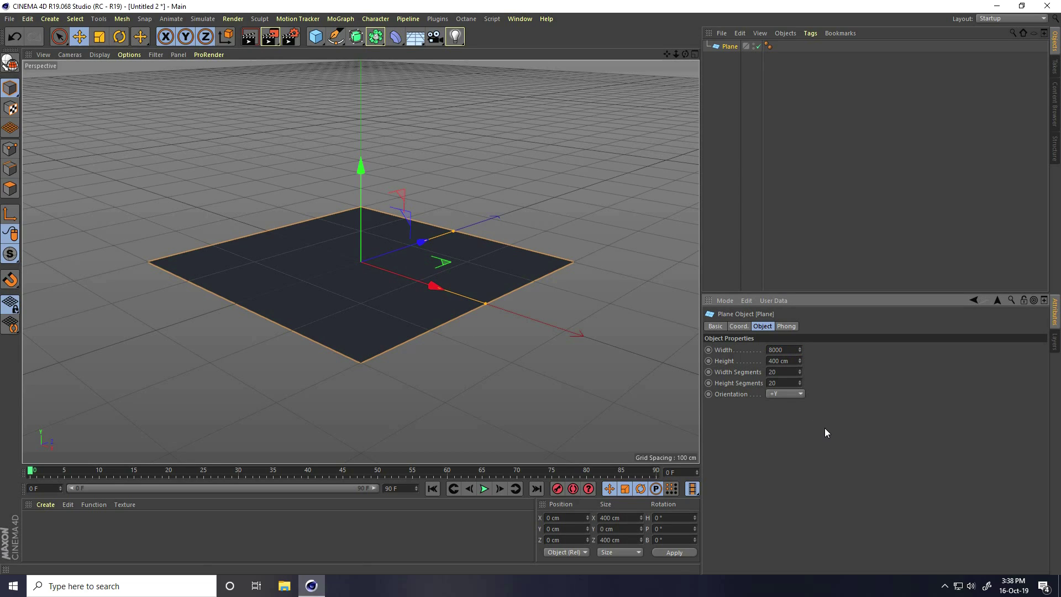
{"action": "key", "text": "Return"}
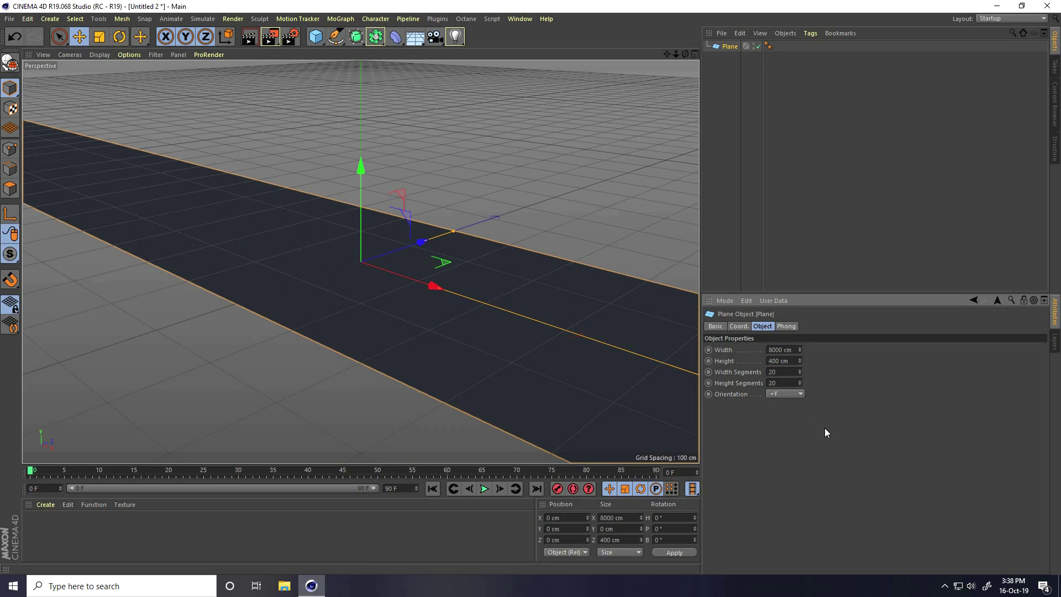
{"action": "left_click", "coordinate": [782, 360]}
{"action": "type", "text": "600"}
{"action": "key", "text": "Return"}
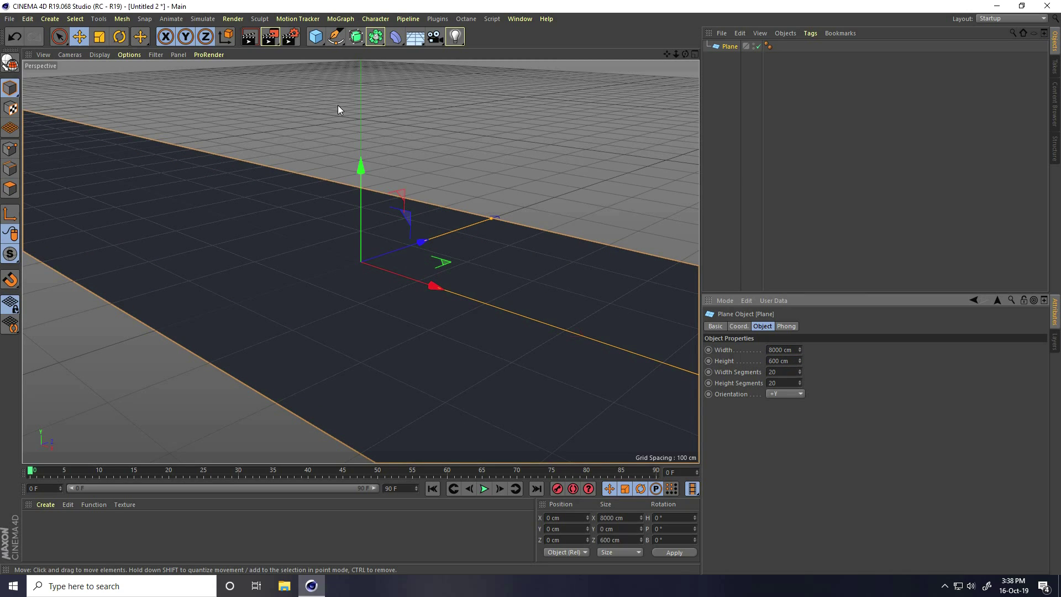
- Add a Sphere object and set its segments to 100
{"action": "left_click", "coordinate": [318, 42]}
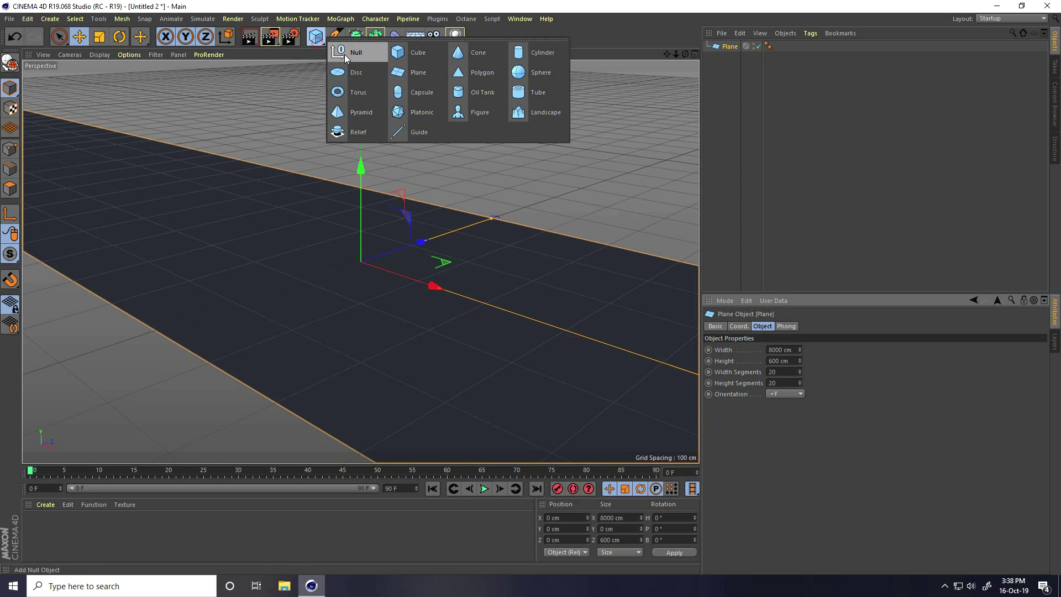
{"action": "left_click", "coordinate": [529, 80]}
{"action": "middle_click_drag", "start_coordinate": [299, 287], "coordinate": [317, 305], "text": "alt"}
{"action": "right_click_drag", "start_coordinate": [336, 281], "coordinate": [371, 270], "text": "alt"}
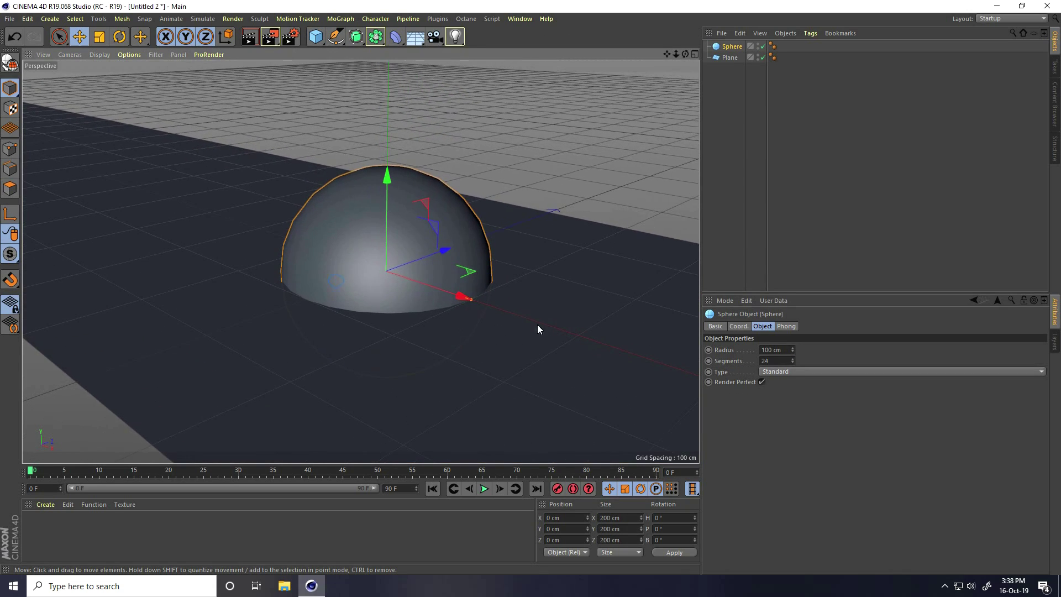
{"action": "left_click", "coordinate": [776, 360]}
{"action": "type", "text": "10"}
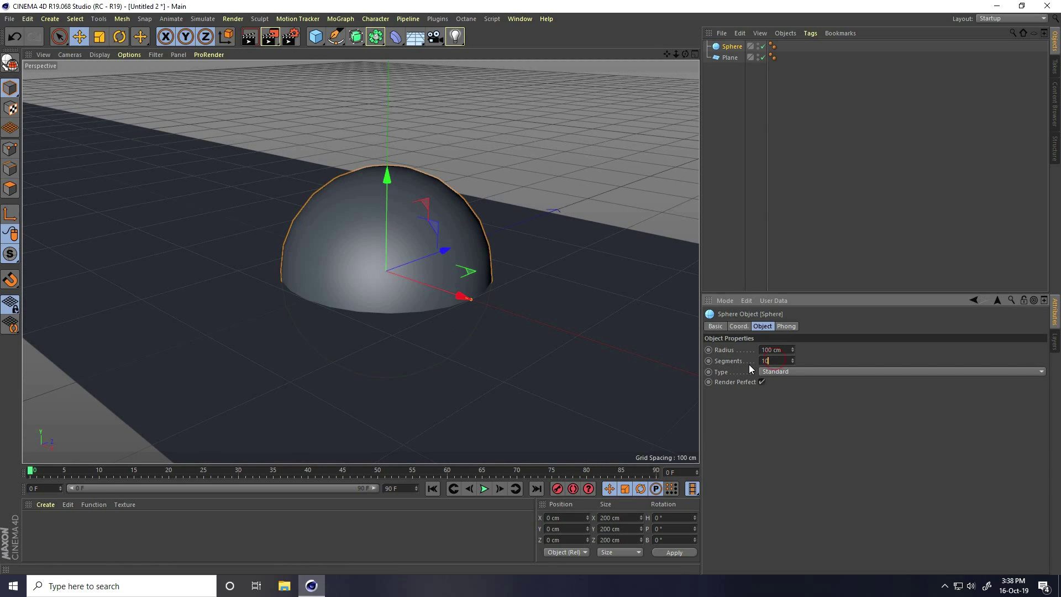
{"action": "type", "text": "0"}
{"action": "key", "text": "Return"}
- Set the sphere's Y position to 100 cm so it rests on the plane
{"action": "left_click", "coordinate": [568, 528]}
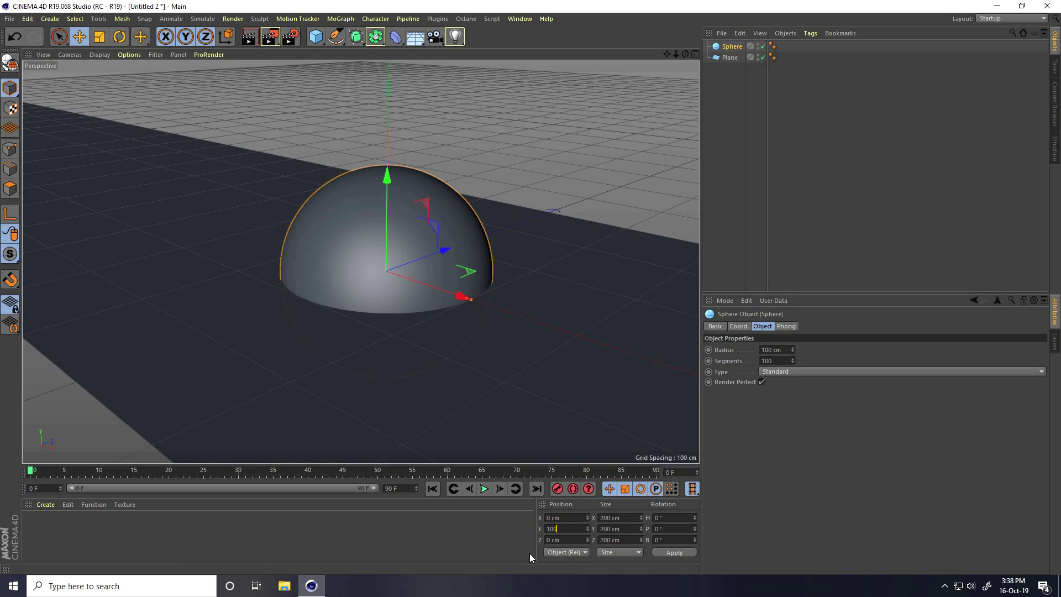
{"action": "type", "text": "100"}
{"action": "key", "text": "Return"}
{"action": "scroll", "coordinate": [416, 400], "scroll_direction": "down", "scroll_amount": 5}
{"action": "mouse_move", "coordinate": [356, 377]}
{"action": "left_mouse_down", "text": "alt"}
{"action": "mouse_move", "coordinate": [384, 365]}
{"action": "mouse_move", "coordinate": [368, 379]}
{"action": "left_mouse_up", "text": "alt"}
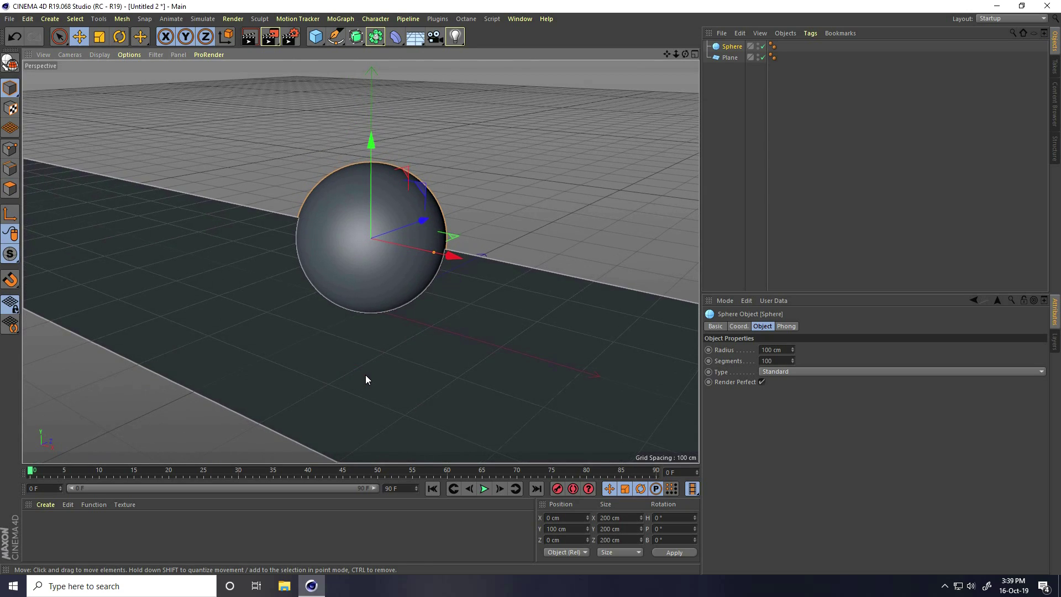
- Add a Cube object and set its Z size to 10 cm to form a thin slab
{"action": "left_click", "coordinate": [348, 21]}
{"action": "left_click", "coordinate": [253, 125]}
{"action": "left_click_drag", "start_coordinate": [318, 47], "coordinate": [365, 48]}
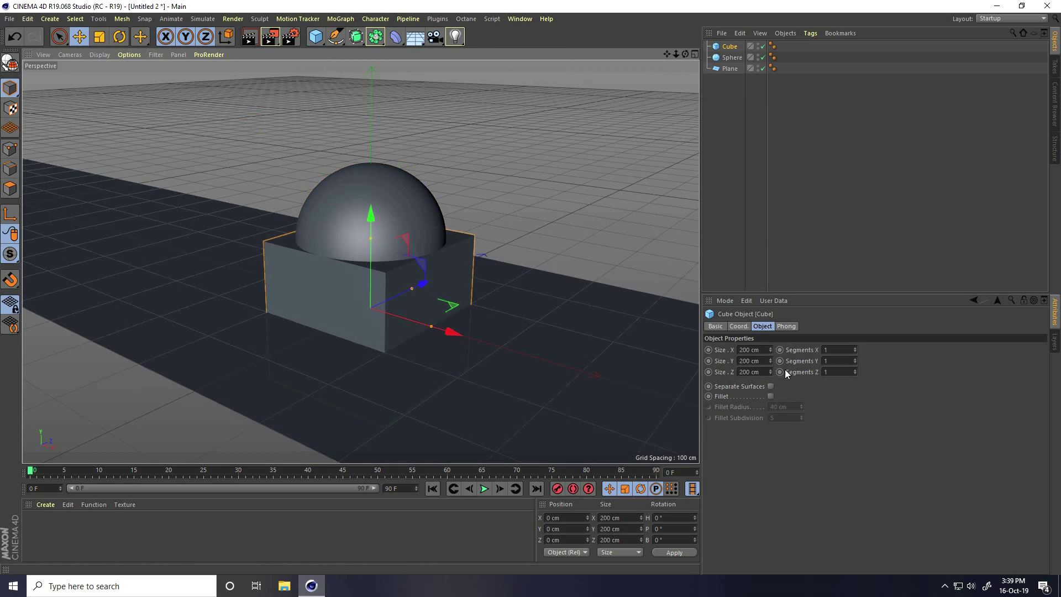
{"action": "double_click", "coordinate": [750, 372]}
{"action": "type", "text": "10"}
{"action": "key", "text": "Return"}
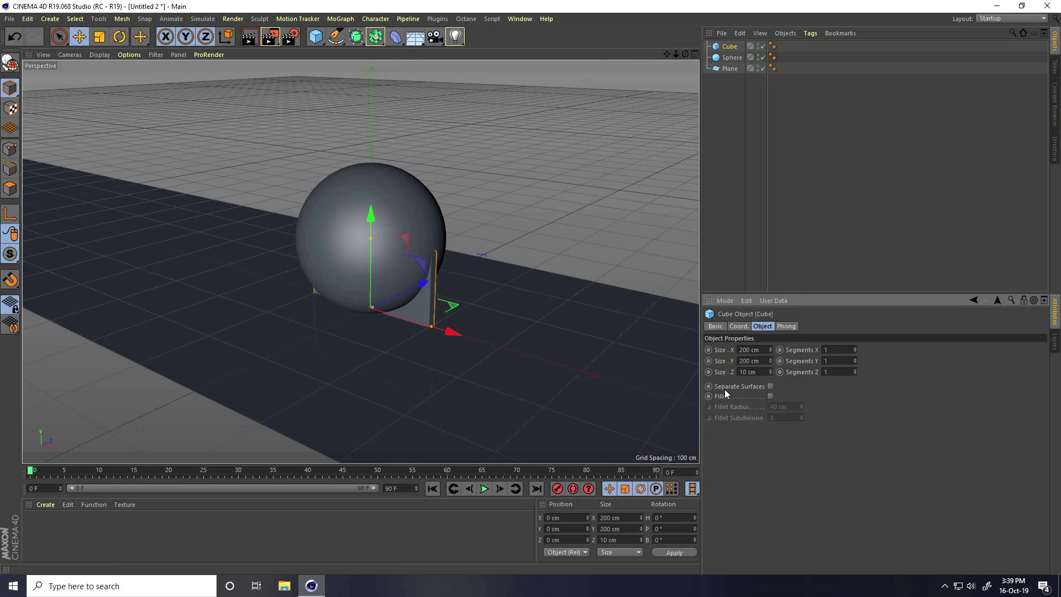
- Add a MoGraph Cloner and make the cube its child
{"action": "left_click", "coordinate": [341, 19]}
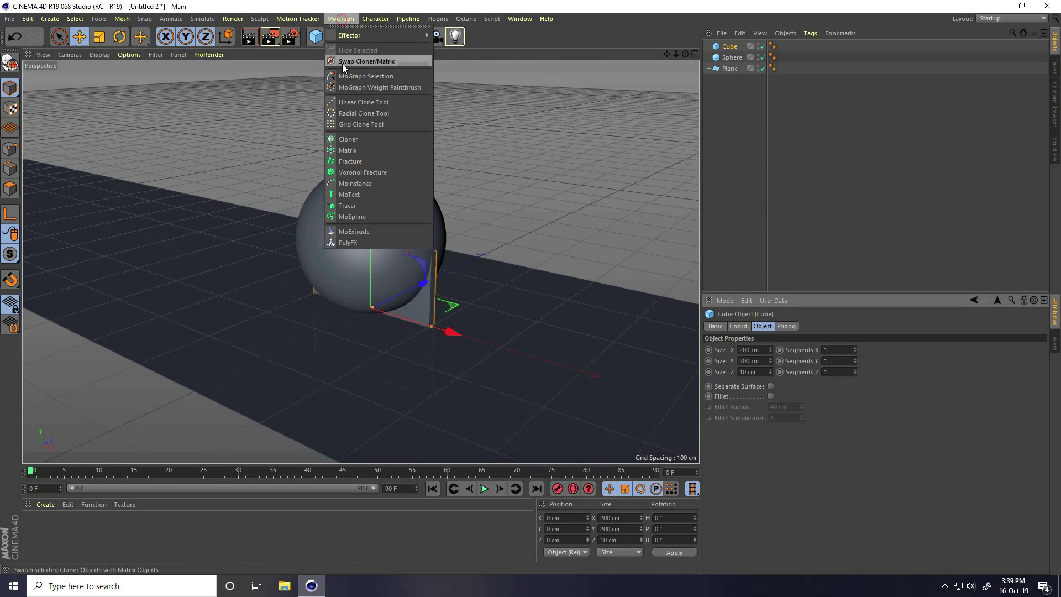
{"action": "left_click", "coordinate": [376, 138]}
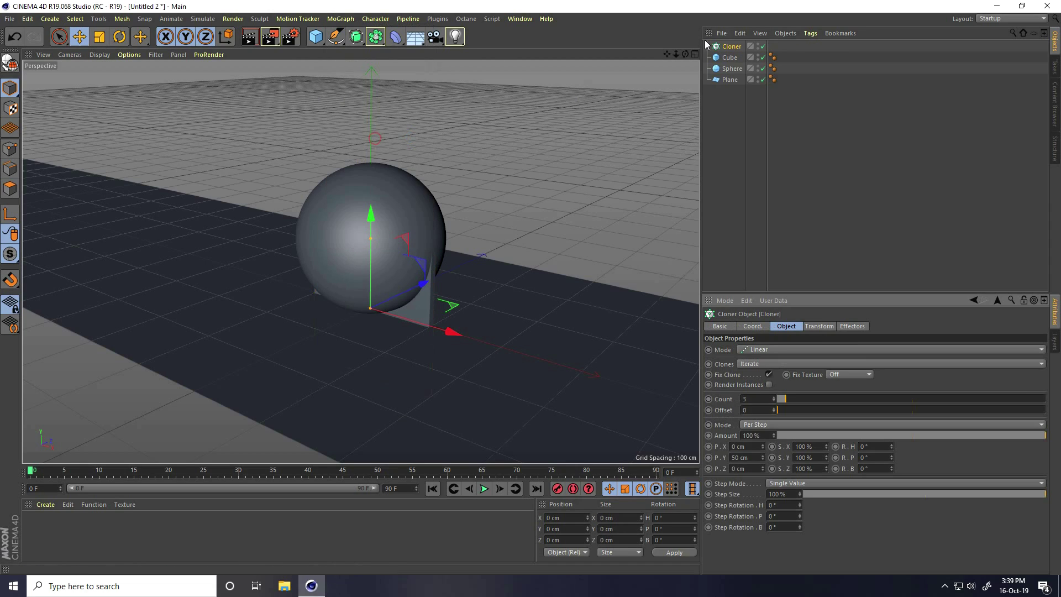
{"action": "left_click", "coordinate": [732, 58]}
{"action": "left_click_drag", "start_coordinate": [733, 62], "coordinate": [732, 47]}
{"action": "left_click", "coordinate": [731, 46]}
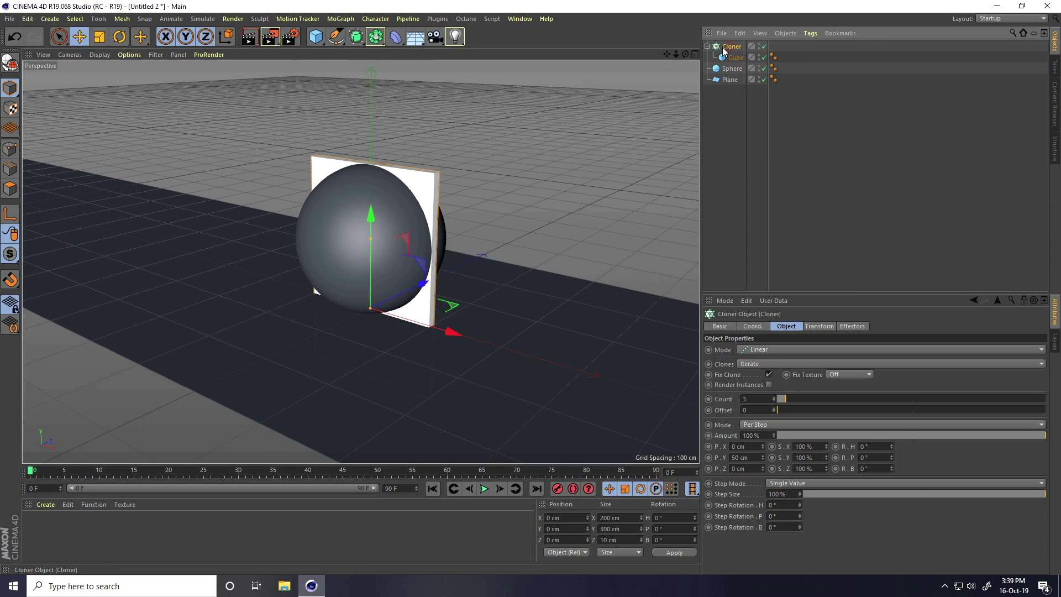
- Set the cloner's mode to Grid Array with counts of 1, 1 and 10
{"action": "left_click", "coordinate": [757, 349]}
{"action": "left_click", "coordinate": [760, 392]}
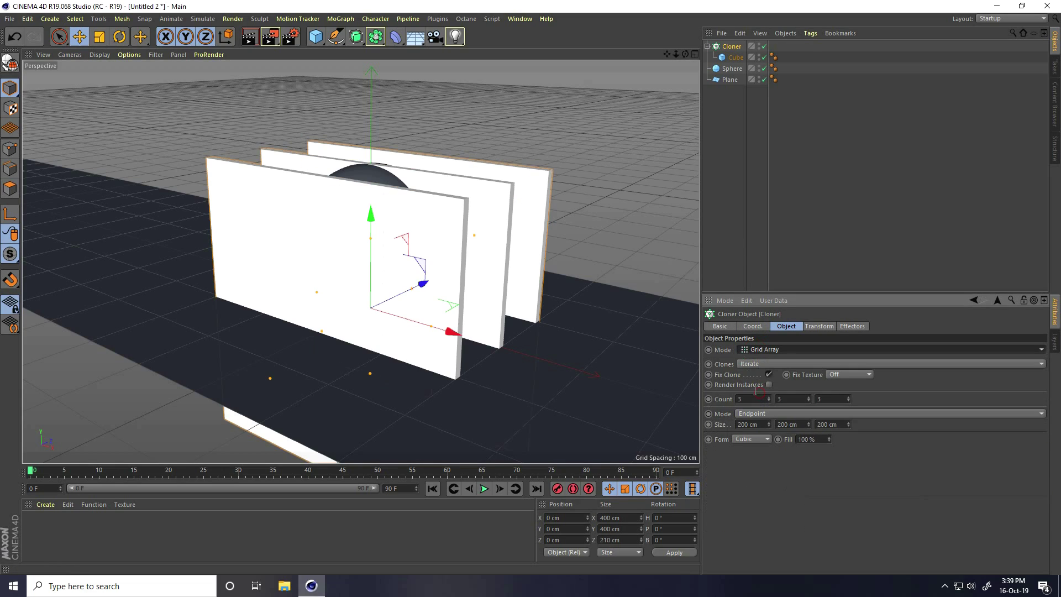
{"action": "left_click", "coordinate": [768, 402]}
{"action": "left_click", "coordinate": [768, 401]}
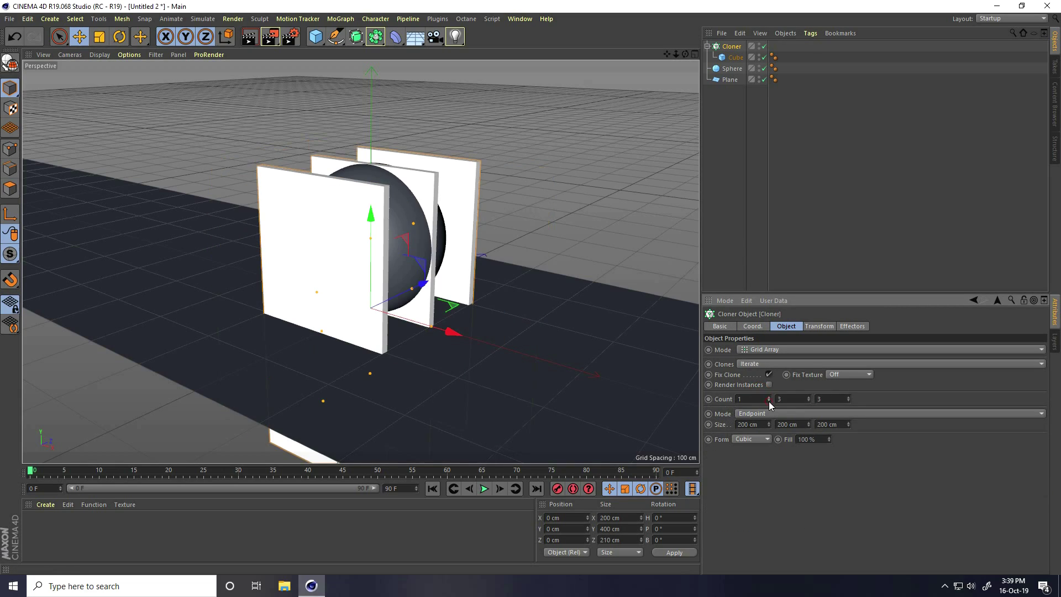
{"action": "left_click", "coordinate": [808, 400]}
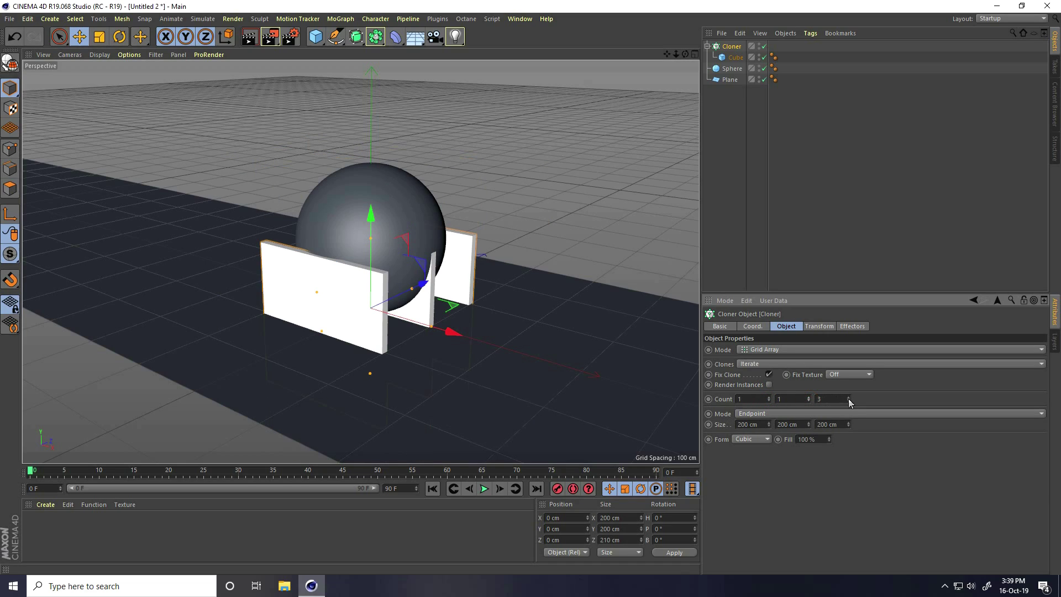
{"action": "mouse_move", "coordinate": [849, 397]}
{"action": "left_mouse_down"}
{"action": "mouse_move", "coordinate": [849, 388]}
{"action": "mouse_move", "coordinate": [827, 400]}
{"action": "left_mouse_up"}
- Move the cloner up and away from the sphere, to about X -348 cm and Y 308 cm
{"action": "mouse_move", "coordinate": [390, 327]}
{"action": "left_mouse_down", "text": "alt"}
{"action": "mouse_move", "coordinate": [328, 304]}
{"action": "mouse_move", "coordinate": [421, 320]}
{"action": "left_mouse_up", "text": "alt"}
{"action": "right_click_drag", "start_coordinate": [420, 319], "coordinate": [358, 318], "text": "alt"}
{"action": "middle_click_drag", "start_coordinate": [357, 319], "coordinate": [400, 319], "text": "alt"}
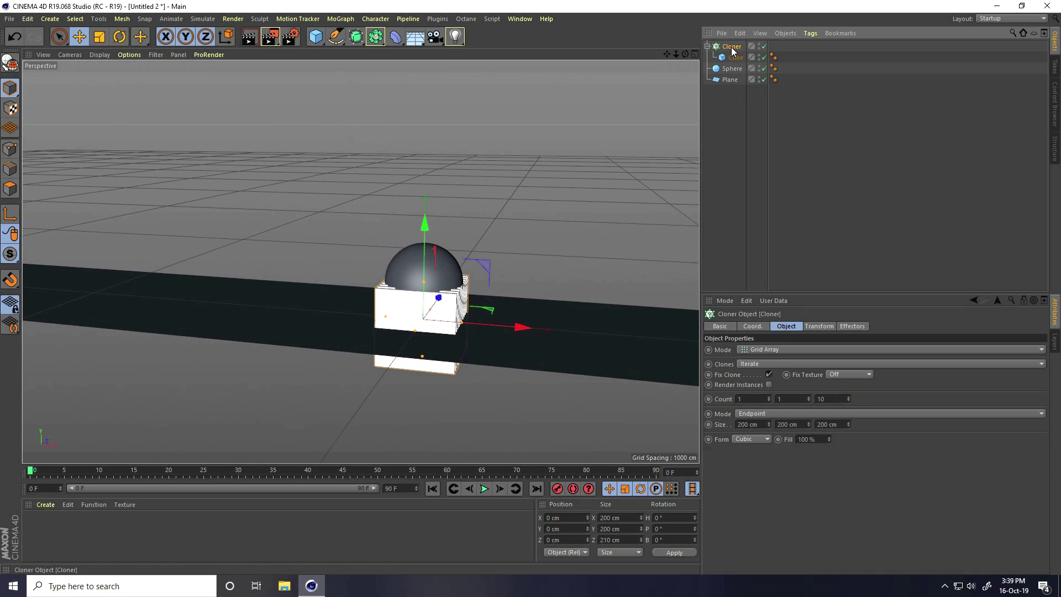
{"action": "left_click_drag", "start_coordinate": [521, 335], "coordinate": [412, 331]}
{"action": "left_click_drag", "start_coordinate": [316, 220], "coordinate": [313, 102]}
{"action": "left_click_drag", "start_coordinate": [406, 200], "coordinate": [388, 221]}
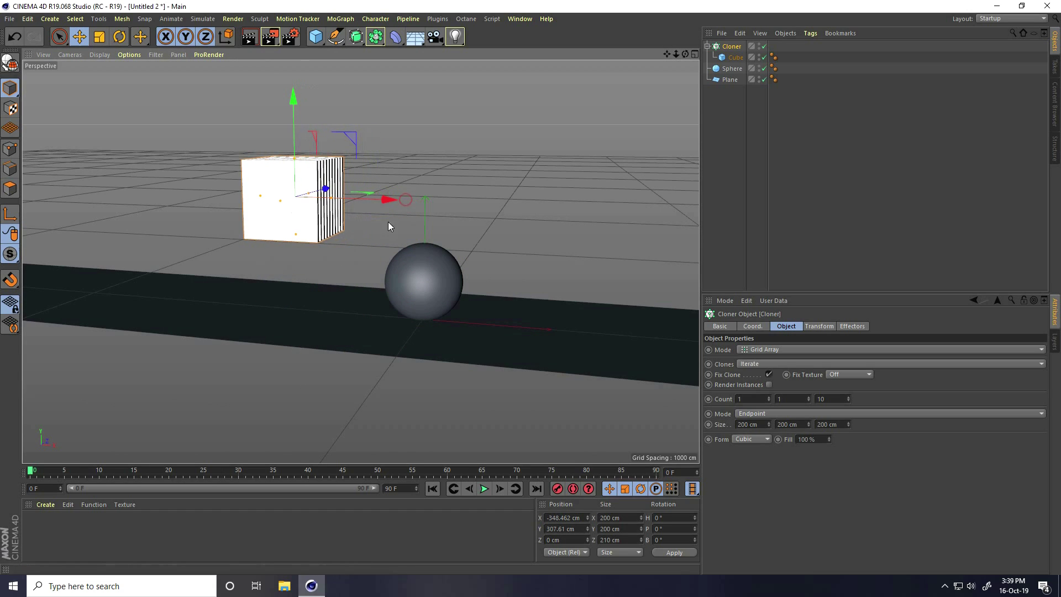
- Add a Voronoi Fracture object and make the sphere its child
{"action": "left_click_drag", "start_coordinate": [426, 296], "coordinate": [381, 310], "text": "alt"}
{"action": "right_click_drag", "start_coordinate": [439, 263], "coordinate": [451, 249], "text": "alt"}
{"action": "mouse_move", "coordinate": [450, 248]}
{"action": "left_mouse_down", "text": "alt"}
{"action": "mouse_move", "coordinate": [475, 221]}
{"action": "mouse_move", "coordinate": [440, 261]}
{"action": "left_mouse_up", "text": "alt"}
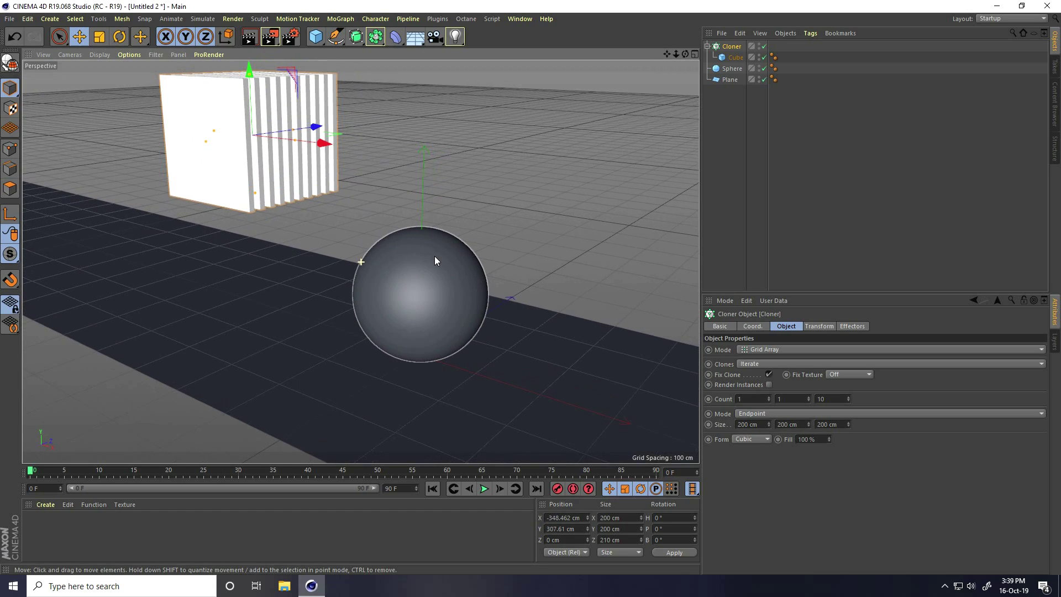
{"action": "left_click", "coordinate": [339, 20]}
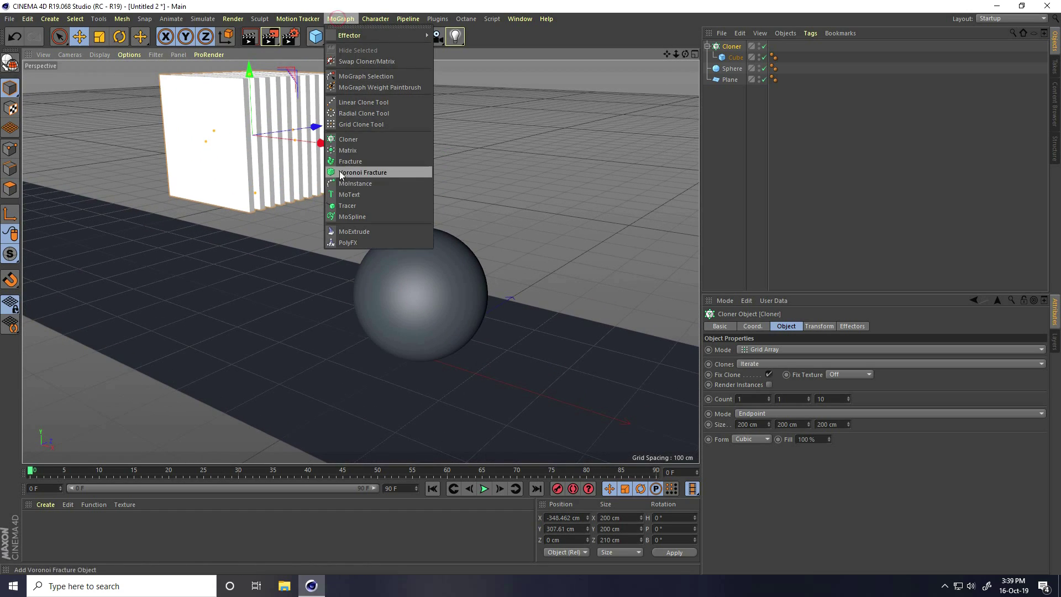
{"action": "left_click", "coordinate": [379, 172]}
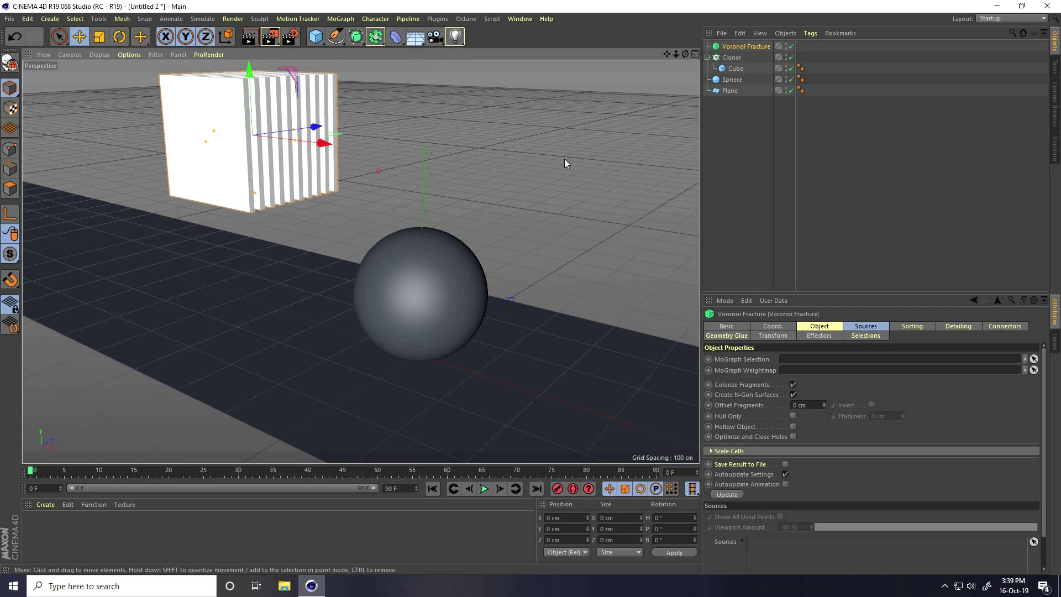
{"action": "left_click", "coordinate": [732, 81]}
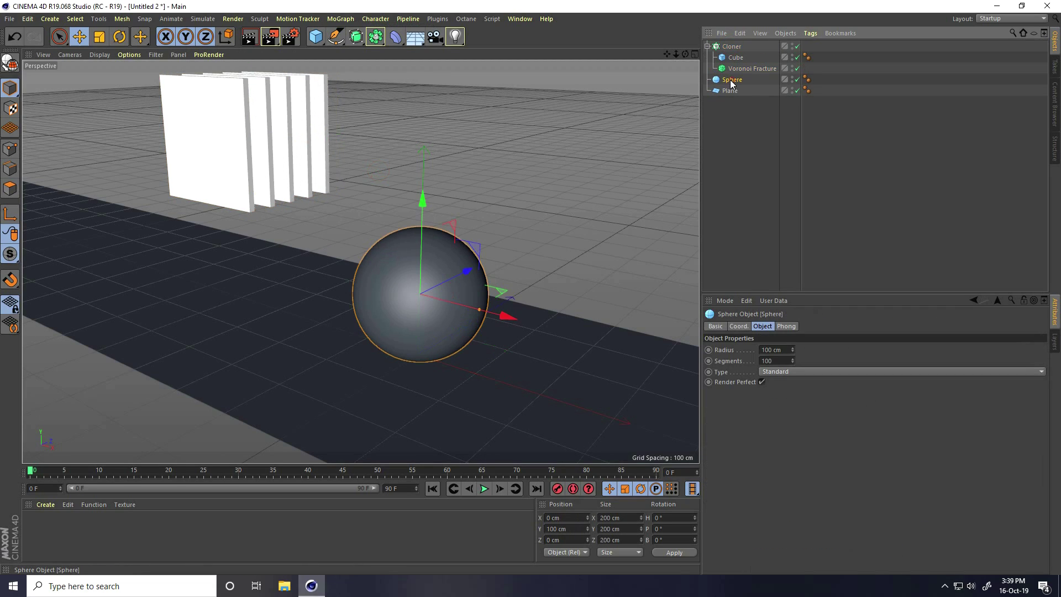
{"action": "mouse_move", "coordinate": [736, 73]}
{"action": "left_mouse_down"}
{"action": "mouse_move", "coordinate": [733, 89]}
{"action": "mouse_move", "coordinate": [739, 77]}
{"action": "left_mouse_up"}
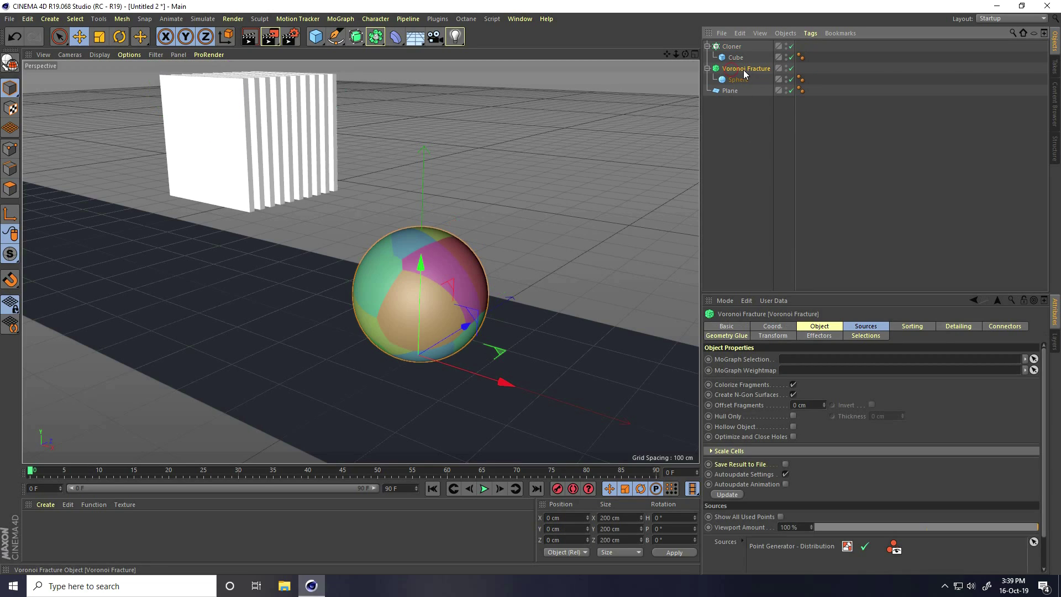
- Replace the Voronoi Fracture's Point Generator source with the Cloner so the sphere is sliced by the clones
{"action": "left_click", "coordinate": [866, 328]}
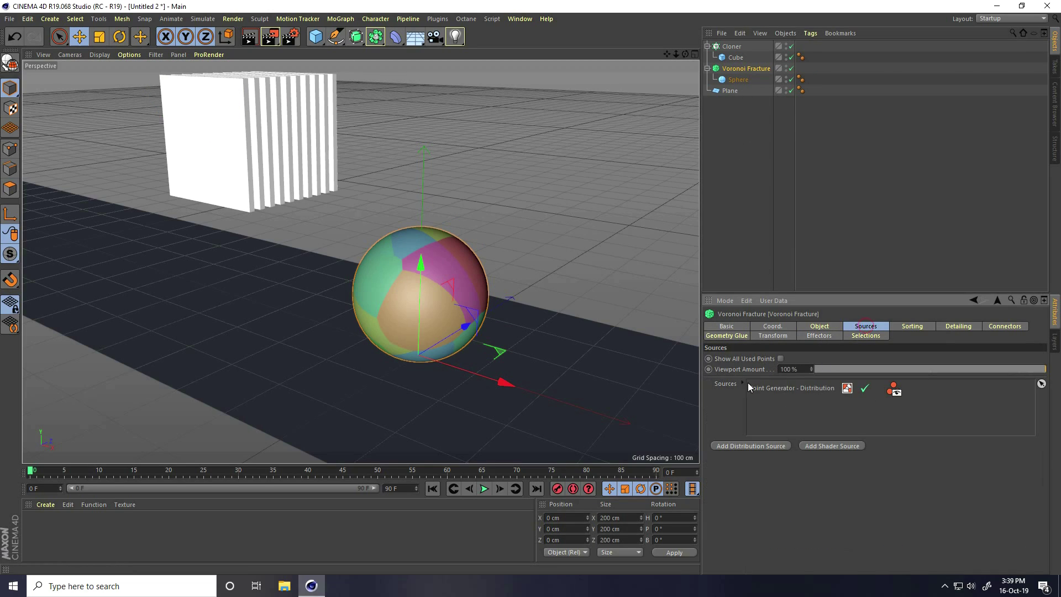
{"action": "left_click", "coordinate": [784, 388]}
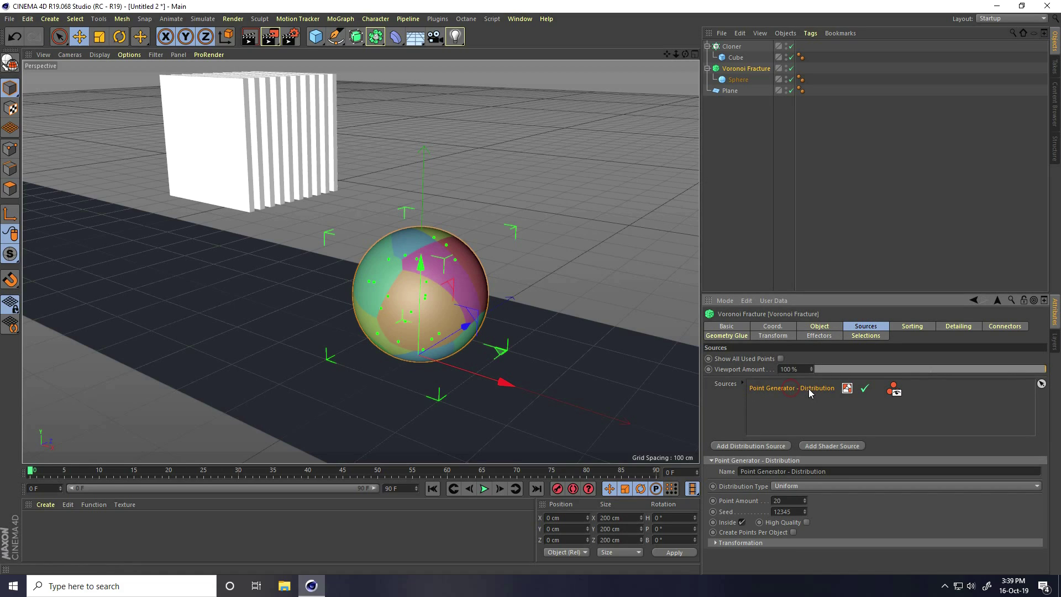
{"action": "key", "text": "Delete"}
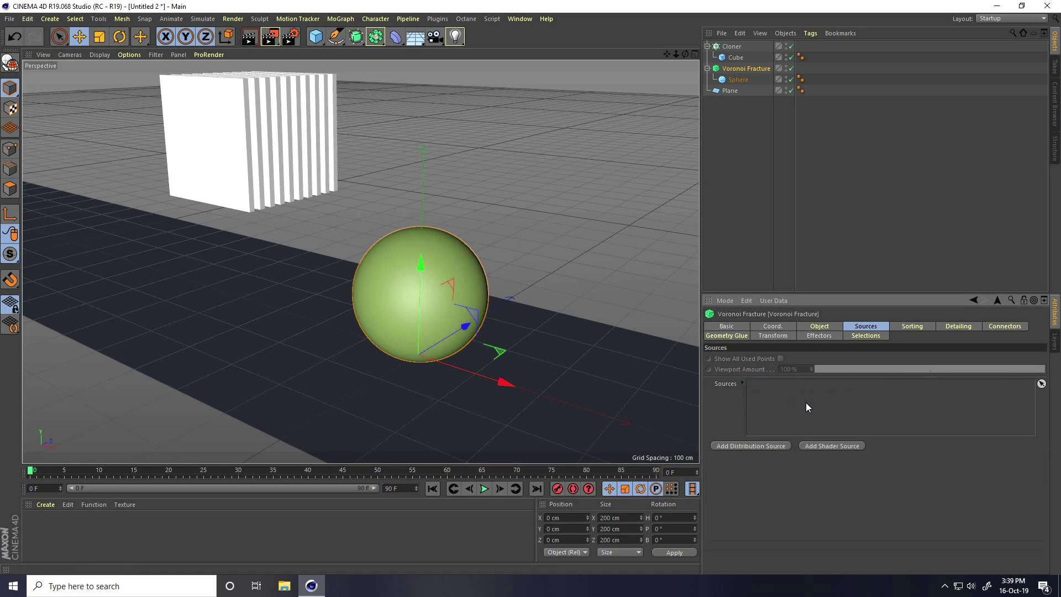
{"action": "left_click_drag", "start_coordinate": [727, 47], "coordinate": [793, 400]}
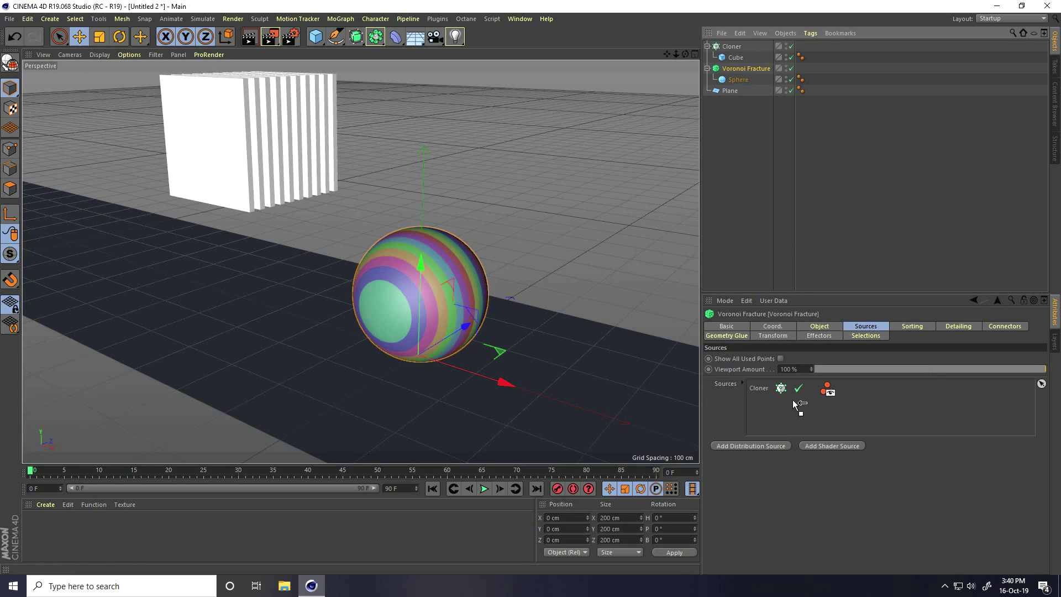
- Shift the cloner to about X -359 cm and collapse the Cloner and Voronoi Fracture hierarchies
{"action": "left_click", "coordinate": [328, 161]}
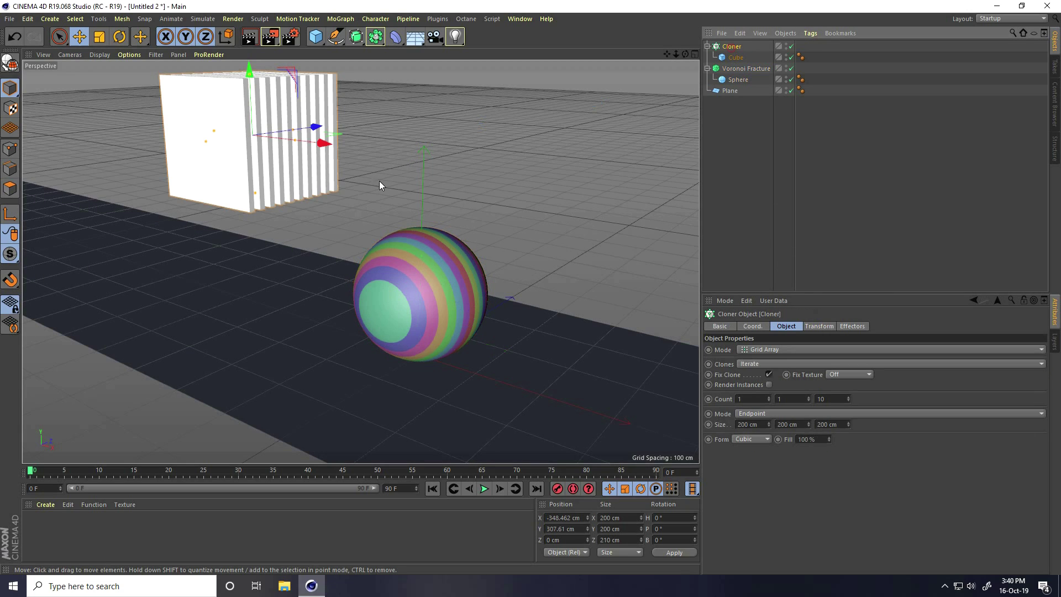
{"action": "left_click_drag", "start_coordinate": [326, 151], "coordinate": [321, 150]}
{"action": "left_click_drag", "start_coordinate": [413, 278], "coordinate": [531, 246], "text": "alt"}
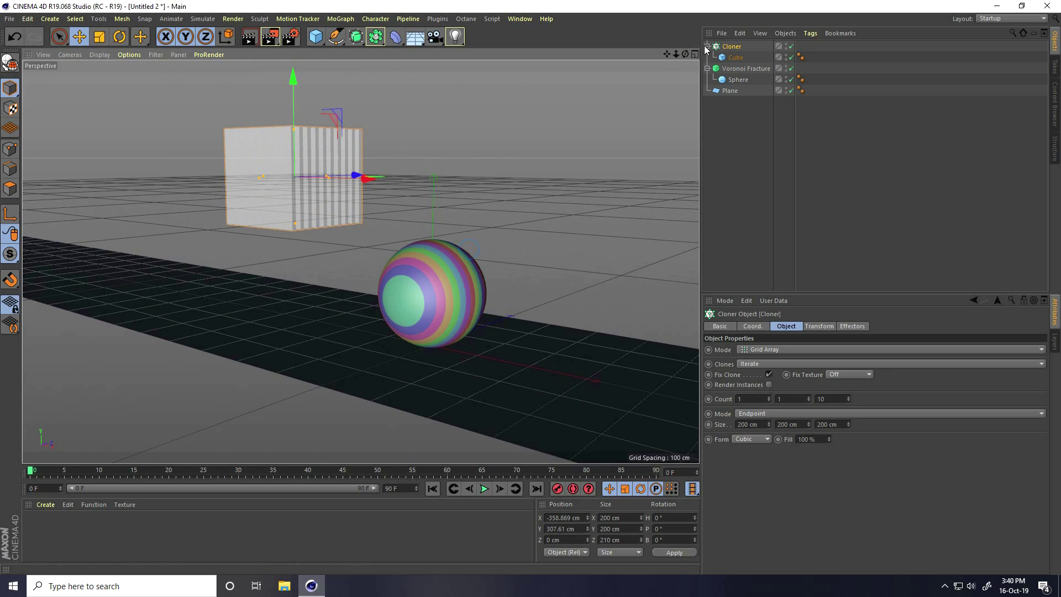
{"action": "left_click", "coordinate": [708, 46]}
{"action": "left_click", "coordinate": [708, 57]}
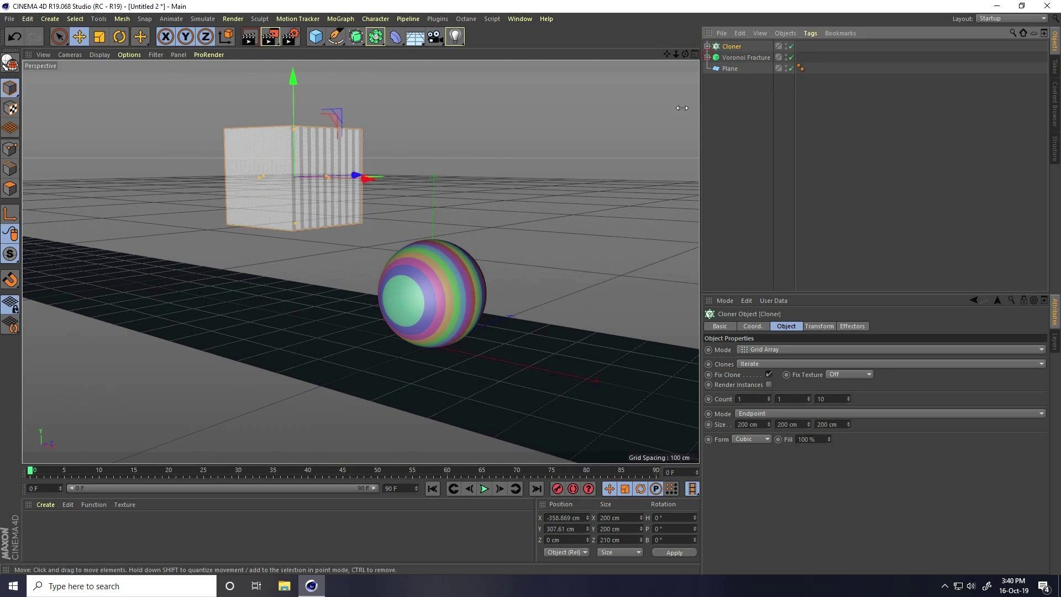
- Add a second Cloner object and make the Voronoi Fracture its child
{"action": "left_click", "coordinate": [339, 19]}
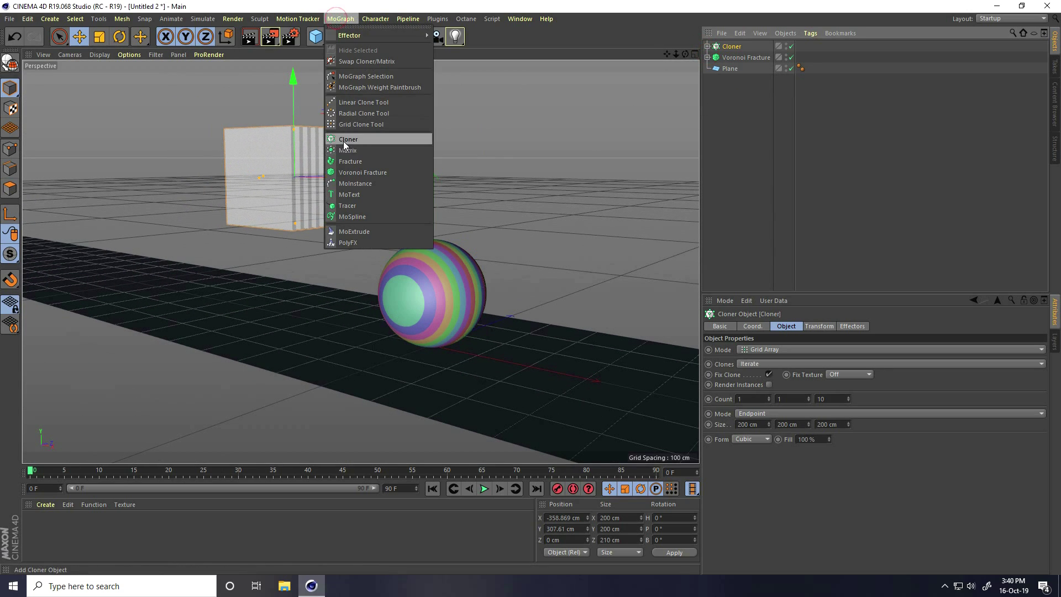
{"action": "left_click", "coordinate": [377, 141]}
{"action": "left_click_drag", "start_coordinate": [739, 48], "coordinate": [738, 66]}
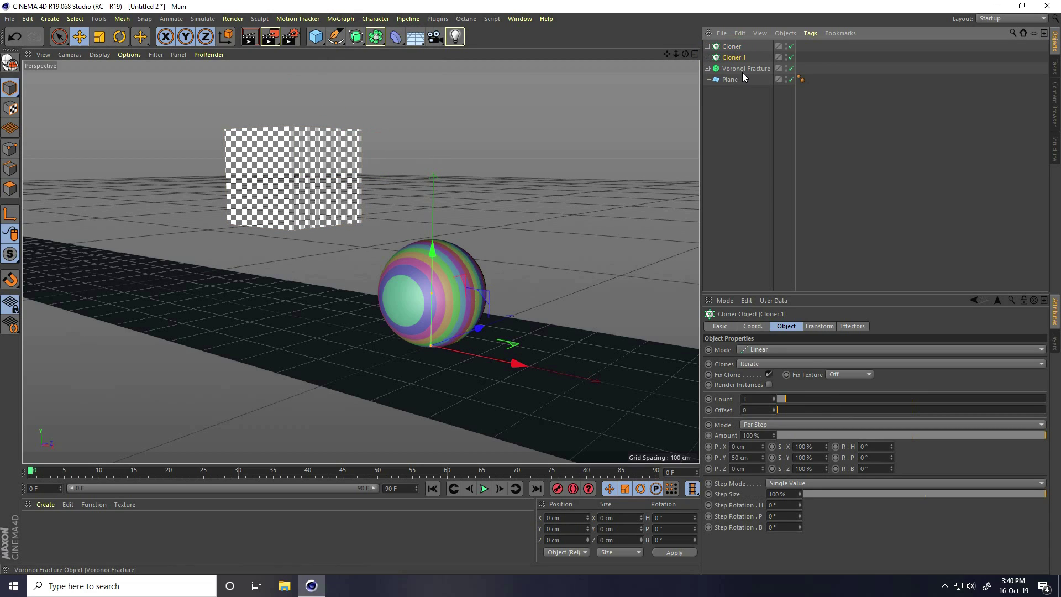
{"action": "left_click", "coordinate": [762, 67]}
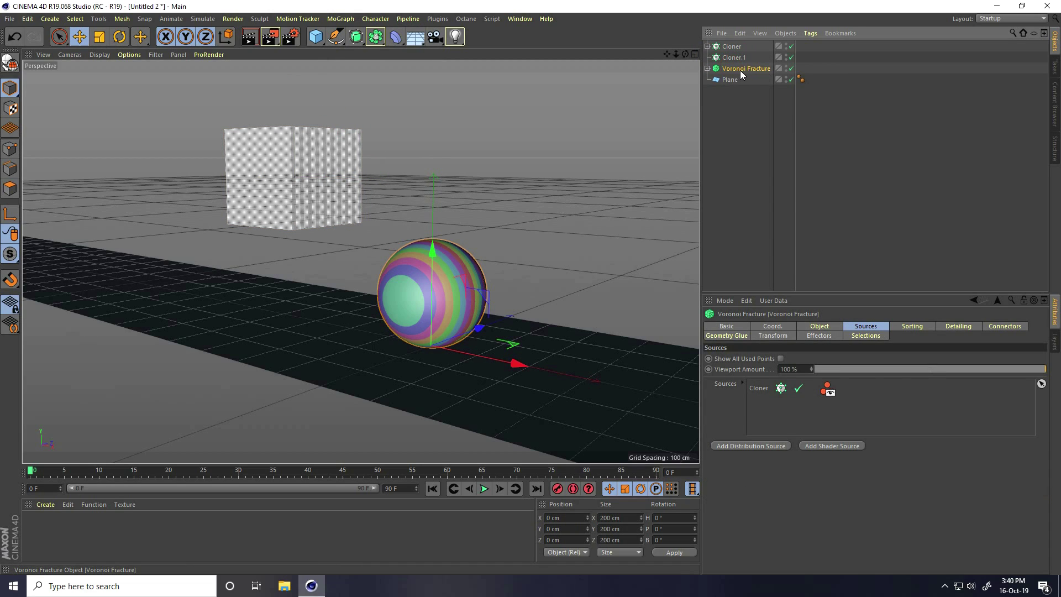
{"action": "left_click_drag", "start_coordinate": [734, 58], "coordinate": [733, 58]}
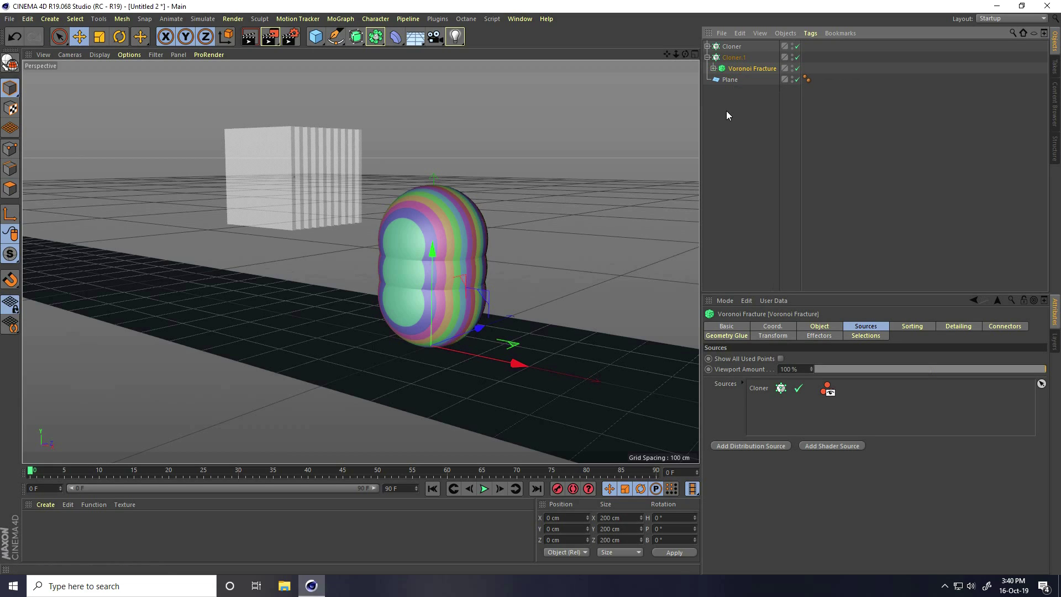
- Switch the new cloner to Grid Array mode with a clone count of 5 x 1 x 1
{"action": "left_click", "coordinate": [734, 58]}
{"action": "left_click", "coordinate": [748, 349]}
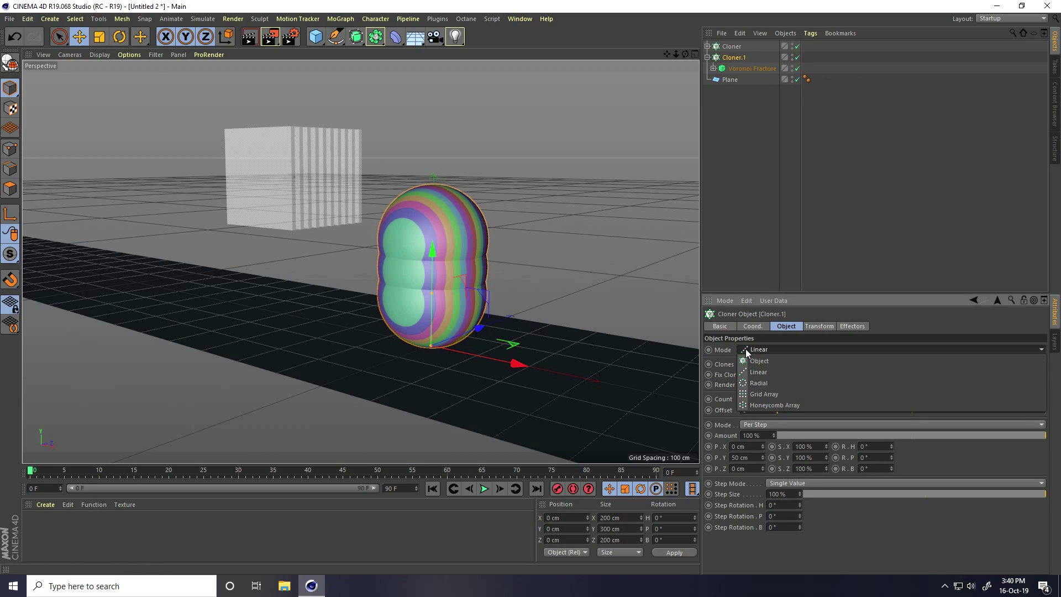
{"action": "left_click", "coordinate": [777, 393]}
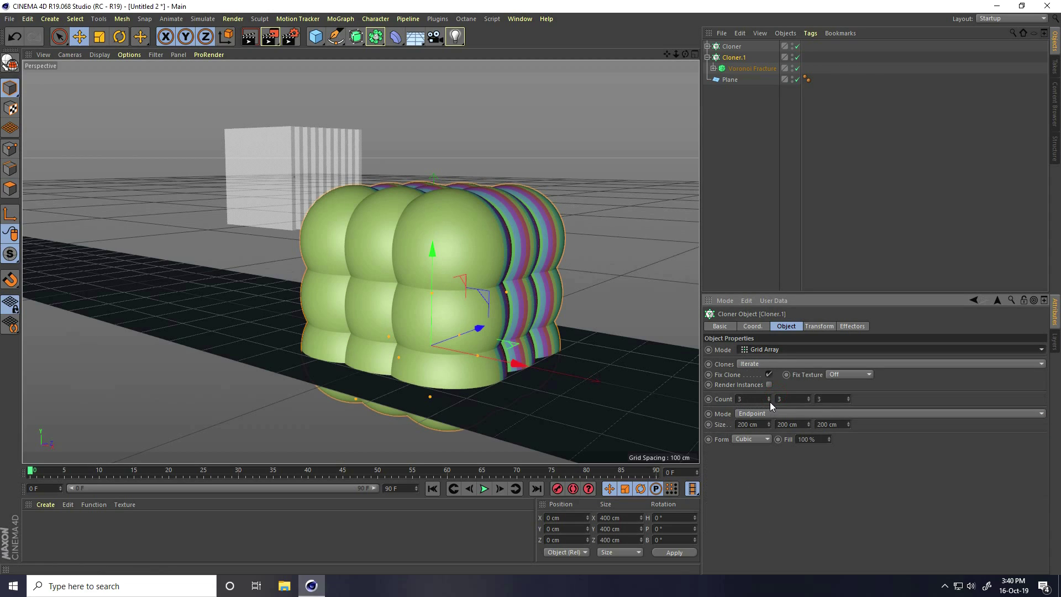
{"action": "left_click", "coordinate": [809, 401]}
{"action": "left_click", "coordinate": [809, 401]}
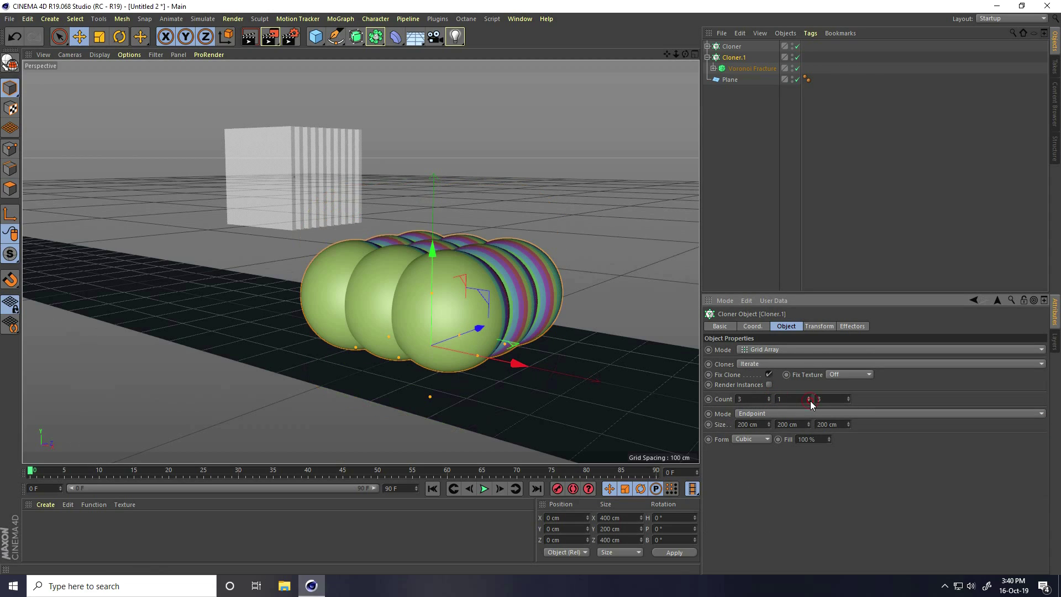
{"action": "left_click", "coordinate": [849, 400]}
{"action": "left_click", "coordinate": [849, 401]}
{"action": "mouse_move", "coordinate": [768, 399]}
{"action": "left_mouse_down"}
{"action": "mouse_move", "coordinate": [770, 389]}
{"action": "mouse_move", "coordinate": [768, 400]}
{"action": "left_mouse_up"}
{"action": "type", "text": "5"}
{"action": "key", "text": "Return"}
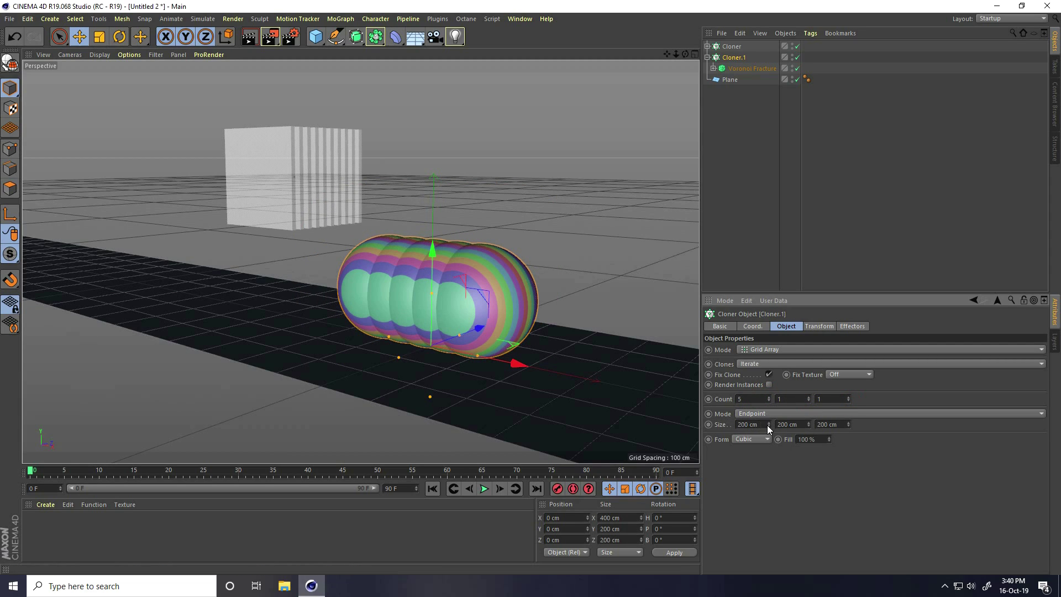
- Set the new cloner's grid X size to 5000 cm and collapse its hierarchy
{"action": "mouse_move", "coordinate": [768, 421]}
{"action": "left_mouse_down"}
{"action": "mouse_move", "coordinate": [770, 234]}
{"action": "mouse_move", "coordinate": [770, 421]}
{"action": "left_mouse_up"}
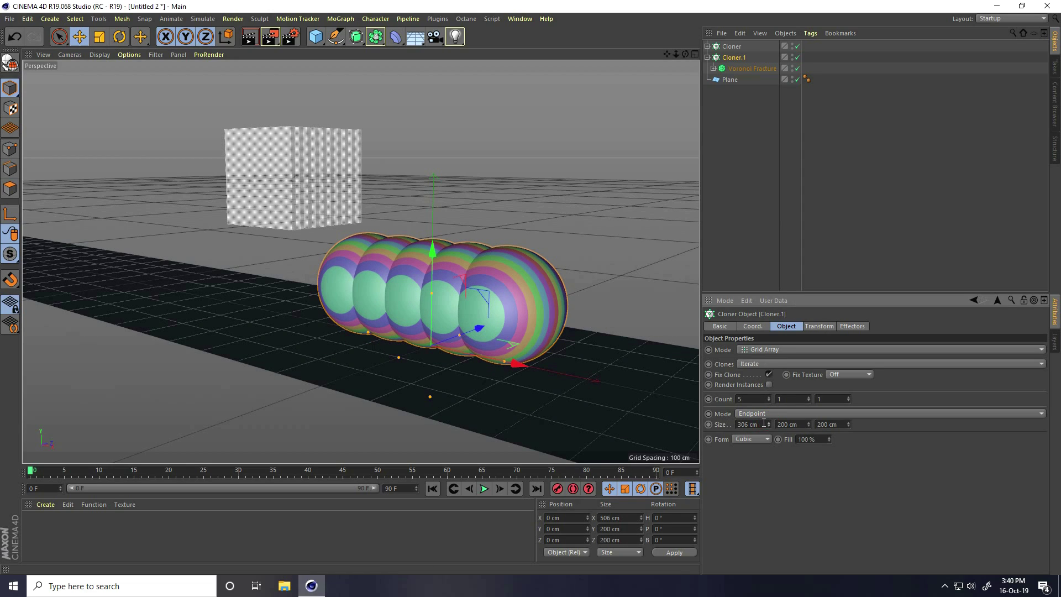
{"action": "type", "text": "5000"}
{"action": "key", "text": "Return"}
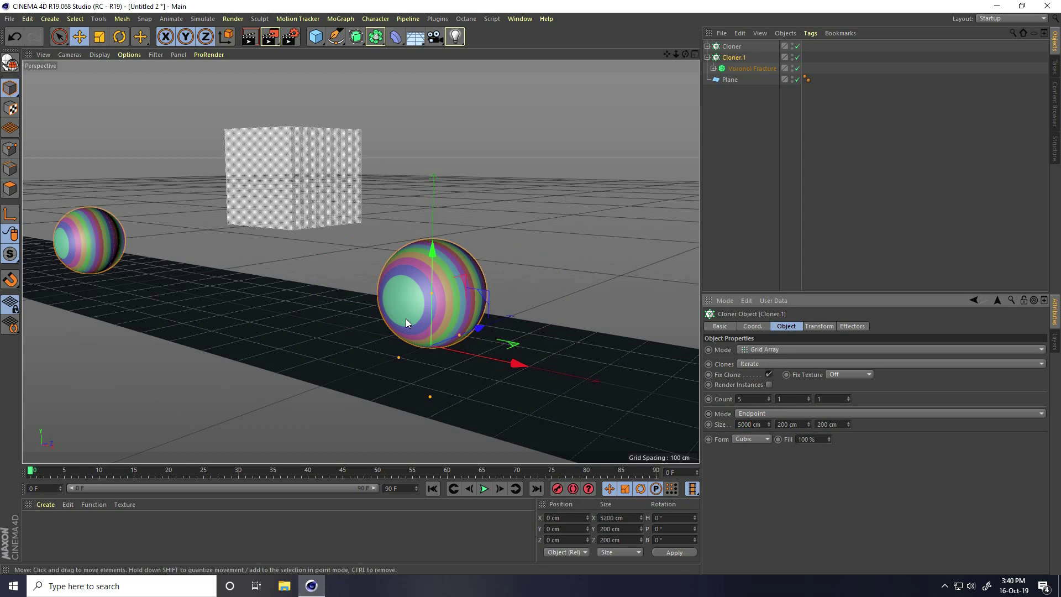
{"action": "scroll", "coordinate": [371, 314], "scroll_direction": "down", "scroll_amount": 6}
{"action": "left_click_drag", "start_coordinate": [281, 319], "coordinate": [289, 351], "text": "alt"}
{"action": "right_click_drag", "start_coordinate": [286, 348], "coordinate": [241, 366], "text": "alt"}
{"action": "middle_click_drag", "start_coordinate": [292, 321], "coordinate": [274, 243], "text": "alt"}
{"action": "right_click_drag", "start_coordinate": [313, 270], "coordinate": [245, 291], "text": "alt"}
{"action": "left_click_drag", "start_coordinate": [300, 237], "coordinate": [377, 250], "text": "alt"}
{"action": "left_click", "coordinate": [707, 57]}
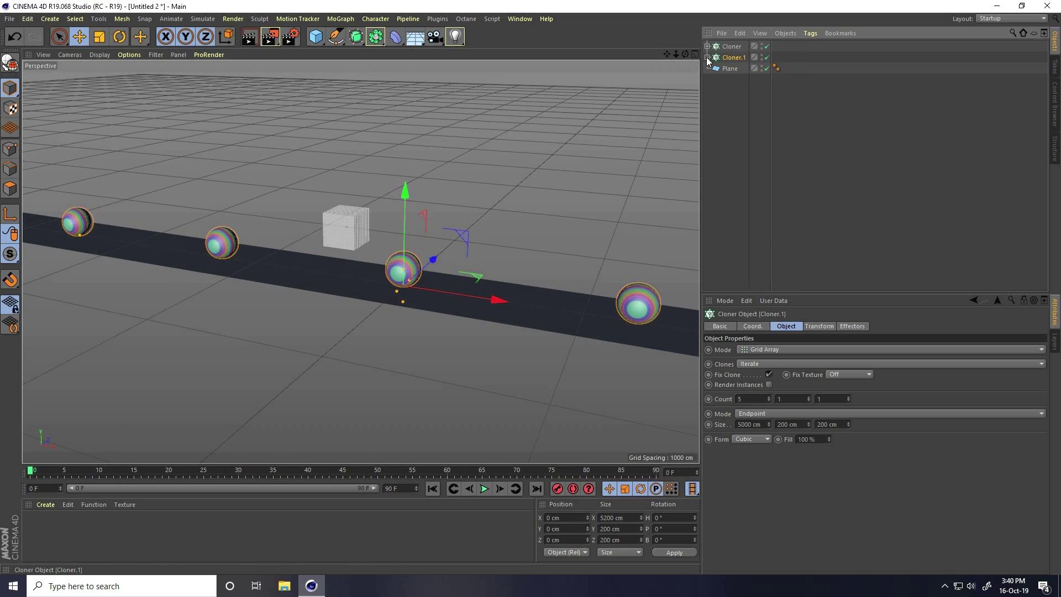
- Add a Torus primitive to the scene and hide the original box Cloner from the viewport
{"action": "right_click_drag", "start_coordinate": [513, 198], "coordinate": [492, 343], "text": "alt"}
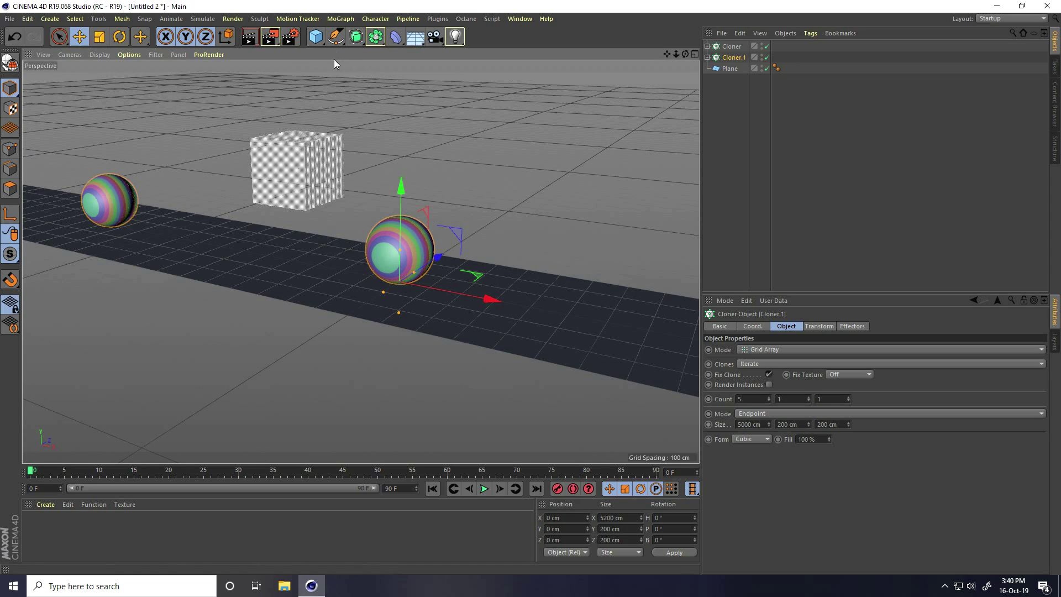
{"action": "left_click", "coordinate": [316, 41]}
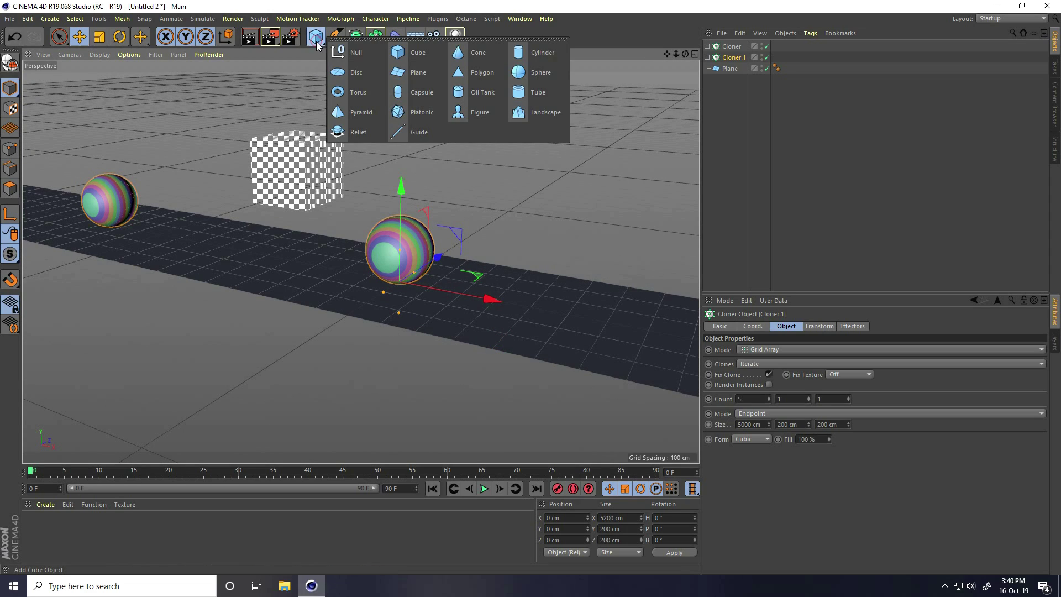
{"action": "left_click", "coordinate": [372, 92]}
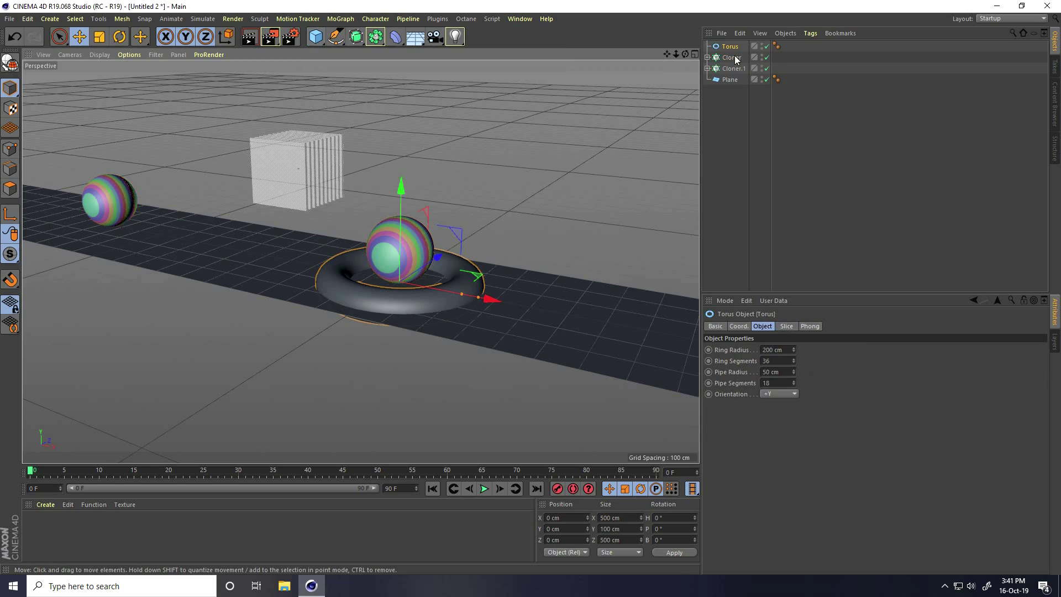
{"action": "left_click", "coordinate": [763, 55]}
- Set the torus orientation to -Z so it stands upright as an arch over the plane
{"action": "scroll", "coordinate": [413, 268], "scroll_direction": "up", "scroll_amount": 4}
{"action": "left_click_drag", "start_coordinate": [439, 296], "coordinate": [417, 300], "text": "alt"}
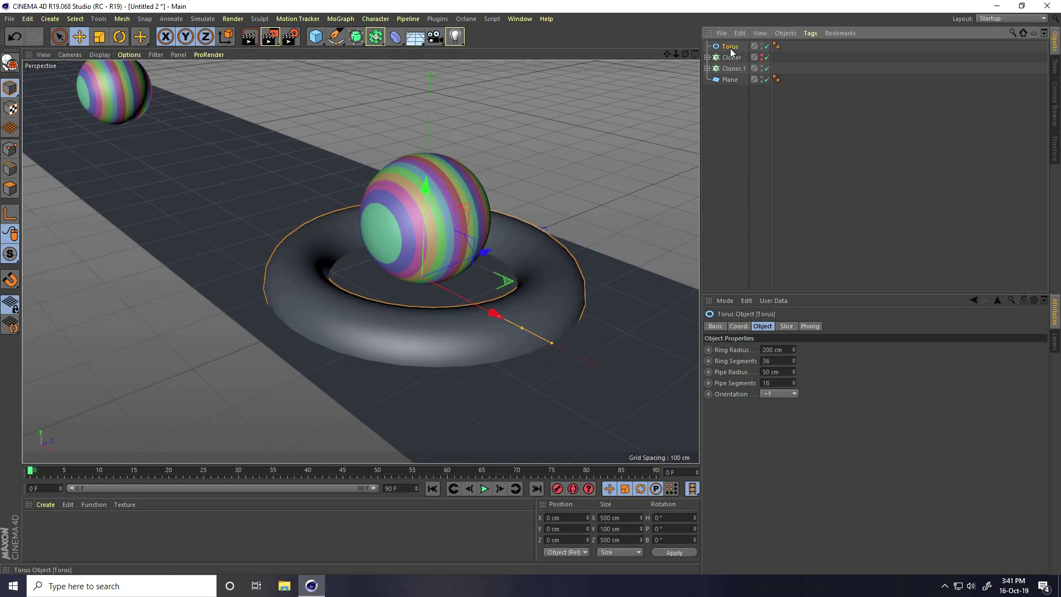
{"action": "left_click", "coordinate": [782, 394]}
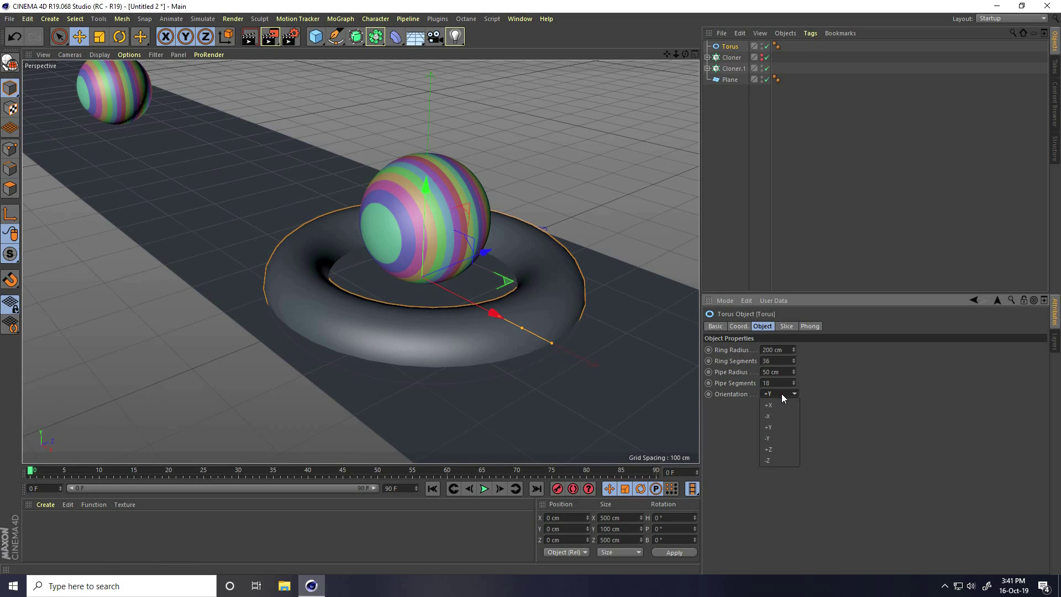
{"action": "left_click", "coordinate": [772, 460]}
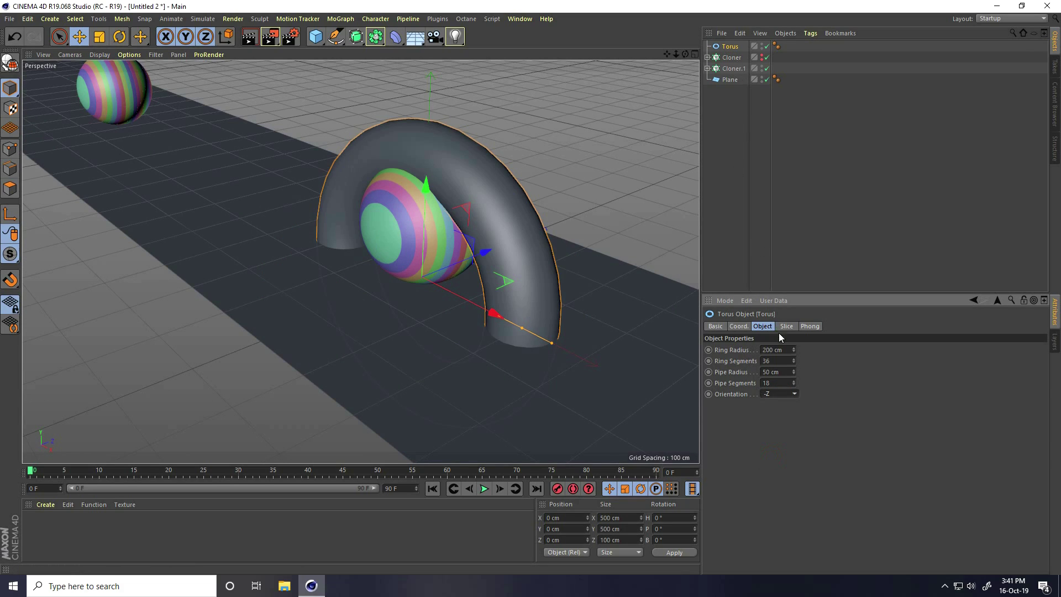
- Change the viewport display to shading with the mesh lines shown on the objects
{"action": "left_click_drag", "start_coordinate": [698, 359], "coordinate": [568, 343], "text": "alt"}
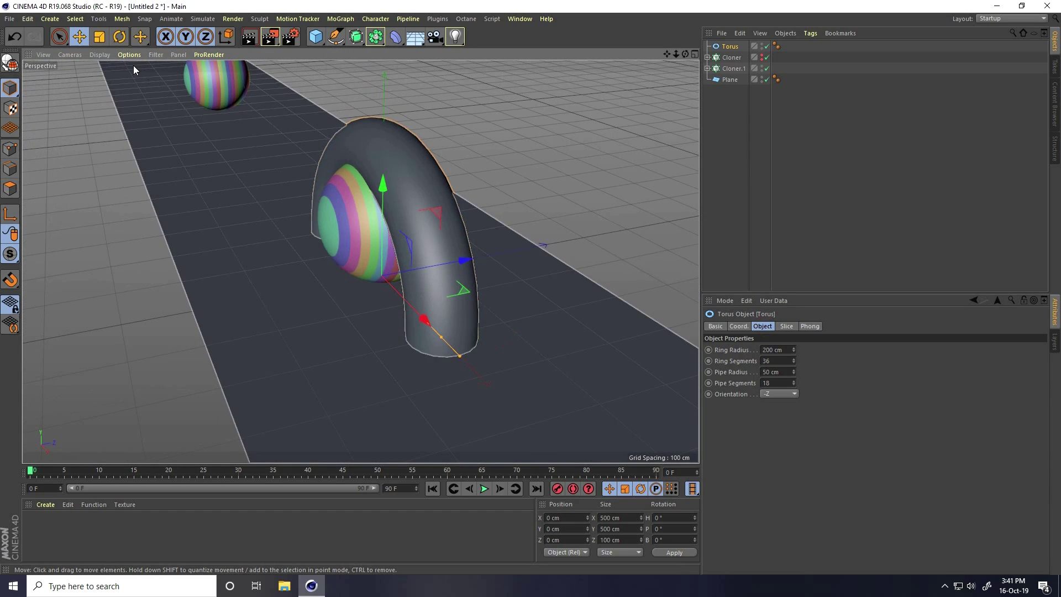
{"action": "left_click", "coordinate": [99, 54]}
{"action": "left_click", "coordinate": [112, 81]}
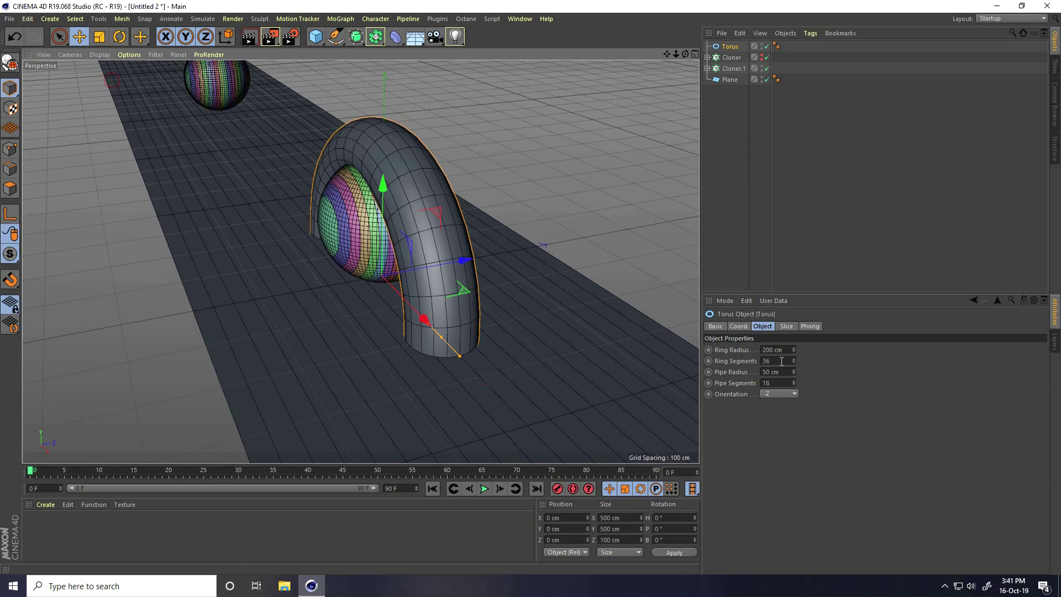
- Set the torus ring radius to 220 cm and its ring segments to 100
{"action": "left_click_drag", "start_coordinate": [787, 351], "coordinate": [744, 352]}
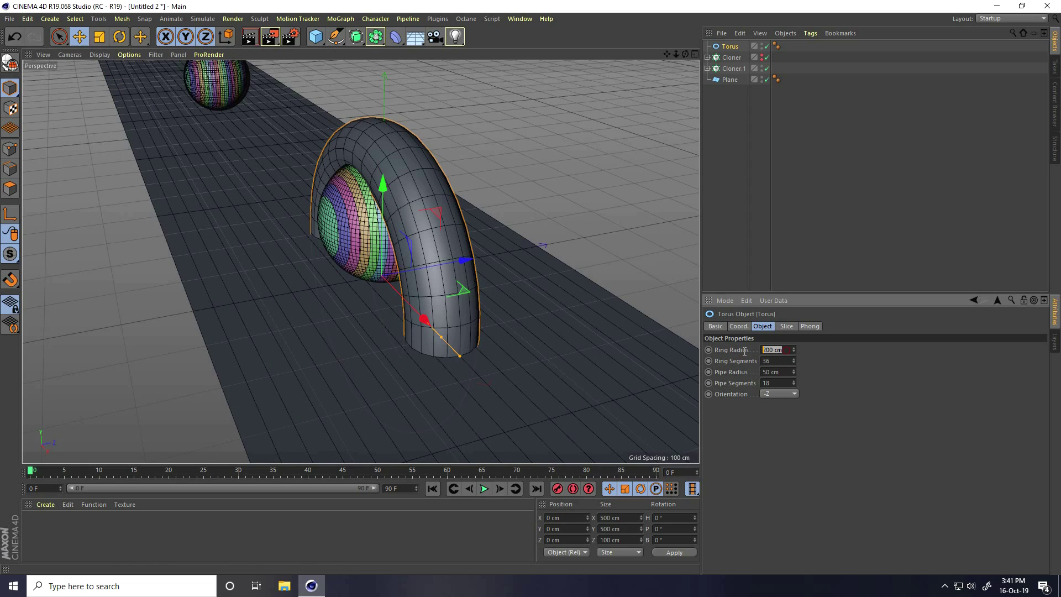
{"action": "type", "text": "220"}
{"action": "key", "text": "Return"}
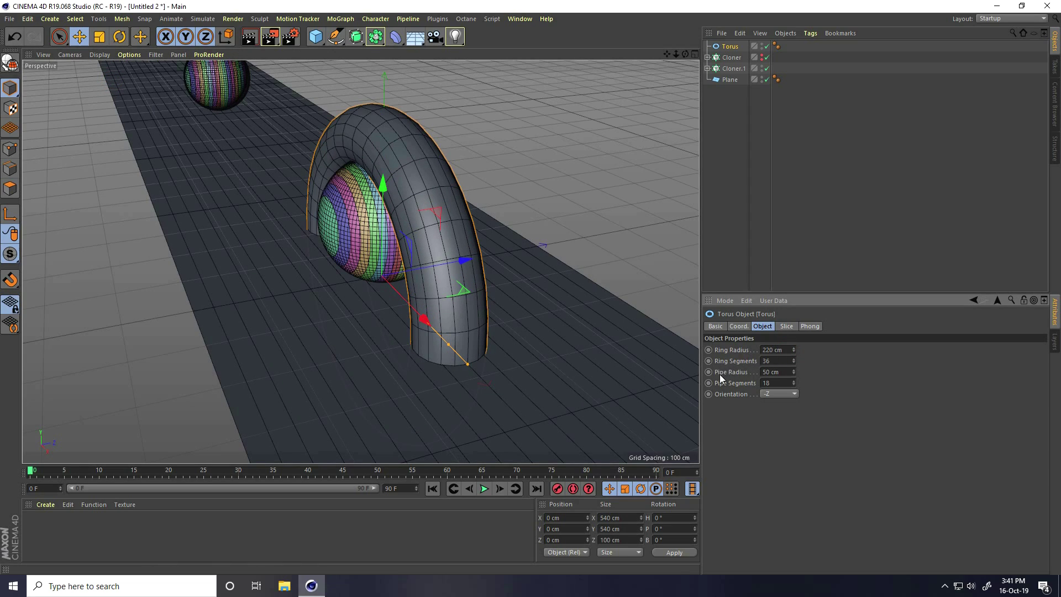
{"action": "left_click_drag", "start_coordinate": [794, 361], "coordinate": [748, 366]}
{"action": "key", "text": "Return"}
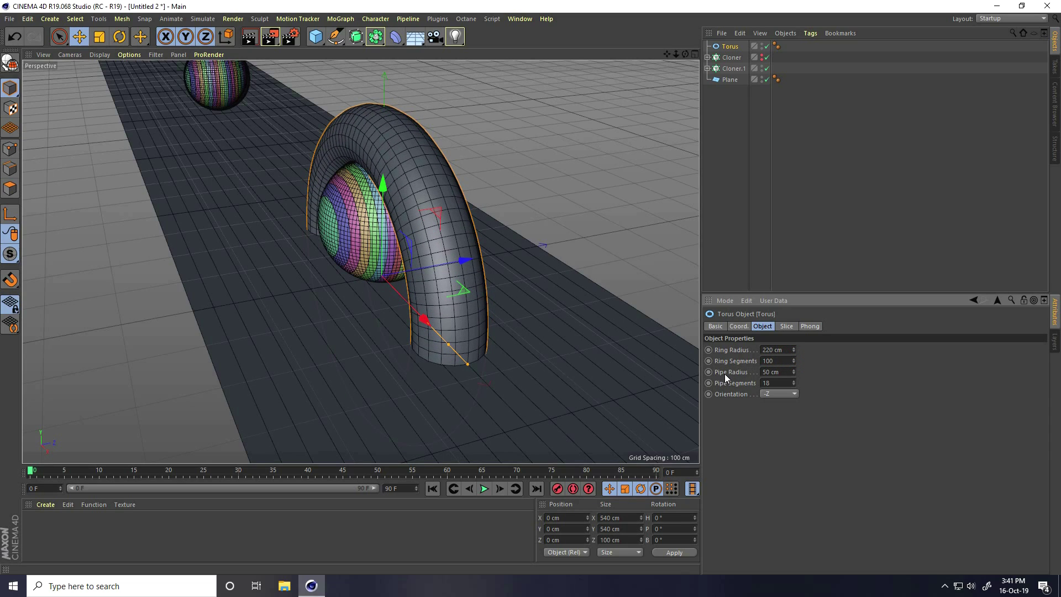
- Set the torus pipe radius to 15 cm and its pipe segments to 32
{"action": "double_click", "coordinate": [785, 373]}
{"action": "type", "text": "15"}
{"action": "key", "text": "Return"}
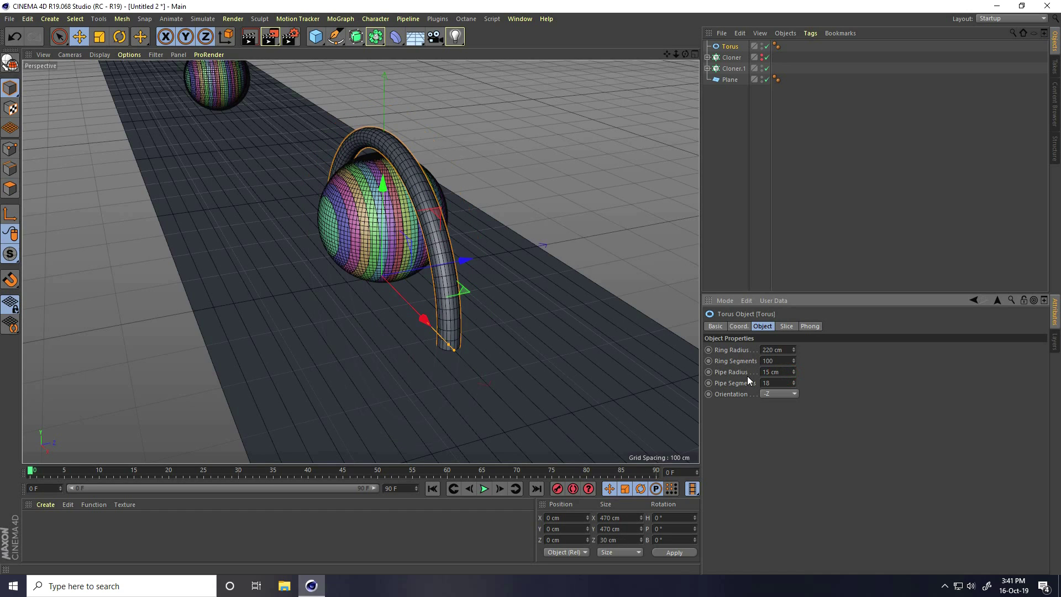
{"action": "right_click_drag", "start_coordinate": [436, 267], "coordinate": [526, 218], "text": "alt"}
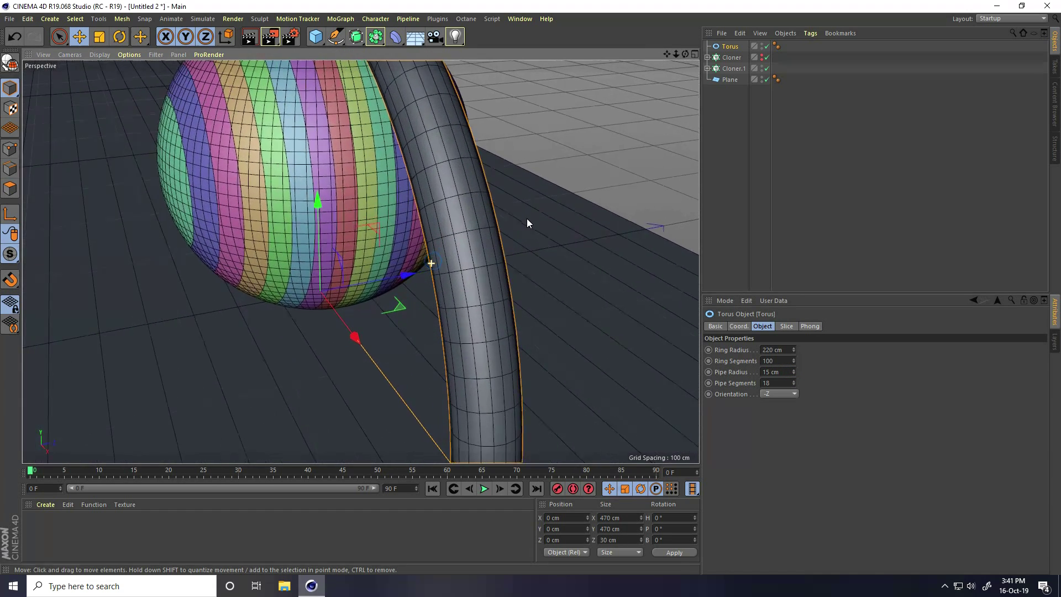
{"action": "double_click", "coordinate": [769, 383]}
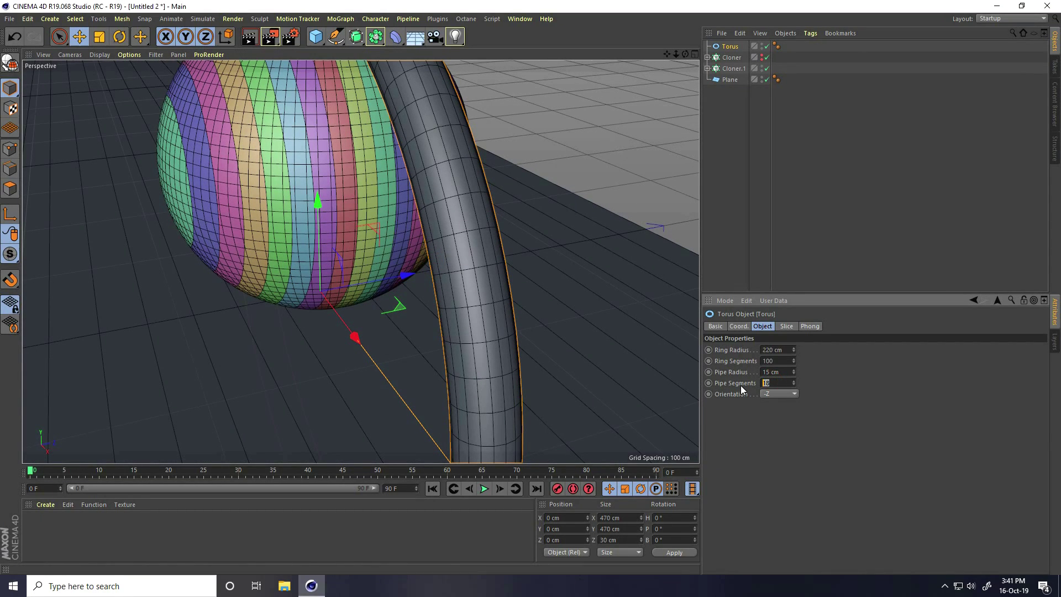
{"action": "key", "text": "Return"}
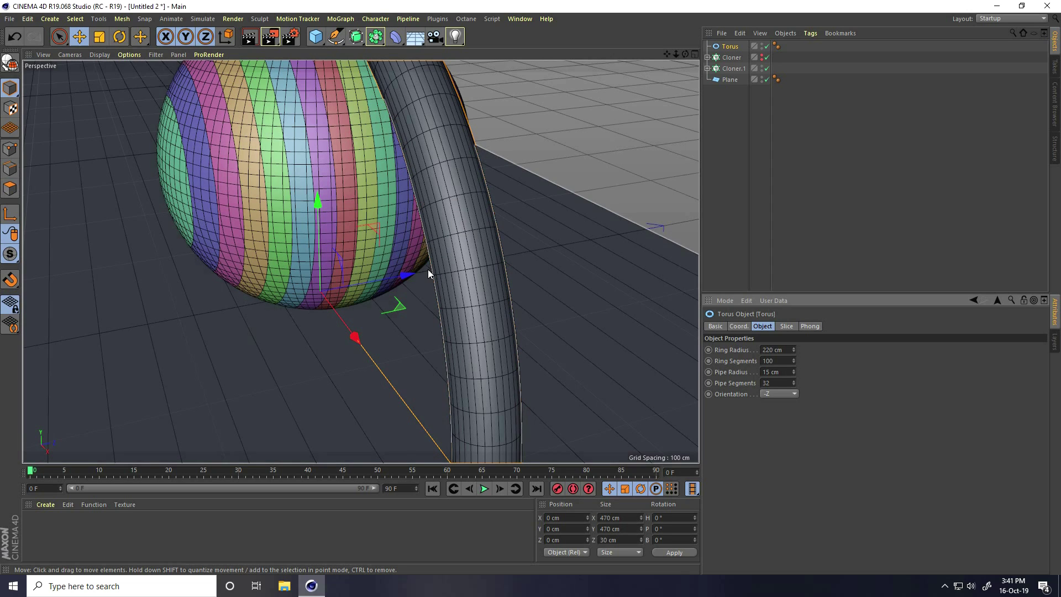
- Move the torus to one side of the sphere, at a Z position of -200 cm
{"action": "scroll", "coordinate": [455, 269], "scroll_direction": "down", "scroll_amount": 4}
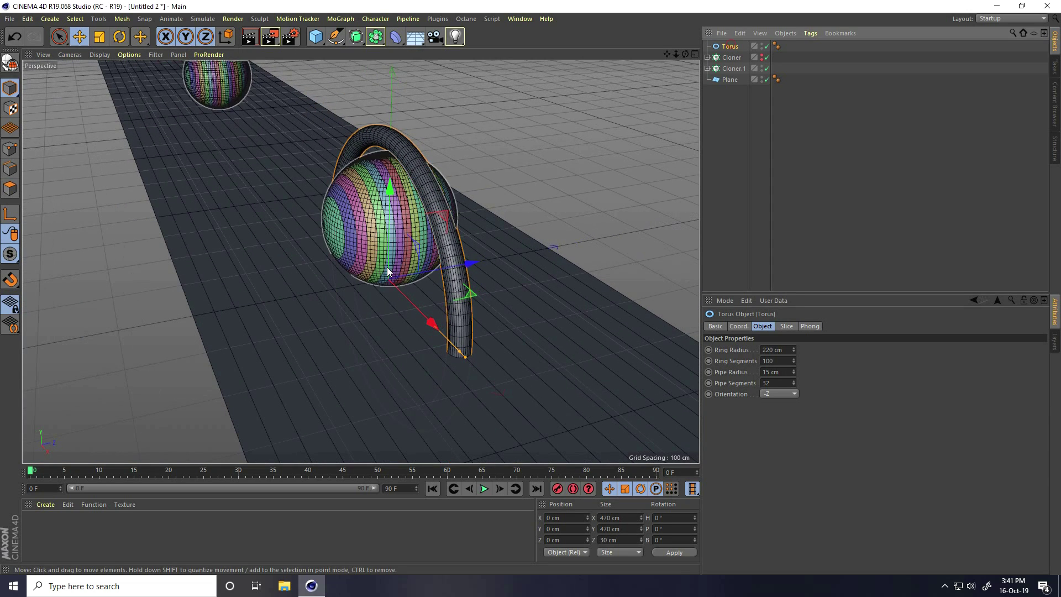
{"action": "left_click_drag", "start_coordinate": [470, 264], "coordinate": [350, 286]}
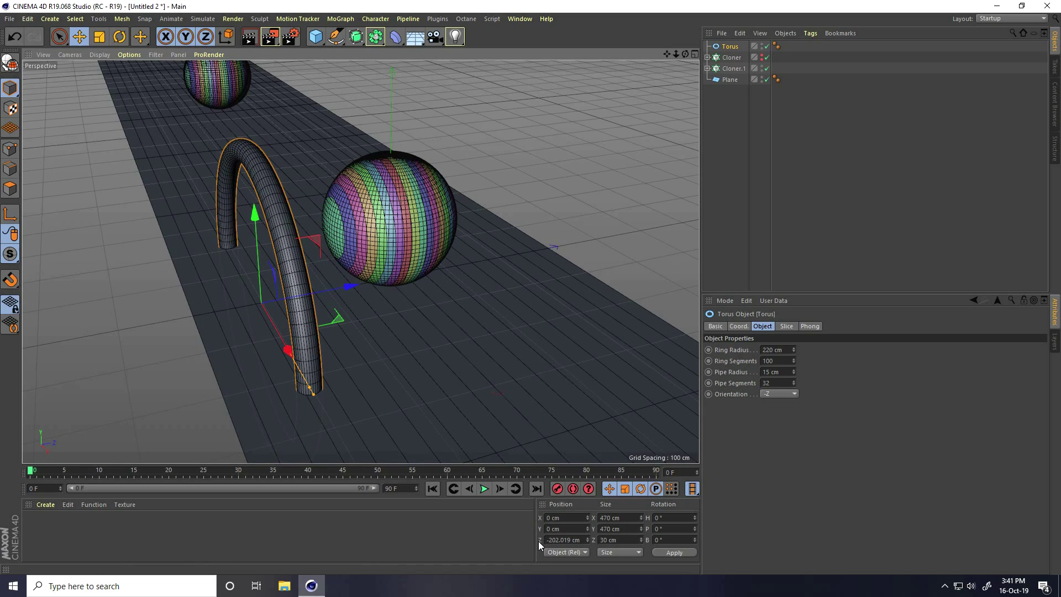
{"action": "left_click", "coordinate": [561, 540]}
{"action": "key", "text": "BackSpace"}
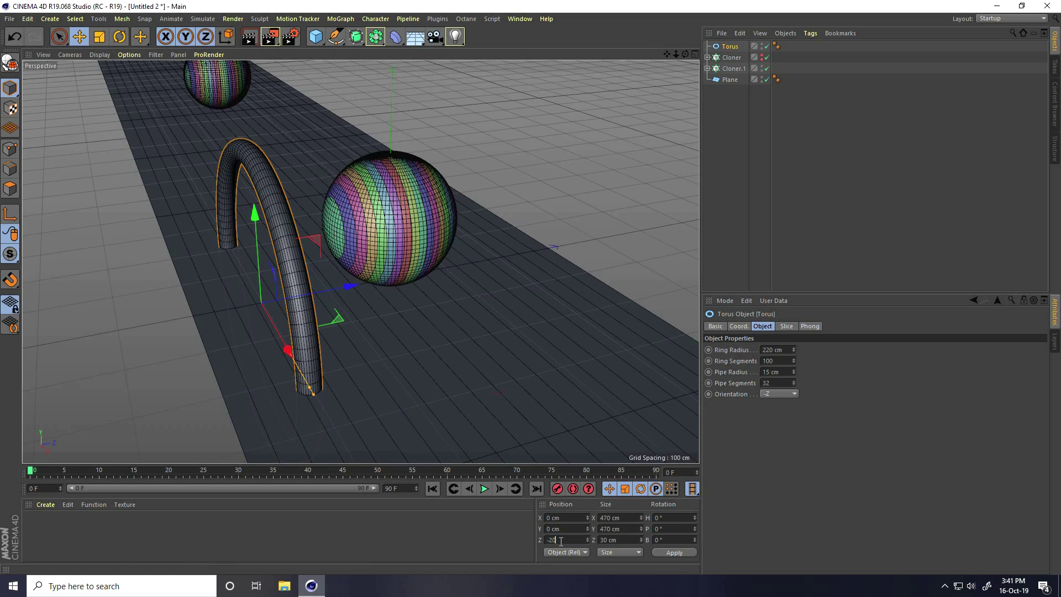
{"action": "type", "text": "-200"}
{"action": "key", "text": "Return"}
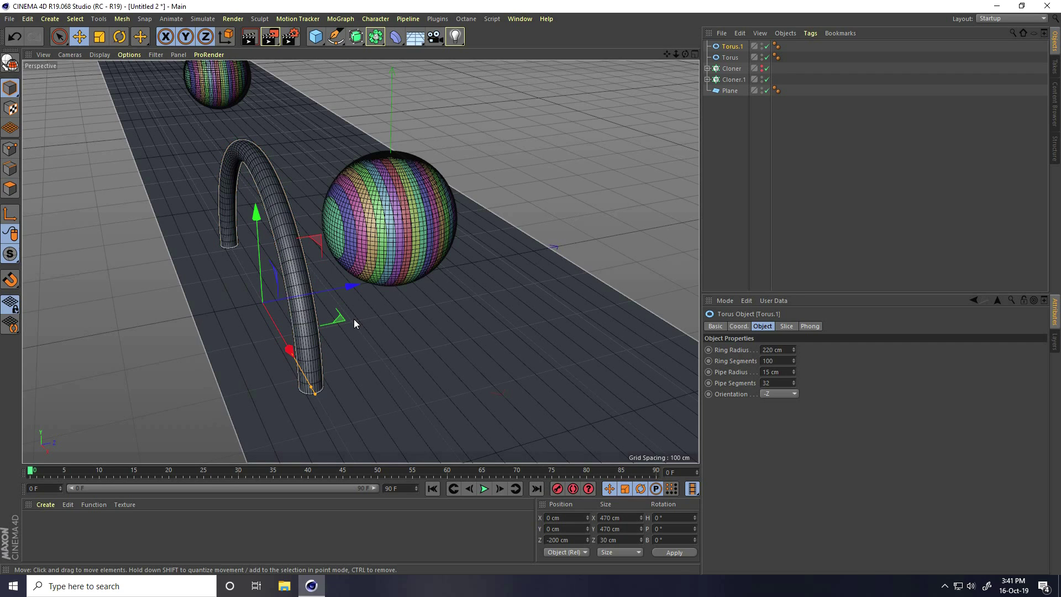
- Place a copy of the torus on the opposite side of the sphere, at Z 200 cm
{"action": "left_click_drag", "start_coordinate": [350, 287], "coordinate": [548, 248], "text": "ctrl"}
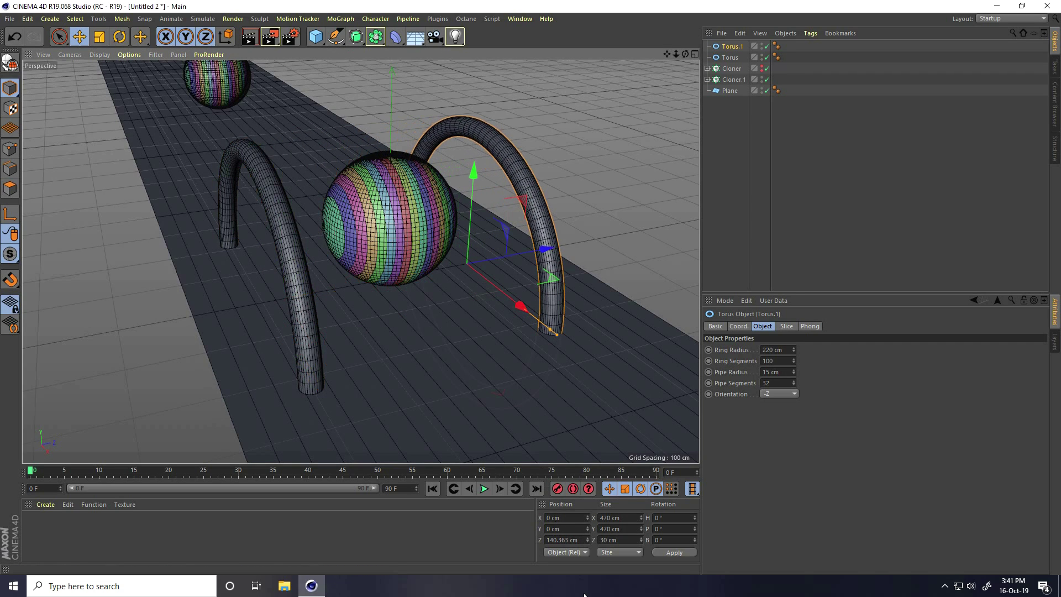
{"action": "double_click", "coordinate": [572, 538]}
{"action": "type", "text": "200"}
{"action": "key", "text": "Return"}
- Duplicate the second torus and position the new copy over the sphere at Z 0 cm
{"action": "left_click_drag", "start_coordinate": [436, 340], "coordinate": [532, 310], "text": "alt"}
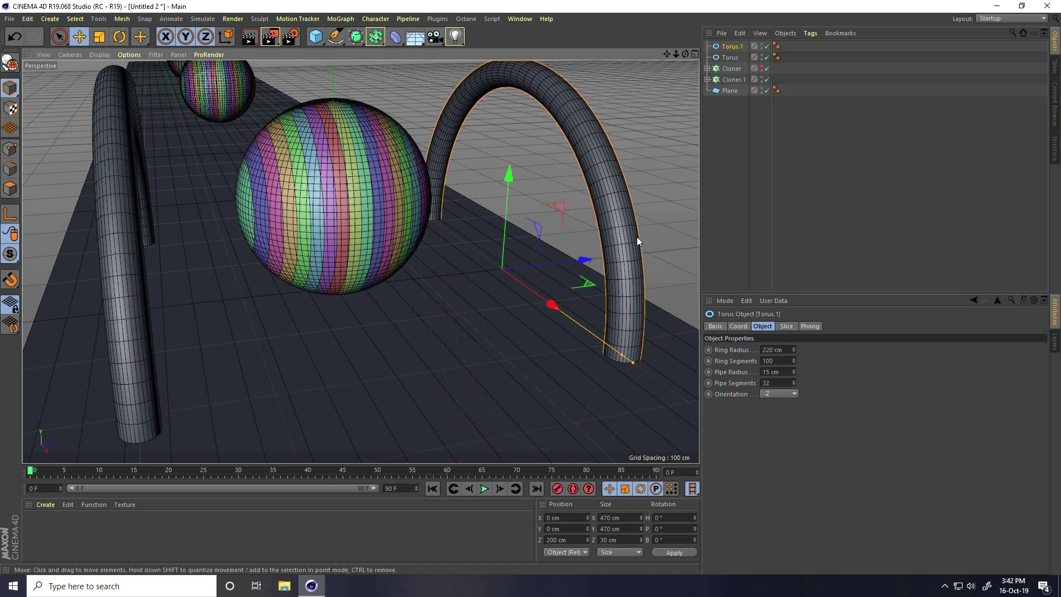
{"action": "key", "text": "ctrl+c"}
{"action": "key", "text": "ctrl+v"}
{"action": "left_click_drag", "start_coordinate": [585, 263], "coordinate": [410, 280]}
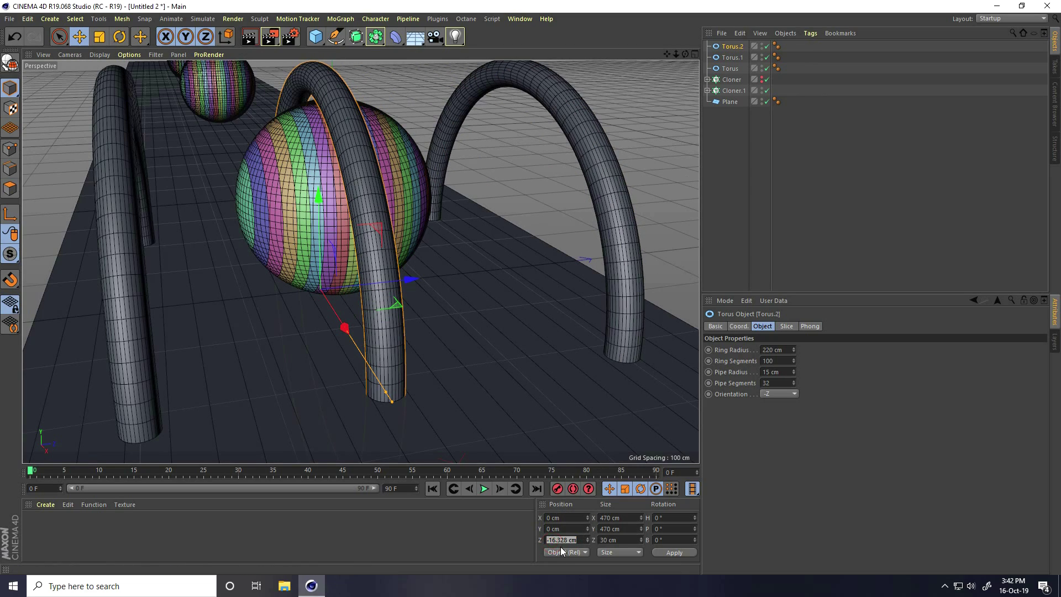
{"action": "type", "text": "0"}
{"action": "key", "text": "Return"}
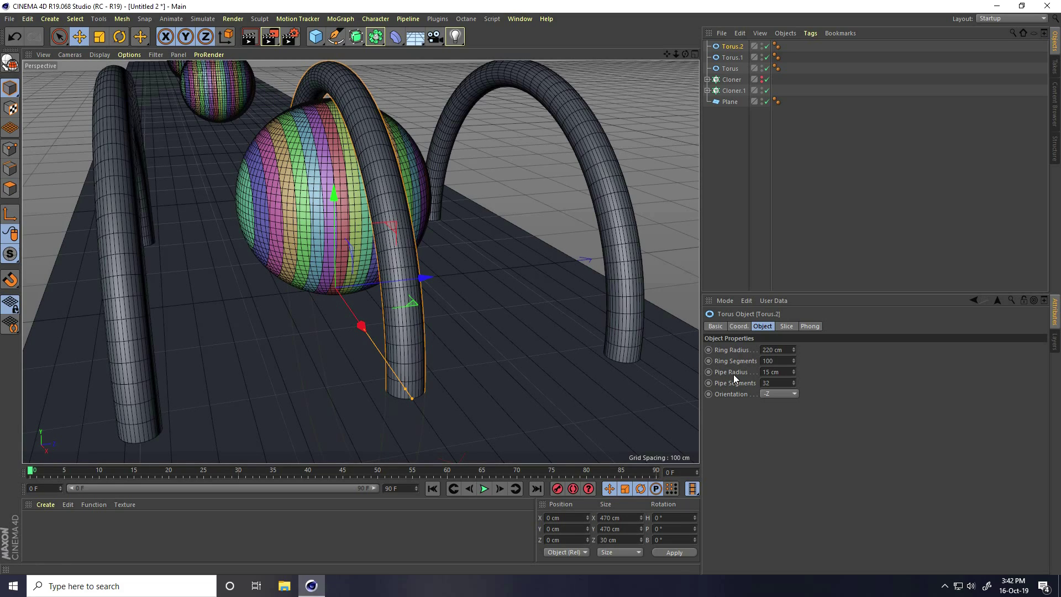
- Set the middle torus's pipe radius to 0.5 cm to make it a thin ring
{"action": "left_click", "coordinate": [786, 372]}
{"action": "type", "text": "0.5"}
{"action": "key", "text": "Return"}
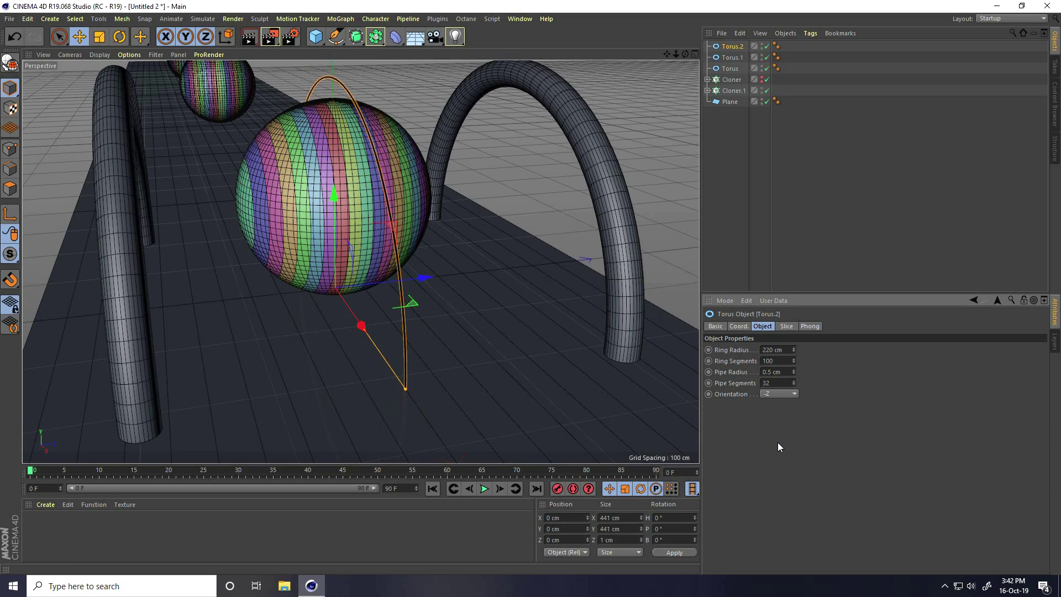
- Add a MoGraph Cloner and nest the thin middle torus inside it
{"action": "left_click", "coordinate": [549, 191]}
{"action": "left_click_drag", "start_coordinate": [461, 237], "coordinate": [403, 243], "text": "alt"}
{"action": "right_click_drag", "start_coordinate": [405, 170], "coordinate": [492, 110], "text": "alt"}
{"action": "left_click_drag", "start_coordinate": [334, 219], "coordinate": [306, 199], "text": "alt"}
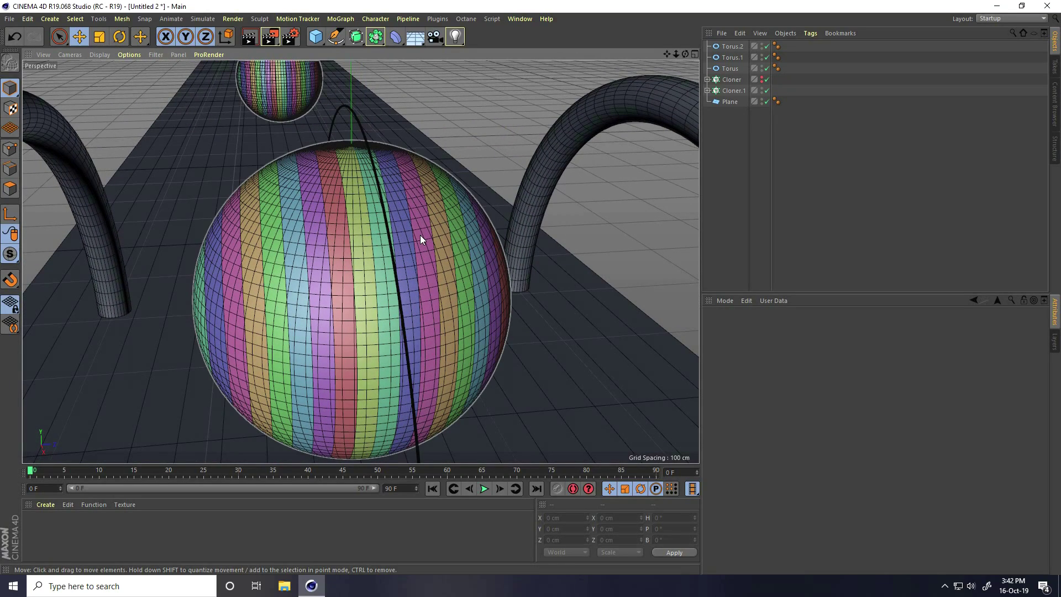
{"action": "left_click", "coordinate": [340, 19]}
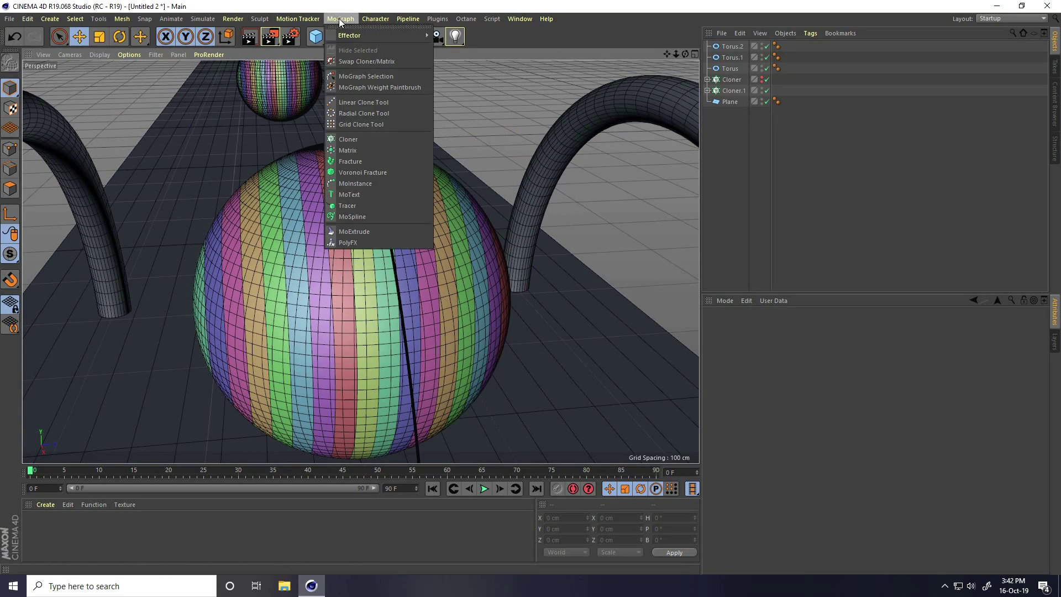
{"action": "left_click", "coordinate": [374, 142]}
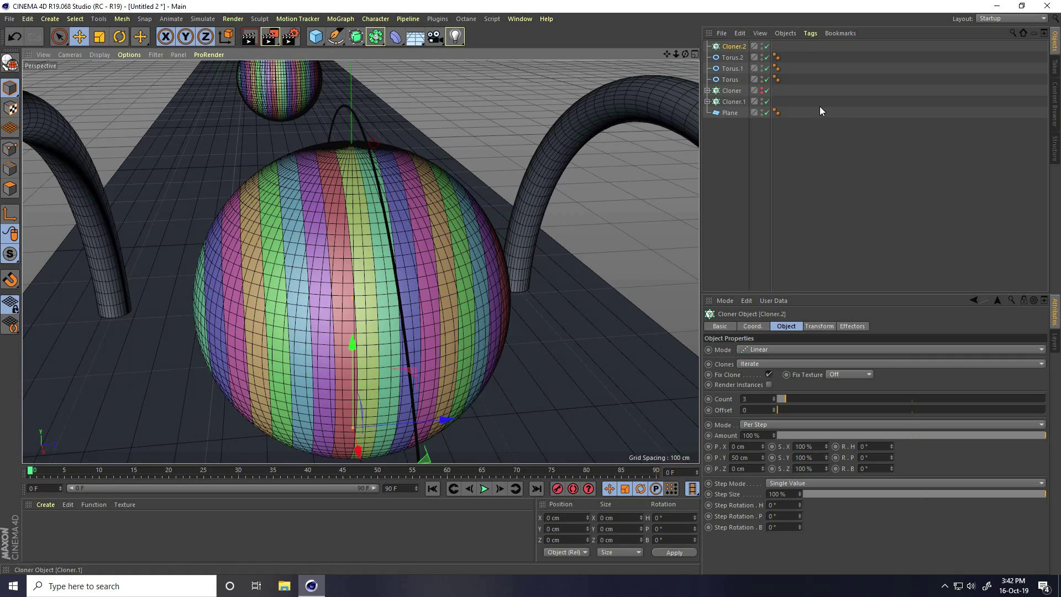
{"action": "left_click", "coordinate": [732, 59]}
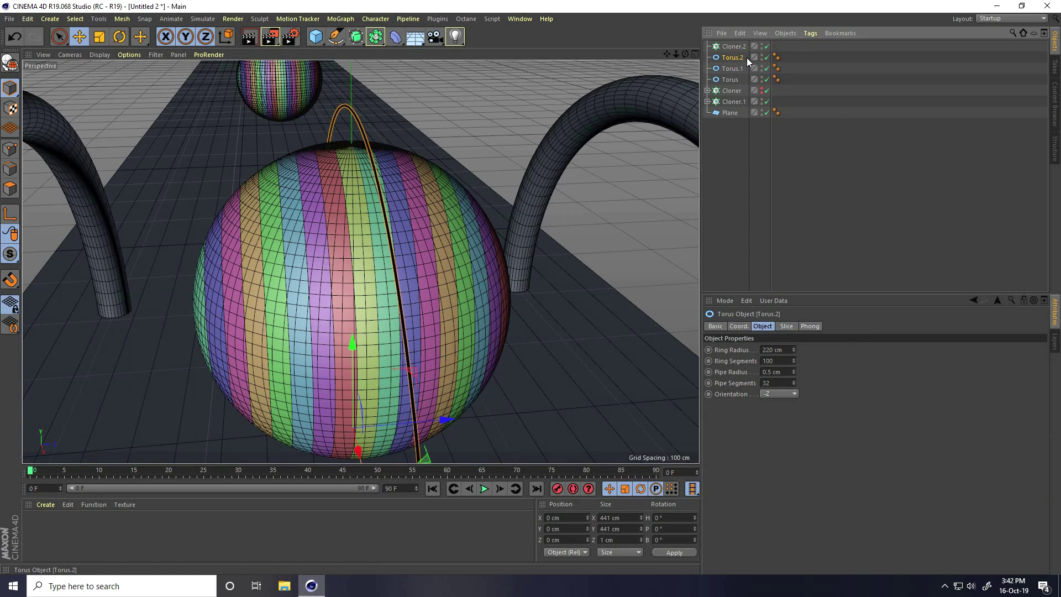
{"action": "left_click_drag", "start_coordinate": [734, 44], "coordinate": [733, 45]}
- Switch the thin ring's cloner to Grid Array mode and set its count to 1 in X and 1 in Y
{"action": "left_click", "coordinate": [734, 46]}
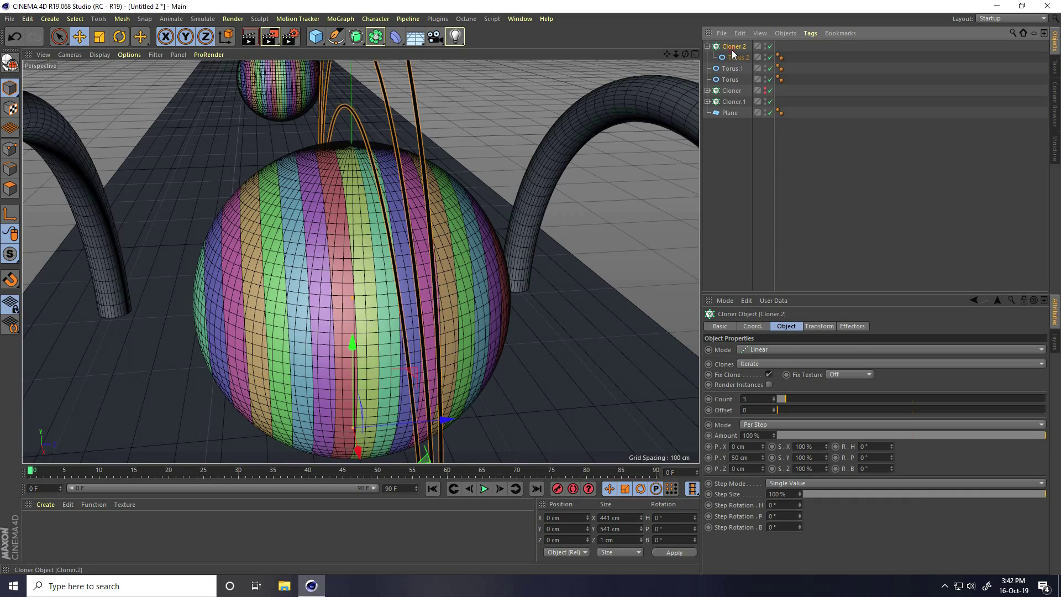
{"action": "left_click", "coordinate": [747, 349]}
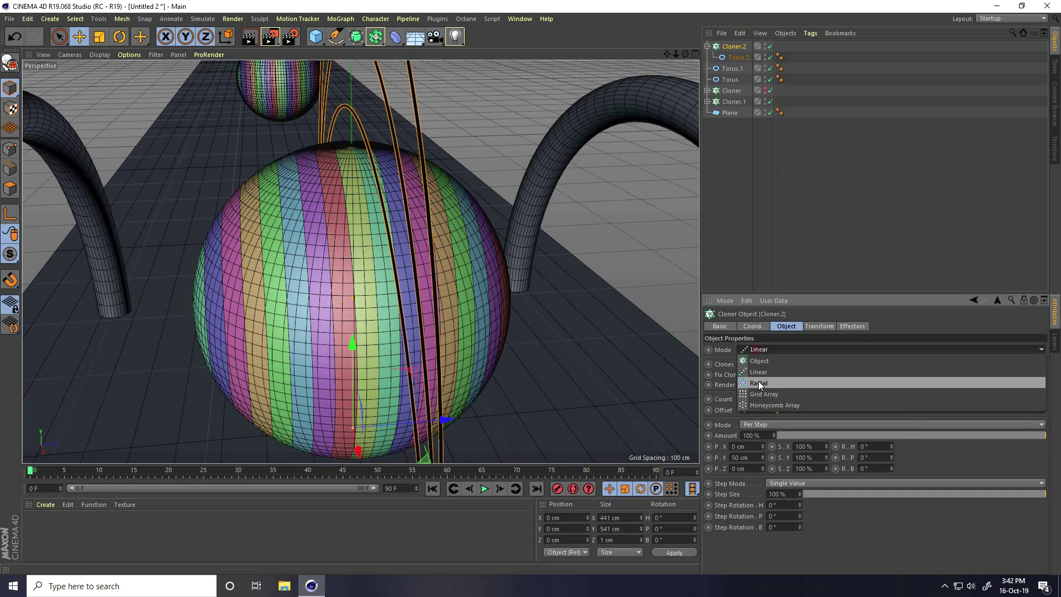
{"action": "left_click", "coordinate": [773, 394]}
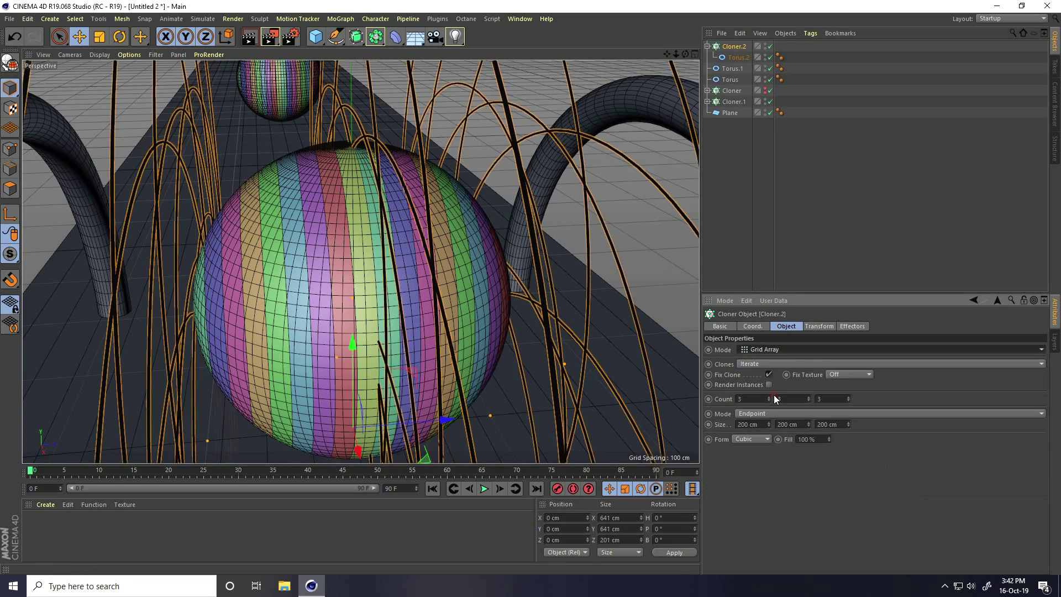
{"action": "left_click", "coordinate": [769, 402]}
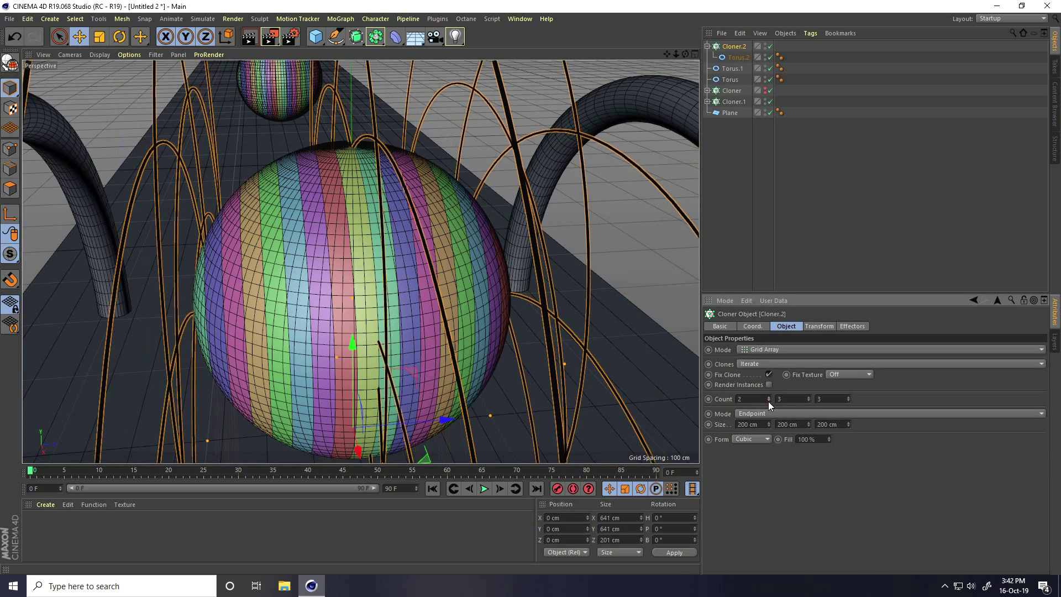
{"action": "left_click", "coordinate": [768, 401]}
{"action": "left_click", "coordinate": [808, 401]}
{"action": "left_click", "coordinate": [809, 401]}
- Raise the ring cloner's Z count to 19 so thin rings line the full width of the central sphere
{"action": "scroll", "coordinate": [431, 257], "scroll_direction": "down", "scroll_amount": 4}
{"action": "left_click_drag", "start_coordinate": [430, 257], "coordinate": [430, 296], "text": "alt"}
{"action": "middle_click", "coordinate": [426, 287]}
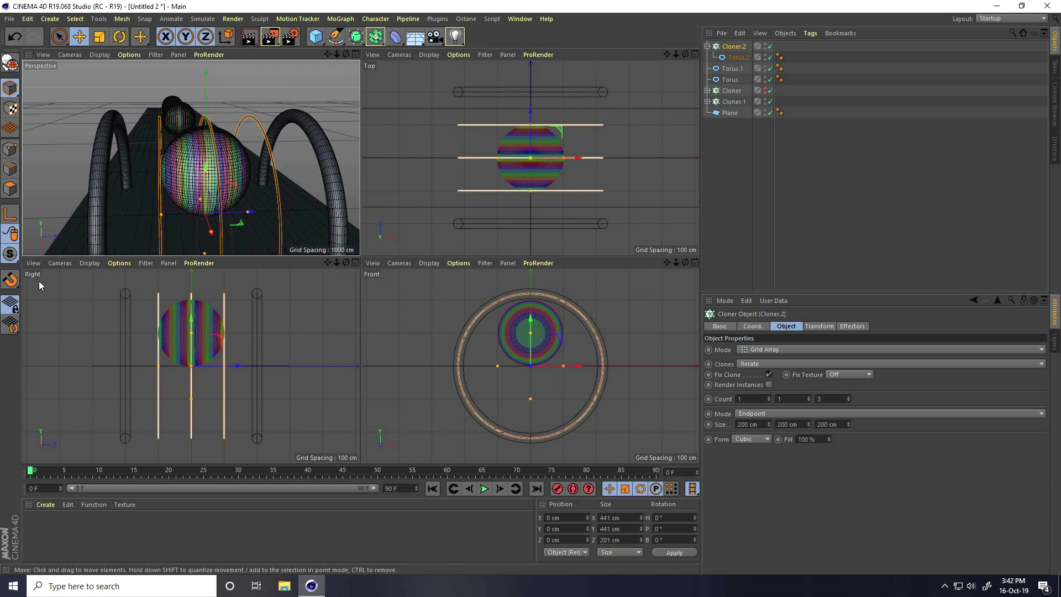
{"action": "middle_click", "coordinate": [171, 308]}
{"action": "right_click_drag", "start_coordinate": [365, 166], "coordinate": [408, 98], "text": "alt"}
{"action": "right_click_drag", "start_coordinate": [361, 261], "coordinate": [384, 178], "text": "alt"}
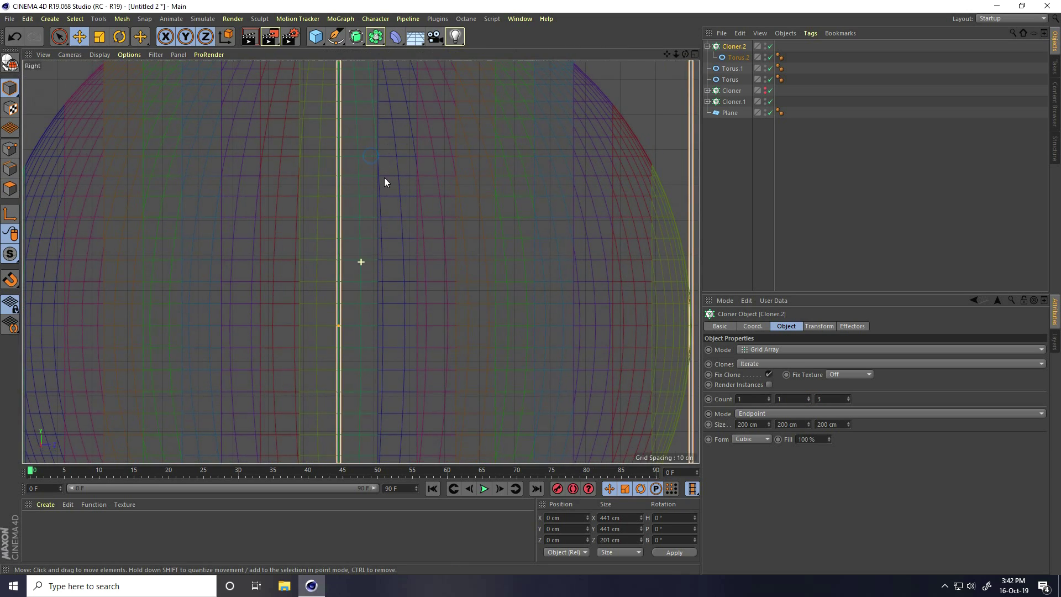
{"action": "scroll", "coordinate": [380, 234], "scroll_direction": "down", "scroll_amount": 8}
{"action": "left_click_drag", "start_coordinate": [849, 397], "coordinate": [848, 400]}
{"action": "left_click", "coordinate": [849, 400]}
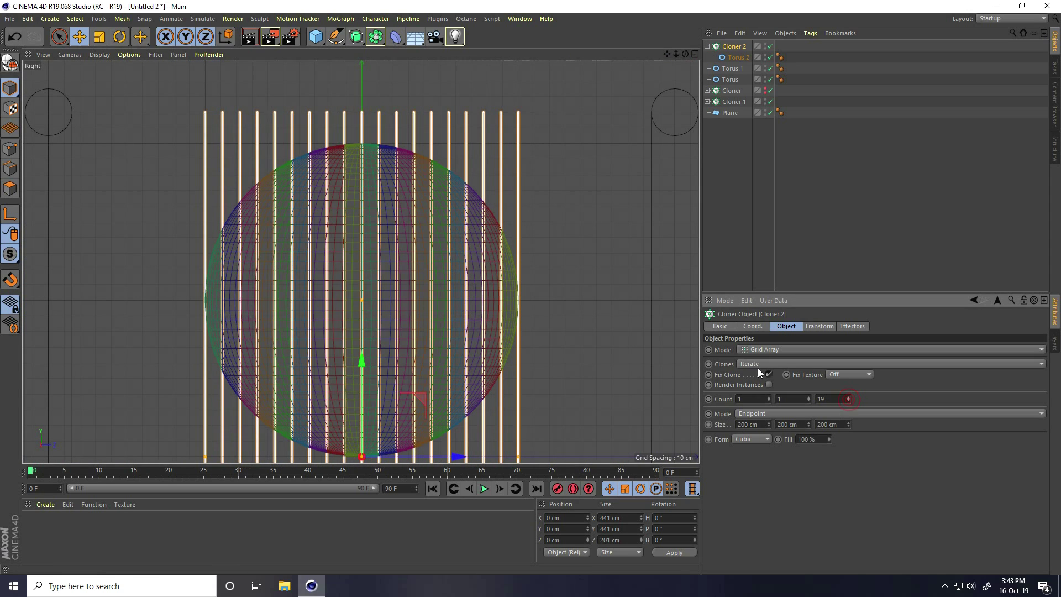
- Examine in the right view how the central cloned ring lines up with the sphere's slice boundary
{"action": "scroll", "coordinate": [367, 121], "scroll_direction": "up", "scroll_amount": 6}
{"action": "scroll", "coordinate": [394, 117], "scroll_direction": "up", "scroll_amount": 4}
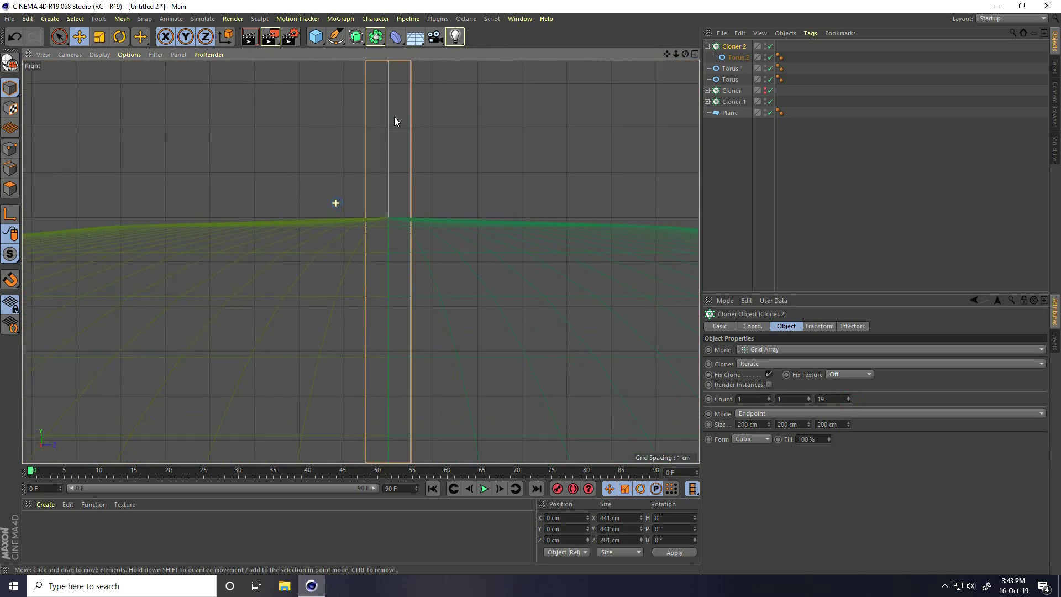
{"action": "scroll", "coordinate": [408, 171], "scroll_direction": "up", "scroll_amount": 3}
{"action": "right_click_drag", "start_coordinate": [441, 116], "coordinate": [435, 123], "text": "alt"}
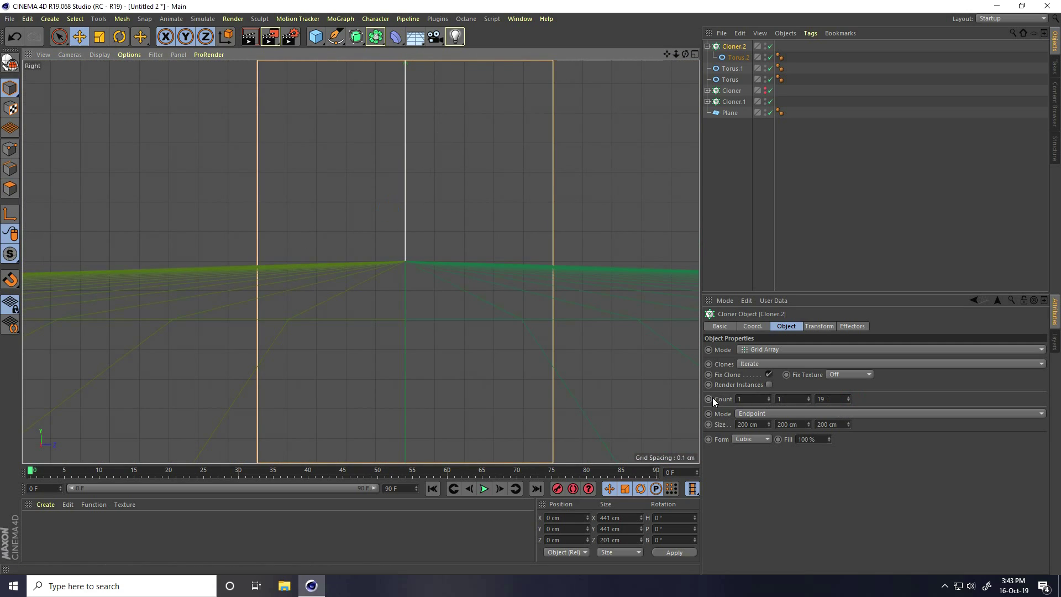
{"action": "left_click", "coordinate": [830, 399]}
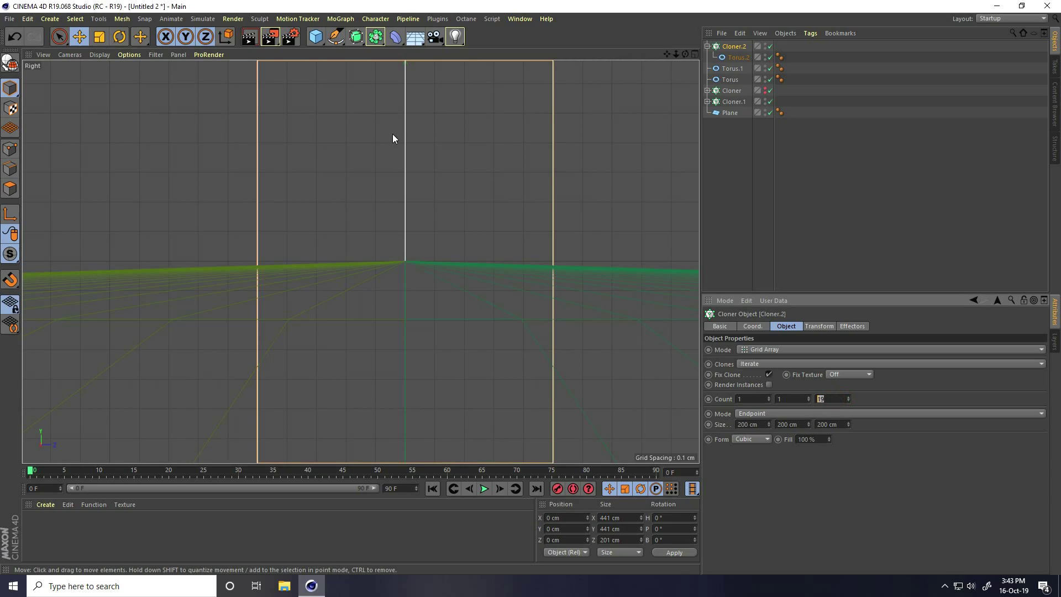
{"action": "left_click", "coordinate": [420, 165]}
{"action": "scroll", "coordinate": [258, 278], "scroll_direction": "down", "scroll_amount": 6}
{"action": "scroll", "coordinate": [354, 288], "scroll_direction": "down", "scroll_amount": 2}
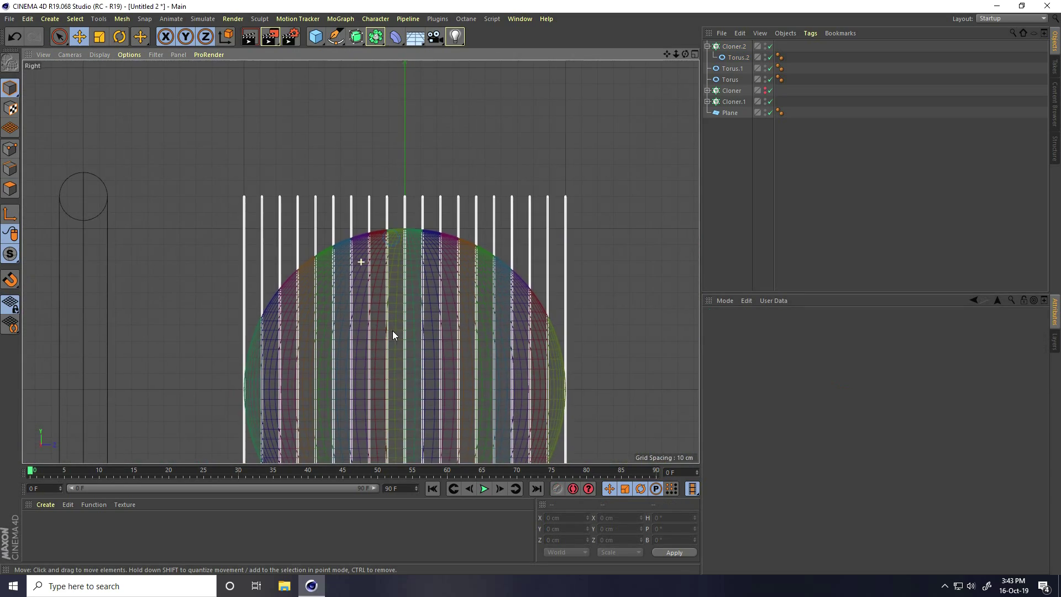
- Add a cylinder beneath the central sphere and set its orientation to -Z
{"action": "middle_click", "coordinate": [380, 253]}
{"action": "middle_click", "coordinate": [296, 180]}
{"action": "right_click_drag", "start_coordinate": [374, 261], "coordinate": [440, 218], "text": "alt"}
{"action": "mouse_move", "coordinate": [423, 276]}
{"action": "left_mouse_down", "text": "alt"}
{"action": "mouse_move", "coordinate": [536, 269]}
{"action": "mouse_move", "coordinate": [432, 270]}
{"action": "left_mouse_up", "text": "alt"}
{"action": "right_click_drag", "start_coordinate": [432, 270], "coordinate": [556, 224], "text": "alt"}
{"action": "left_click_drag", "start_coordinate": [320, 42], "coordinate": [545, 53]}
{"action": "left_click", "coordinate": [772, 397]}
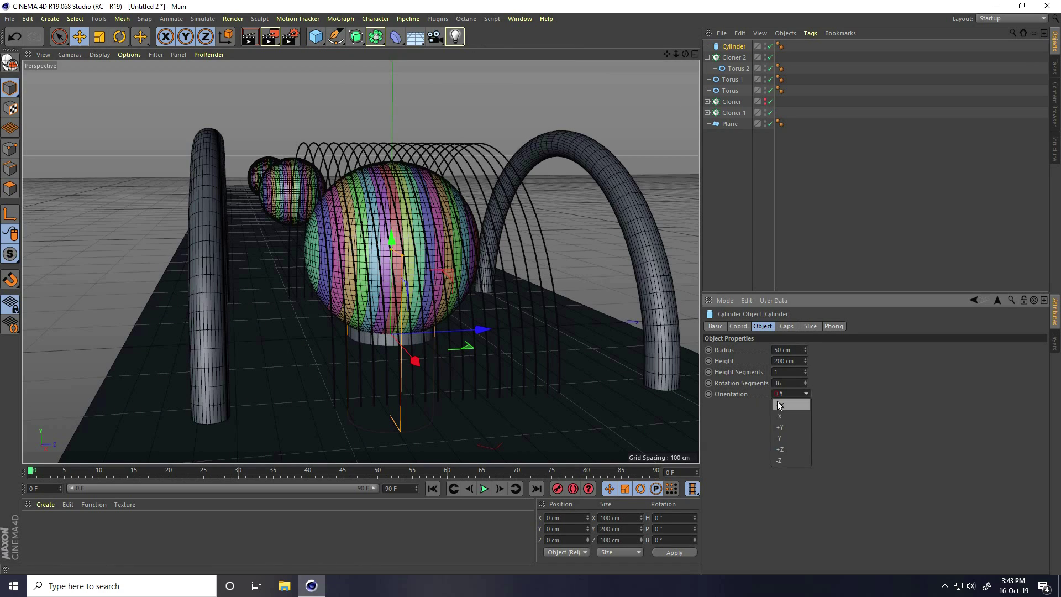
{"action": "left_click", "coordinate": [785, 462]}
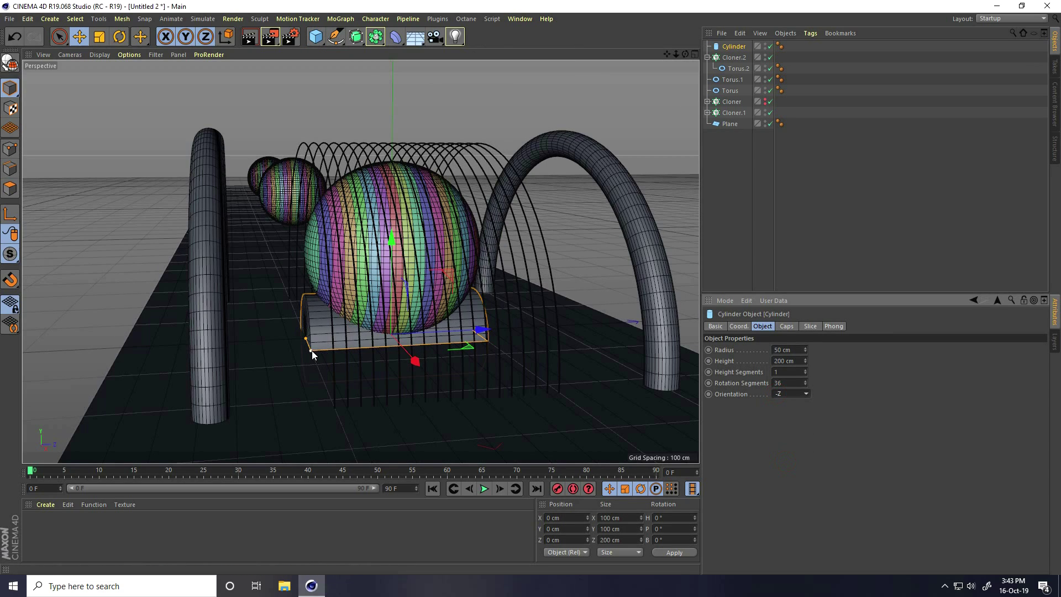
- Stretch the cylinder's height to about 406 cm so it spans between the two thick arches
{"action": "left_click_drag", "start_coordinate": [306, 337], "coordinate": [213, 344]}
{"action": "middle_click", "coordinate": [214, 346]}
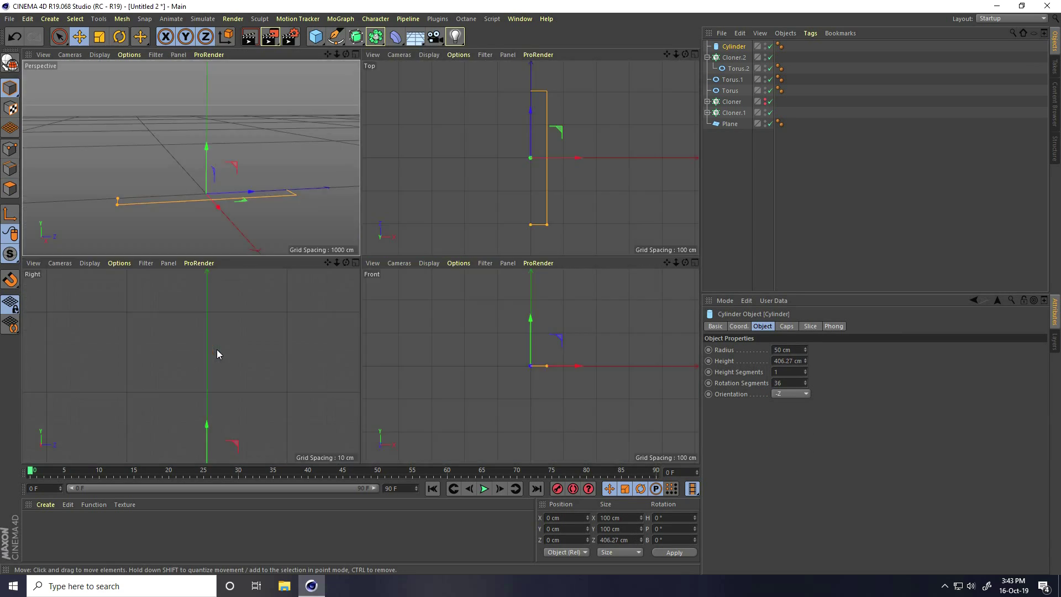
{"action": "middle_click", "coordinate": [293, 322]}
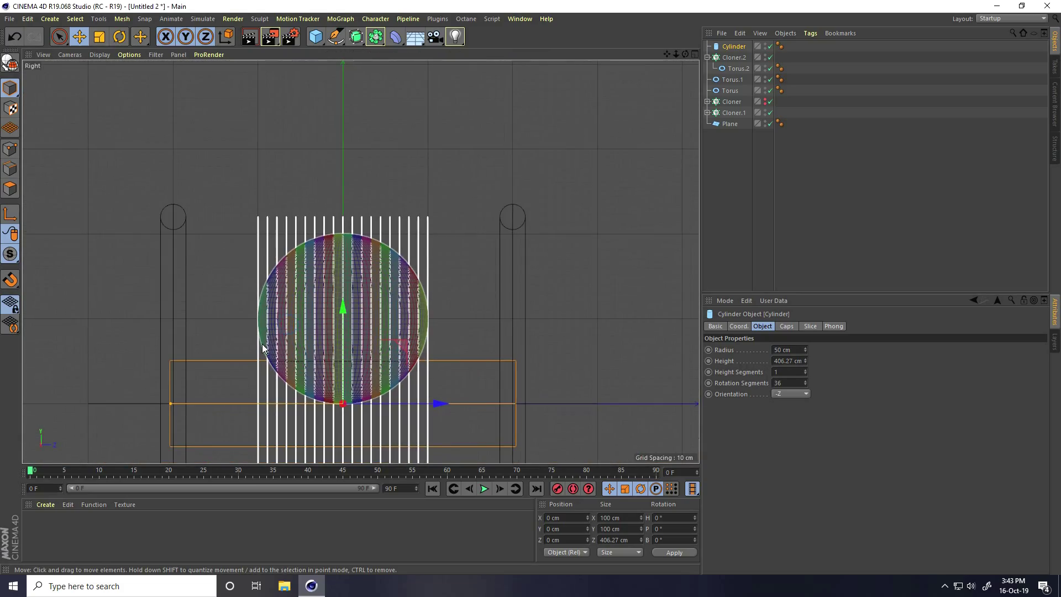
- Set the cylinder's radius to 2.5 cm to turn it into a thin rod
{"action": "middle_click", "coordinate": [264, 343]}
{"action": "middle_click", "coordinate": [247, 212]}
{"action": "left_click_drag", "start_coordinate": [246, 211], "coordinate": [489, 287], "text": "alt"}
{"action": "scroll", "coordinate": [517, 325], "scroll_direction": "up", "scroll_amount": 4}
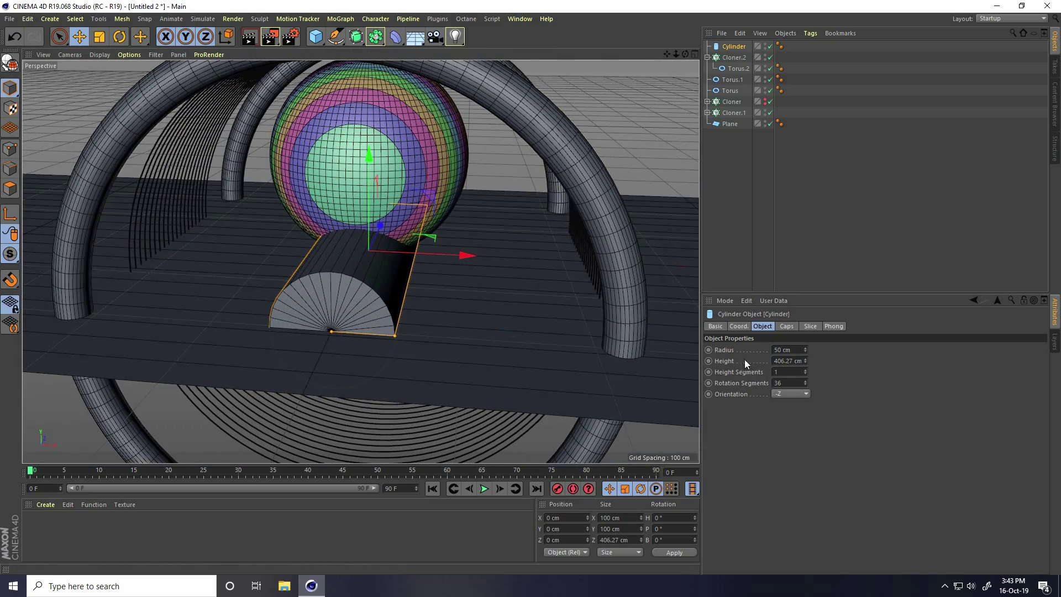
{"action": "left_click_drag", "start_coordinate": [796, 349], "coordinate": [711, 353]}
{"action": "type", "text": "2.5"}
{"action": "key", "text": "Return"}
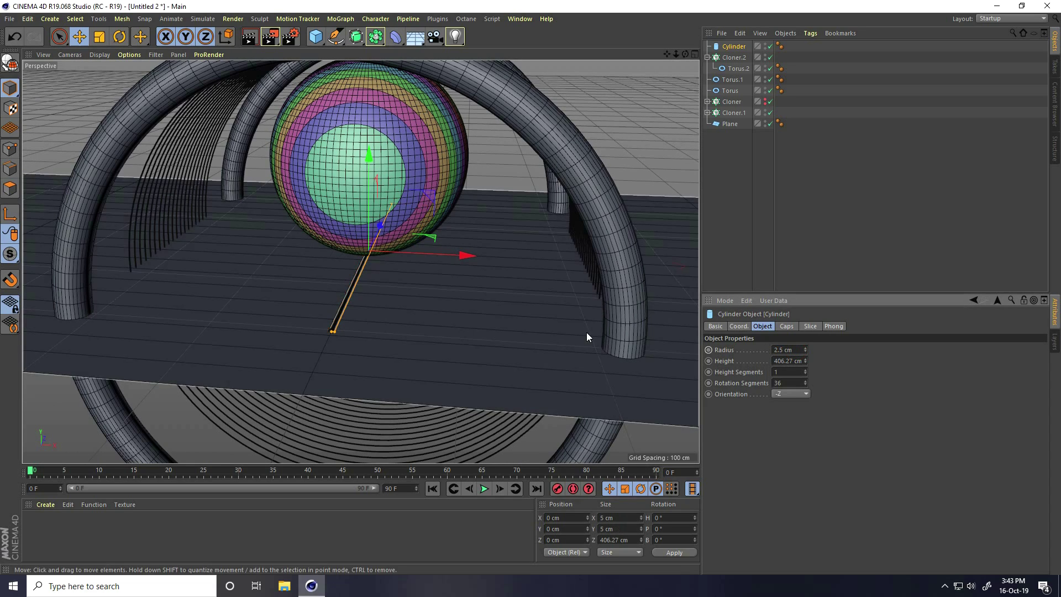
- Move the rod along X in the front view to the edge of the thin rings, at about 220 cm
{"action": "middle_click", "coordinate": [586, 333]}
{"action": "middle_click", "coordinate": [471, 331]}
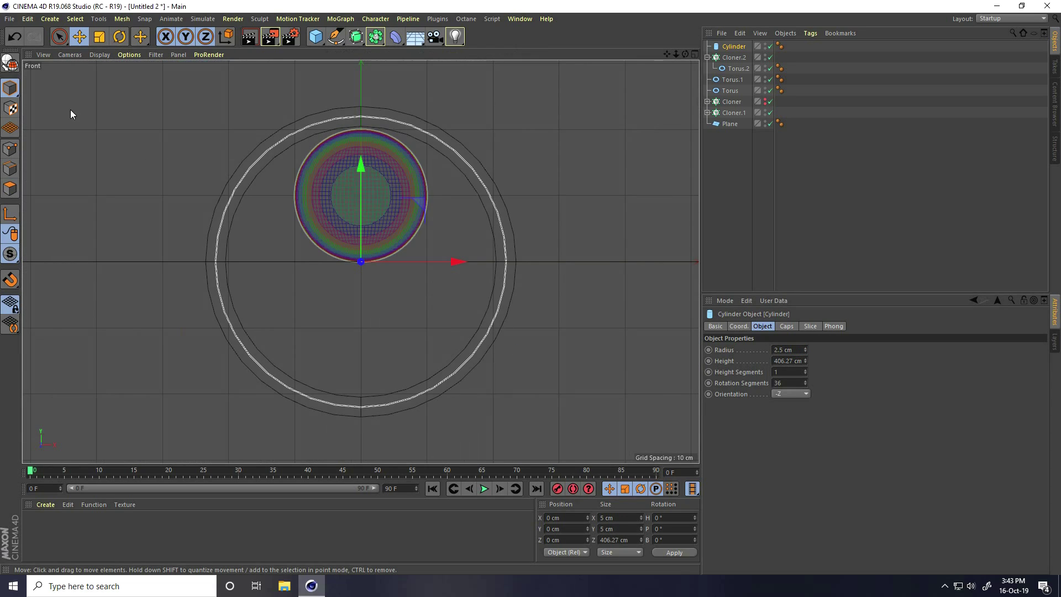
{"action": "left_click_drag", "start_coordinate": [462, 261], "coordinate": [607, 262]}
{"action": "scroll", "coordinate": [527, 254], "scroll_direction": "up", "scroll_amount": 10}
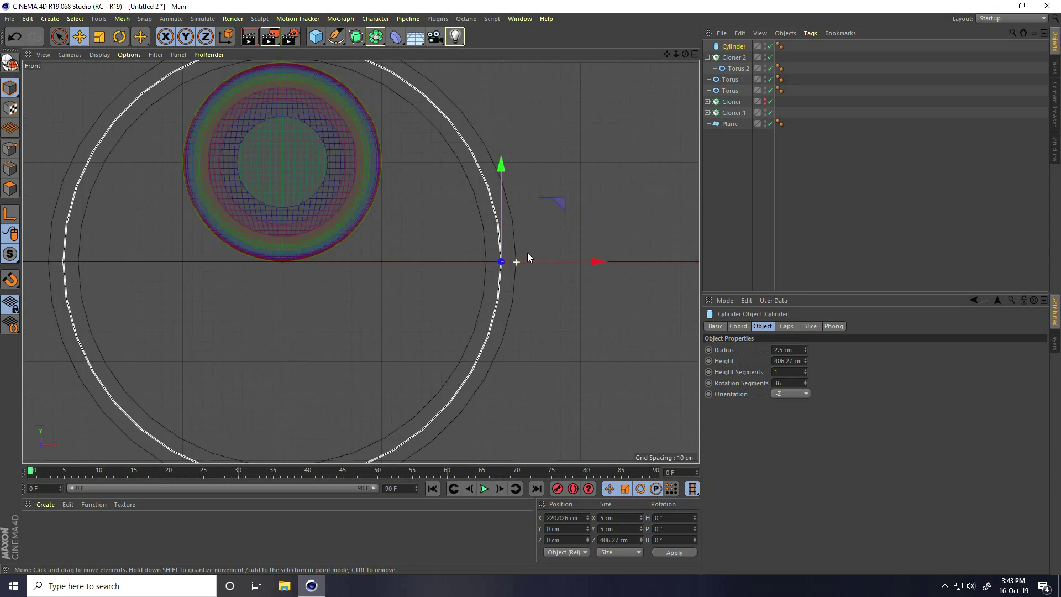
{"action": "scroll", "coordinate": [578, 257], "scroll_direction": "down", "scroll_amount": 15}
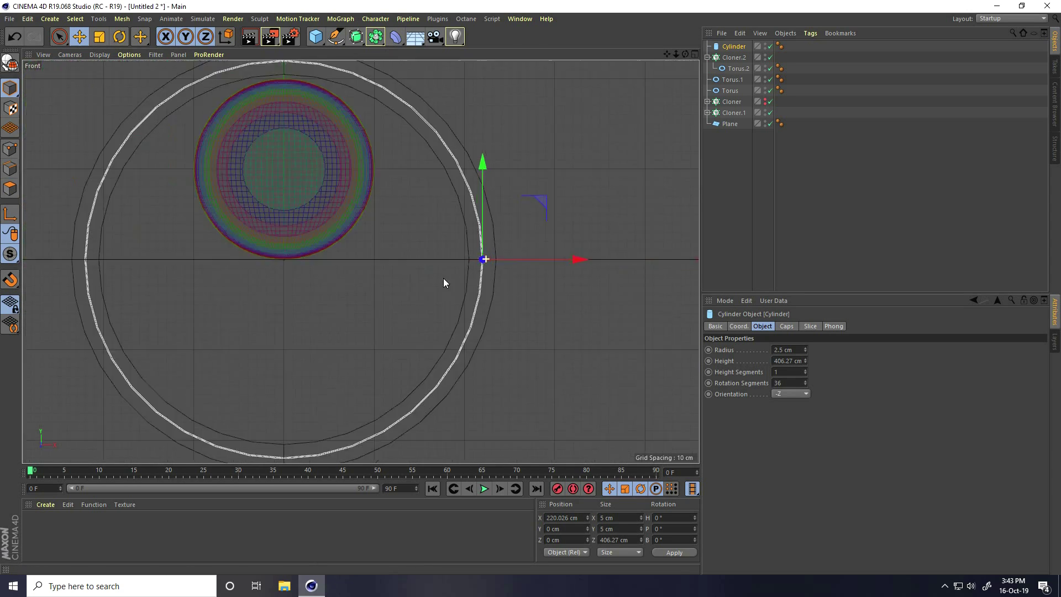
- Duplicate the rod and move the copy to the opposite edge of the rings, at X about -220 cm
{"action": "key", "text": "ctrl+c"}
{"action": "key", "text": "ctrl+v"}
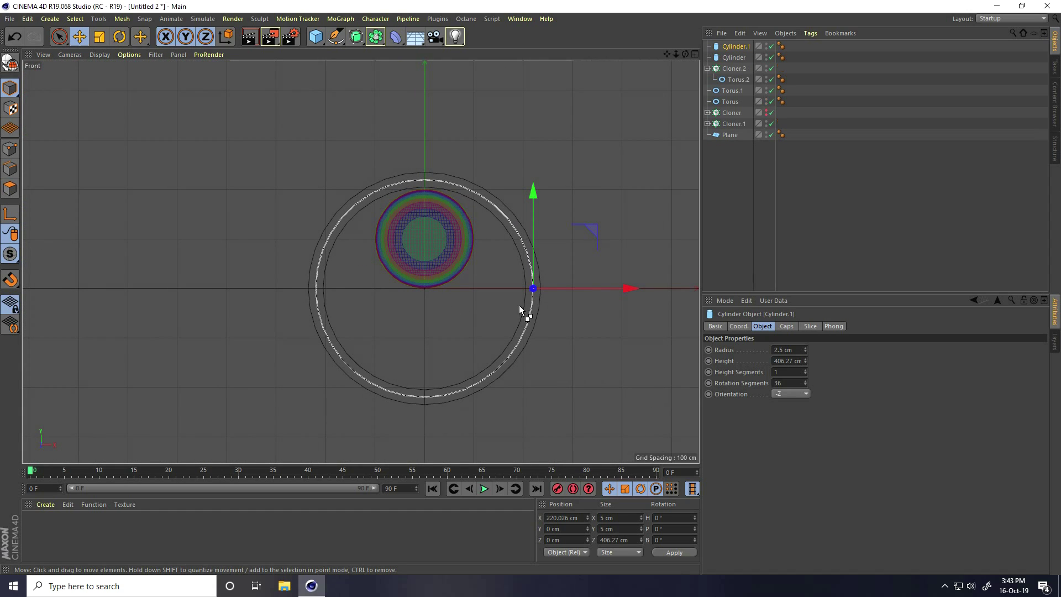
{"action": "left_click_drag", "start_coordinate": [634, 287], "coordinate": [414, 296]}
{"action": "scroll", "coordinate": [332, 290], "scroll_direction": "up", "scroll_amount": 15}
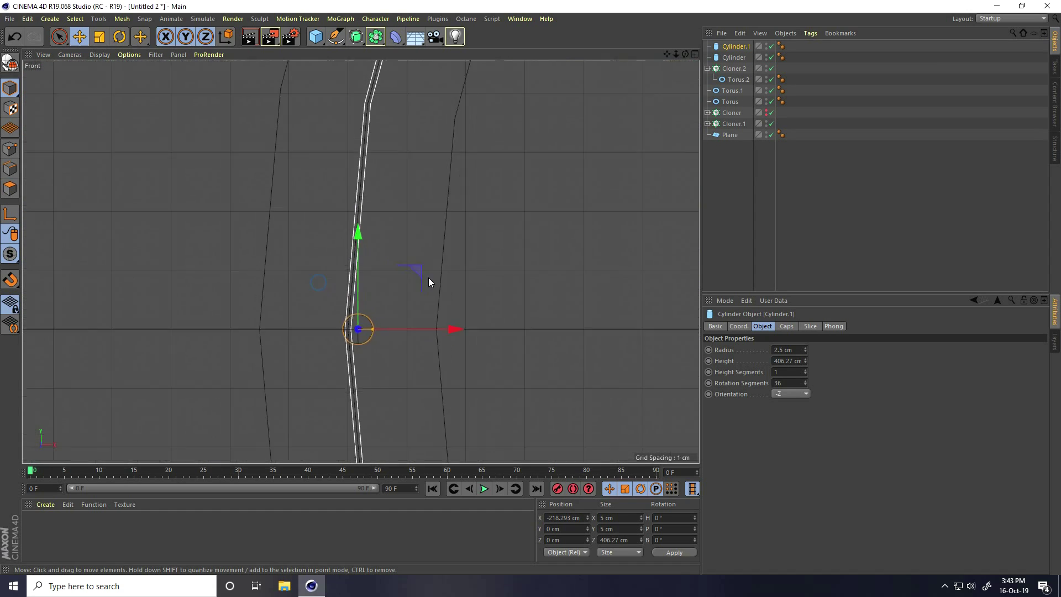
{"action": "scroll", "coordinate": [360, 331], "scroll_direction": "up", "scroll_amount": 3}
{"action": "left_click_drag", "start_coordinate": [466, 325], "coordinate": [437, 324]}
- Add a null and group both rods, the ring cloner and the two thick toruses under it
{"action": "middle_click", "coordinate": [277, 225]}
{"action": "middle_click", "coordinate": [277, 225]}
{"action": "left_click_drag", "start_coordinate": [552, 320], "coordinate": [404, 328], "text": "alt"}
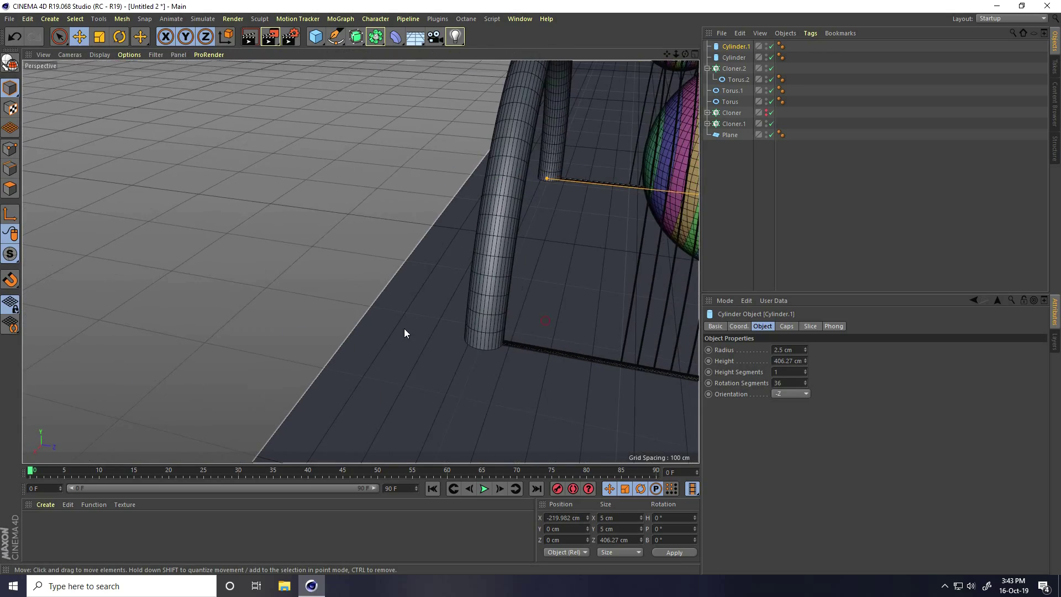
{"action": "middle_click_drag", "start_coordinate": [404, 329], "coordinate": [303, 294], "text": "alt"}
{"action": "left_click_drag", "start_coordinate": [398, 318], "coordinate": [420, 320], "text": "alt"}
{"action": "scroll", "coordinate": [472, 290], "scroll_direction": "down", "scroll_amount": 6}
{"action": "scroll", "coordinate": [397, 296], "scroll_direction": "up", "scroll_amount": 4}
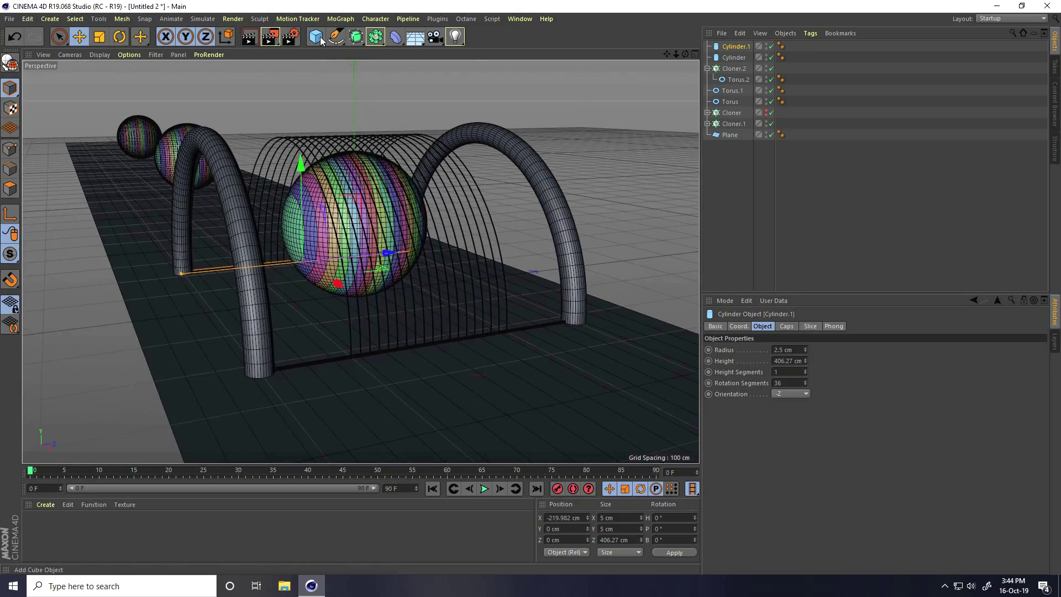
{"action": "left_click_drag", "start_coordinate": [316, 37], "coordinate": [353, 51]}
{"action": "left_click", "coordinate": [707, 80]}
{"action": "left_click", "coordinate": [726, 101]}
{"action": "left_click", "coordinate": [731, 57], "text": "shift"}
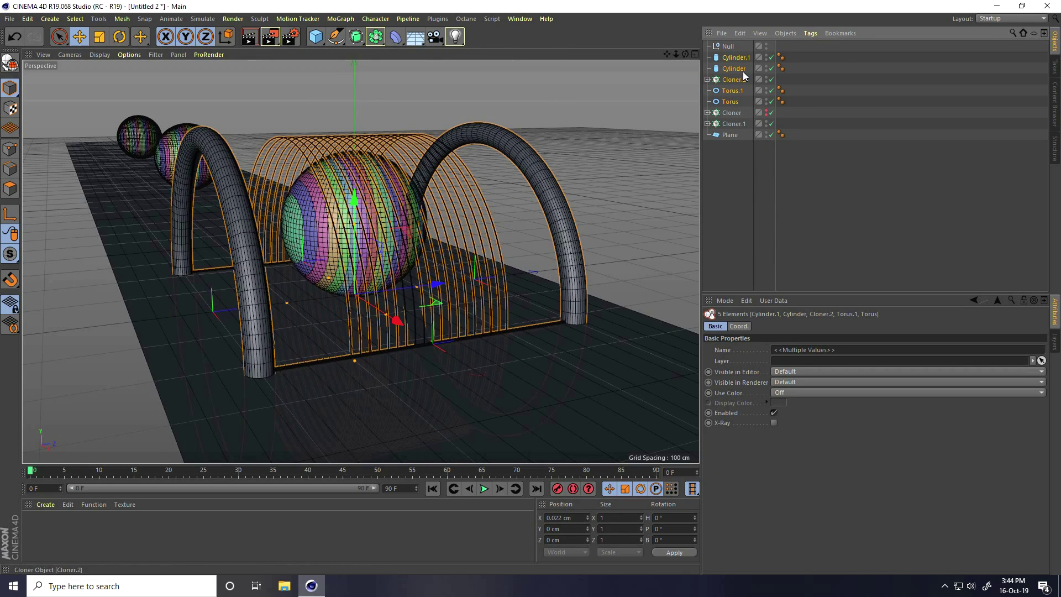
{"action": "left_click_drag", "start_coordinate": [729, 49], "coordinate": [728, 48]}
{"action": "left_click", "coordinate": [707, 47]}
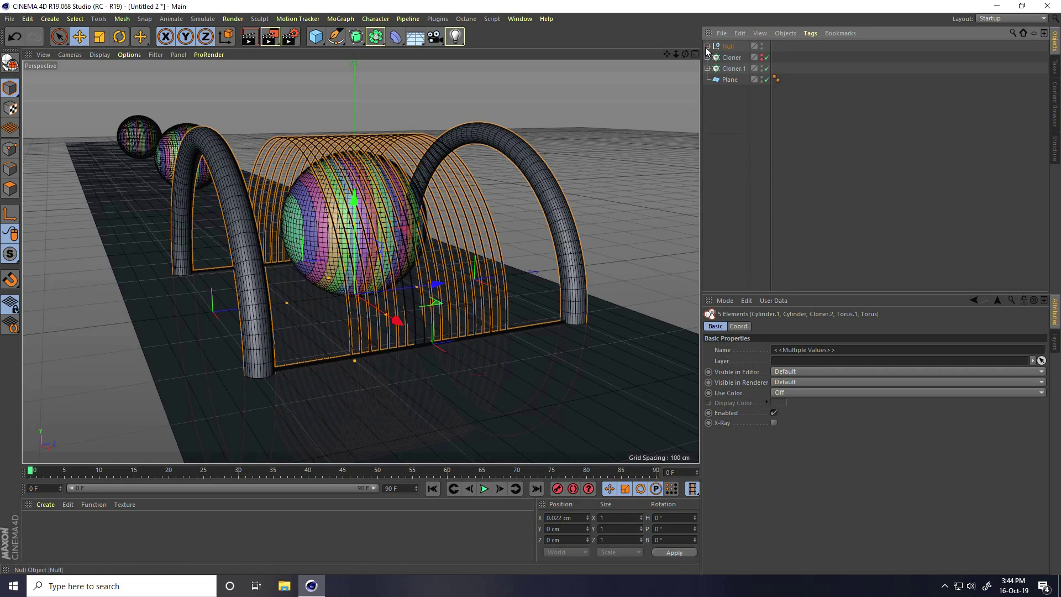
- Try lifting the whole arch structure vertically by its null
{"action": "left_click", "coordinate": [731, 48]}
{"action": "left_click_drag", "start_coordinate": [353, 203], "coordinate": [353, 56]}
{"action": "key", "text": "ctrl+z"}
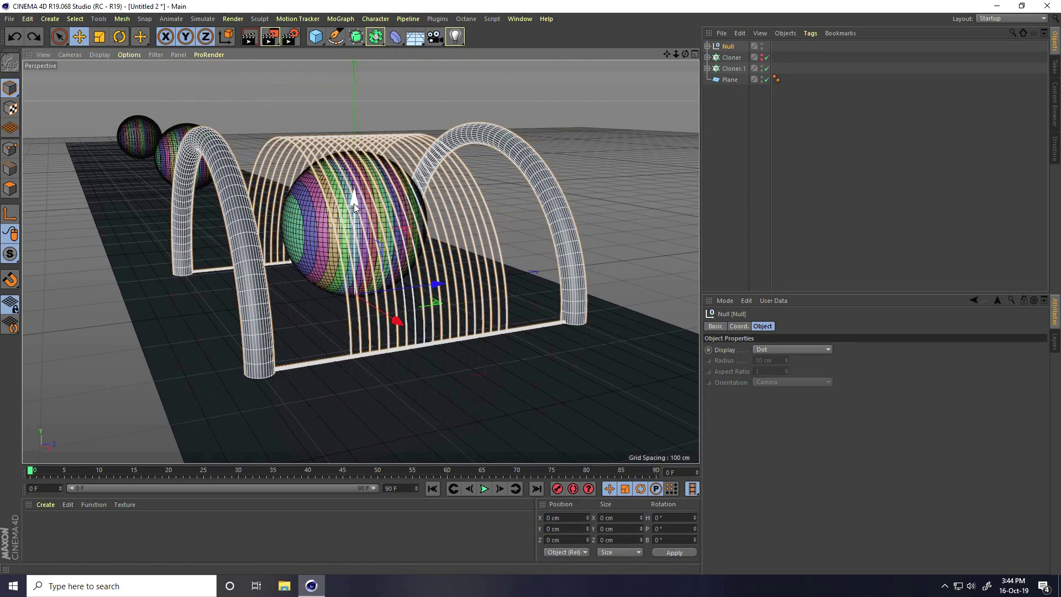
- Center the null's axis on its children using Axis Center with Points Center, Include Children and Use All Objects enabled
{"action": "left_click_drag", "start_coordinate": [307, 256], "coordinate": [339, 260], "text": "alt"}
{"action": "left_click", "coordinate": [728, 46]}
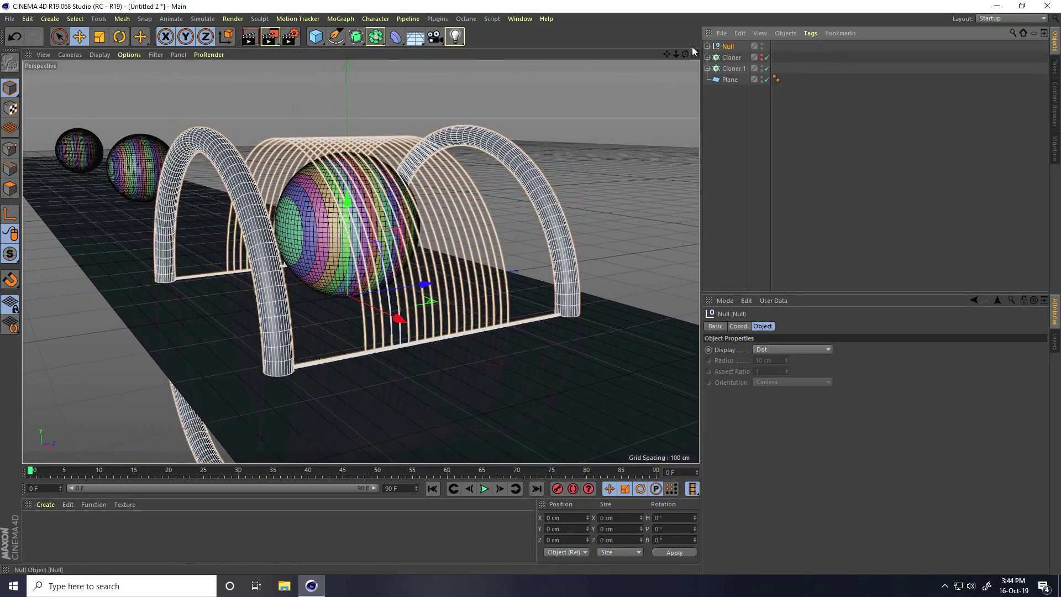
{"action": "left_click", "coordinate": [122, 18]}
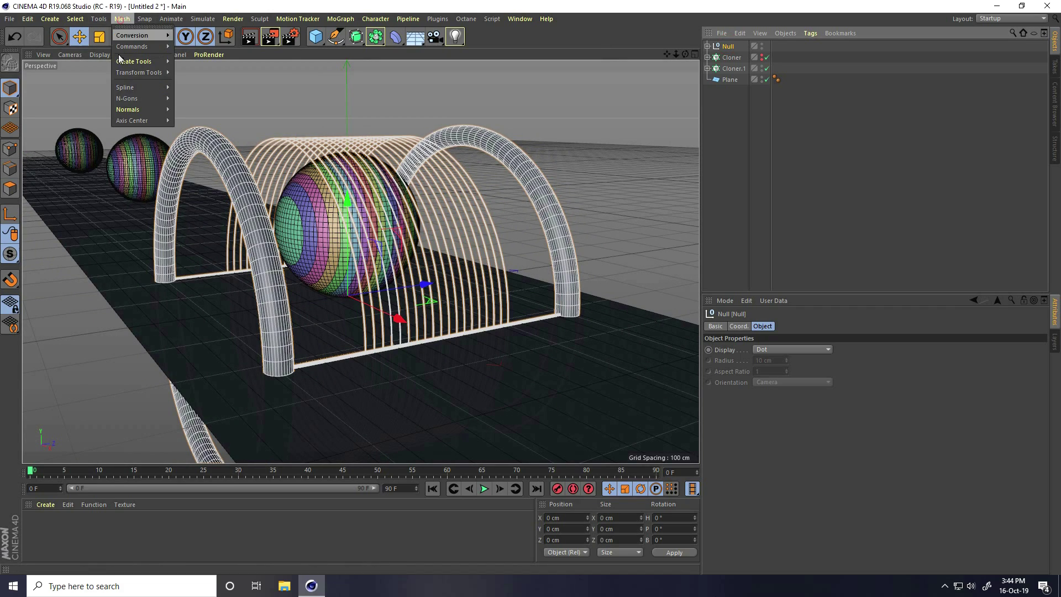
{"action": "mouse_move", "coordinate": [118, 124]}
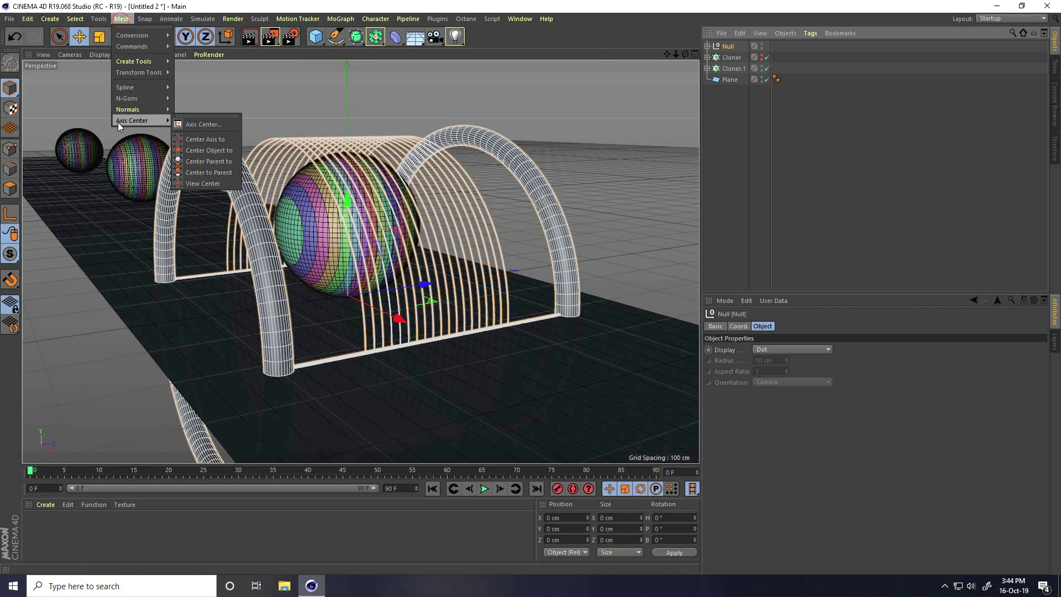
{"action": "left_click", "coordinate": [215, 125]}
{"action": "left_click", "coordinate": [241, 92]}
{"action": "left_click", "coordinate": [253, 135]}
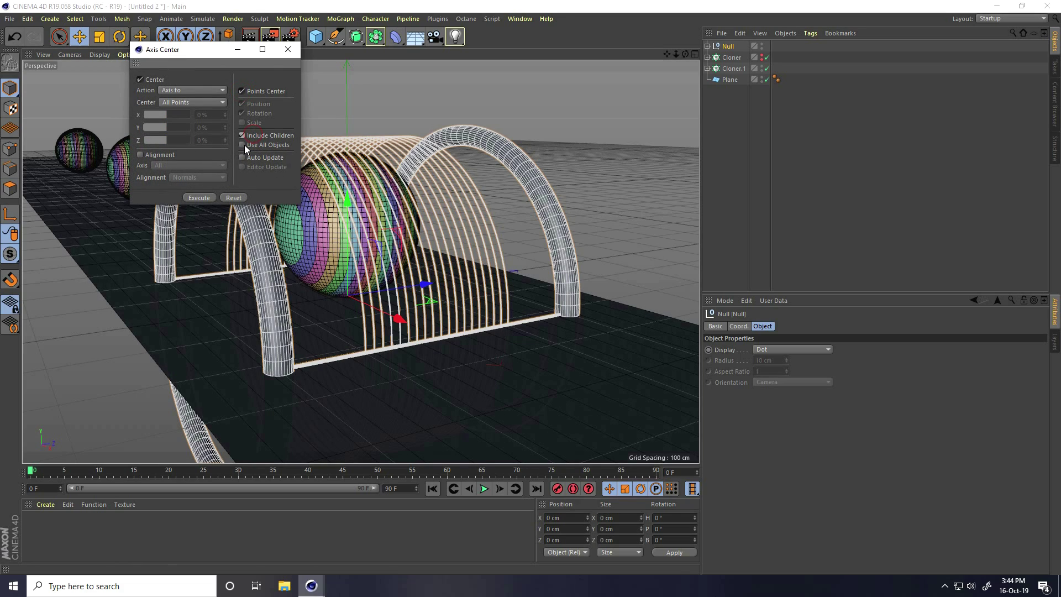
{"action": "left_click", "coordinate": [198, 199]}
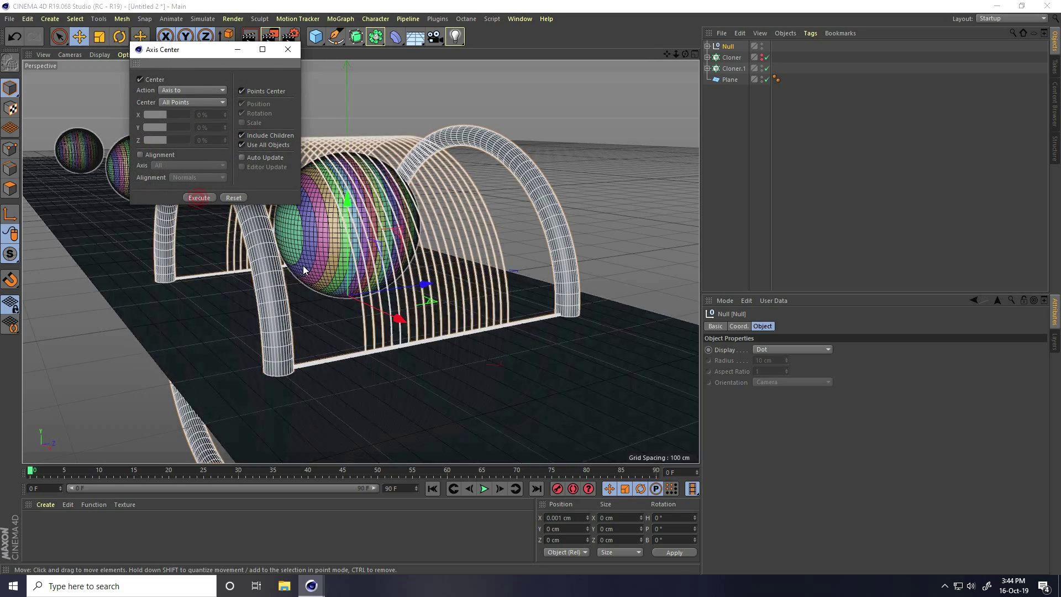
{"action": "left_click", "coordinate": [293, 51]}
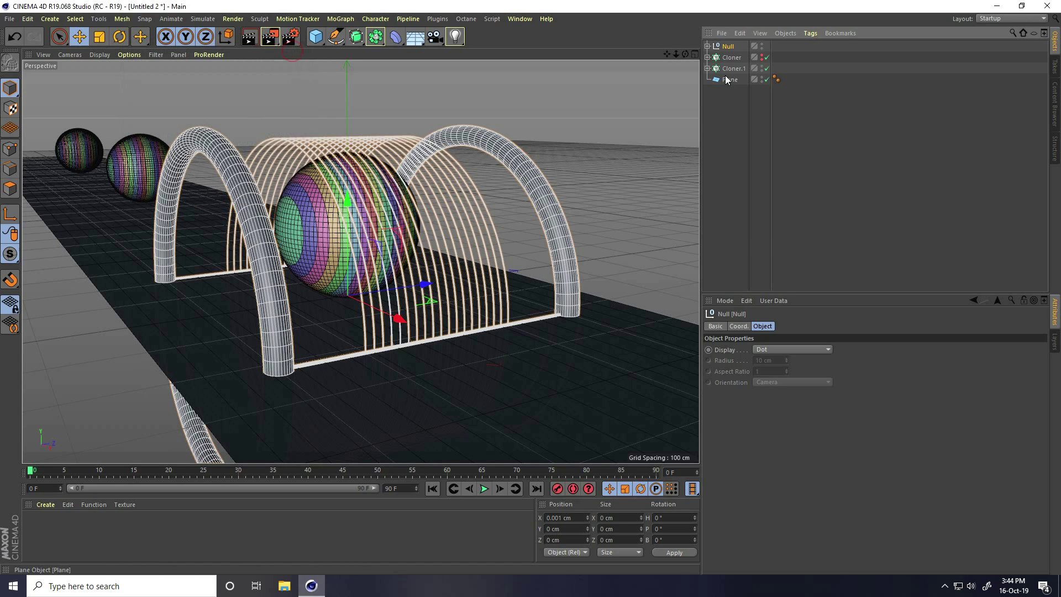
- Try rotating the null that holds the ring structure about its bank axis
{"action": "left_click", "coordinate": [739, 325]}
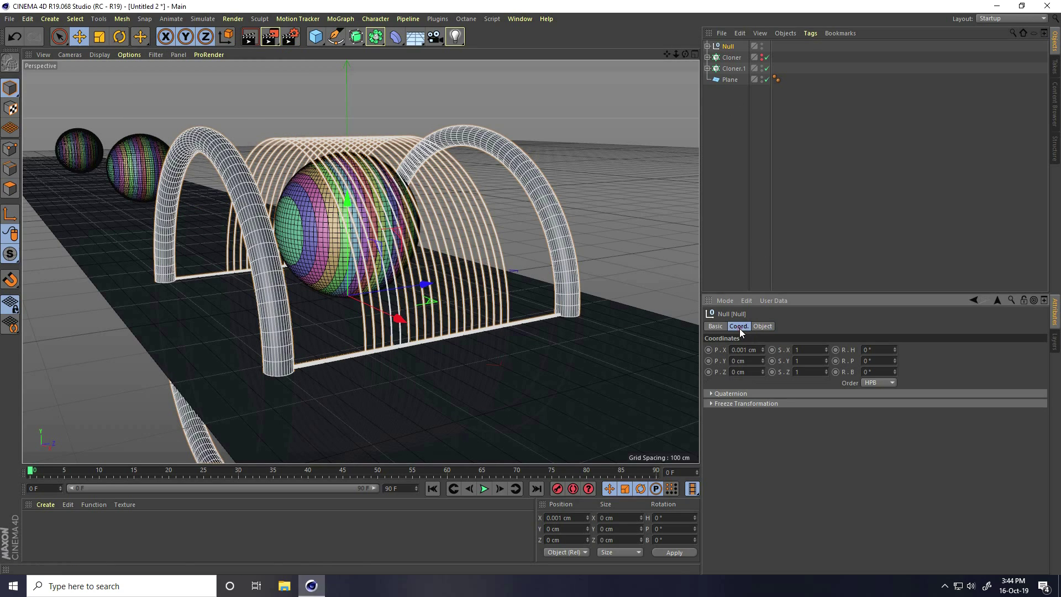
{"action": "left_click", "coordinate": [895, 370]}
{"action": "mouse_move", "coordinate": [894, 369]}
{"action": "left_mouse_down"}
{"action": "mouse_move", "coordinate": [893, 380]}
{"action": "mouse_move", "coordinate": [894, 369]}
{"action": "left_mouse_up"}
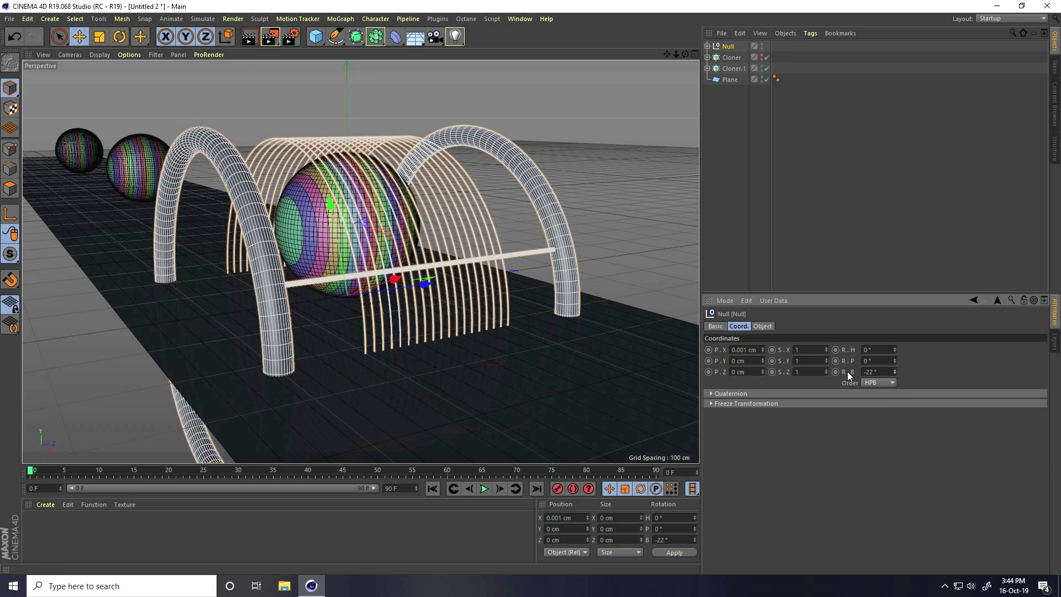
{"action": "left_click_drag", "start_coordinate": [896, 373], "coordinate": [895, 368]}
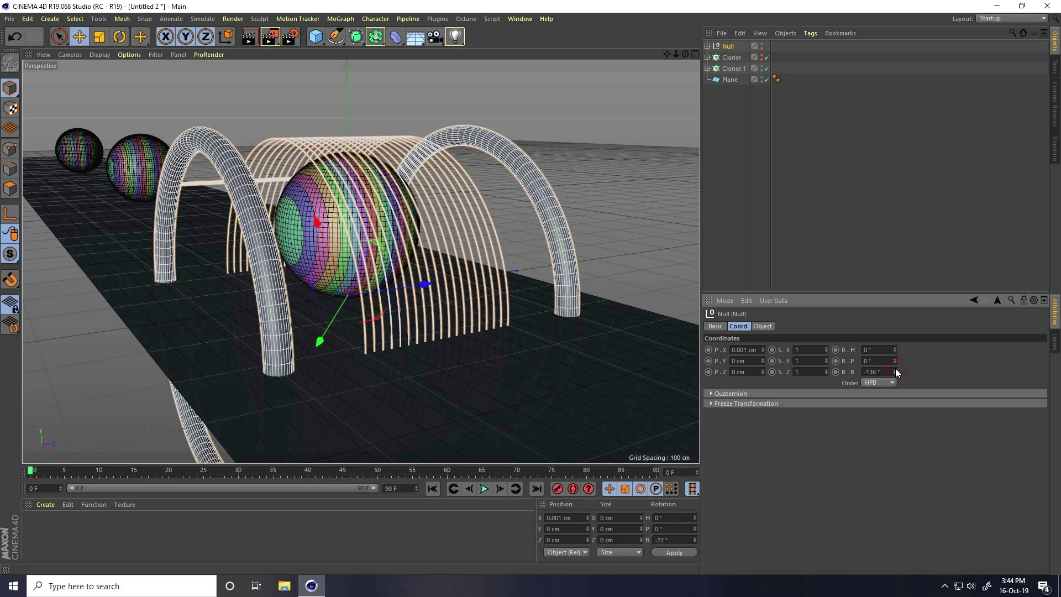
- Raise the null in the right view so the rings rest at plane level, setting its Y position to 235 cm
{"action": "scroll", "coordinate": [449, 357], "scroll_direction": "down", "scroll_amount": 8}
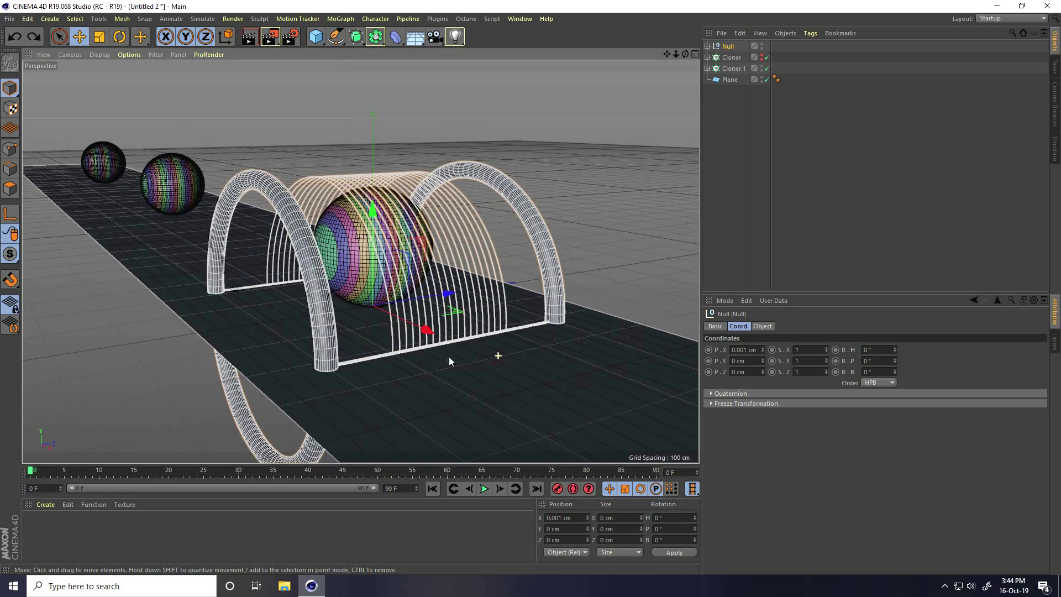
{"action": "middle_click", "coordinate": [450, 314]}
{"action": "middle_click", "coordinate": [241, 369]}
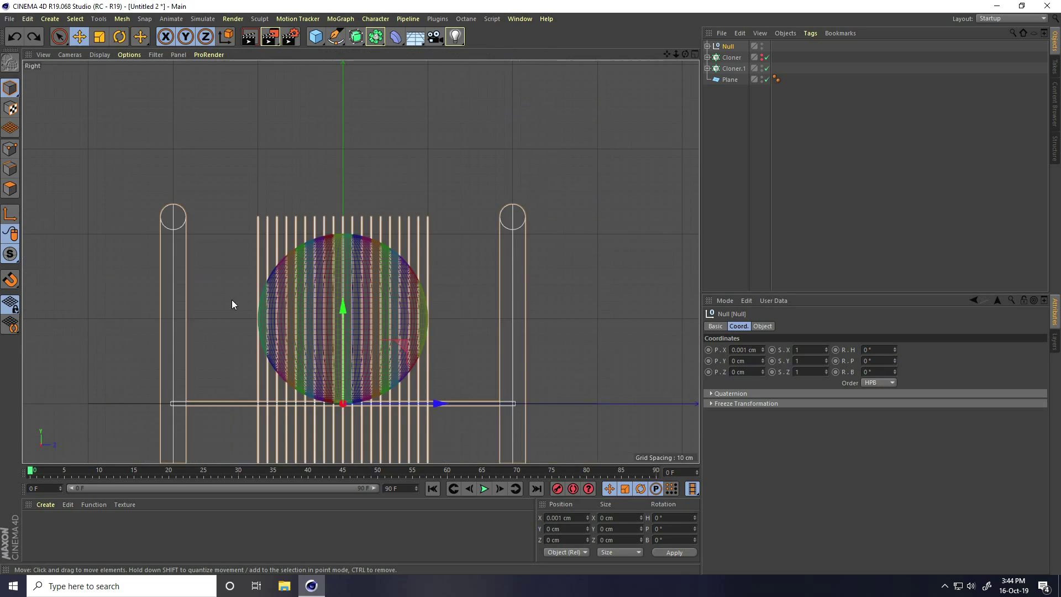
{"action": "scroll", "coordinate": [313, 376], "scroll_direction": "down", "scroll_amount": 2}
{"action": "left_click_drag", "start_coordinate": [329, 307], "coordinate": [337, 131]}
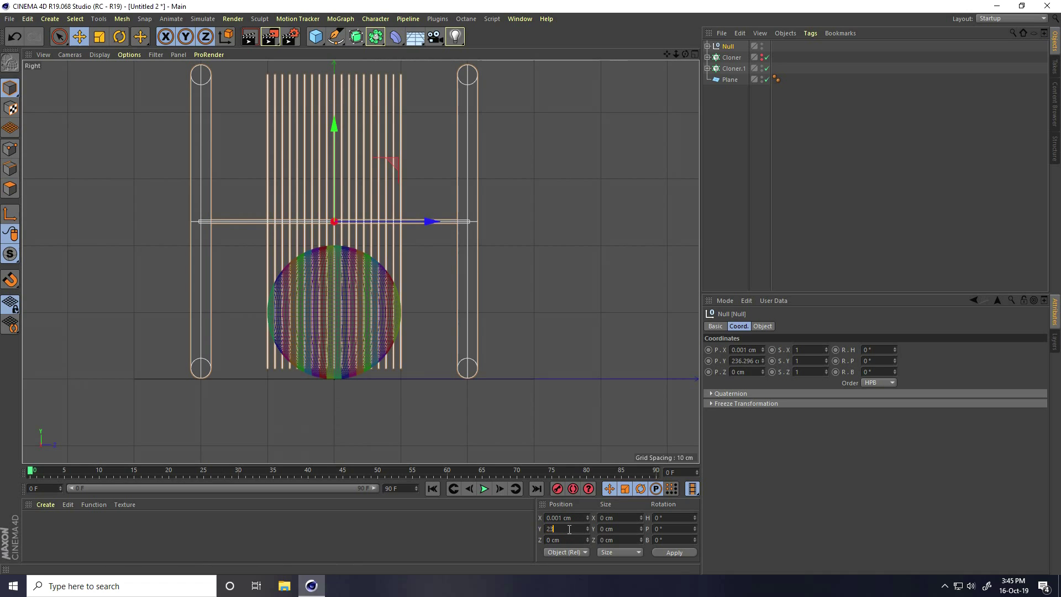
{"action": "key", "text": "Return"}
{"action": "middle_click", "coordinate": [324, 347]}
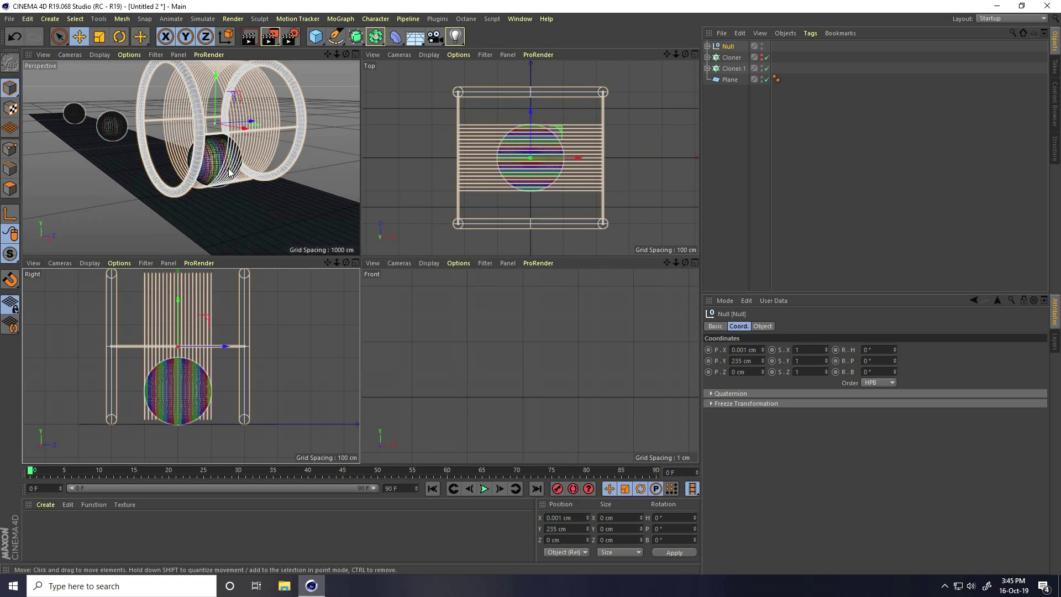
{"action": "middle_click", "coordinate": [271, 201]}
- Add a cube and move it along Z to one long edge of the plane, at about 303 cm
{"action": "left_click_drag", "start_coordinate": [413, 304], "coordinate": [461, 343], "text": "alt"}
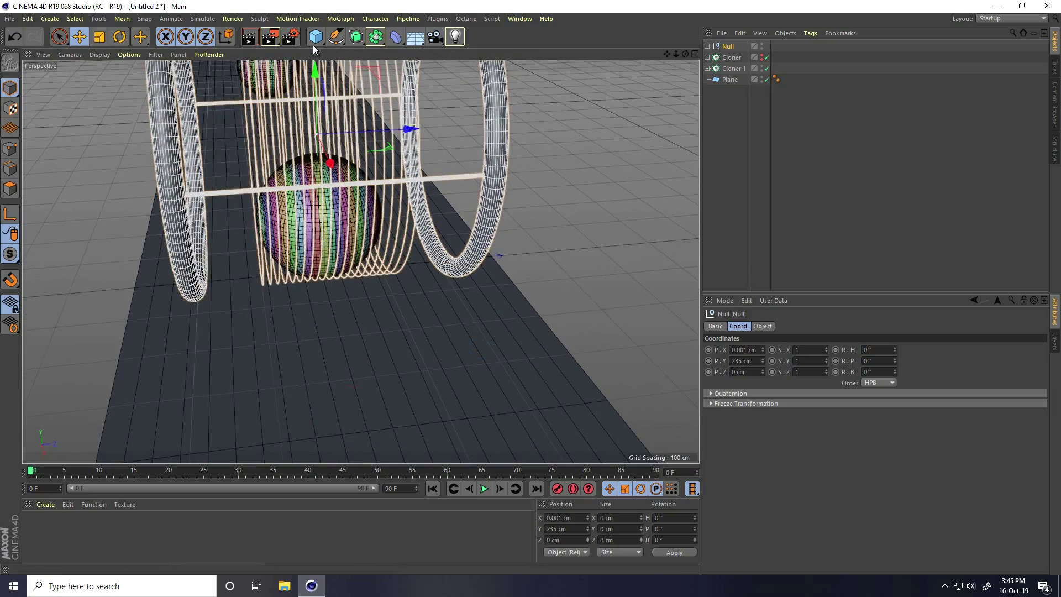
{"action": "left_click", "coordinate": [315, 37]}
{"action": "left_click", "coordinate": [430, 53]}
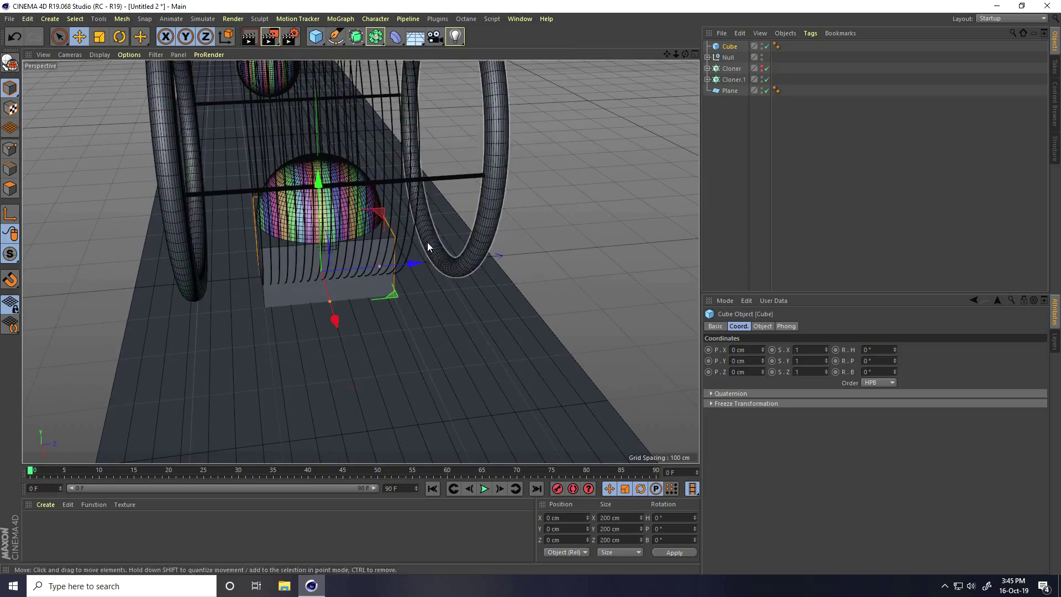
{"action": "left_click_drag", "start_coordinate": [416, 269], "coordinate": [576, 249]}
{"action": "middle_click_drag", "start_coordinate": [576, 248], "coordinate": [492, 266], "text": "alt"}
{"action": "left_click_drag", "start_coordinate": [492, 266], "coordinate": [390, 282], "text": "alt"}
{"action": "right_click_drag", "start_coordinate": [390, 282], "coordinate": [394, 285], "text": "alt"}
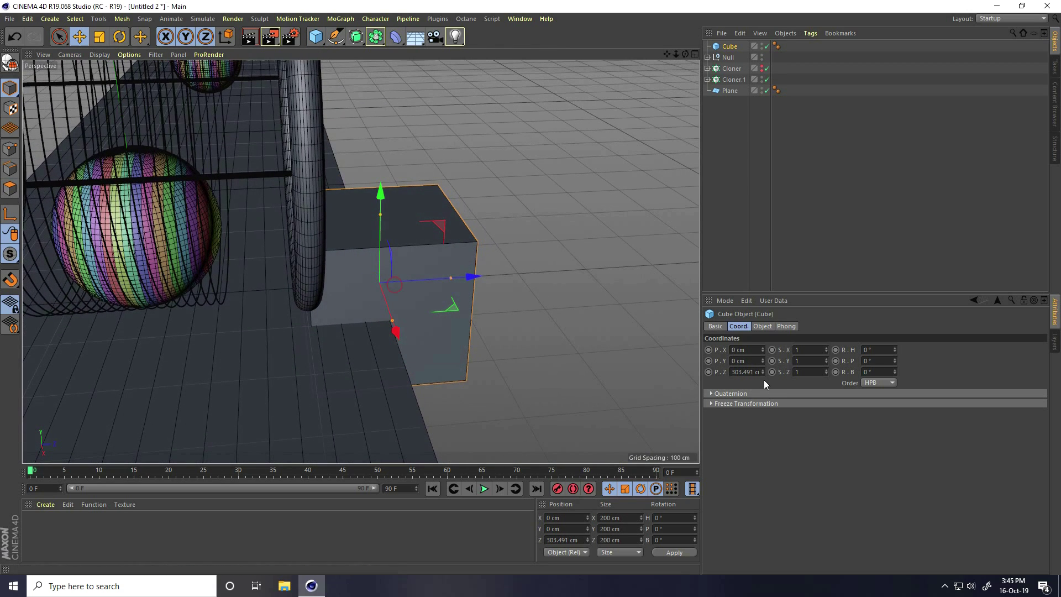
- Set the cube's size to 8000 cm in X, 100 cm in Y and 50 cm in Z
{"action": "left_click", "coordinate": [762, 327]}
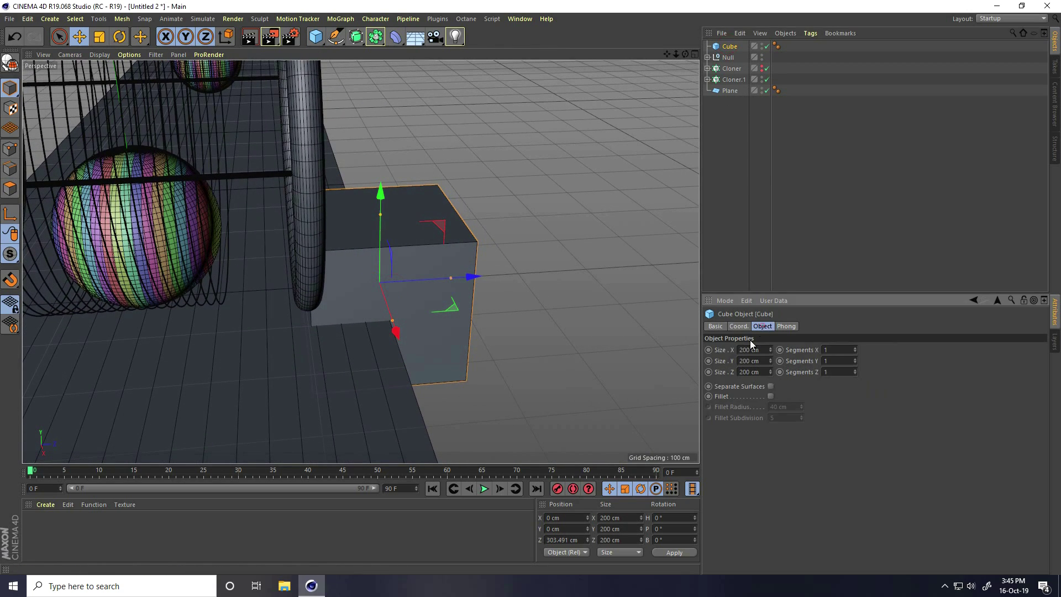
{"action": "left_click", "coordinate": [754, 361]}
{"action": "type", "text": "100"}
{"action": "key", "text": "Tab"}
{"action": "type", "text": "50"}
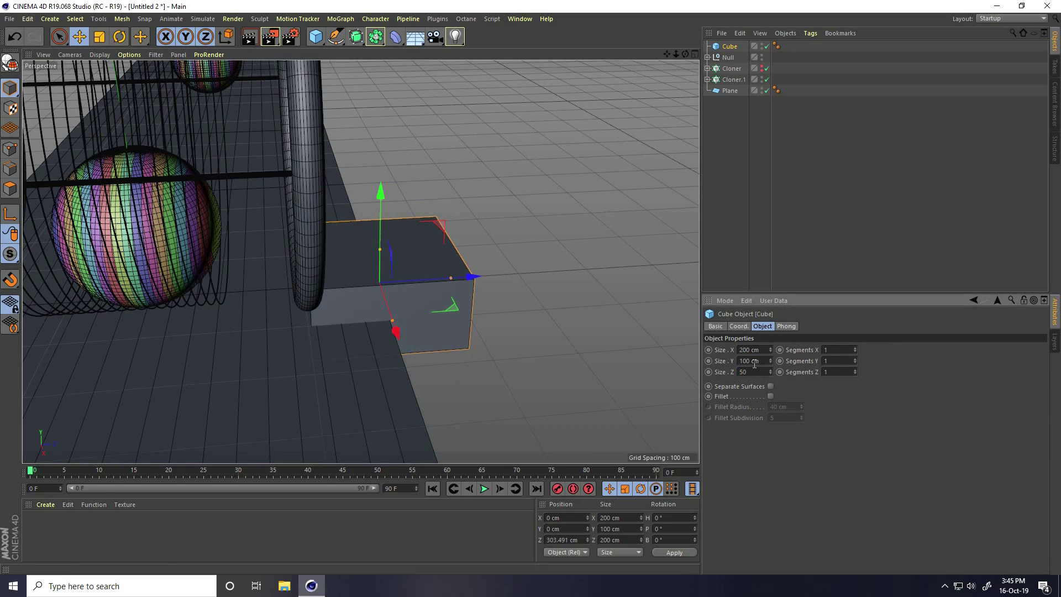
{"action": "key", "text": "Return"}
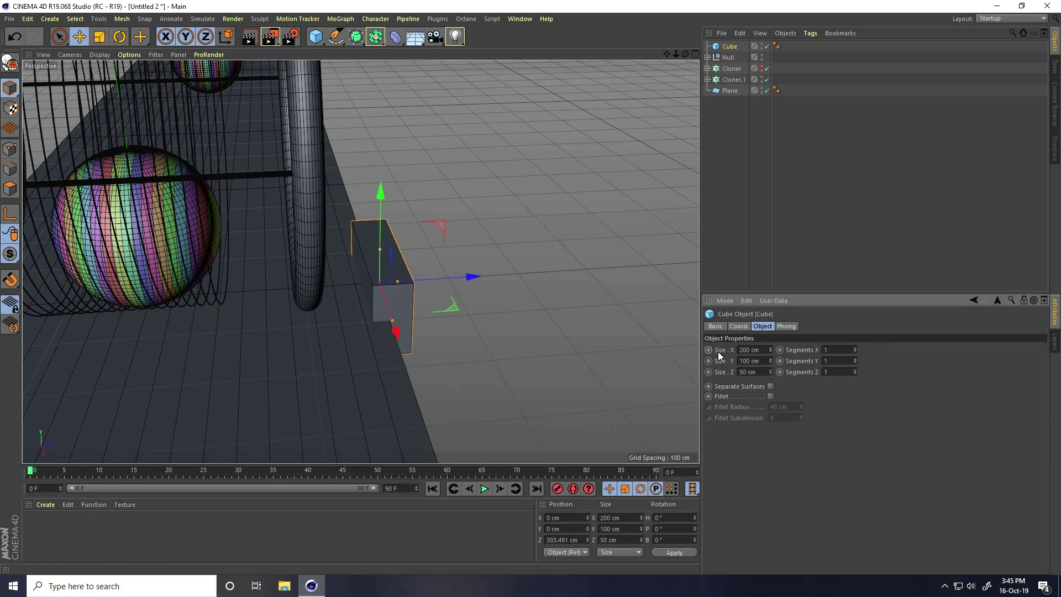
{"action": "left_click", "coordinate": [754, 349]}
{"action": "type", "text": "8000"}
{"action": "key", "text": "Return"}
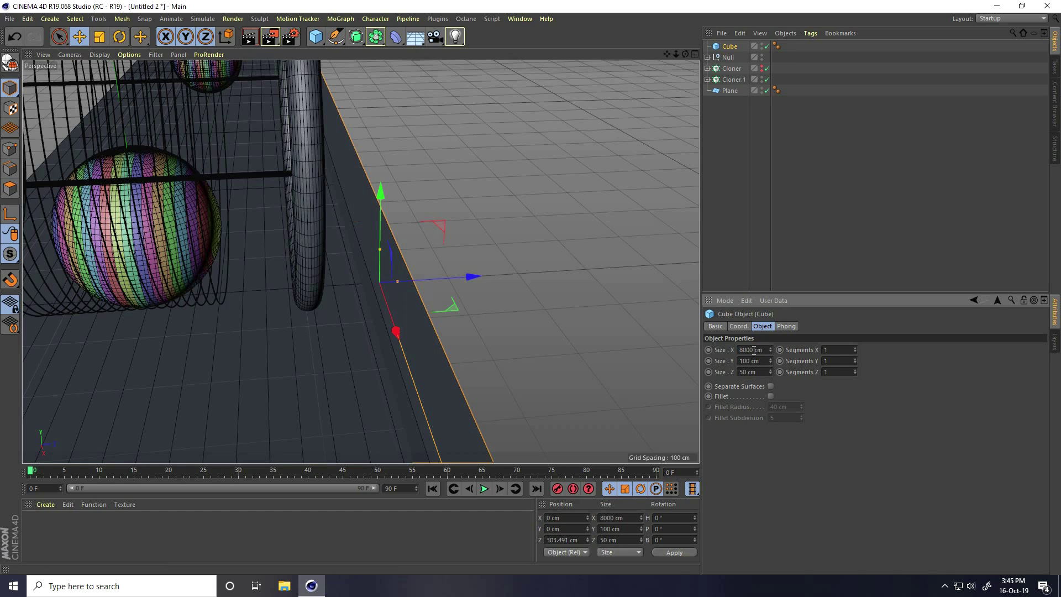
- Duplicate the long cube and place the copy along the plane's opposite edge, at Z about -301 cm
{"action": "left_click_drag", "start_coordinate": [396, 340], "coordinate": [613, 340], "text": "alt"}
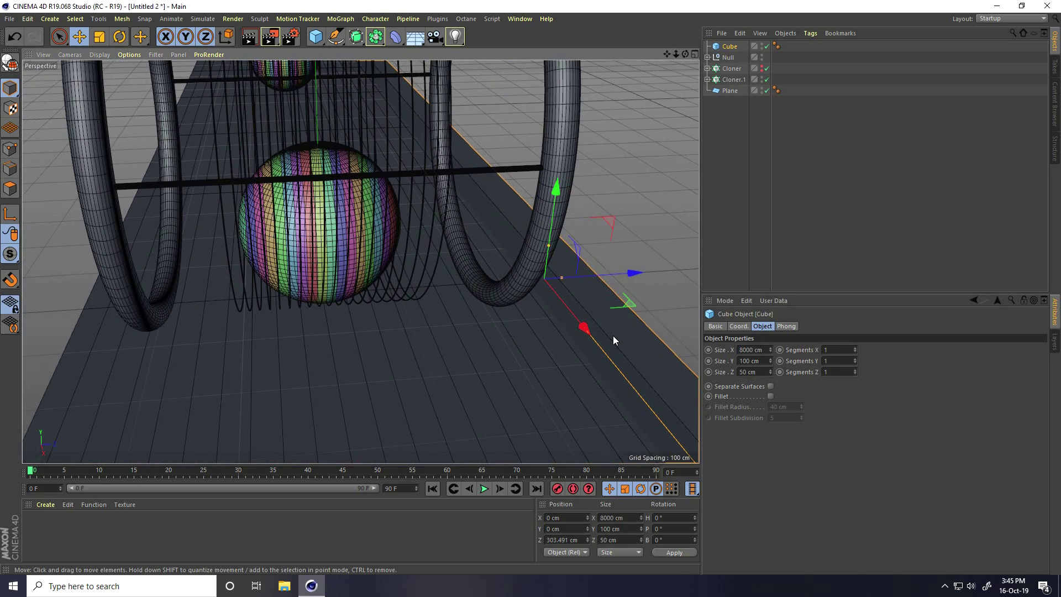
{"action": "left_click_drag", "start_coordinate": [635, 275], "coordinate": [181, 304], "text": "ctrl"}
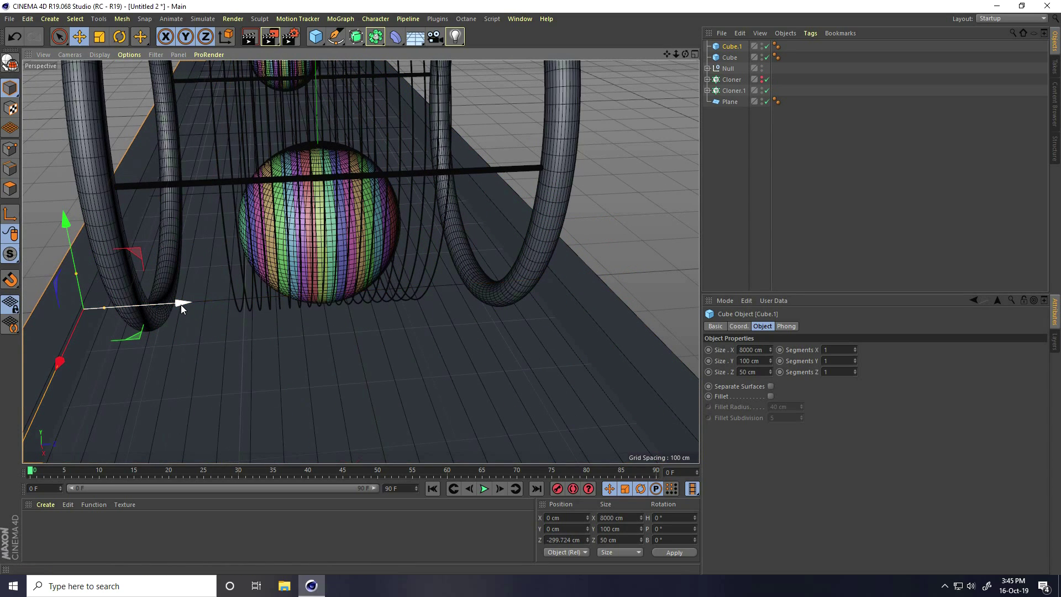
{"action": "middle_click", "coordinate": [181, 304]}
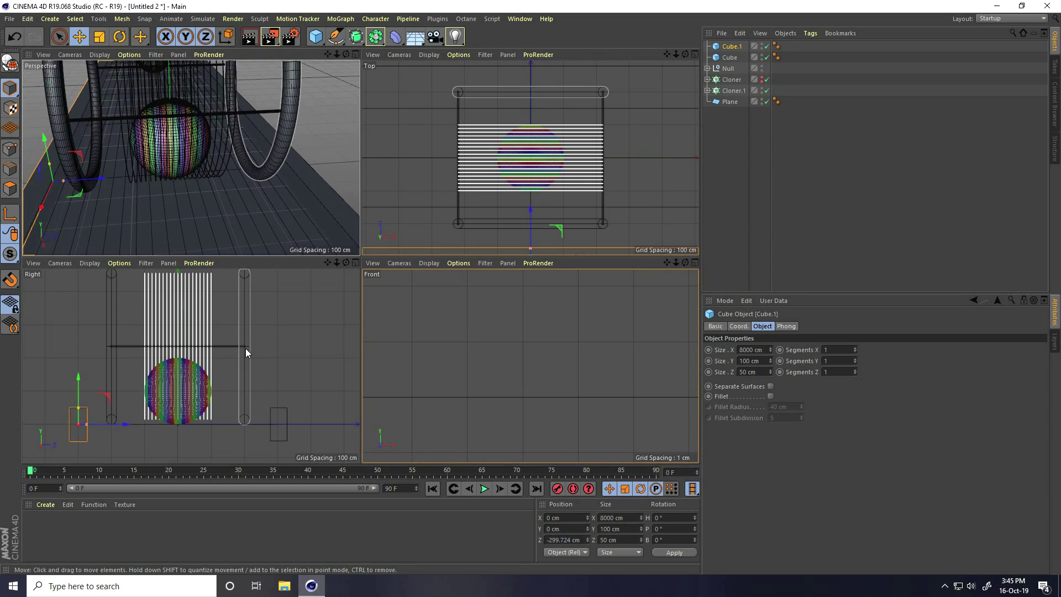
{"action": "middle_click", "coordinate": [245, 348]}
{"action": "scroll", "coordinate": [154, 380], "scroll_direction": "up", "scroll_amount": 4}
{"action": "mouse_move", "coordinate": [227, 381]}
{"action": "left_mouse_down"}
{"action": "mouse_move", "coordinate": [140, 381]}
{"action": "mouse_move", "coordinate": [98, 394]}
{"action": "mouse_move", "coordinate": [219, 393]}
{"action": "left_mouse_up"}
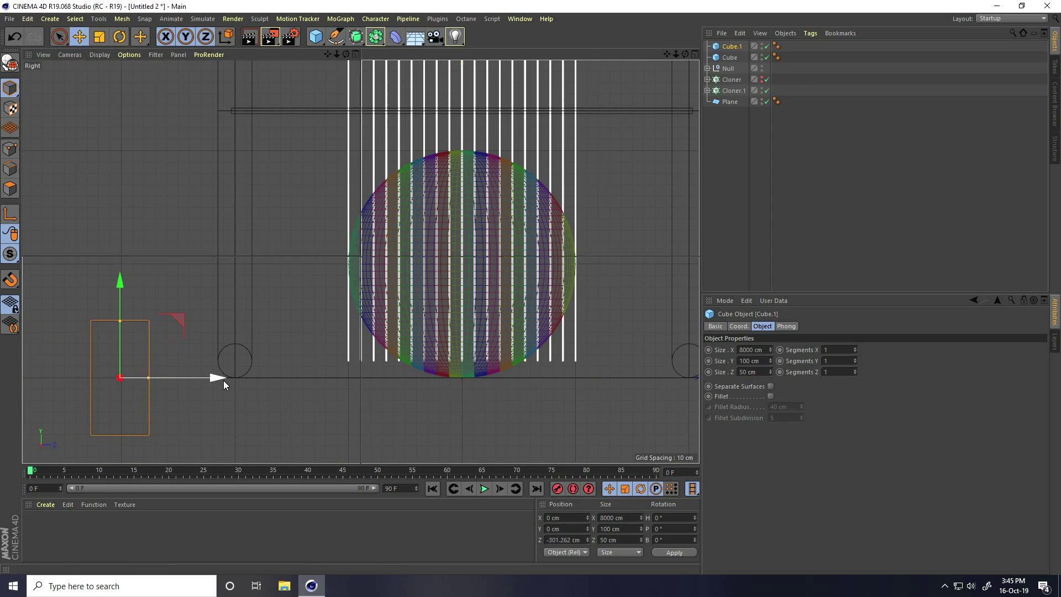
- Deselect all objects and switch the perspective view to smooth shading without wireframe lines
{"action": "middle_click", "coordinate": [223, 380]}
{"action": "middle_click", "coordinate": [187, 254]}
{"action": "left_click_drag", "start_coordinate": [227, 260], "coordinate": [307, 243], "text": "alt"}
{"action": "right_click_drag", "start_coordinate": [308, 243], "coordinate": [250, 270], "text": "alt"}
{"action": "left_click", "coordinate": [393, 129]}
{"action": "right_click_drag", "start_coordinate": [295, 233], "coordinate": [415, 184], "text": "alt"}
{"action": "left_click", "coordinate": [99, 55]}
{"action": "left_click", "coordinate": [116, 76]}
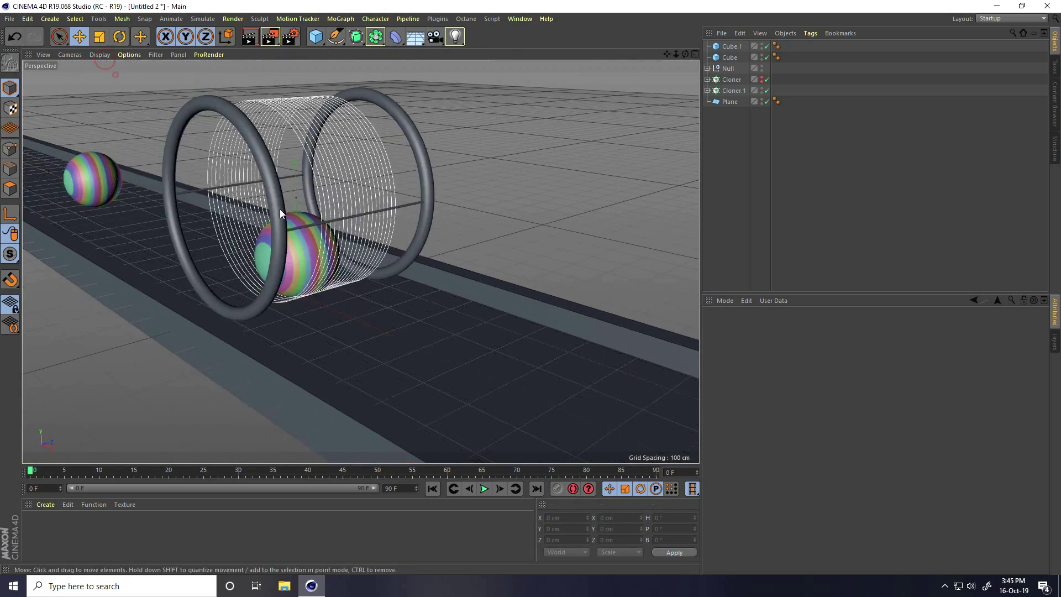
{"action": "scroll", "coordinate": [136, 263], "scroll_direction": "down", "scroll_amount": 5}
{"action": "scroll", "coordinate": [230, 293], "scroll_direction": "down", "scroll_amount": 3}
{"action": "scroll", "coordinate": [398, 237], "scroll_direction": "up", "scroll_amount": 6}
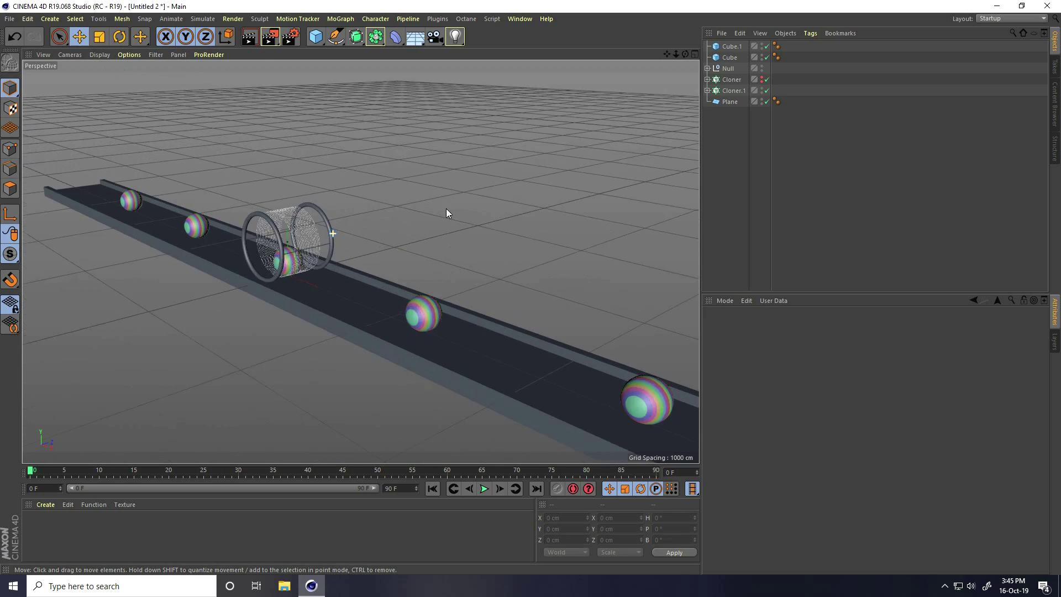
- Add a floor object and lower it slightly in the right view, to Y about -5 cm
{"action": "left_click", "coordinate": [315, 36]}
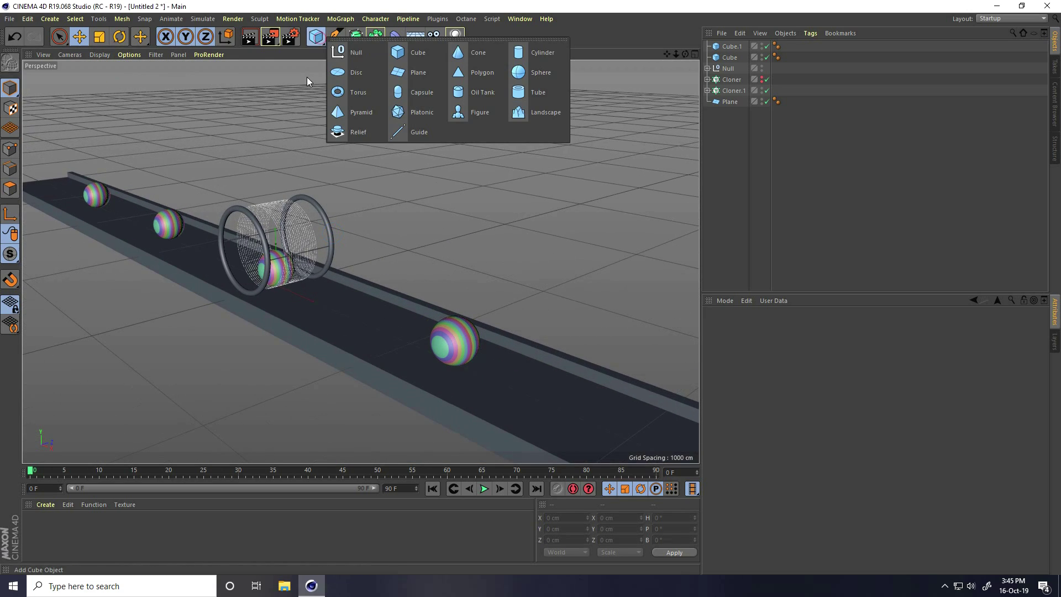
{"action": "left_click", "coordinate": [422, 37]}
{"action": "left_click", "coordinate": [449, 55]}
{"action": "middle_click", "coordinate": [312, 267]}
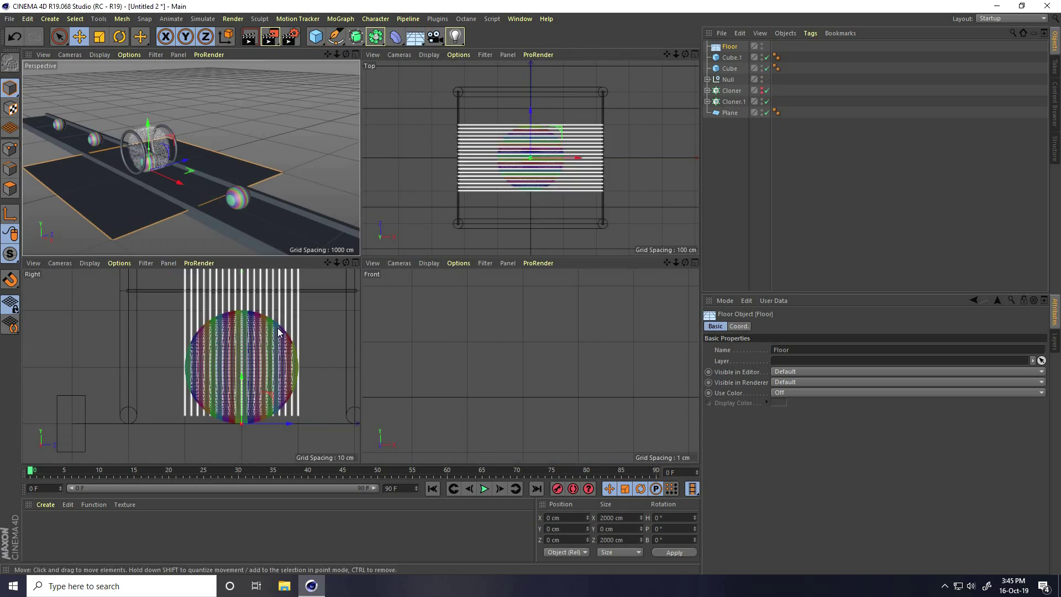
{"action": "middle_click", "coordinate": [277, 334]}
{"action": "left_click_drag", "start_coordinate": [463, 281], "coordinate": [463, 286]}
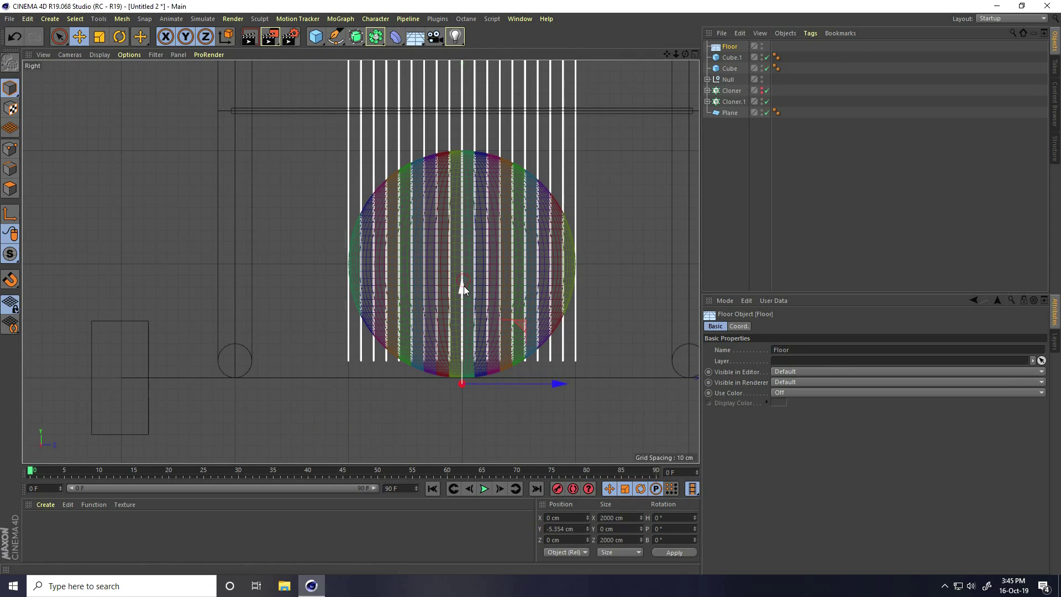
{"action": "middle_click", "coordinate": [463, 286]}
{"action": "middle_click", "coordinate": [288, 208]}
- Move the null with the ring structure along the track toward its far end, at X about -3062 cm
{"action": "left_click", "coordinate": [223, 200]}
{"action": "scroll", "coordinate": [284, 249], "scroll_direction": "up", "scroll_amount": 3}
{"action": "mouse_move", "coordinate": [292, 250]}
{"action": "left_mouse_down", "text": "alt"}
{"action": "mouse_move", "coordinate": [585, 244]}
{"action": "mouse_move", "coordinate": [283, 260]}
{"action": "left_mouse_up", "text": "alt"}
{"action": "right_click_drag", "start_coordinate": [347, 270], "coordinate": [243, 269], "text": "alt"}
{"action": "middle_click_drag", "start_coordinate": [243, 269], "coordinate": [345, 336], "text": "alt"}
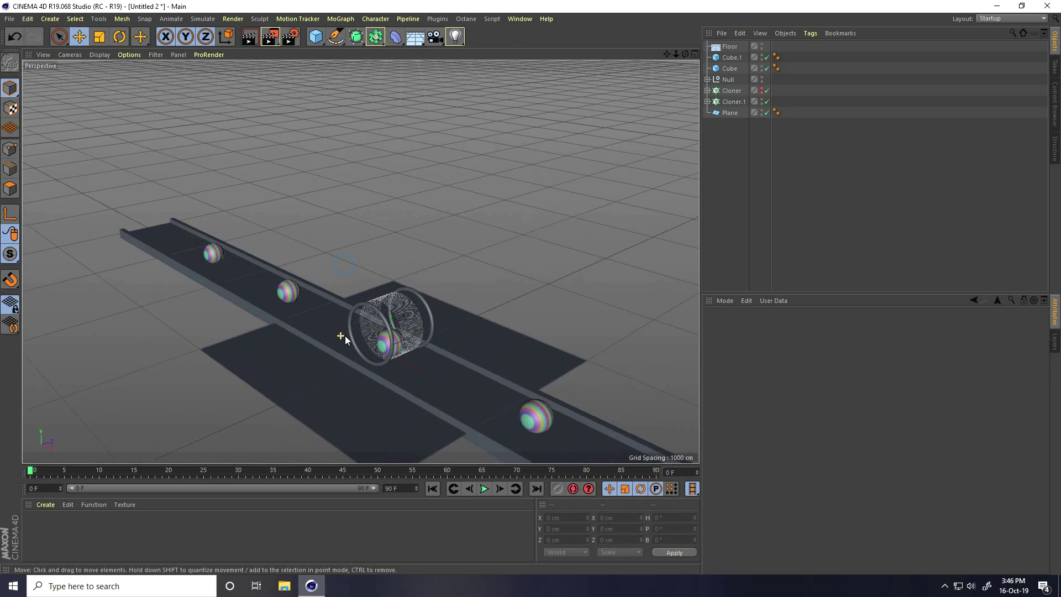
{"action": "left_click_drag", "start_coordinate": [345, 336], "coordinate": [365, 326], "text": "alt"}
{"action": "left_click", "coordinate": [727, 79]}
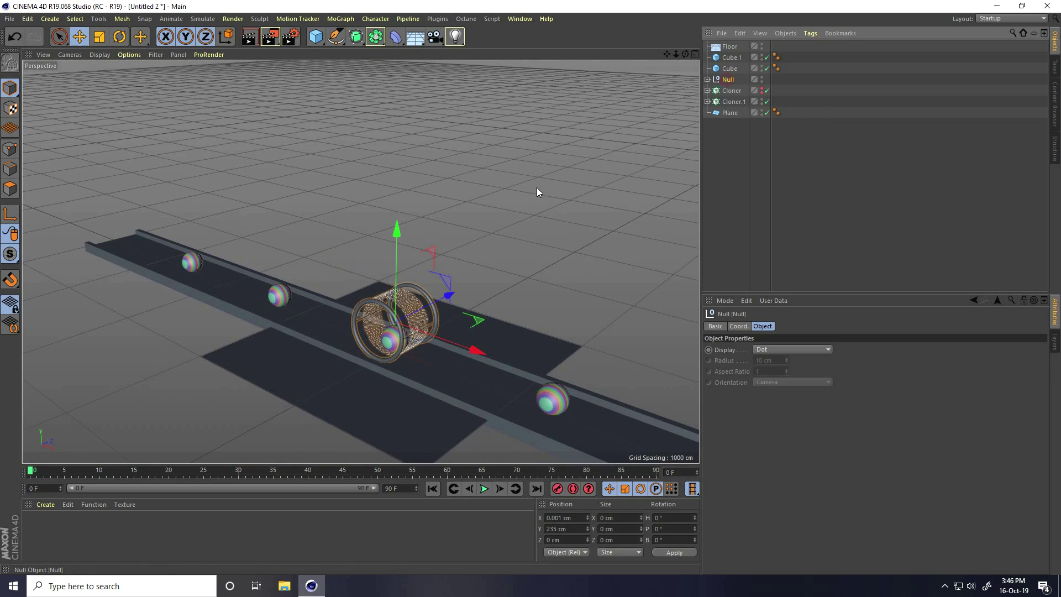
{"action": "left_click_drag", "start_coordinate": [476, 346], "coordinate": [190, 274]}
{"action": "right_click_drag", "start_coordinate": [95, 214], "coordinate": [161, 193], "text": "alt"}
{"action": "left_click_drag", "start_coordinate": [160, 193], "coordinate": [187, 258], "text": "alt"}
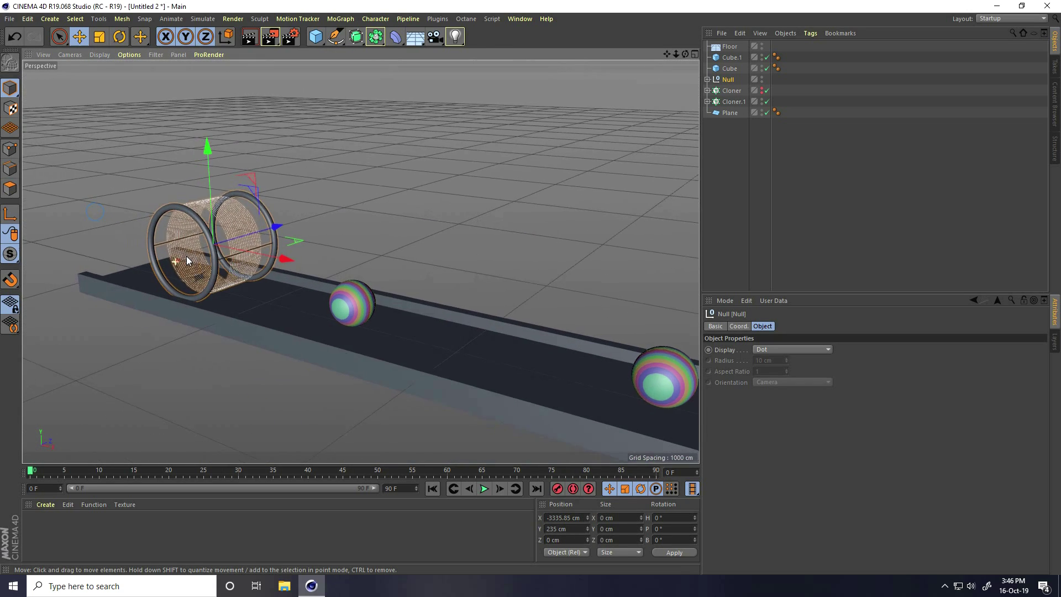
{"action": "right_click_drag", "start_coordinate": [187, 258], "coordinate": [206, 240], "text": "alt"}
{"action": "scroll", "coordinate": [206, 244], "scroll_direction": "up", "scroll_amount": 2}
{"action": "left_click_drag", "start_coordinate": [293, 253], "coordinate": [364, 281]}
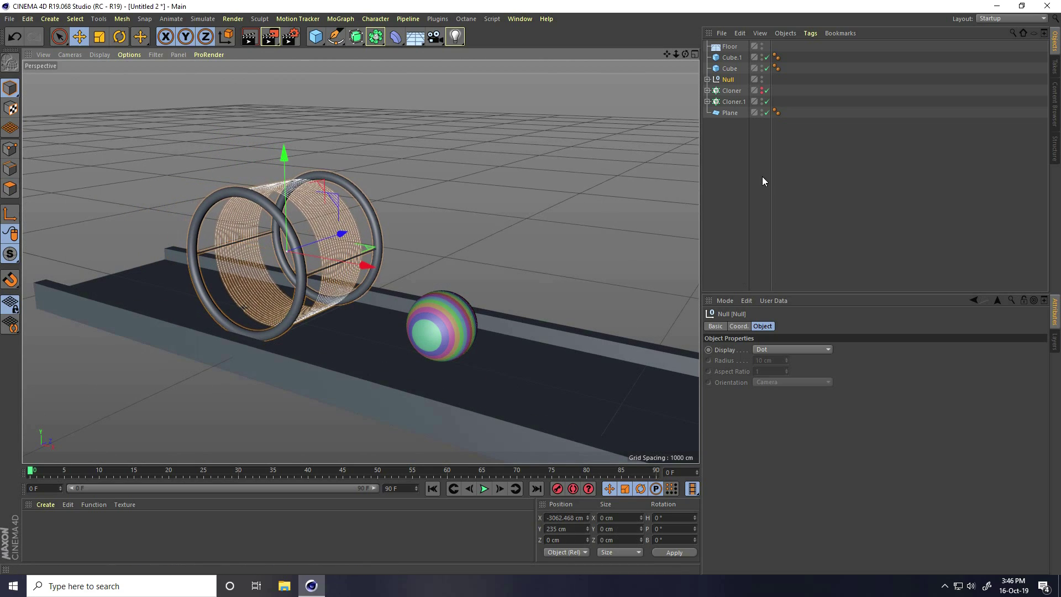
- Set the null's X position to exactly -3000 cm
{"action": "left_click", "coordinate": [729, 80]}
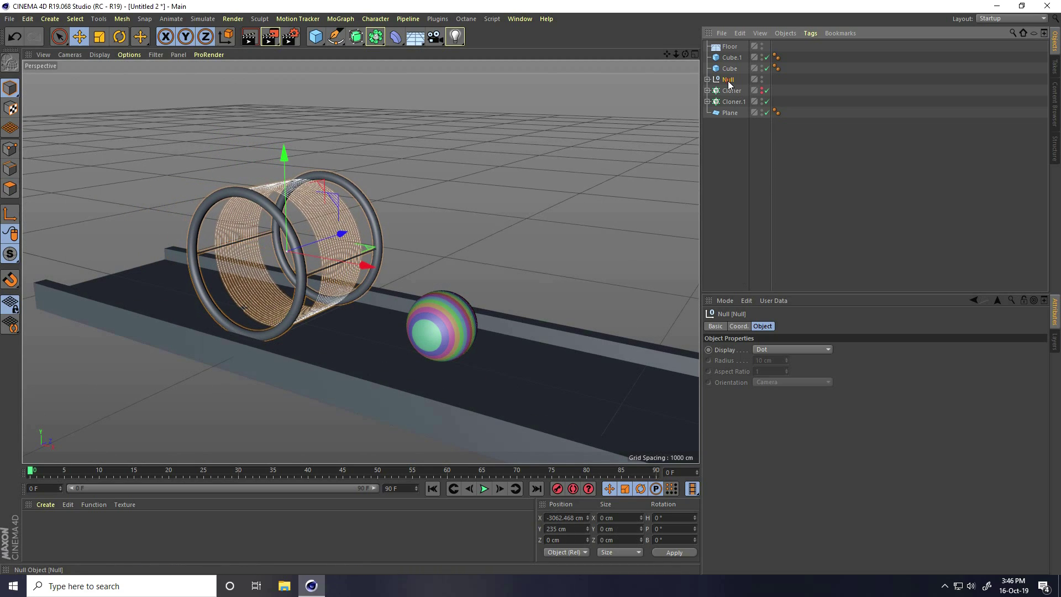
{"action": "left_click", "coordinate": [555, 518]}
{"action": "type", "text": "-3"}
{"action": "key", "text": "Return"}
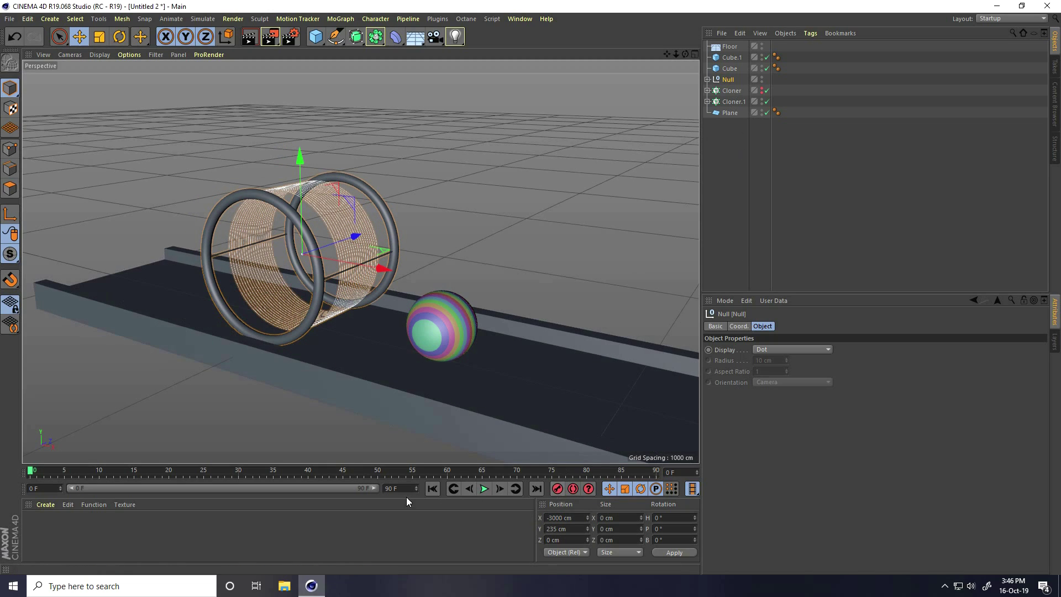
- Set the animation length to 500 frames and extend the preview range to cover all of it
{"action": "type", "text": "500"}
{"action": "key", "text": "Return"}
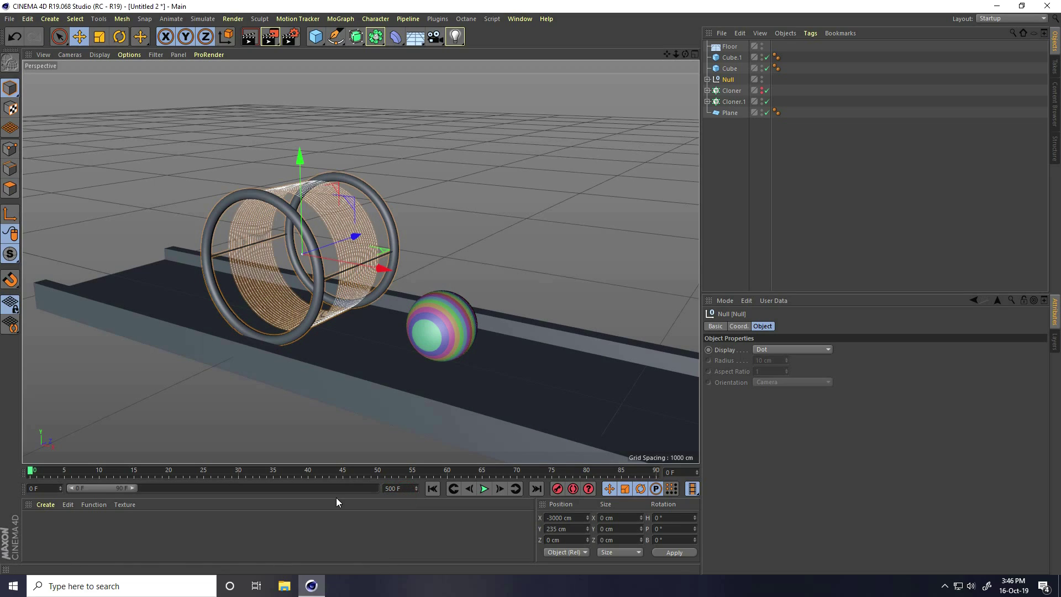
{"action": "double_click", "coordinate": [105, 489]}
{"action": "left_click_drag", "start_coordinate": [403, 490], "coordinate": [370, 498]}
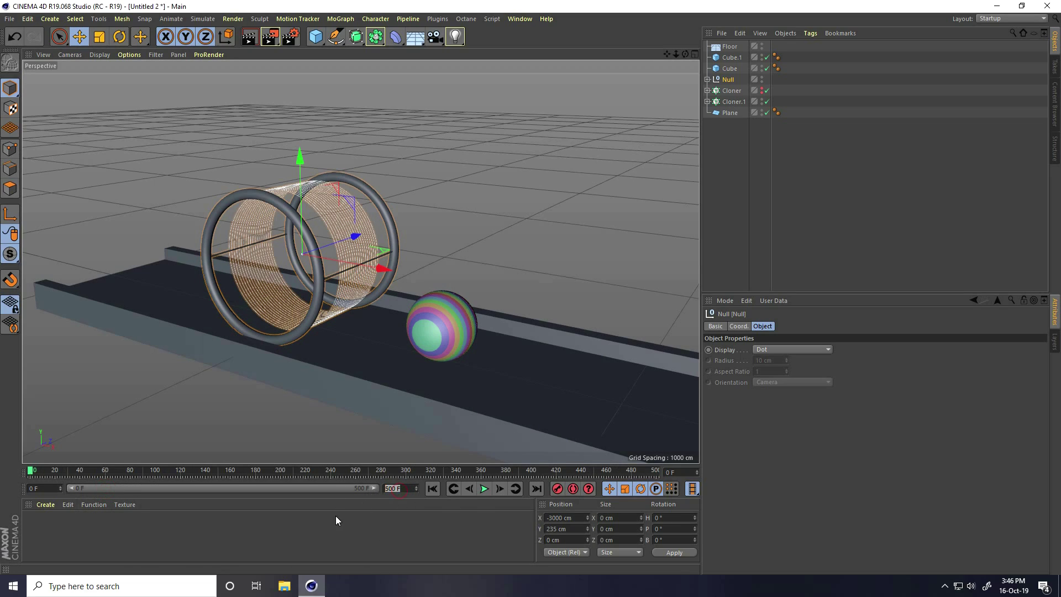
- Select the null holding the ring structure and record its starting keyframe at frame 0
{"action": "left_click", "coordinate": [728, 79]}
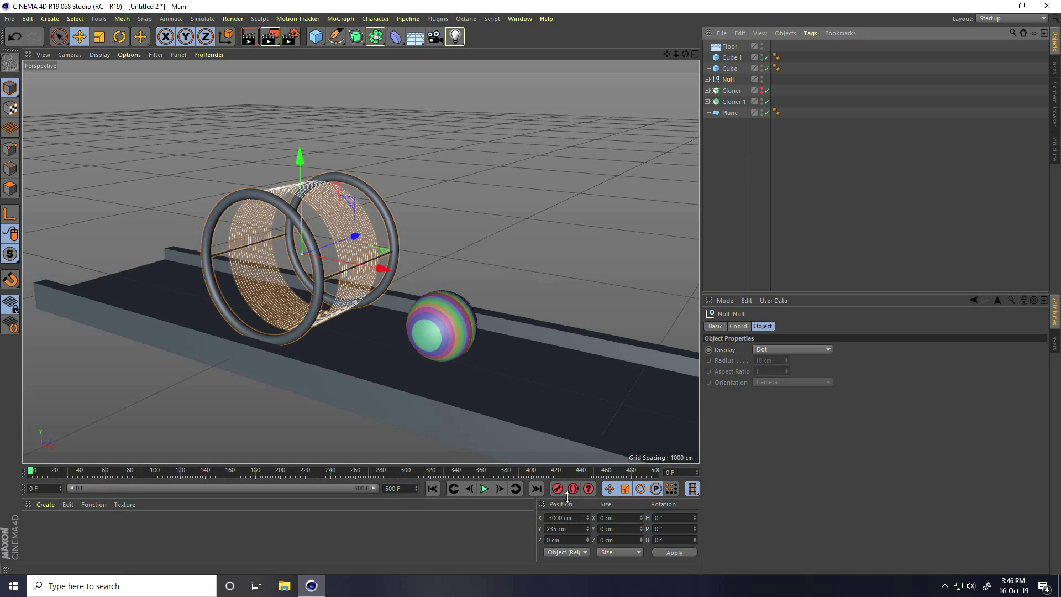
{"action": "scroll", "coordinate": [174, 297], "scroll_direction": "down", "scroll_amount": 10}
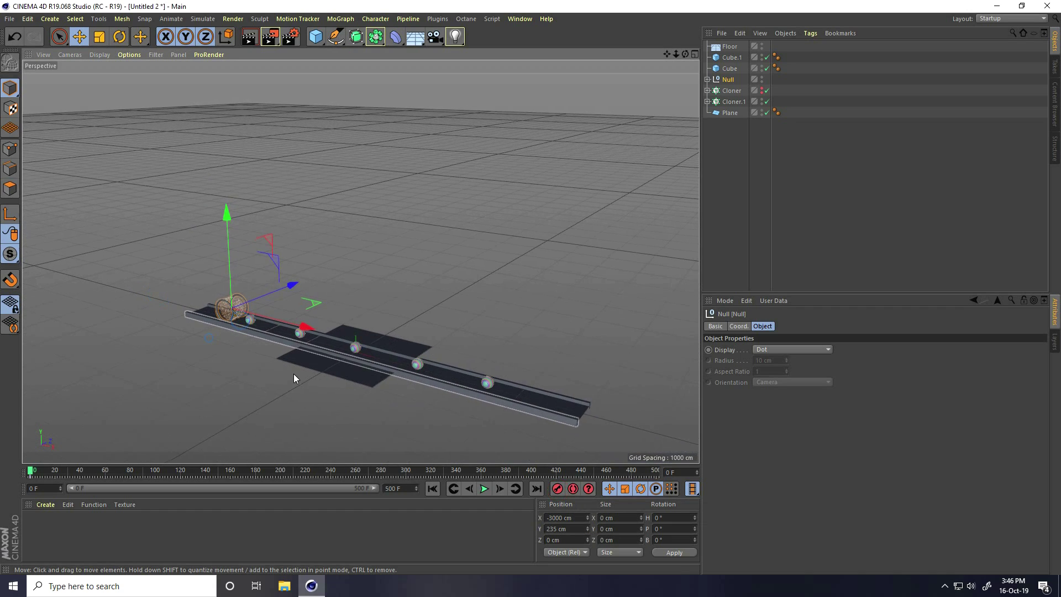
{"action": "scroll", "coordinate": [293, 378], "scroll_direction": "down", "scroll_amount": 3}
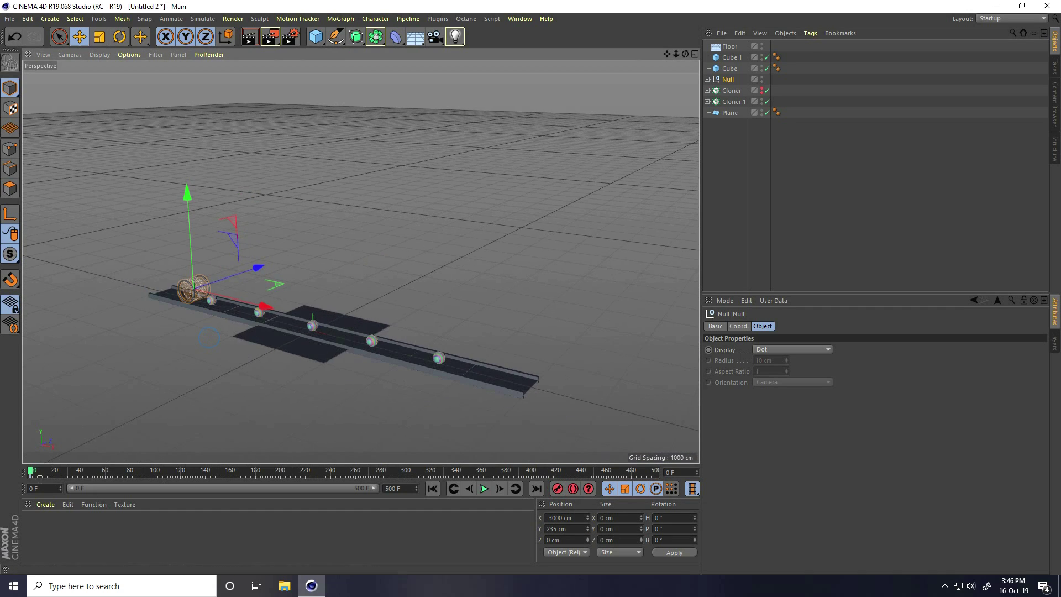
- At frame 500, move the null to the opposite end of the track, set its X position to 3000 cm, and keyframe it
{"action": "left_click_drag", "start_coordinate": [31, 471], "coordinate": [801, 489]}
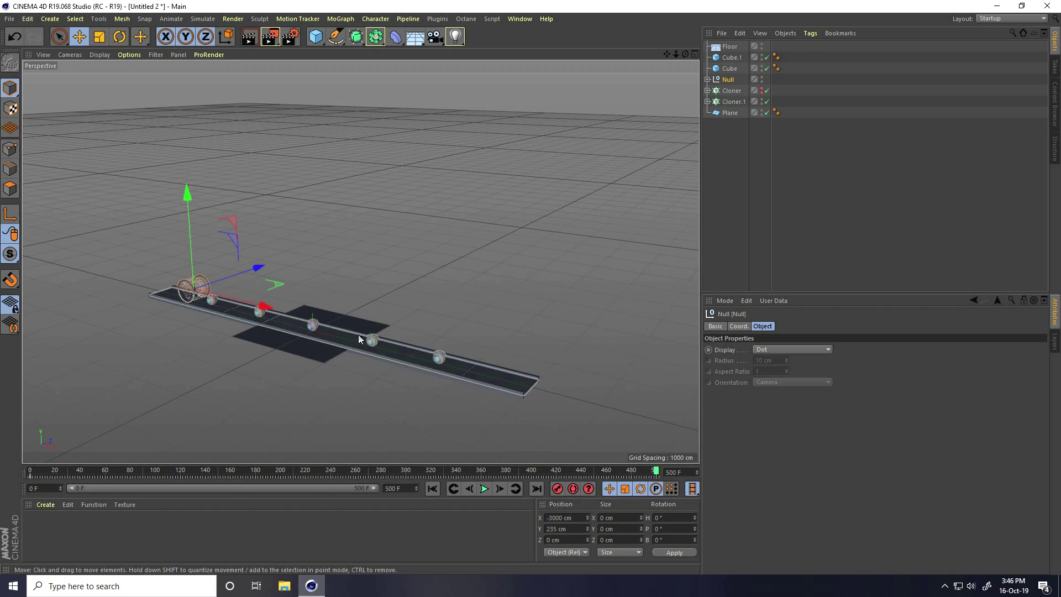
{"action": "left_click_drag", "start_coordinate": [261, 307], "coordinate": [559, 409]}
{"action": "scroll", "coordinate": [612, 342], "scroll_direction": "up", "scroll_amount": 5}
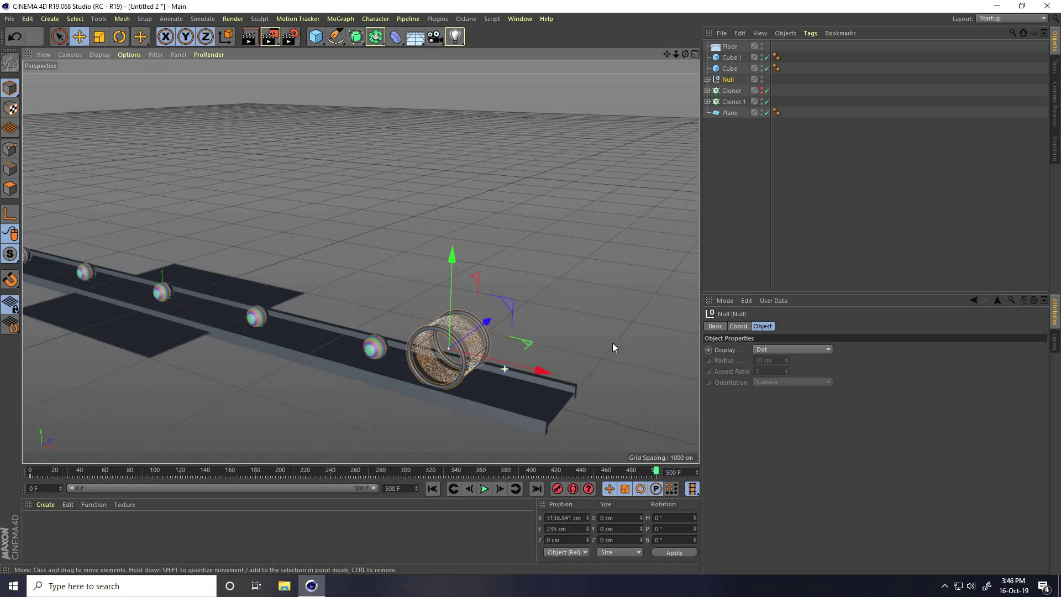
{"action": "double_click", "coordinate": [567, 518]}
{"action": "type", "text": "300"}
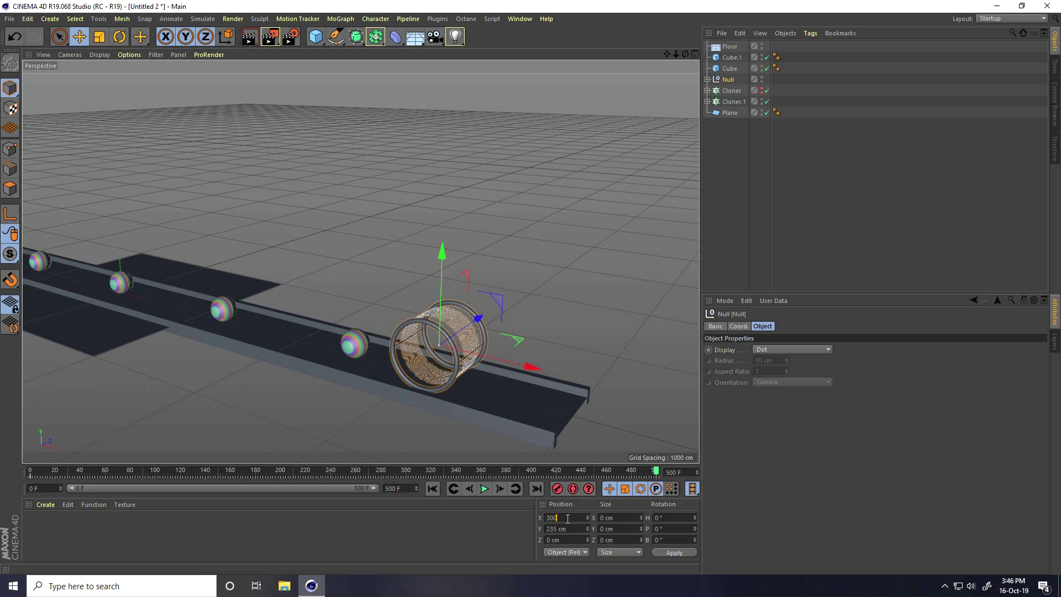
{"action": "type", "text": "0"}
{"action": "key", "text": "Return"}
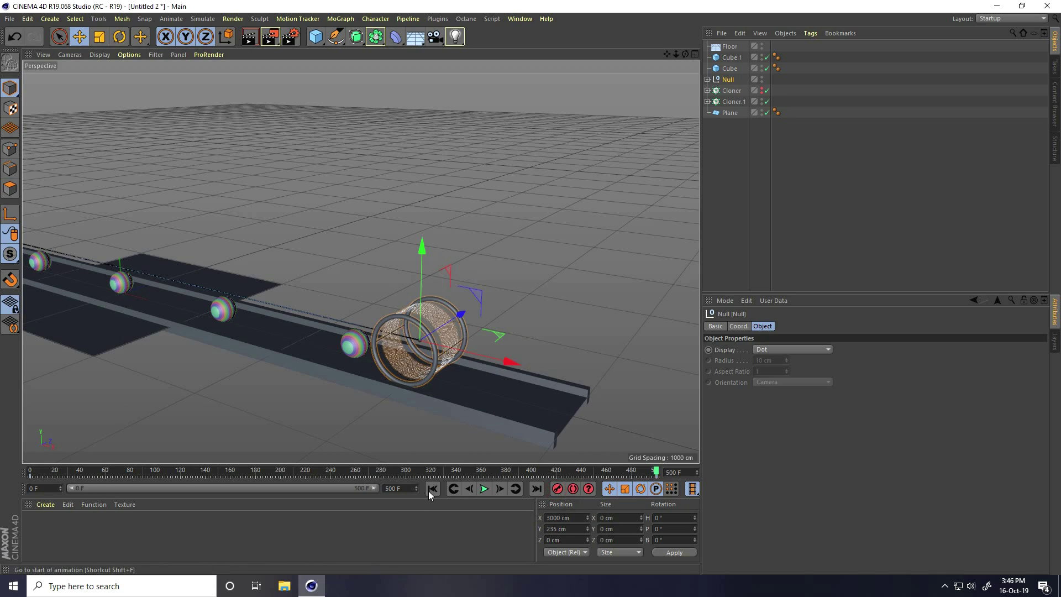
- Play the animation from the start and examine how the ring cage travels along the track past the spheres
{"action": "left_click", "coordinate": [432, 489]}
{"action": "middle_click_drag", "start_coordinate": [356, 365], "coordinate": [578, 412], "text": "alt"}
{"action": "left_click", "coordinate": [484, 488]}
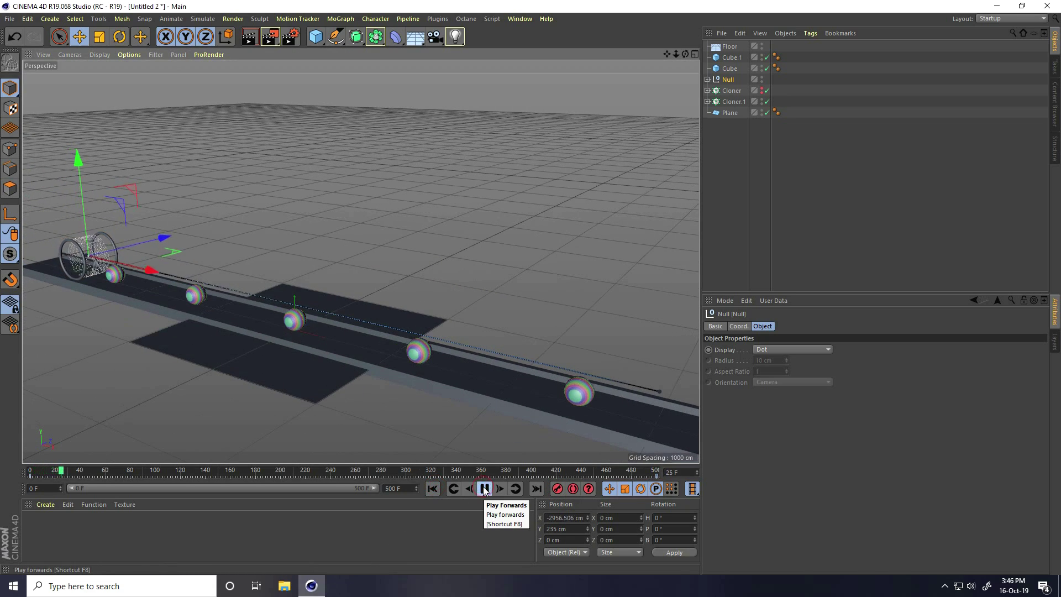
{"action": "left_click", "coordinate": [99, 307]}
{"action": "scroll", "coordinate": [132, 264], "scroll_direction": "up", "scroll_amount": 2}
{"action": "scroll", "coordinate": [131, 264], "scroll_direction": "up", "scroll_amount": 3}
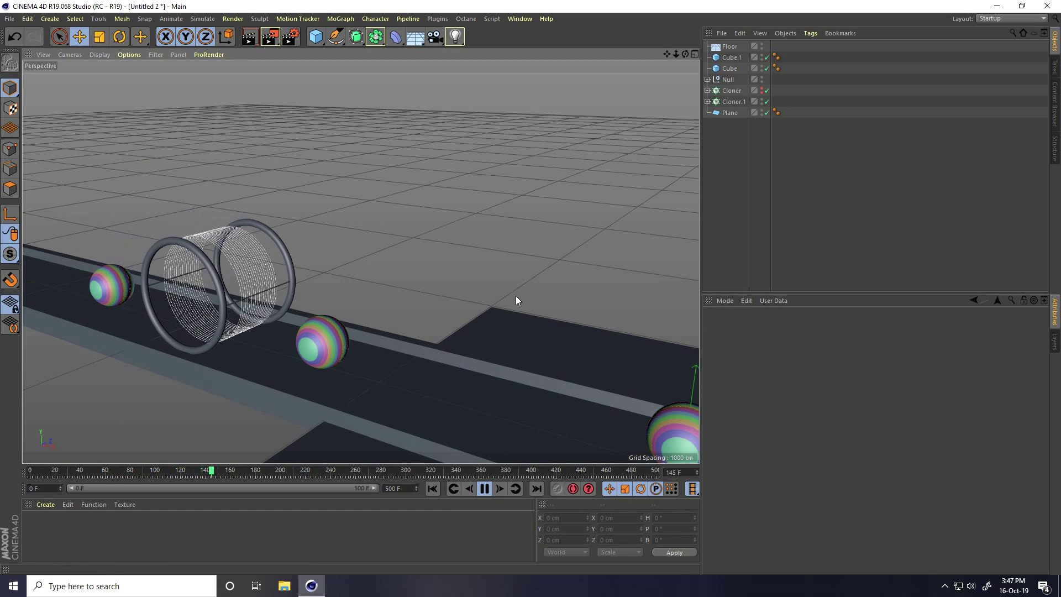
{"action": "middle_click_drag", "start_coordinate": [582, 286], "coordinate": [348, 205], "text": "alt"}
{"action": "left_click_drag", "start_coordinate": [348, 209], "coordinate": [313, 257], "text": "alt"}
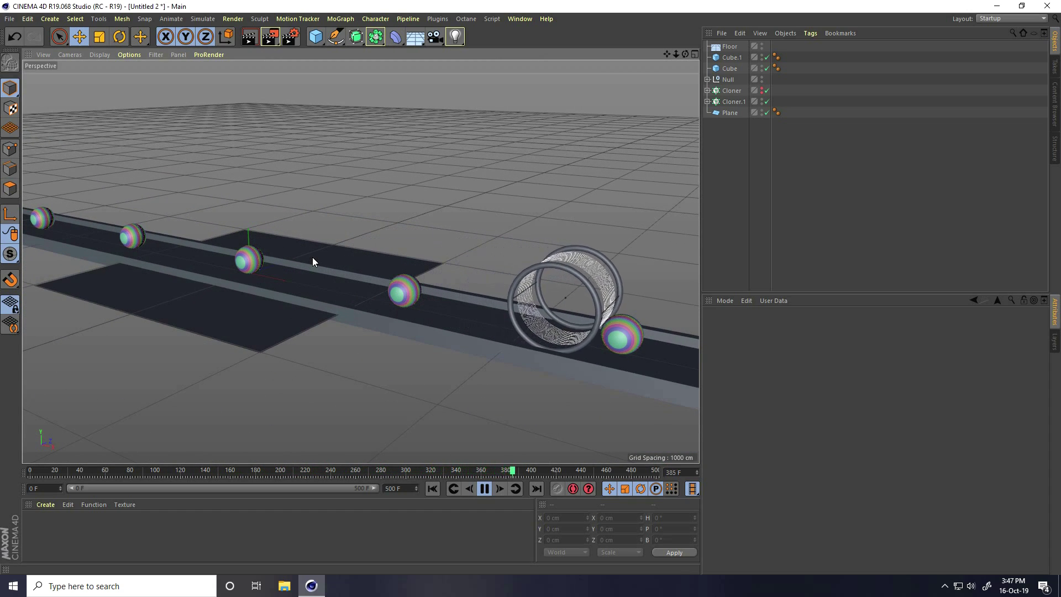
{"action": "left_click", "coordinate": [484, 489]}
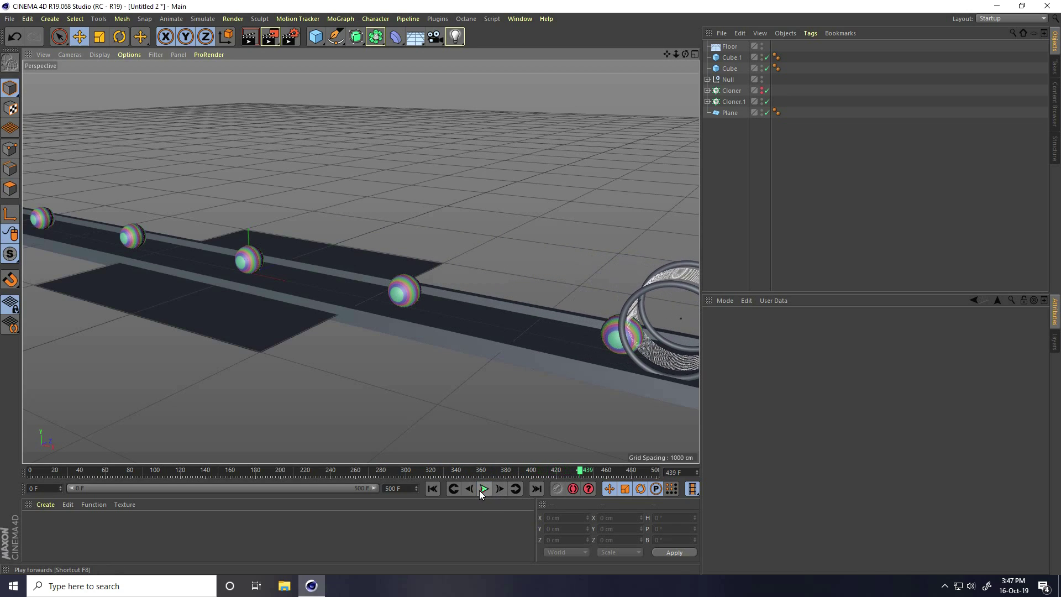
- Set the interpolation of the null's keyframe at frame 0 to Linear
{"action": "left_click_drag", "start_coordinate": [374, 488], "coordinate": [107, 489]}
{"action": "left_click", "coordinate": [728, 79]}
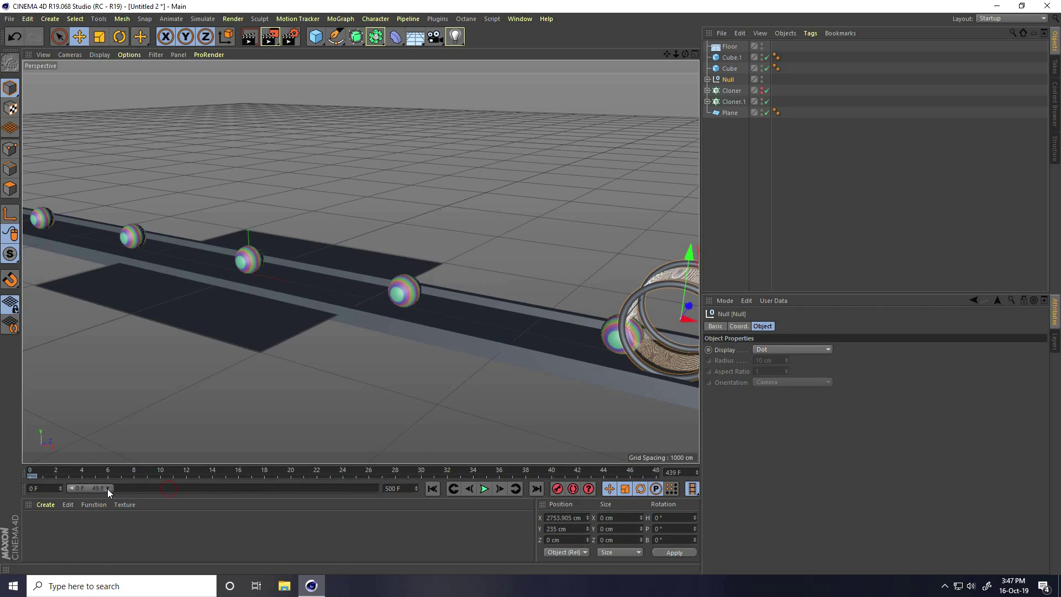
{"action": "left_click", "coordinate": [30, 475]}
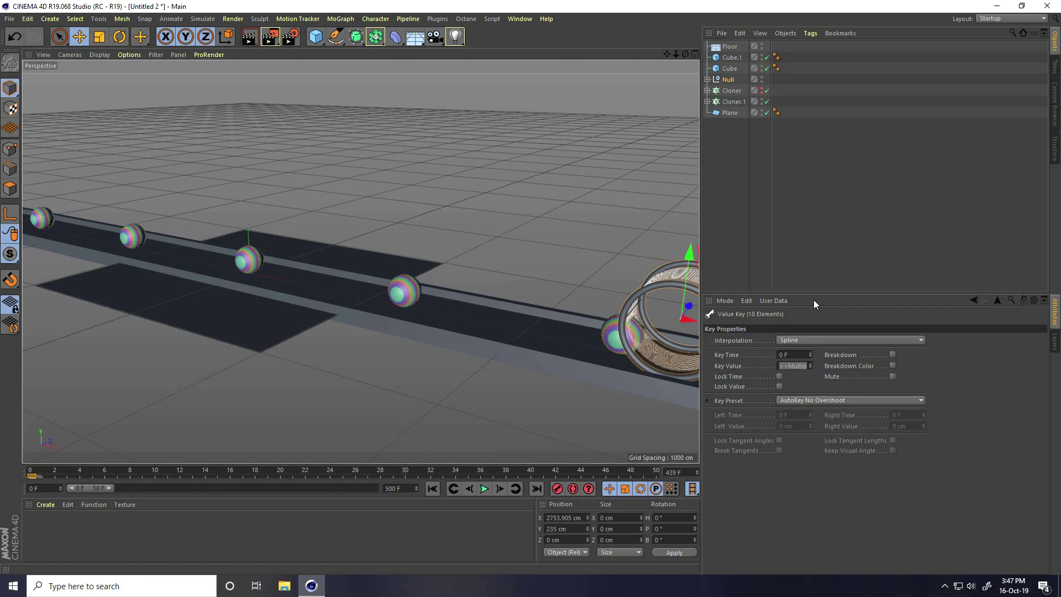
{"action": "left_click", "coordinate": [807, 340]}
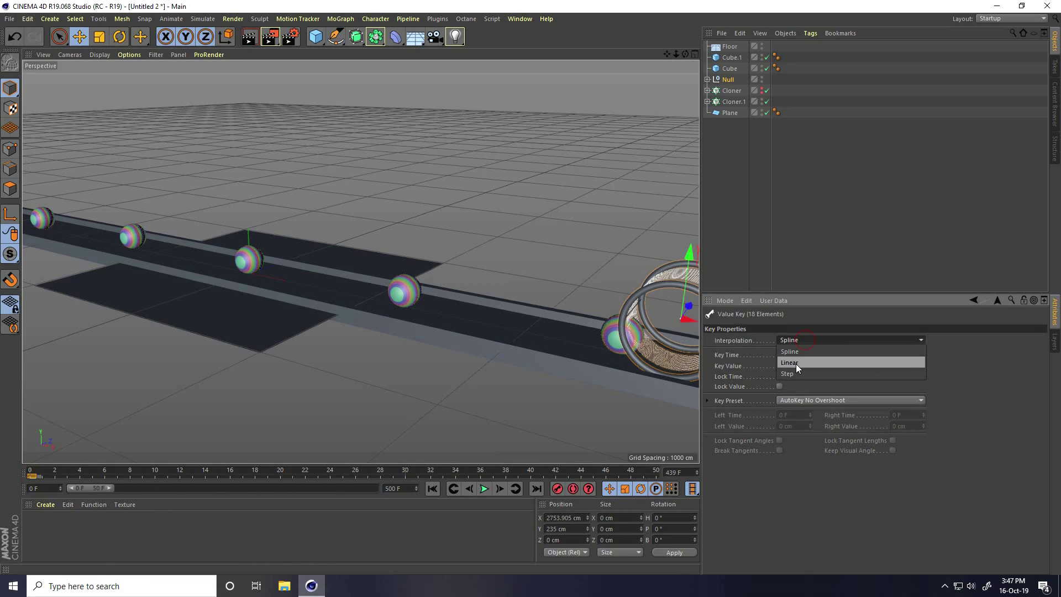
{"action": "left_click", "coordinate": [796, 364]}
- Set the null's keyframe at frame 500 to Linear interpolation and restore the full 0–500 preview range
{"action": "left_click_drag", "start_coordinate": [105, 489], "coordinate": [438, 498]}
{"action": "left_click", "coordinate": [655, 475]}
{"action": "left_click", "coordinate": [793, 341]}
{"action": "left_click", "coordinate": [790, 363]}
{"action": "double_click", "coordinate": [318, 490]}
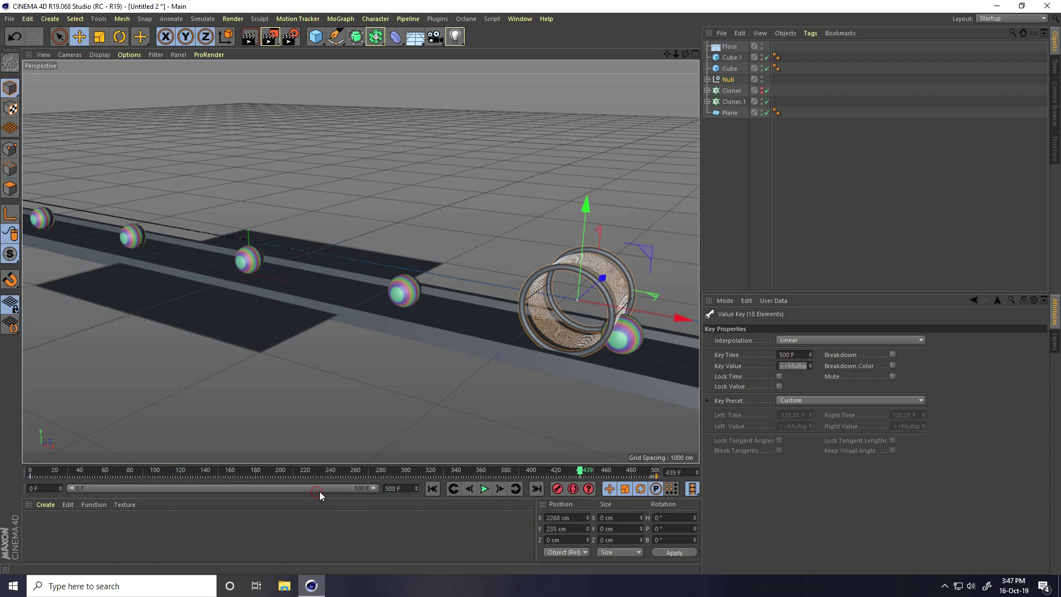
- At frame 500, set the null's bank rotation (R.B) to 1800° and record a key for it
{"action": "left_click", "coordinate": [432, 489]}
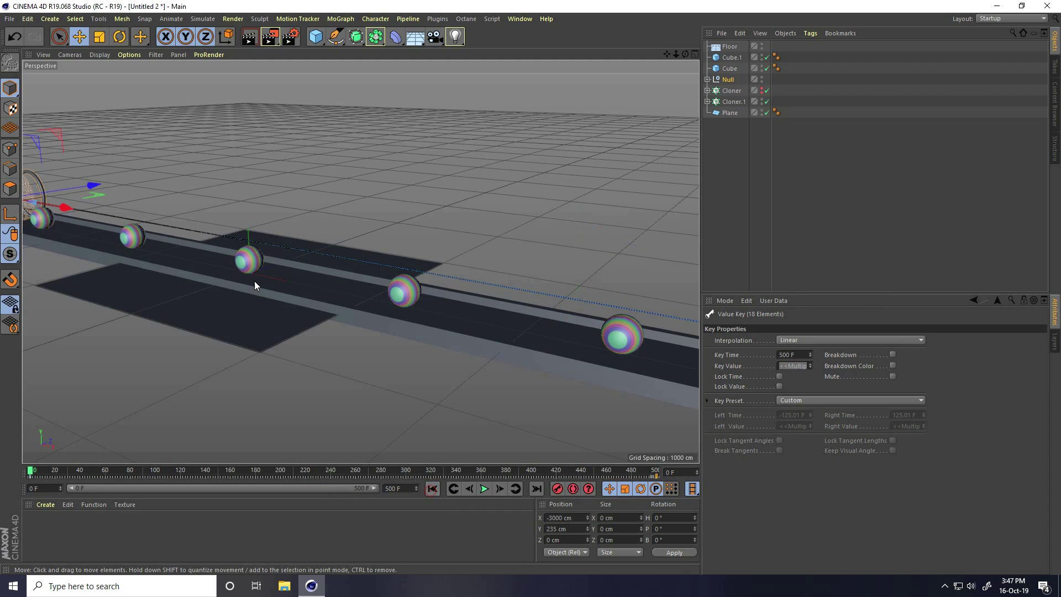
{"action": "middle_click_drag", "start_coordinate": [254, 281], "coordinate": [595, 422]}
{"action": "right_click_drag", "start_coordinate": [362, 374], "coordinate": [457, 334], "text": "alt"}
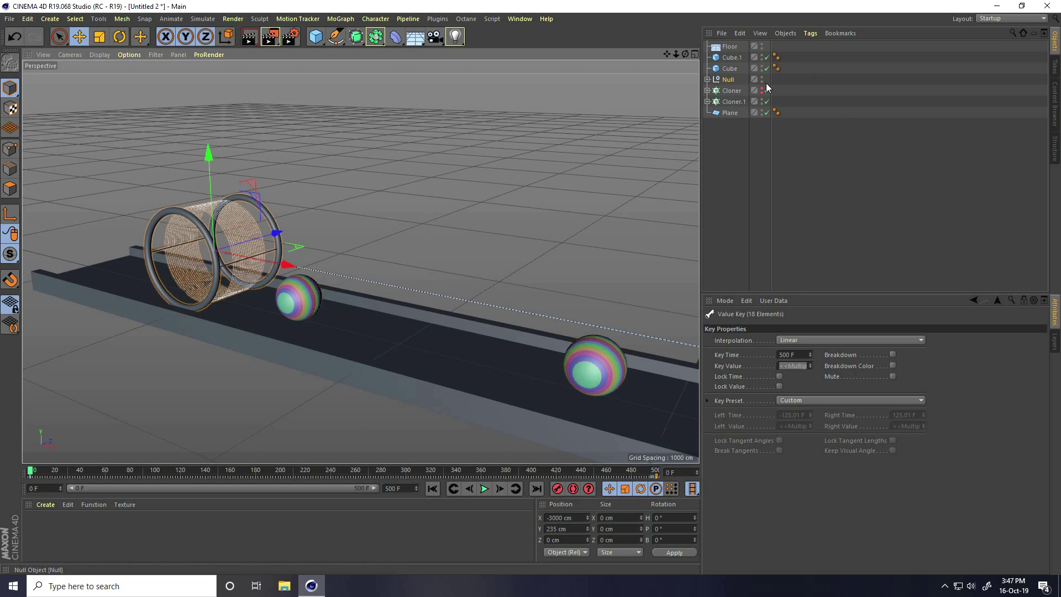
{"action": "left_click", "coordinate": [728, 80]}
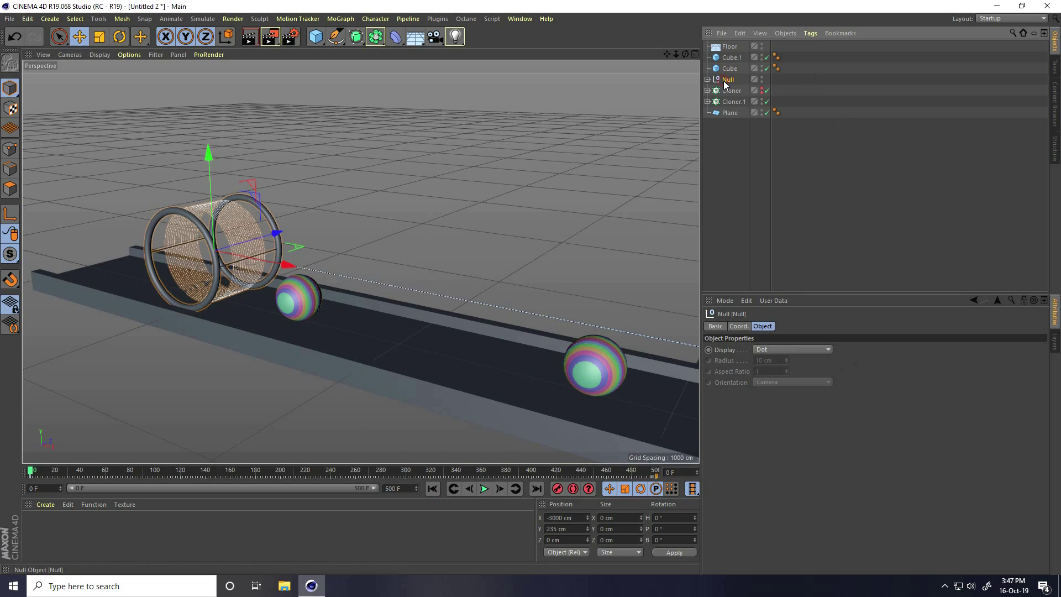
{"action": "left_click", "coordinate": [737, 326]}
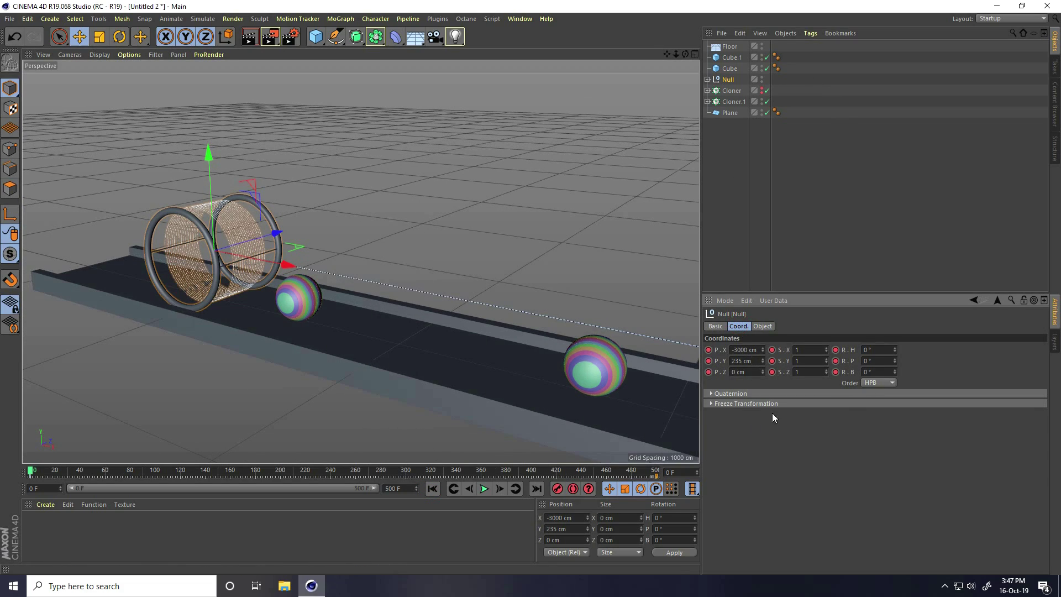
{"action": "left_click", "coordinate": [538, 489]}
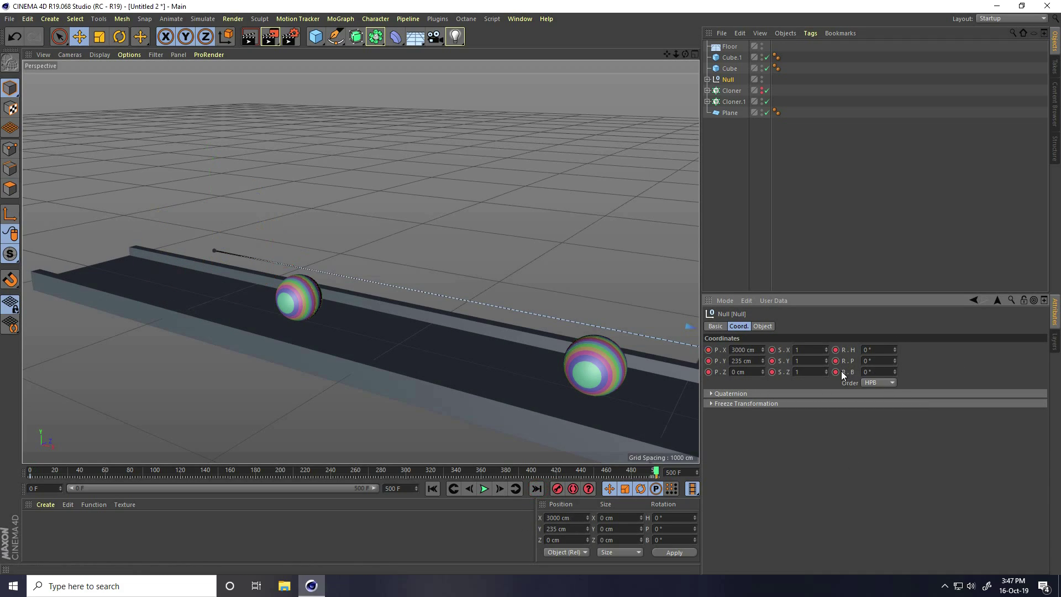
{"action": "left_click_drag", "start_coordinate": [876, 372], "coordinate": [842, 408]}
{"action": "type", "text": "1800"}
{"action": "key", "text": "Return"}
{"action": "left_click", "coordinate": [835, 372]}
- Play the animation from frame 0 and examine the rolling cage passing over the spheres, returning to the start
{"action": "left_click", "coordinate": [432, 490]}
{"action": "left_click_drag", "start_coordinate": [271, 284], "coordinate": [263, 310], "text": "alt"}
{"action": "left_click", "coordinate": [352, 223]}
{"action": "middle_click_drag", "start_coordinate": [373, 359], "coordinate": [343, 270], "text": "alt"}
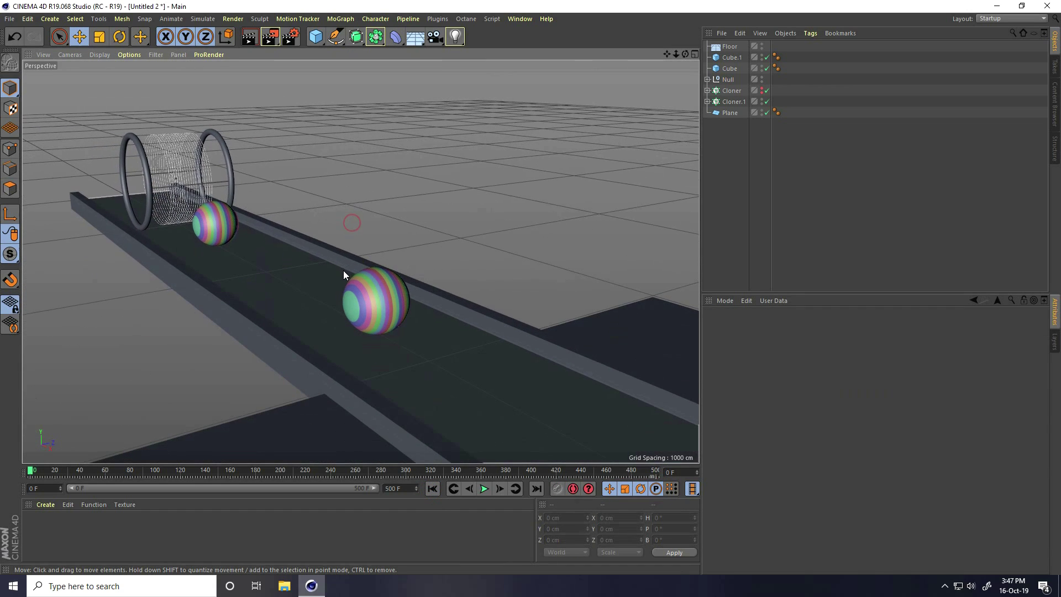
{"action": "right_click_drag", "start_coordinate": [360, 260], "coordinate": [303, 272], "text": "alt"}
{"action": "left_click", "coordinate": [485, 489]}
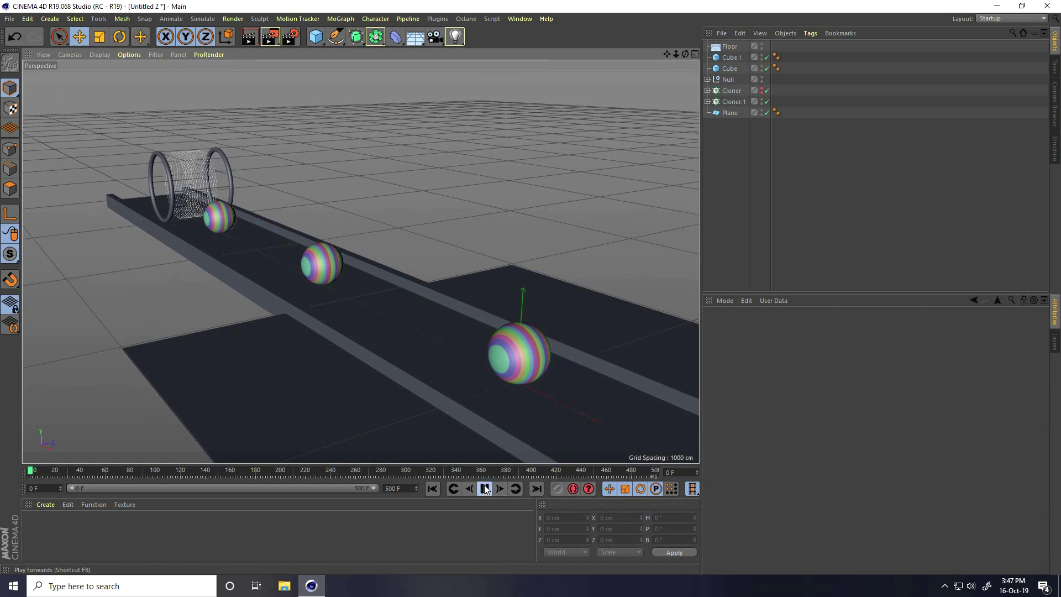
{"action": "left_click_drag", "start_coordinate": [309, 167], "coordinate": [341, 141], "text": "alt"}
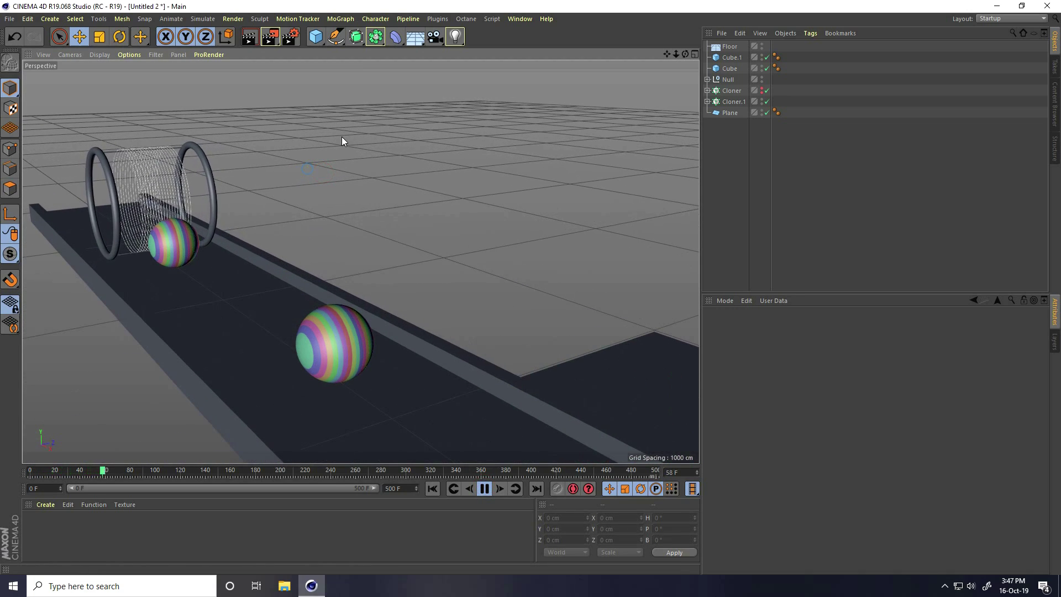
{"action": "middle_click_drag", "start_coordinate": [353, 190], "coordinate": [271, 125], "text": "alt"}
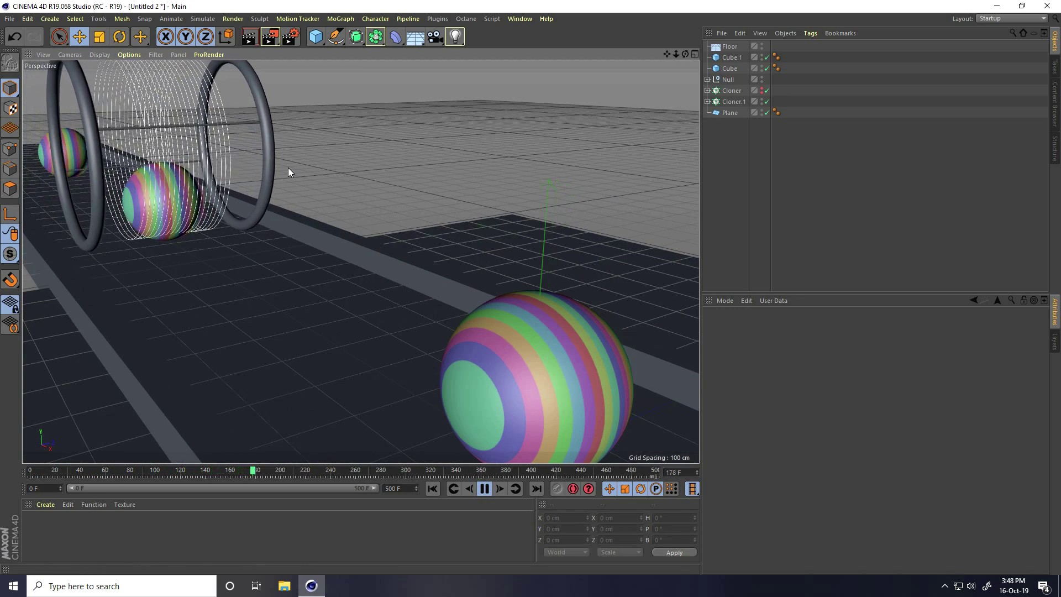
{"action": "right_click_drag", "start_coordinate": [288, 169], "coordinate": [205, 193], "text": "alt"}
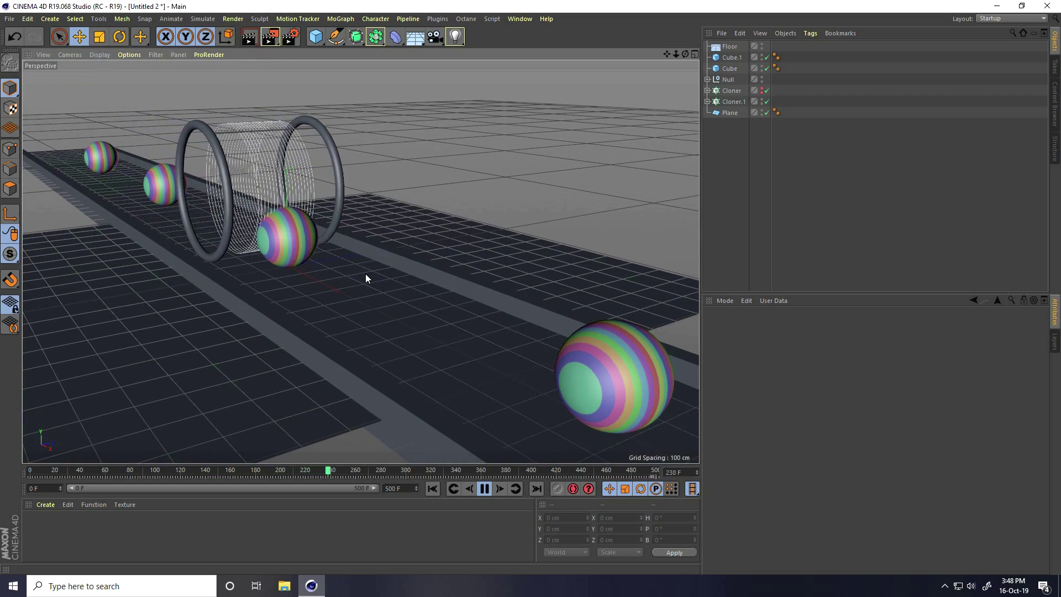
{"action": "scroll", "coordinate": [263, 242], "scroll_direction": "down", "scroll_amount": 6}
{"action": "scroll", "coordinate": [343, 260], "scroll_direction": "up", "scroll_amount": 3}
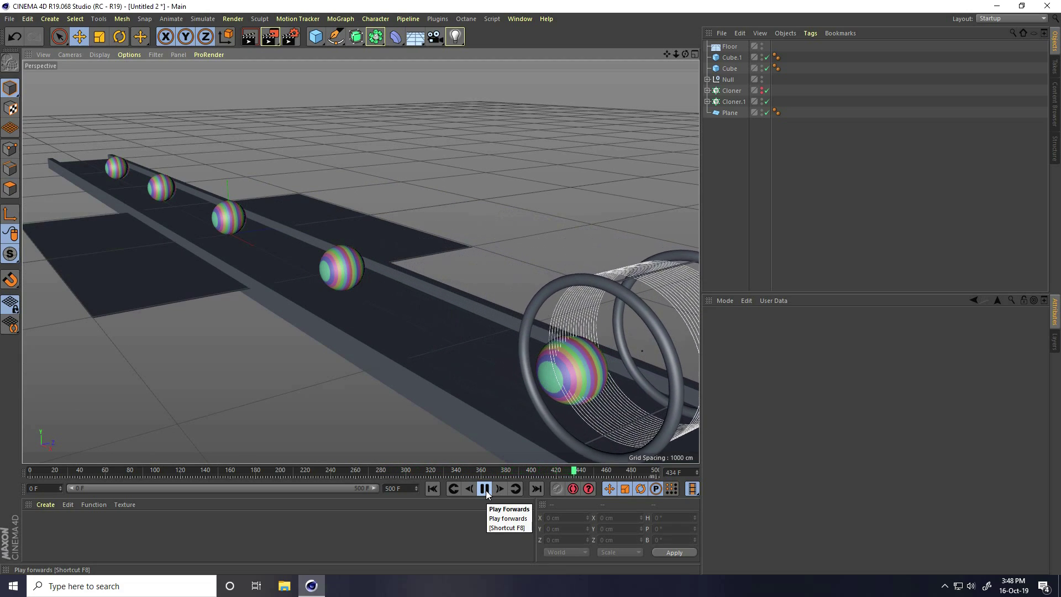
{"action": "left_click", "coordinate": [485, 490]}
{"action": "left_click", "coordinate": [434, 488]}
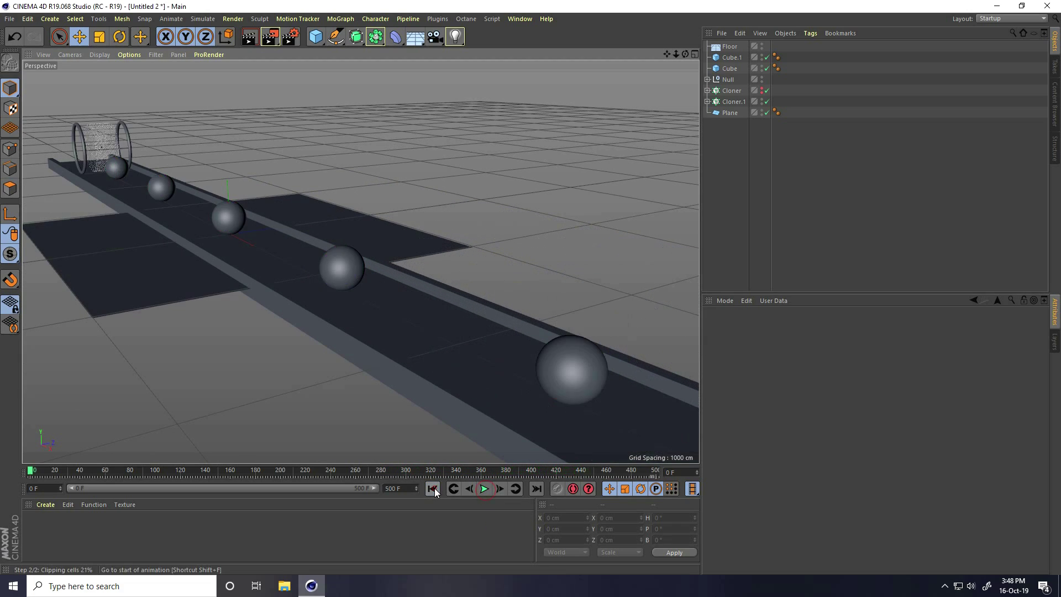
- Set all of the null's keys at frame 0, including the rotation keys, to Linear interpolation
{"action": "left_click", "coordinate": [727, 80]}
{"action": "left_click_drag", "start_coordinate": [377, 488], "coordinate": [81, 492]}
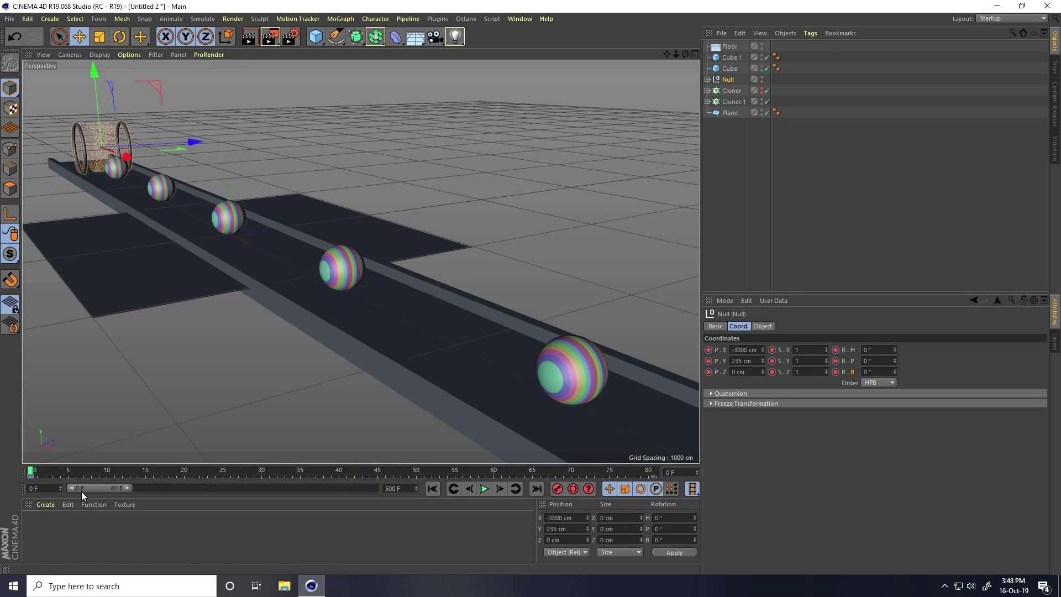
{"action": "left_click", "coordinate": [30, 480]}
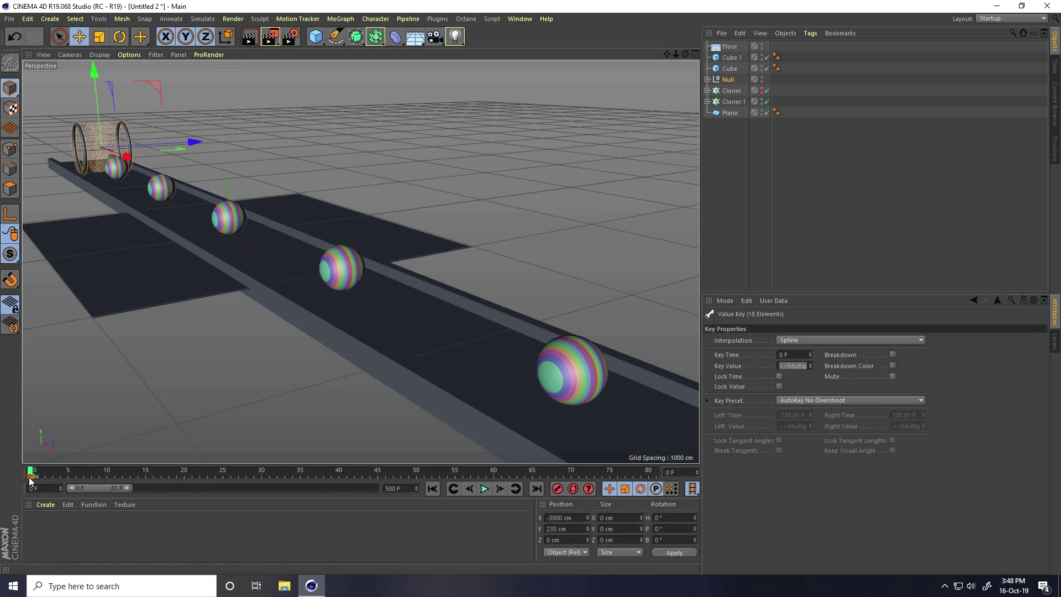
{"action": "left_click", "coordinate": [801, 341]}
{"action": "left_click", "coordinate": [791, 361]}
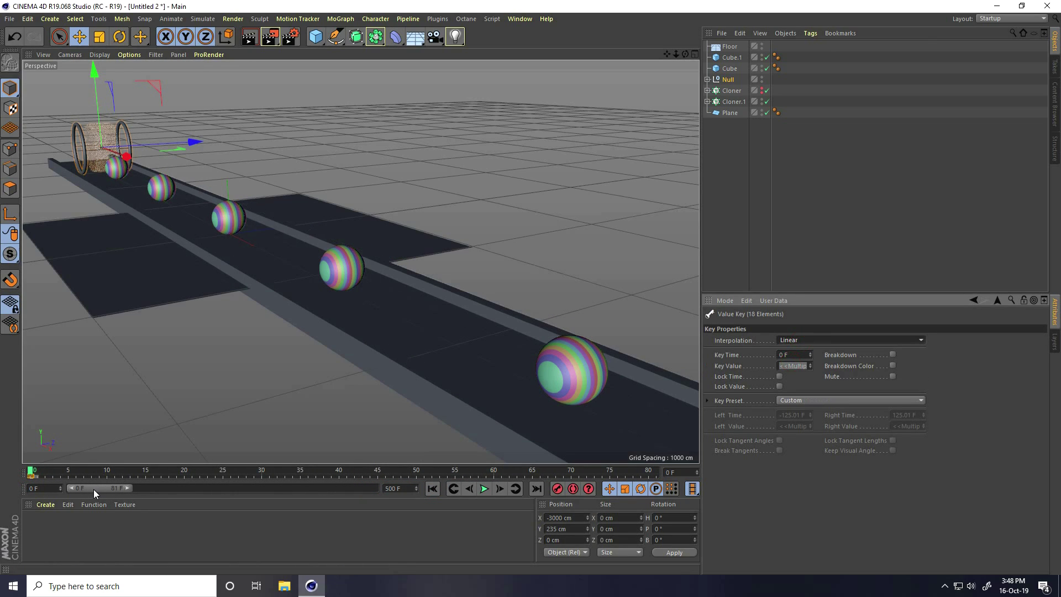
- Set all of the null's keys at frame 500 to Linear interpolation and show the full preview range again
{"action": "left_click_drag", "start_coordinate": [94, 490], "coordinate": [629, 522]}
{"action": "left_click", "coordinate": [656, 475]}
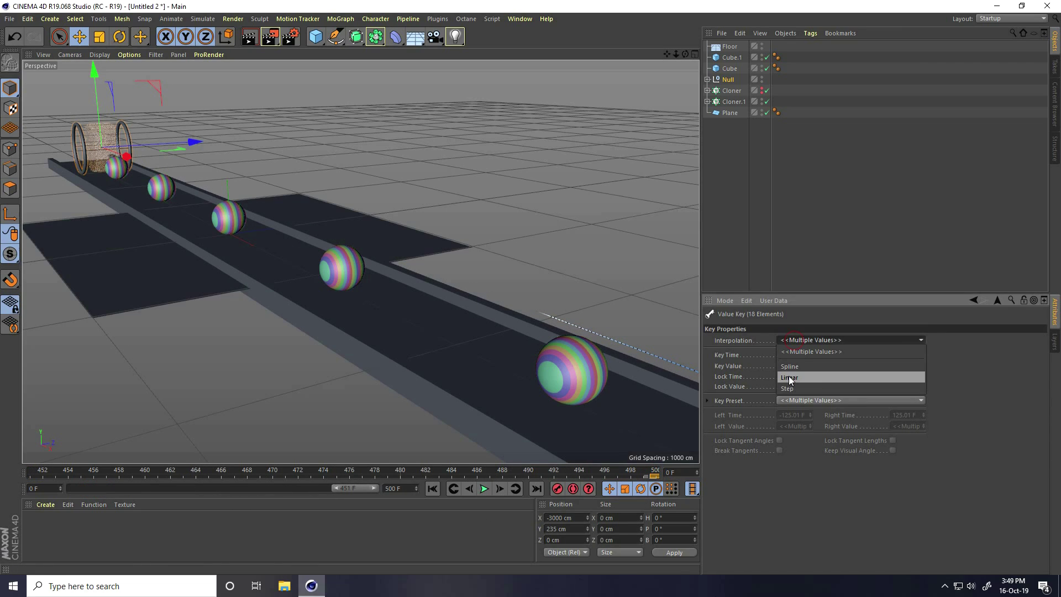
{"action": "left_click", "coordinate": [790, 377]}
{"action": "double_click", "coordinate": [358, 487]}
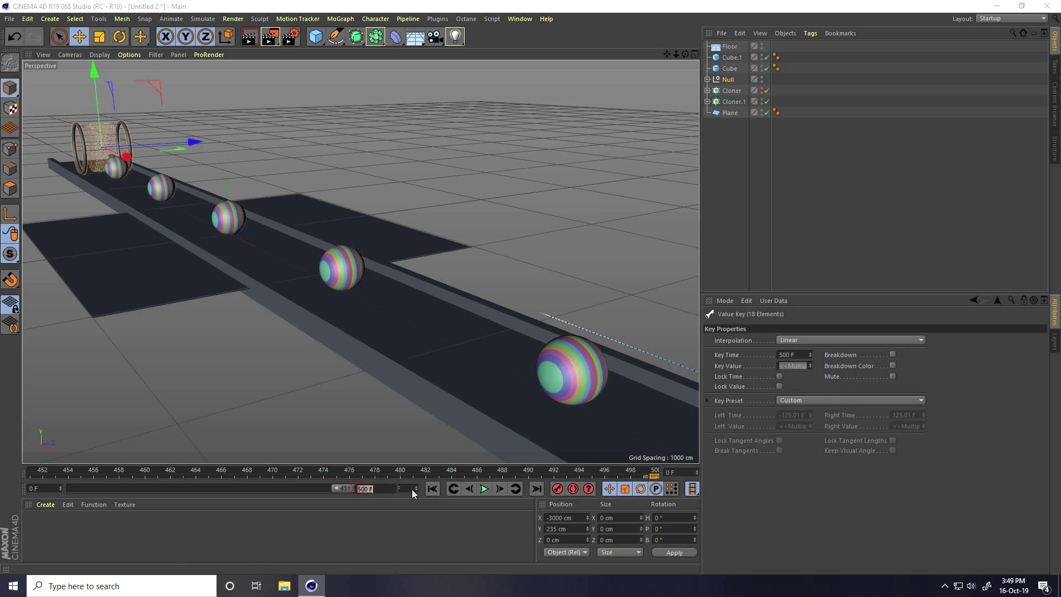
{"action": "double_click", "coordinate": [334, 487]}
- Play the animation, examine the cage rolling along the track at constant speed, and return to frame 0
{"action": "left_click", "coordinate": [483, 489]}
{"action": "left_click", "coordinate": [397, 157]}
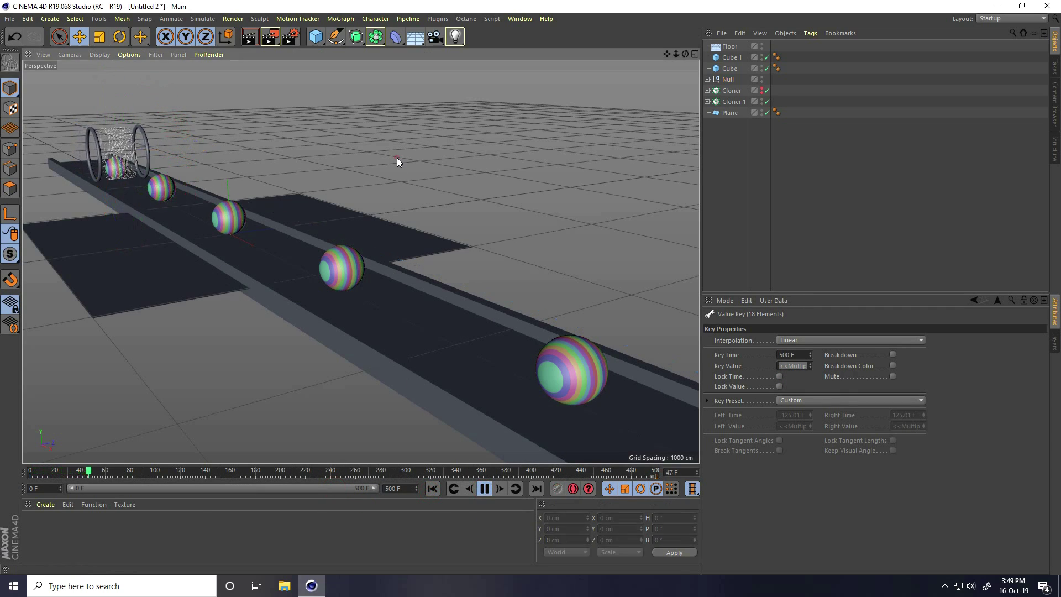
{"action": "right_click_drag", "start_coordinate": [143, 136], "coordinate": [177, 113], "text": "alt"}
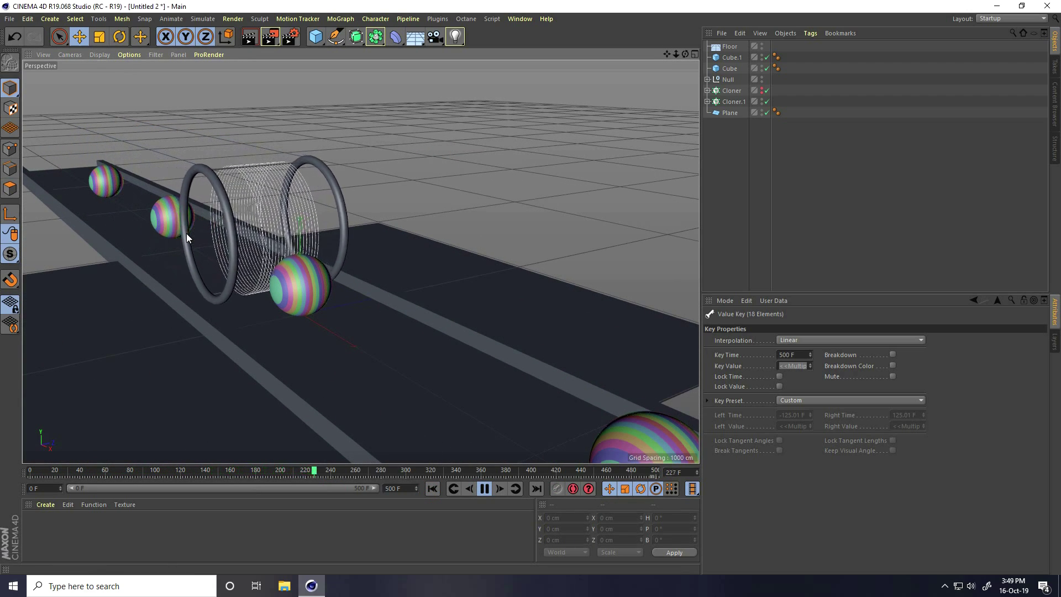
{"action": "middle_click_drag", "start_coordinate": [351, 256], "coordinate": [222, 184], "text": "alt"}
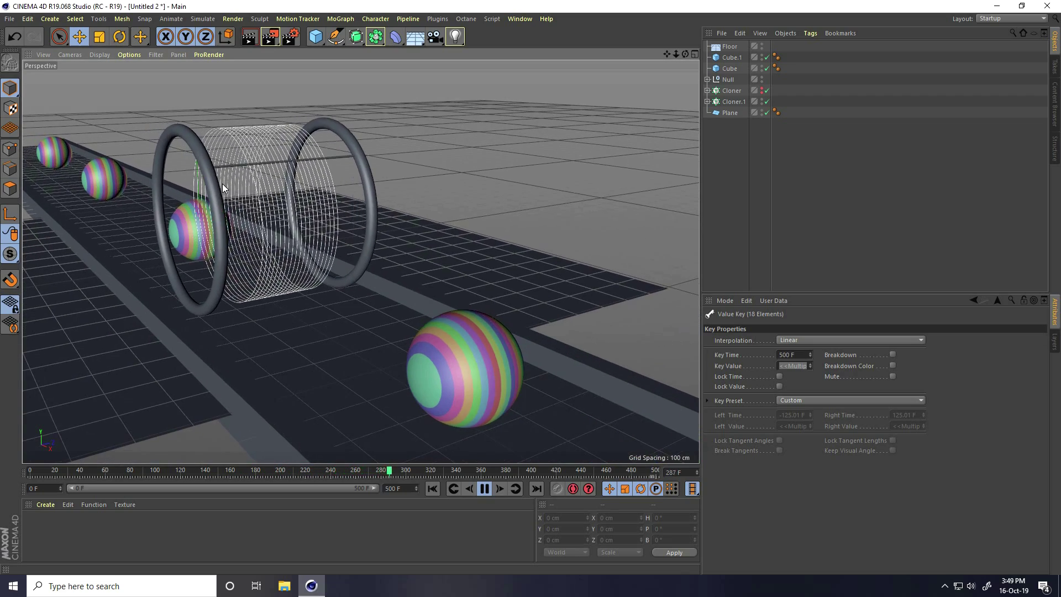
{"action": "right_click_drag", "start_coordinate": [222, 184], "coordinate": [163, 211], "text": "alt"}
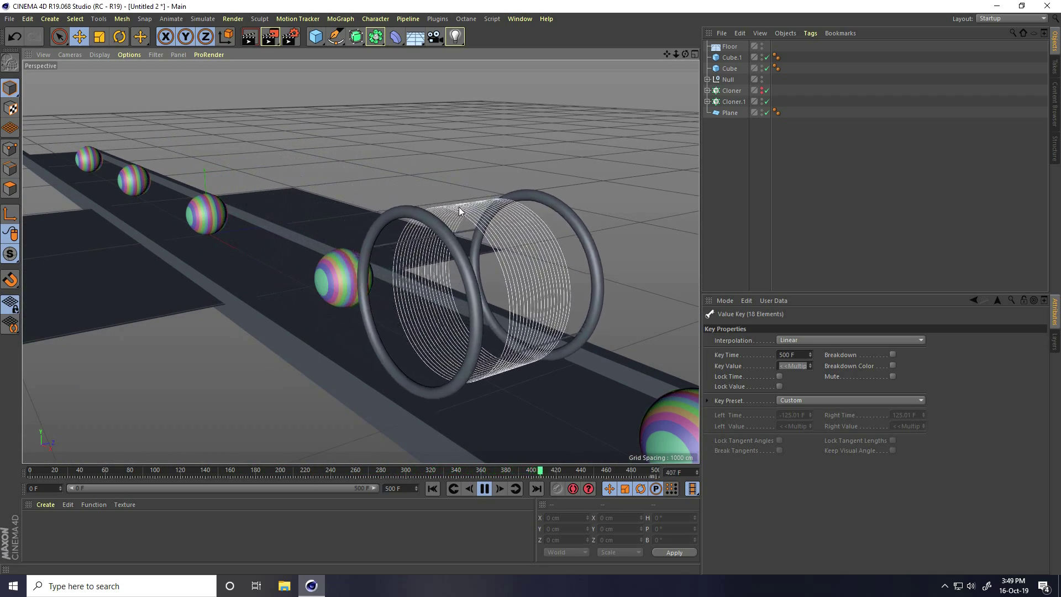
{"action": "left_click", "coordinate": [484, 490]}
{"action": "left_click", "coordinate": [453, 488]}
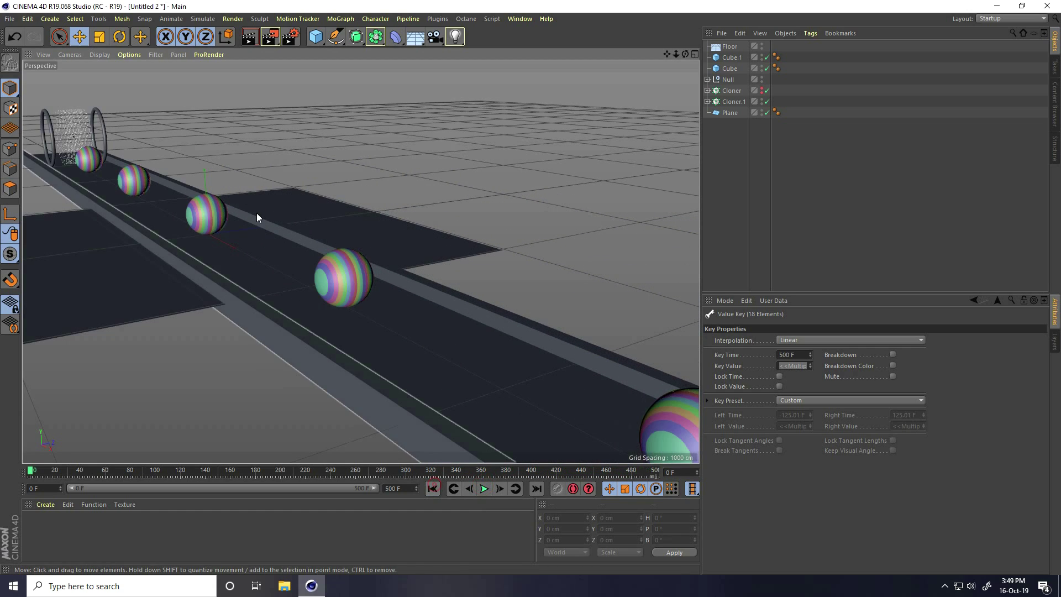
- Add a plane primitive with -Z orientation and a width of 20 cm to form a narrow upright strip
{"action": "left_click_drag", "start_coordinate": [256, 213], "coordinate": [600, 379], "text": "alt"}
{"action": "right_click_drag", "start_coordinate": [283, 236], "coordinate": [399, 174], "text": "alt"}
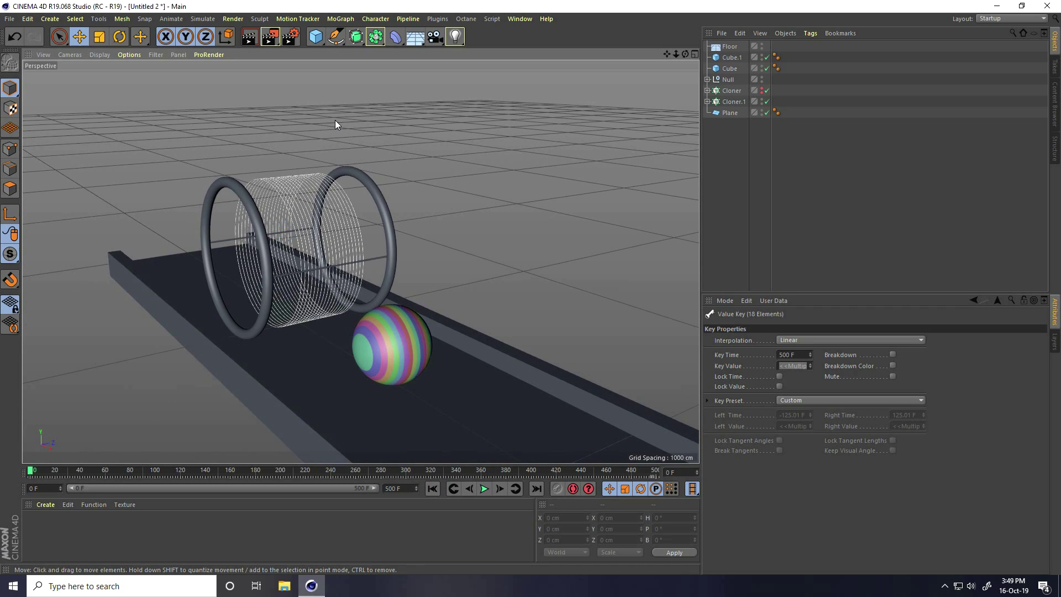
{"action": "left_click_drag", "start_coordinate": [315, 43], "coordinate": [432, 70]}
{"action": "left_click_drag", "start_coordinate": [197, 184], "coordinate": [469, 324], "text": "alt"}
{"action": "middle_click_drag", "start_coordinate": [470, 324], "coordinate": [407, 354], "text": "alt"}
{"action": "right_click_drag", "start_coordinate": [408, 354], "coordinate": [509, 317], "text": "alt"}
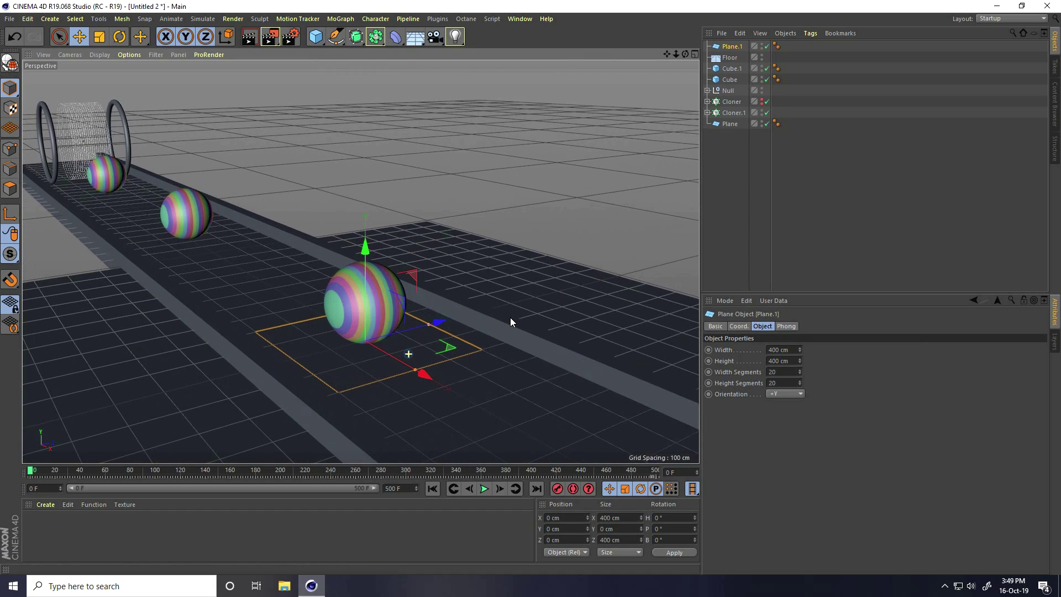
{"action": "left_click", "coordinate": [783, 394]}
{"action": "left_click", "coordinate": [780, 460]}
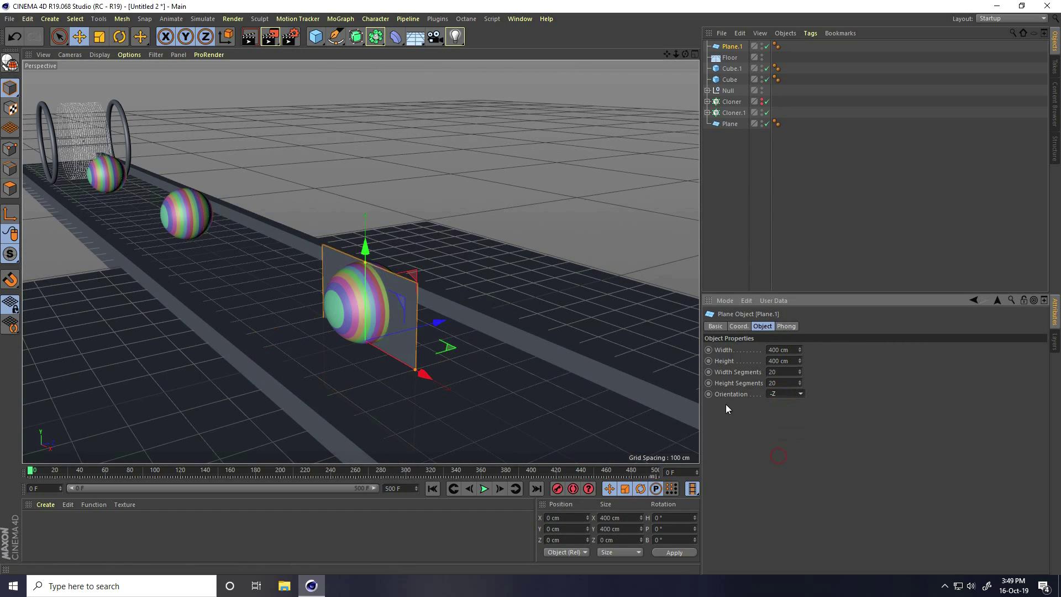
{"action": "type", "text": "20"}
{"action": "key", "text": "Return"}
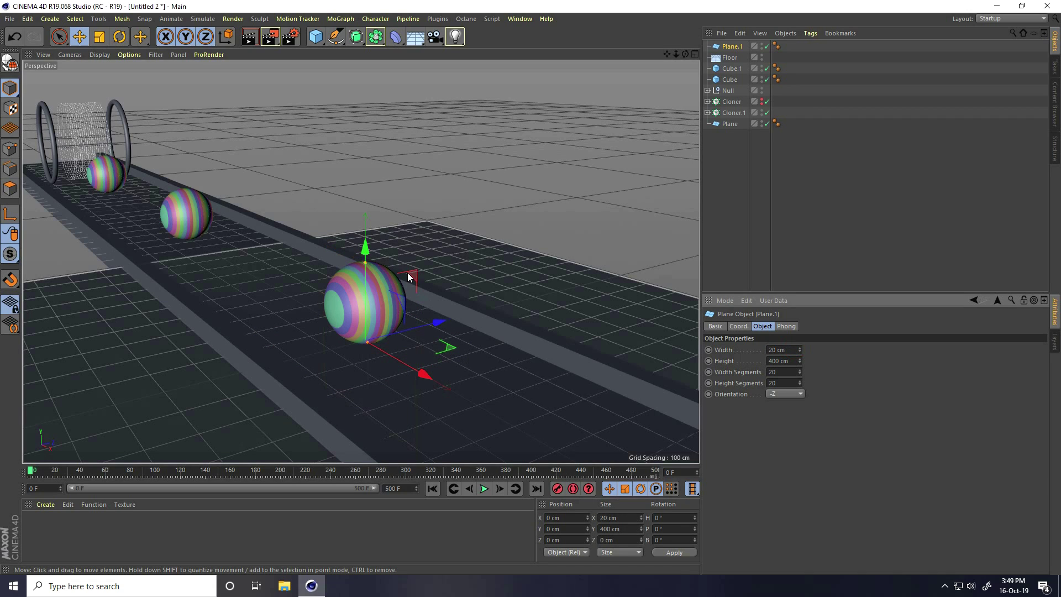
- Create a MoGraph Cloner and nest the narrow plane strip inside it
{"action": "scroll", "coordinate": [340, 297], "scroll_direction": "up", "scroll_amount": 3}
{"action": "left_click", "coordinate": [341, 19]}
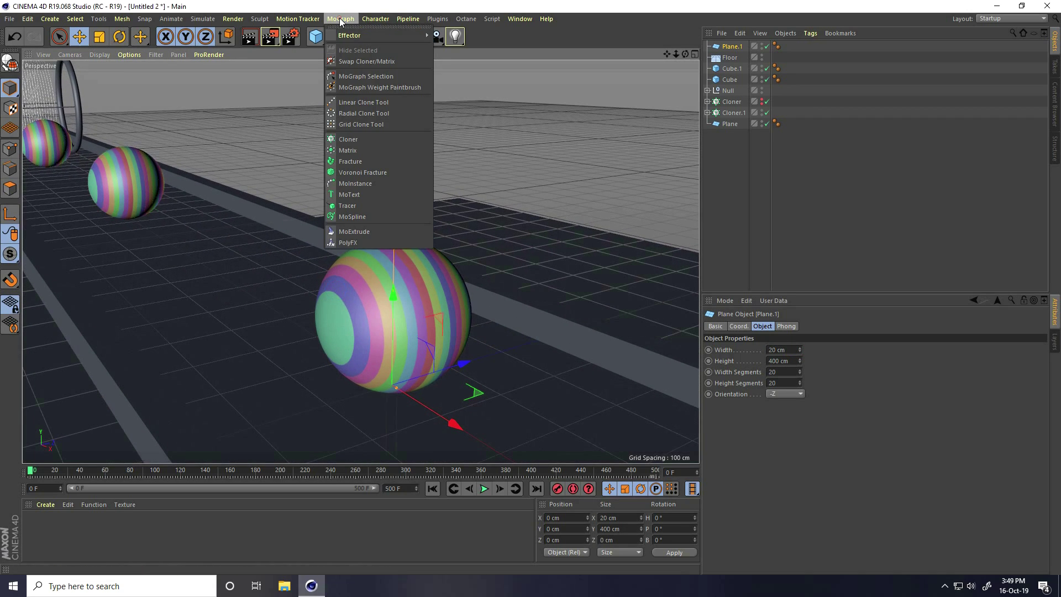
{"action": "left_click", "coordinate": [350, 142]}
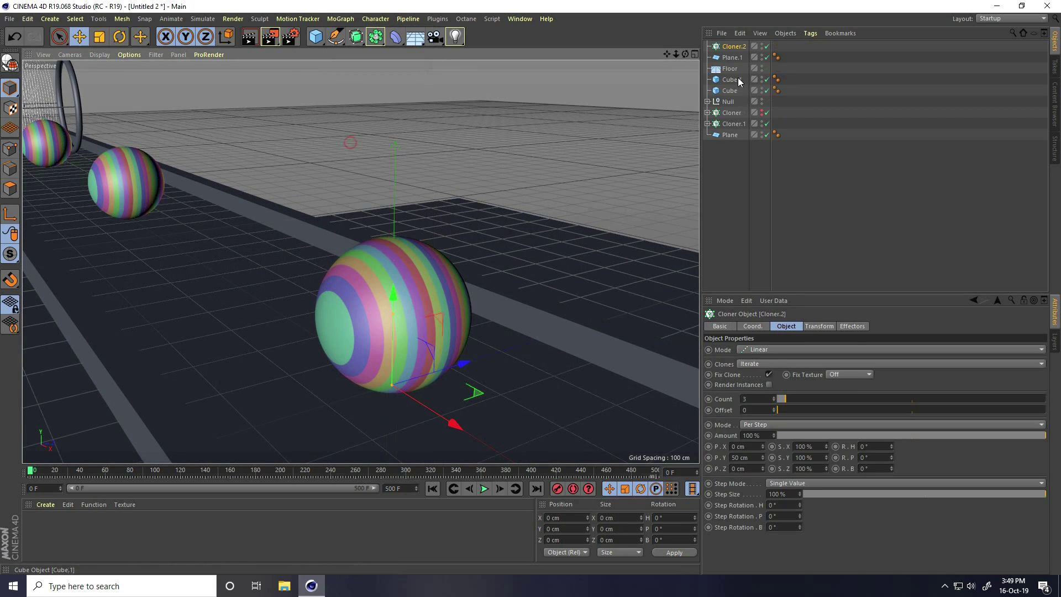
{"action": "left_click", "coordinate": [731, 57]}
{"action": "left_click_drag", "start_coordinate": [730, 49], "coordinate": [733, 48]}
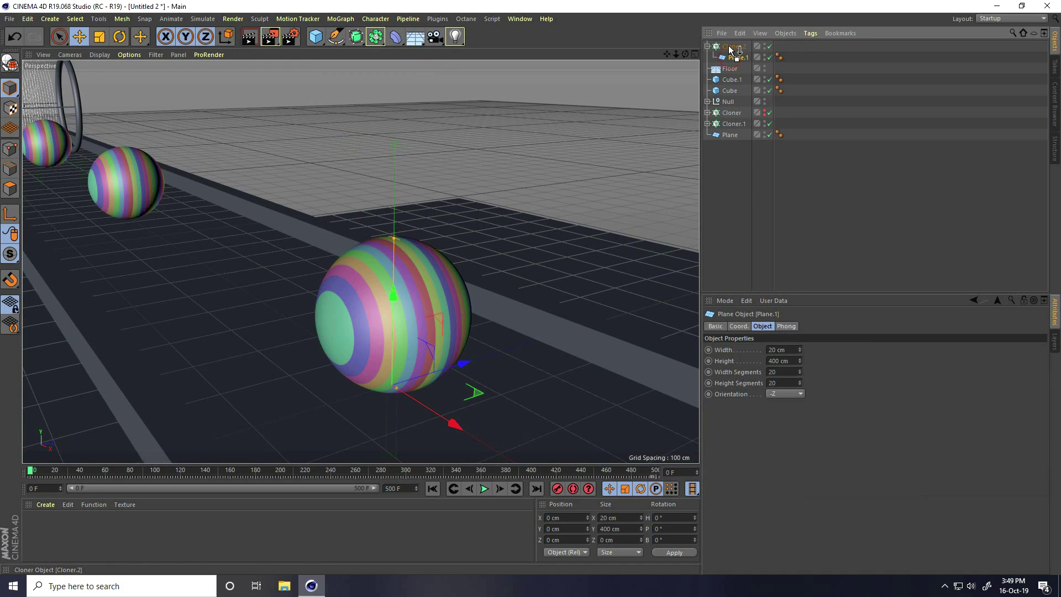
{"action": "left_click", "coordinate": [735, 47]}
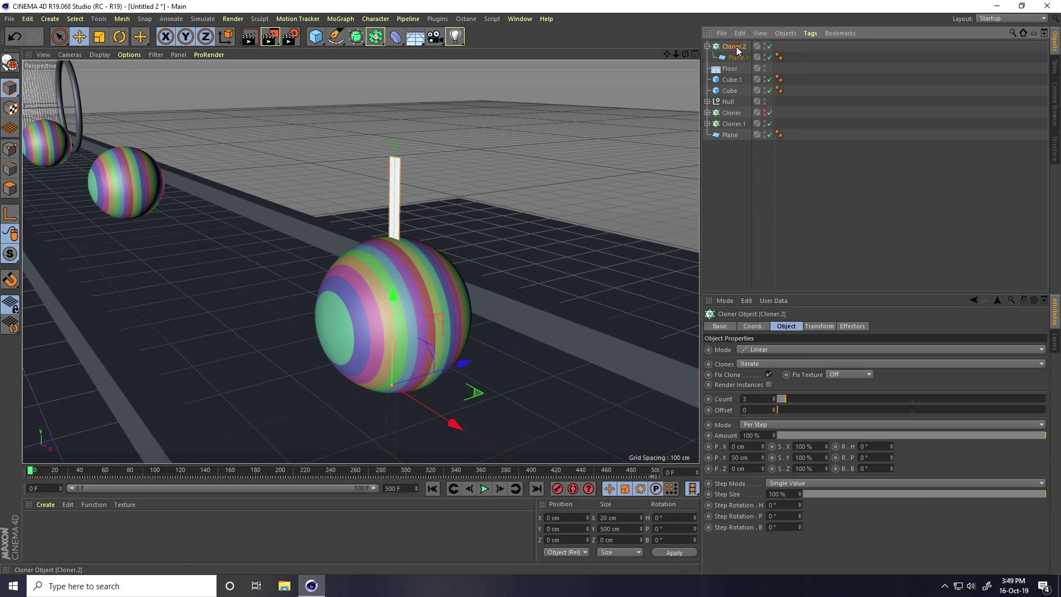
- Set the strip cloner to Grid Array mode with counts 1, 1 and 10, and raise it about 85 cm
{"action": "left_click", "coordinate": [737, 349]}
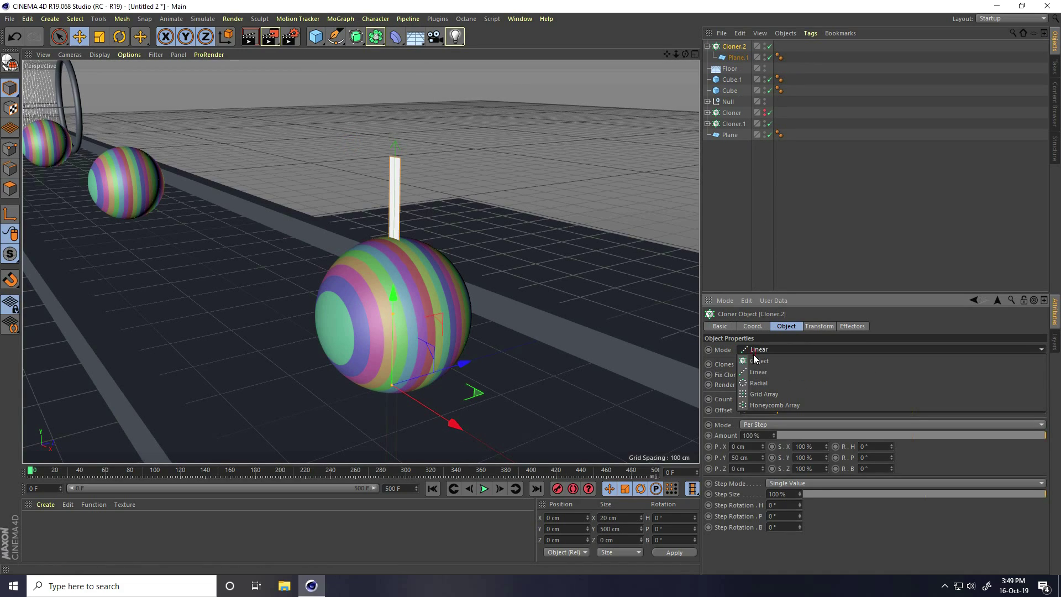
{"action": "left_click", "coordinate": [757, 395]}
{"action": "left_click", "coordinate": [768, 402]}
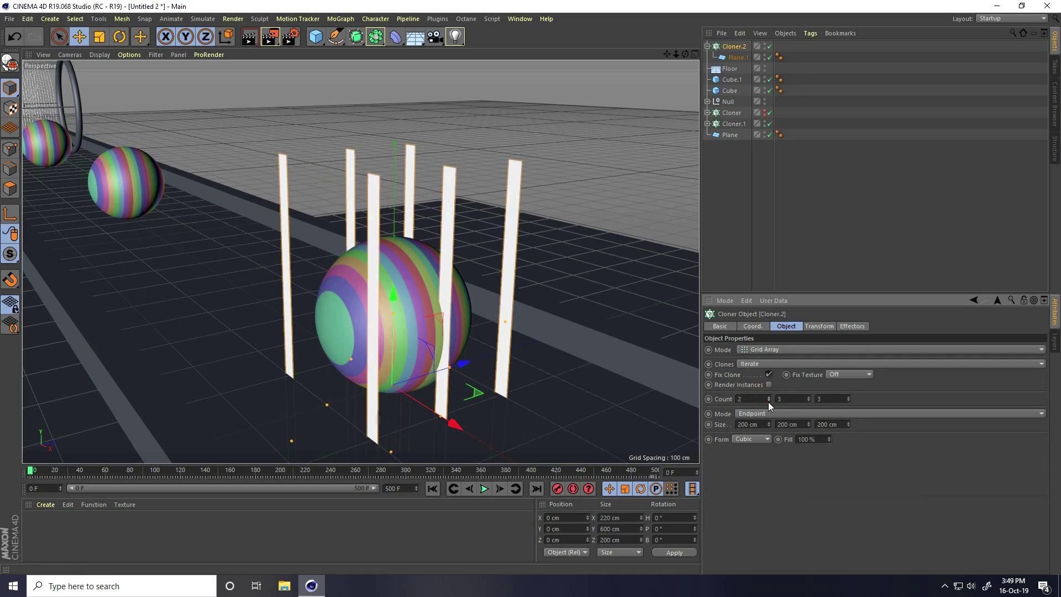
{"action": "left_click", "coordinate": [768, 403]}
{"action": "left_click", "coordinate": [808, 402]}
{"action": "left_click", "coordinate": [808, 402]}
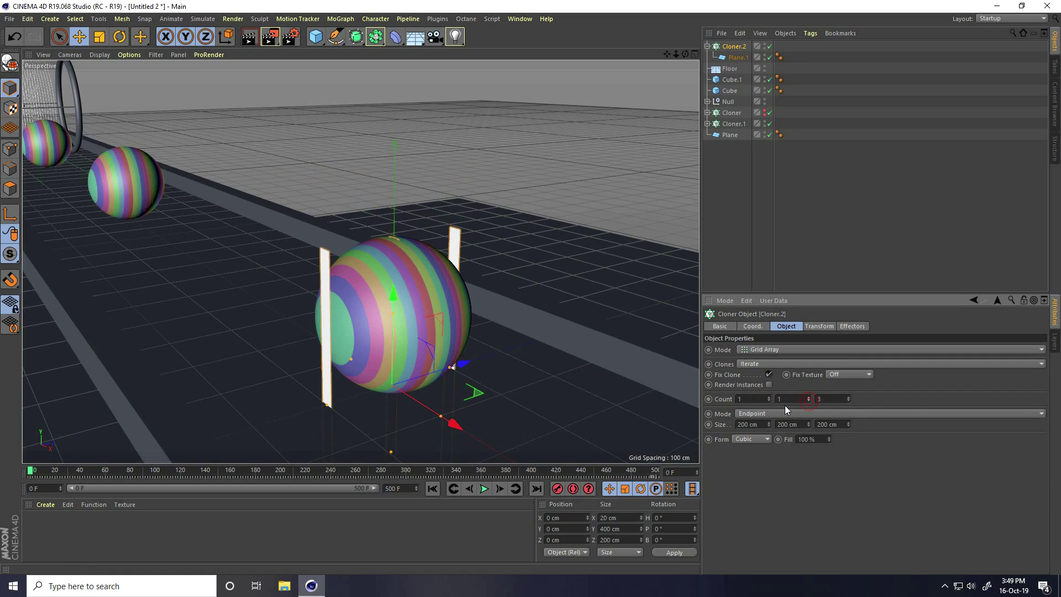
{"action": "left_click_drag", "start_coordinate": [850, 399], "coordinate": [848, 396]}
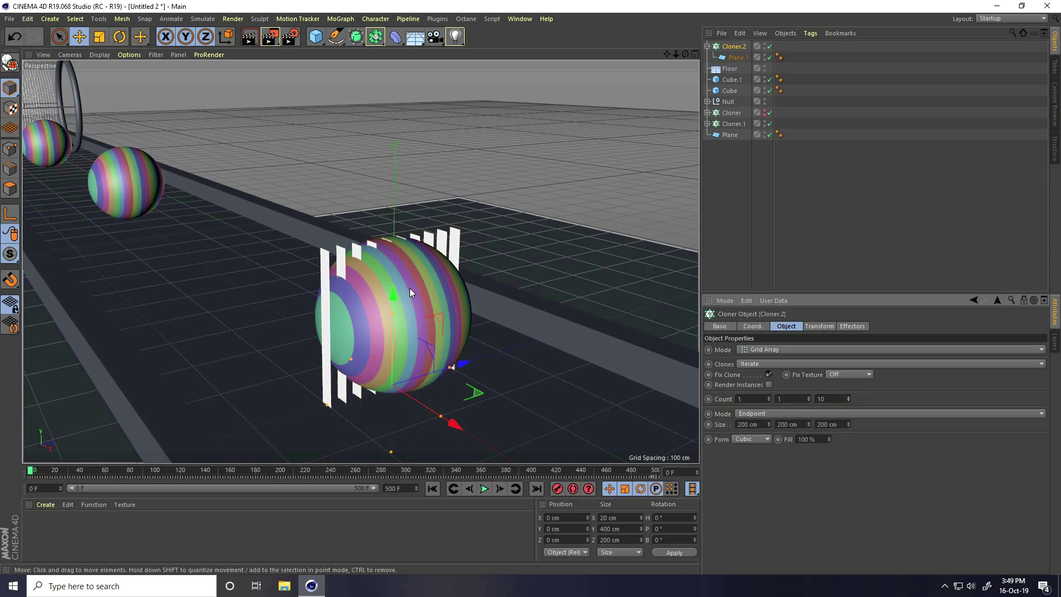
{"action": "left_click_drag", "start_coordinate": [390, 293], "coordinate": [392, 231]}
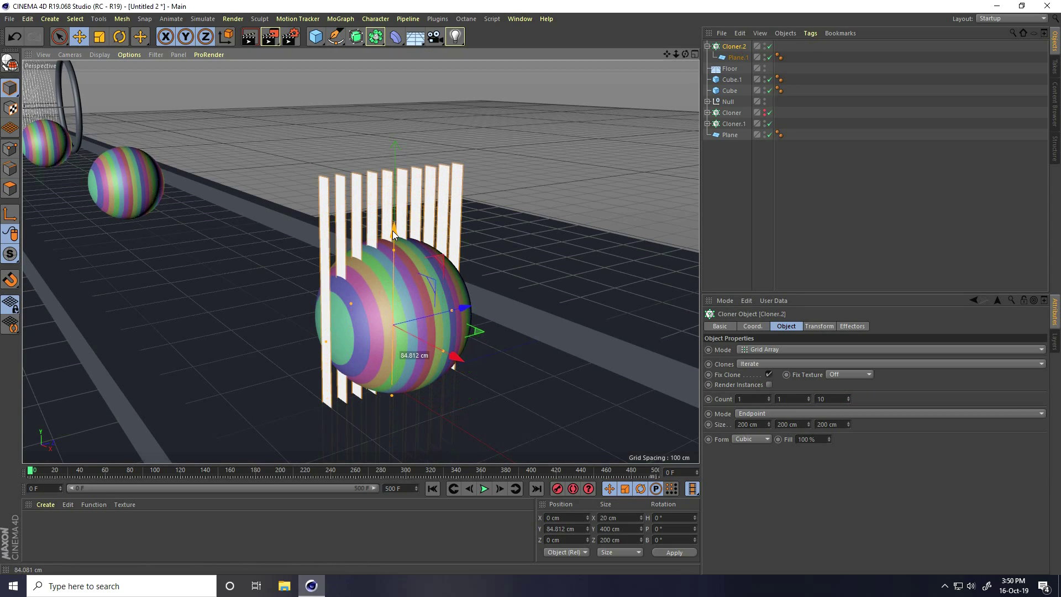
{"action": "left_click", "coordinate": [377, 109]}
- Move the strip cloner just behind the cage, to X about -3239 cm and Y about 180 cm, and record a key at frame 0
{"action": "right_click_drag", "start_coordinate": [445, 288], "coordinate": [384, 298], "text": "alt"}
{"action": "left_click_drag", "start_coordinate": [388, 296], "coordinate": [463, 304], "text": "alt"}
{"action": "right_click_drag", "start_coordinate": [496, 293], "coordinate": [312, 296], "text": "alt"}
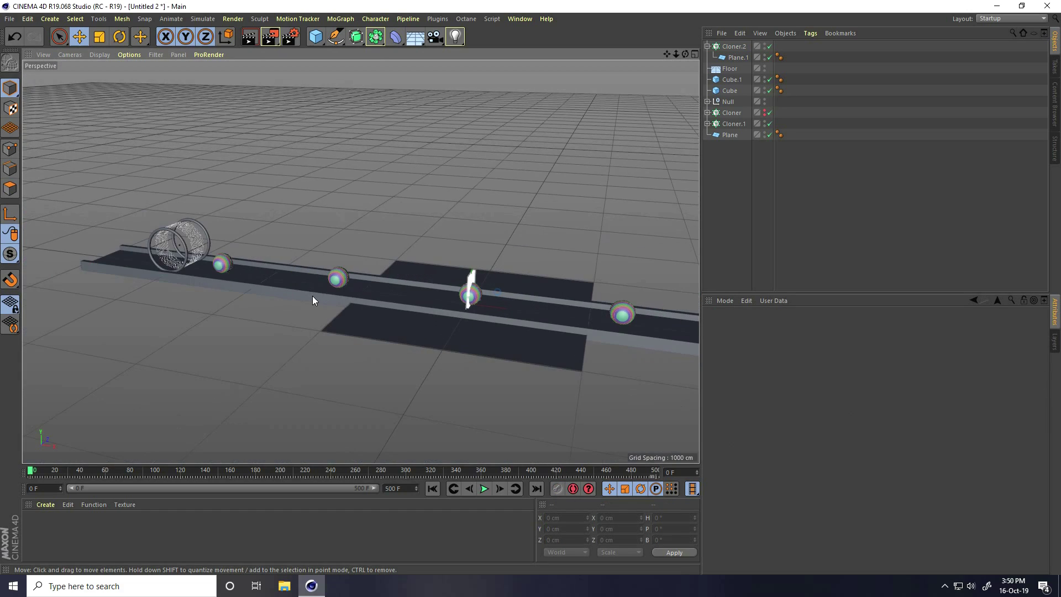
{"action": "middle_click_drag", "start_coordinate": [313, 296], "coordinate": [383, 315], "text": "alt"}
{"action": "left_click", "coordinate": [734, 46]}
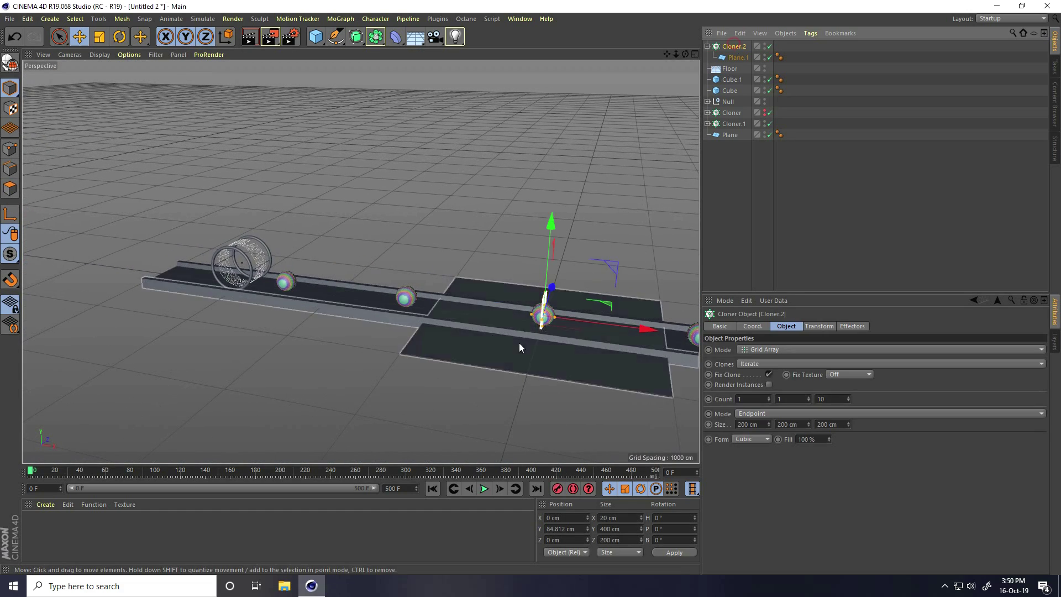
{"action": "left_click_drag", "start_coordinate": [654, 328], "coordinate": [304, 269]}
{"action": "right_click_drag", "start_coordinate": [172, 241], "coordinate": [267, 286], "text": "alt"}
{"action": "left_click_drag", "start_coordinate": [281, 327], "coordinate": [309, 326], "text": "alt"}
{"action": "left_click_drag", "start_coordinate": [385, 278], "coordinate": [385, 233]}
{"action": "left_click_drag", "start_coordinate": [492, 330], "coordinate": [366, 323]}
{"action": "right_click_drag", "start_coordinate": [367, 322], "coordinate": [424, 322], "text": "alt"}
{"action": "left_click_drag", "start_coordinate": [408, 306], "coordinate": [414, 305]}
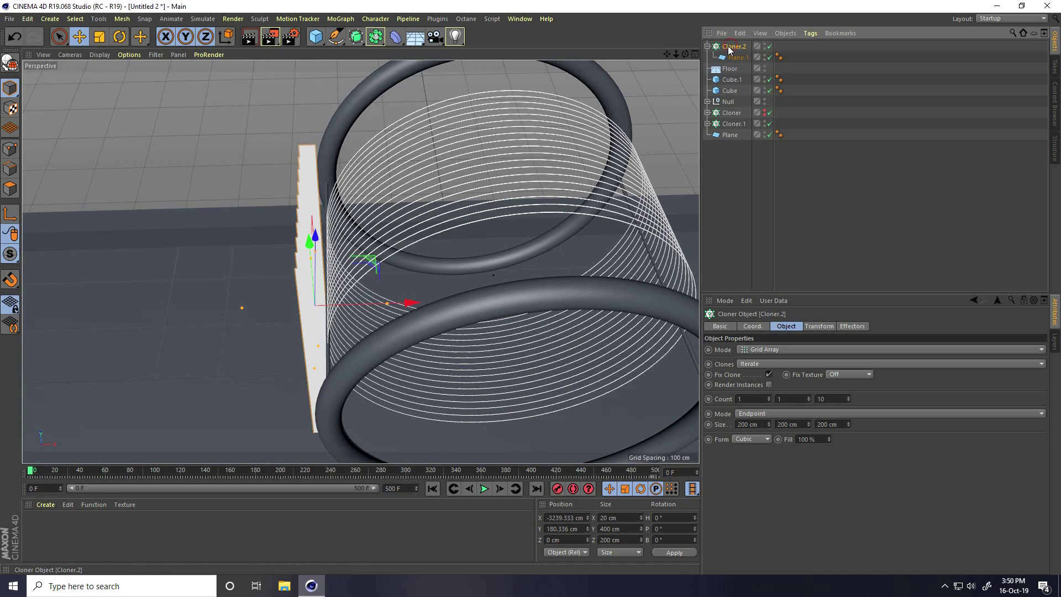
{"action": "left_click_drag", "start_coordinate": [411, 305], "coordinate": [412, 305]}
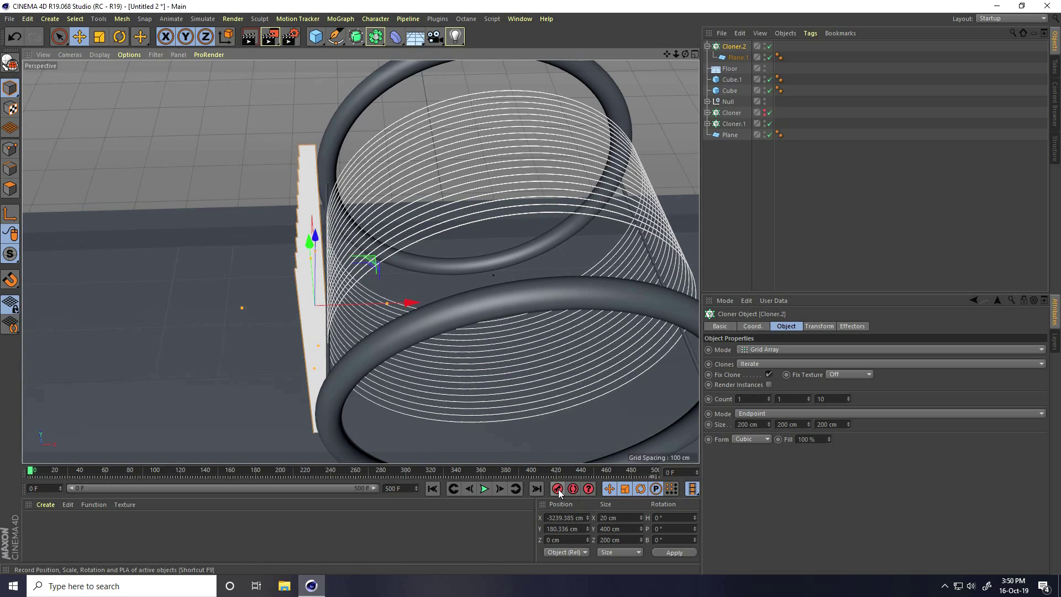
- At frame 500, move the strip cloner along the track behind the cage to X about 2765 cm and record a key
{"action": "scroll", "coordinate": [179, 359], "scroll_direction": "down", "scroll_amount": 8}
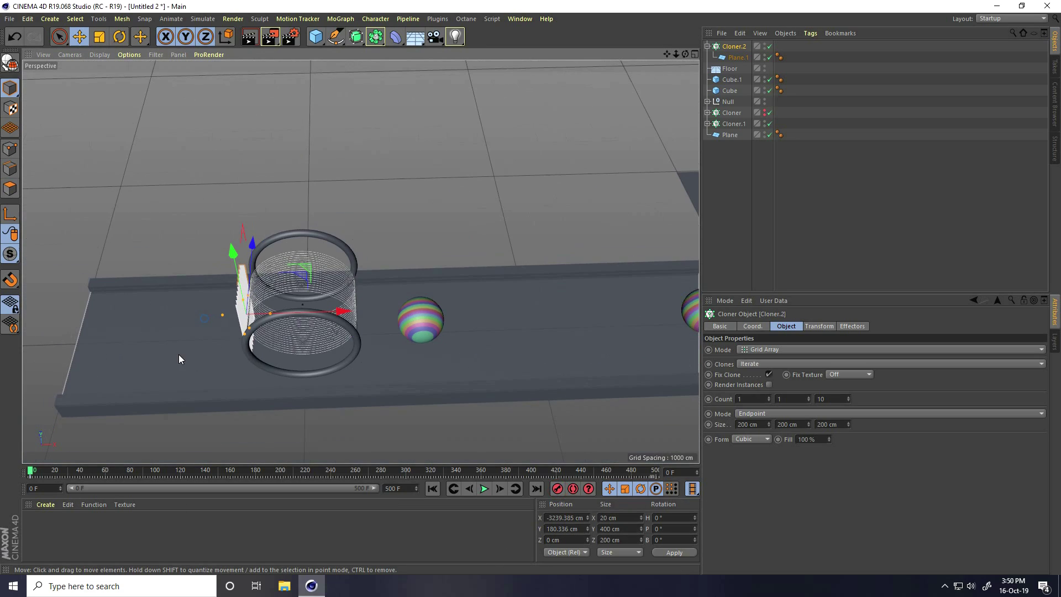
{"action": "scroll", "coordinate": [263, 354], "scroll_direction": "down", "scroll_amount": 2}
{"action": "middle_click_drag", "start_coordinate": [294, 367], "coordinate": [230, 369], "text": "alt"}
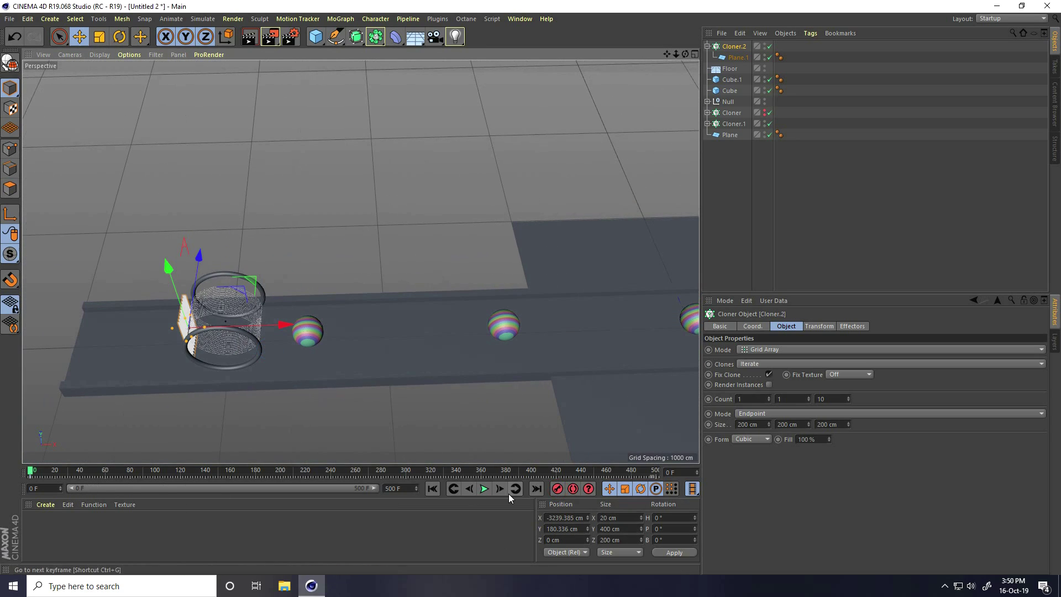
{"action": "left_click", "coordinate": [541, 489]}
{"action": "left_click_drag", "start_coordinate": [66, 486], "coordinate": [333, 499]}
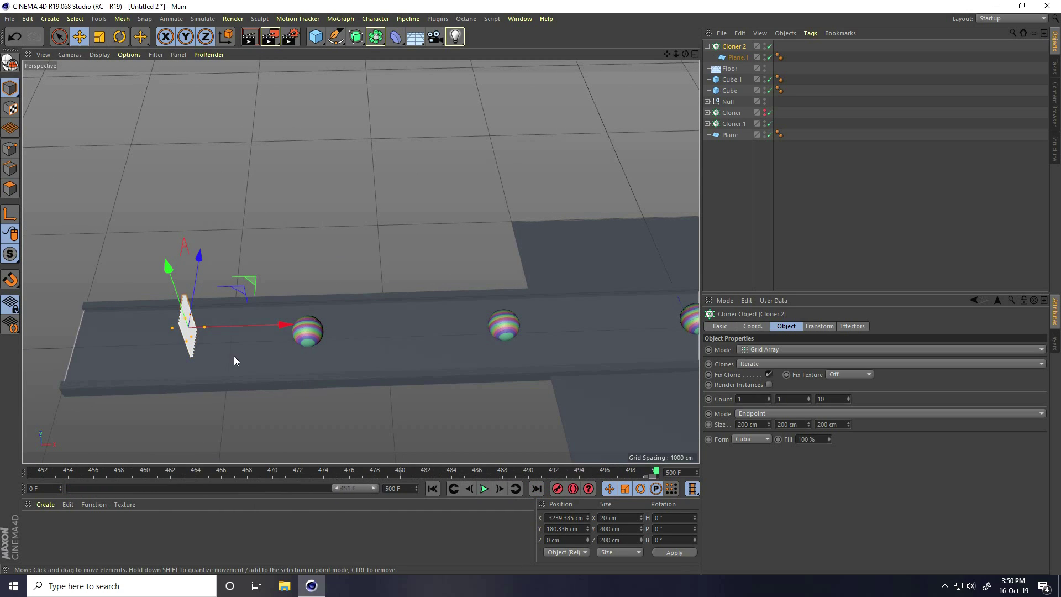
{"action": "scroll", "coordinate": [289, 359], "scroll_direction": "down", "scroll_amount": 2}
{"action": "middle_click_drag", "start_coordinate": [290, 363], "coordinate": [141, 343]}
{"action": "left_click_drag", "start_coordinate": [141, 344], "coordinate": [531, 292]}
{"action": "middle_click_drag", "start_coordinate": [635, 326], "coordinate": [348, 320], "text": "alt"}
{"action": "right_click_drag", "start_coordinate": [376, 300], "coordinate": [553, 262], "text": "alt"}
{"action": "scroll", "coordinate": [376, 391], "scroll_direction": "up", "scroll_amount": 4}
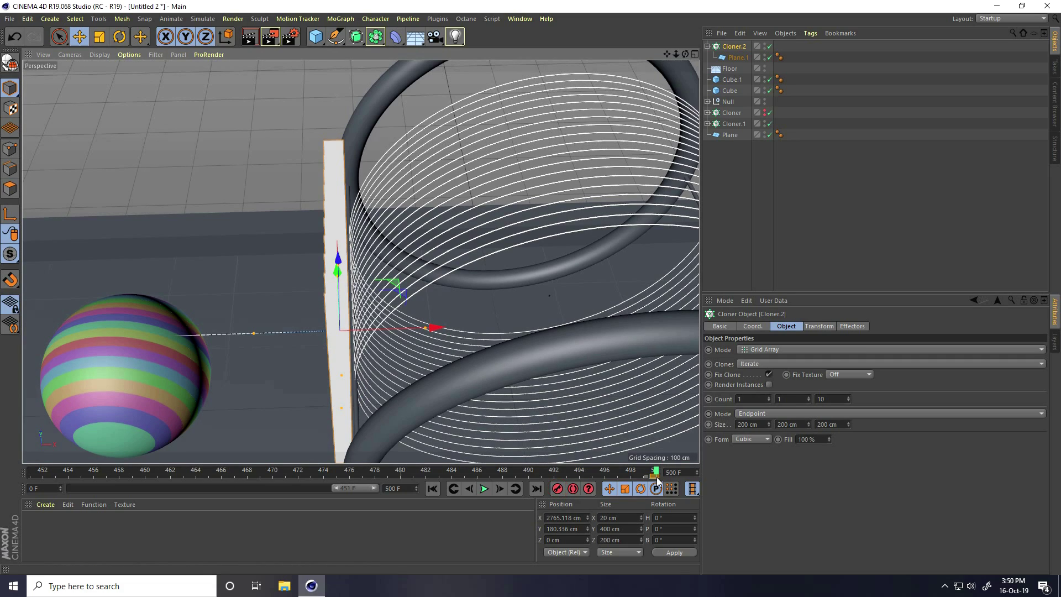
- Set the strip cloner's keys at frame 0 to Linear interpolation
{"action": "left_click", "coordinate": [353, 488]}
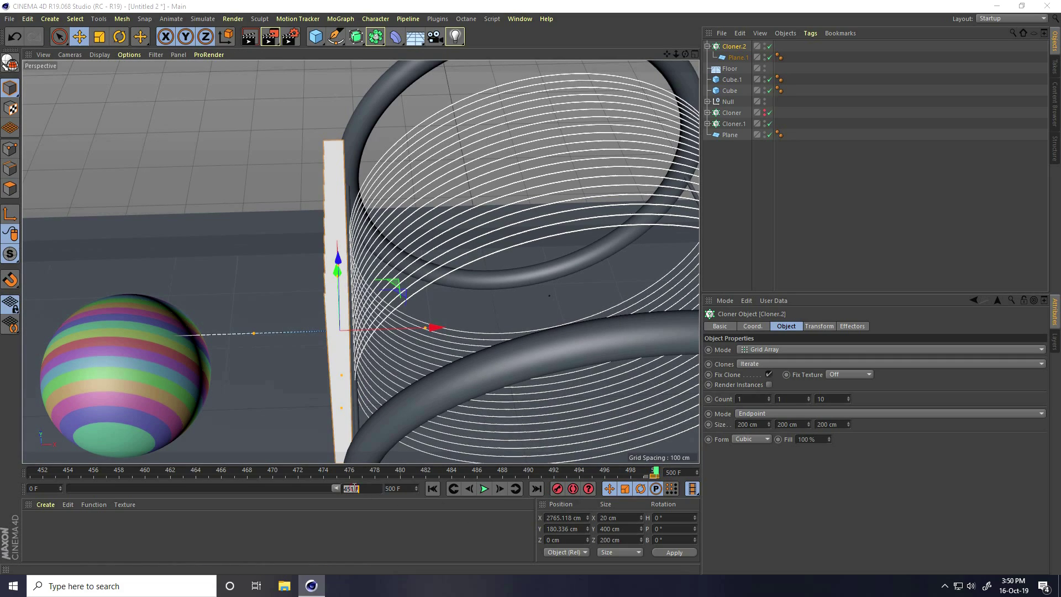
{"action": "left_click_drag", "start_coordinate": [334, 488], "coordinate": [234, 489]}
{"action": "left_click_drag", "start_coordinate": [374, 489], "coordinate": [103, 488]}
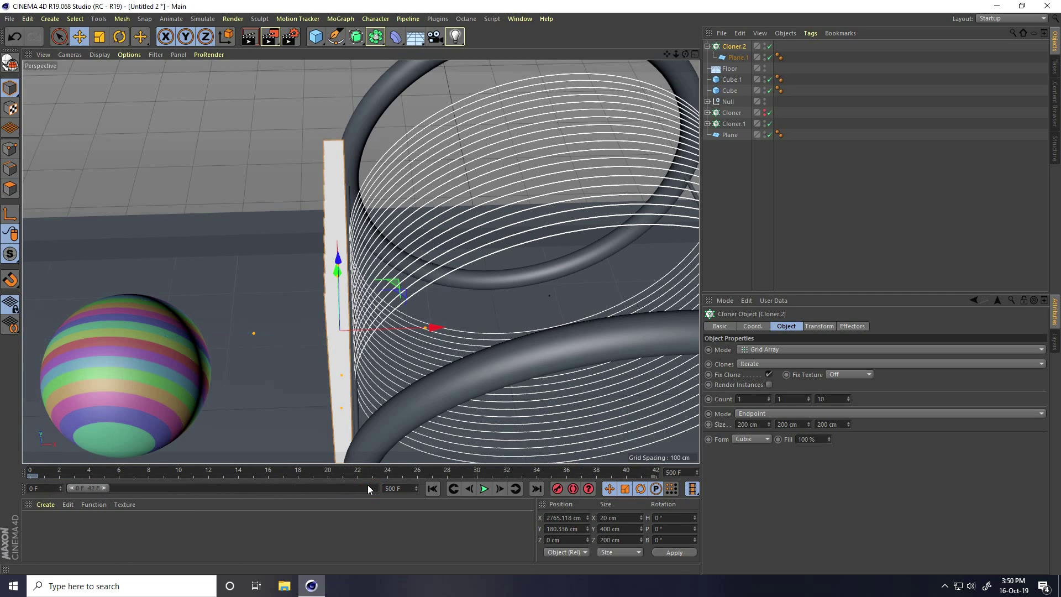
{"action": "left_click", "coordinate": [433, 488]}
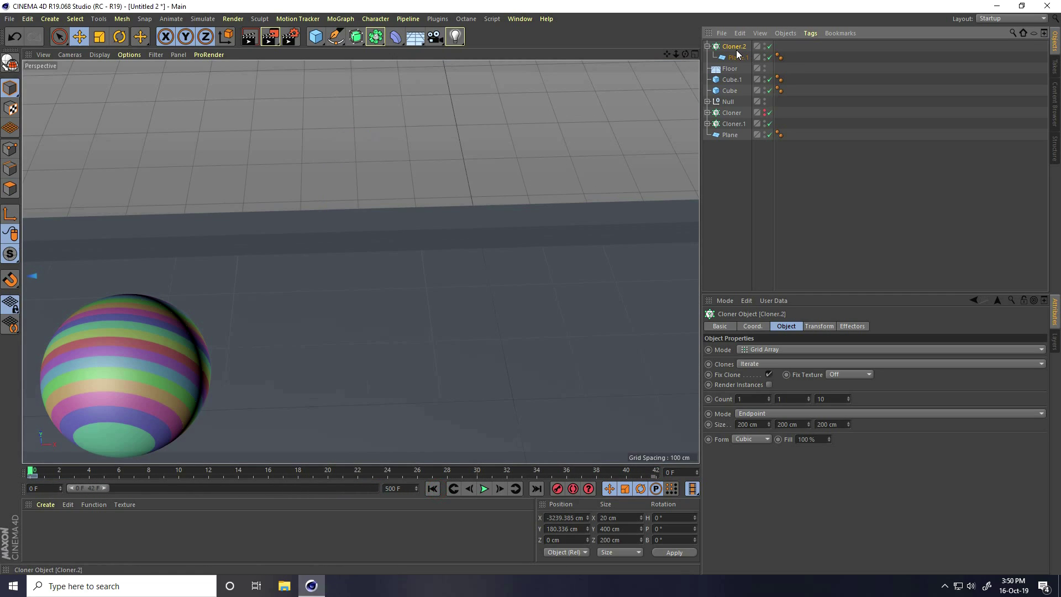
{"action": "left_click", "coordinate": [35, 477]}
{"action": "right_click_drag", "start_coordinate": [483, 239], "coordinate": [261, 284], "text": "alt"}
{"action": "middle_click_drag", "start_coordinate": [260, 284], "coordinate": [699, 318], "text": "alt"}
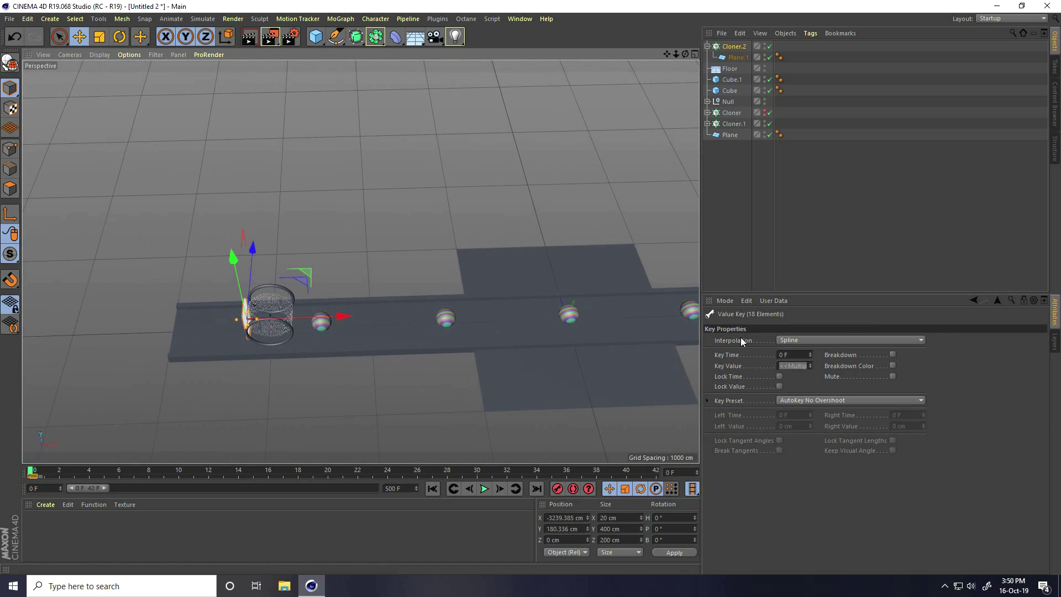
{"action": "left_click", "coordinate": [802, 340]}
{"action": "left_click", "coordinate": [801, 362]}
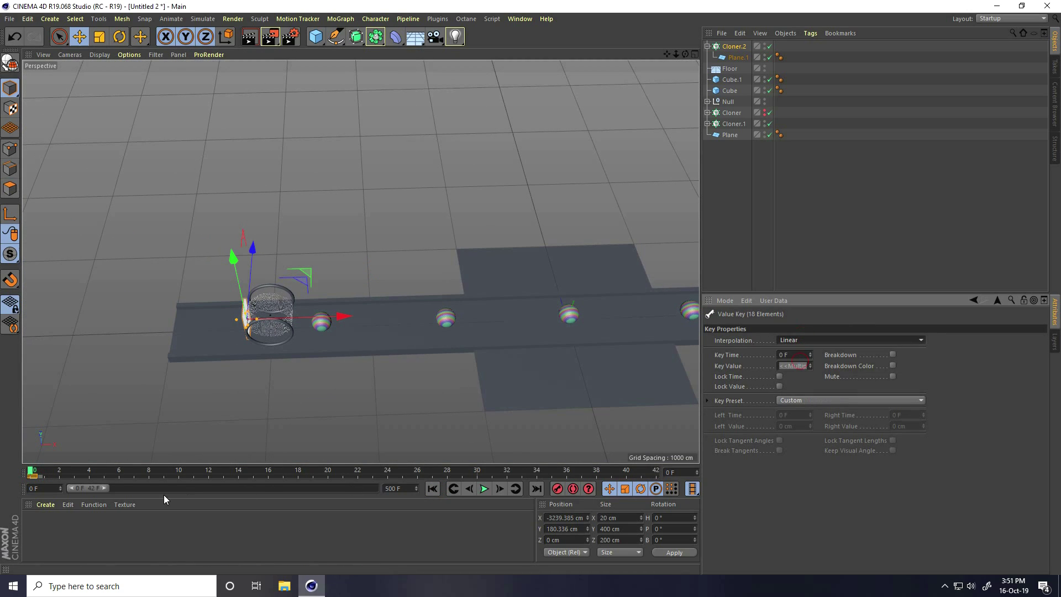
- Set the strip cloner's keys at frame 500 to Linear interpolation, return to frame 0 and restore the full preview range
{"action": "left_click_drag", "start_coordinate": [103, 490], "coordinate": [455, 502]}
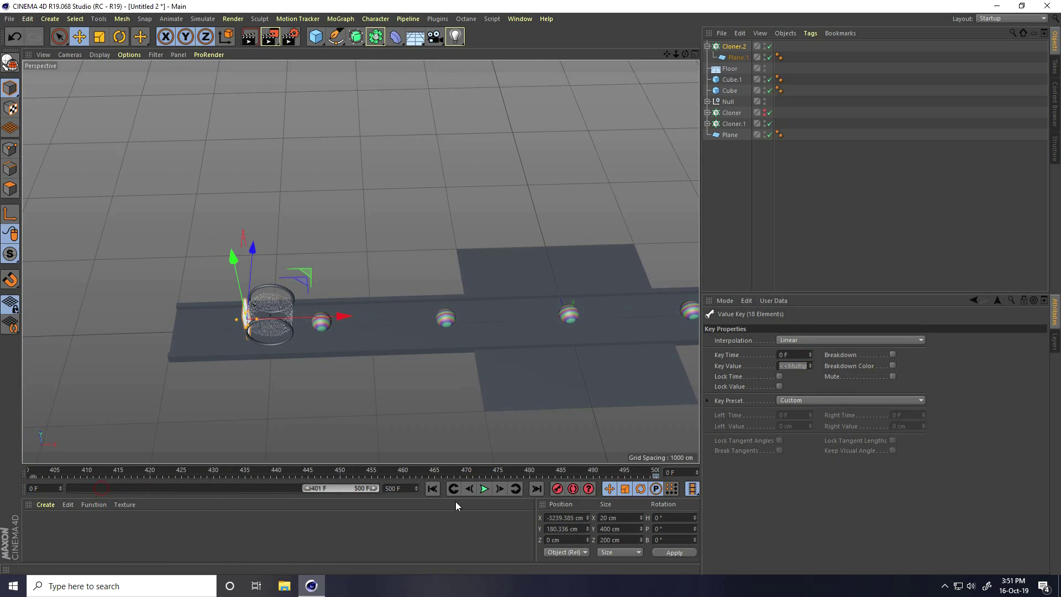
{"action": "left_click", "coordinate": [805, 340]}
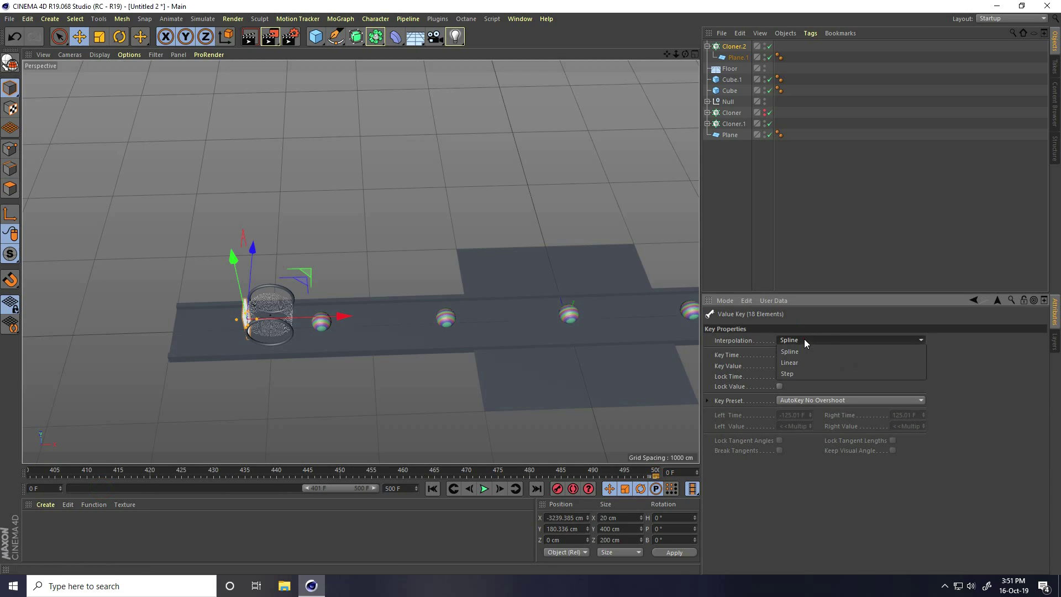
{"action": "left_click", "coordinate": [790, 362]}
{"action": "left_click_drag", "start_coordinate": [479, 369], "coordinate": [392, 326], "text": "alt"}
{"action": "left_click", "coordinate": [433, 489]}
{"action": "double_click", "coordinate": [343, 489]}
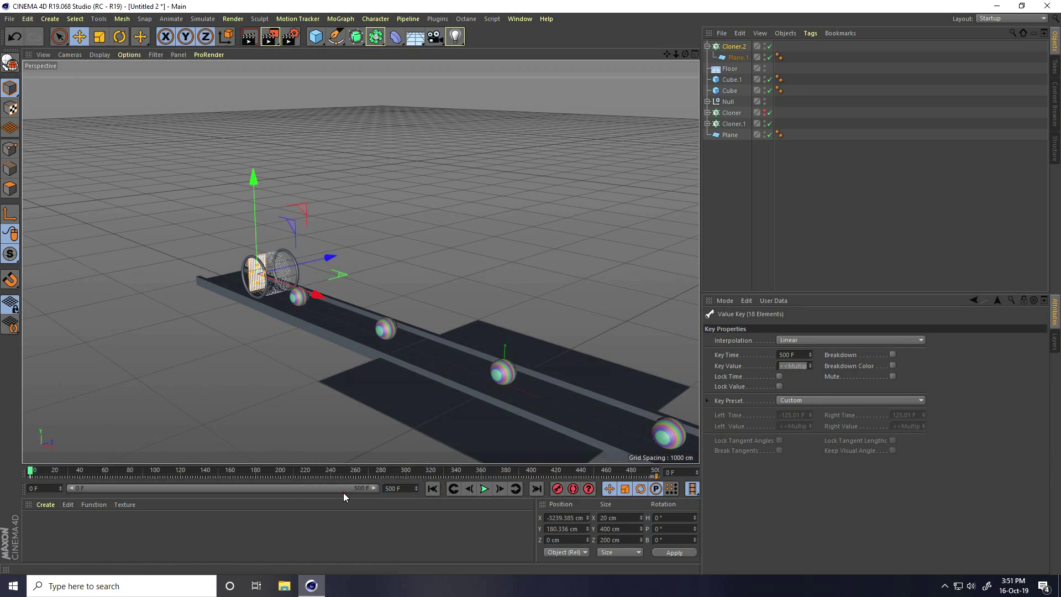
- Play the animation to check the cage and strips travelling together along the track, stop it and return to frame 0
{"action": "left_click", "coordinate": [485, 488]}
{"action": "left_click", "coordinate": [497, 294]}
{"action": "left_click_drag", "start_coordinate": [575, 320], "coordinate": [344, 361], "text": "alt"}
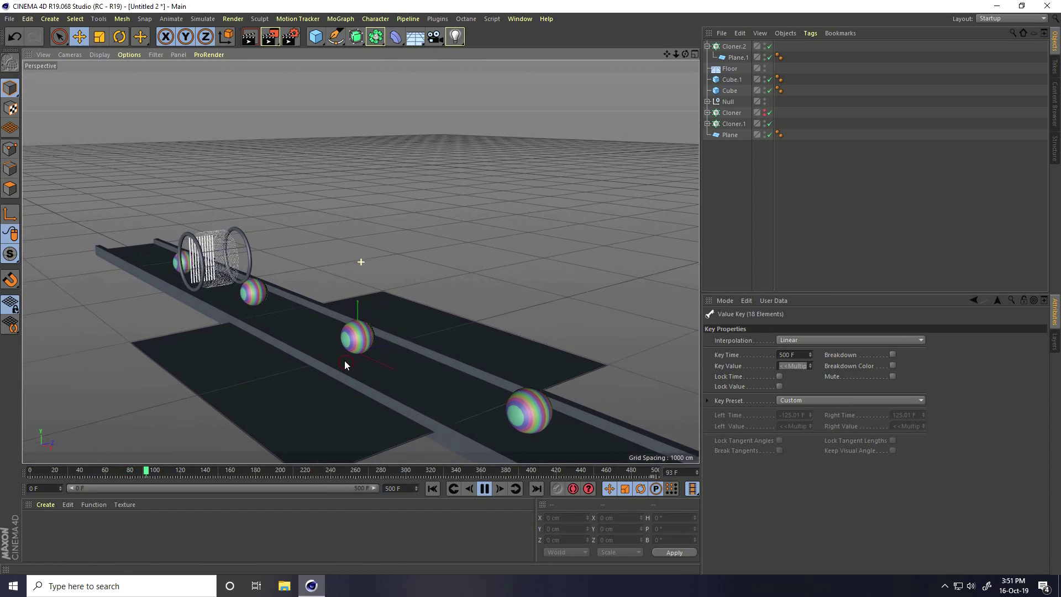
{"action": "middle_click_drag", "start_coordinate": [344, 361], "coordinate": [261, 320], "text": "alt"}
{"action": "right_click_drag", "start_coordinate": [261, 321], "coordinate": [305, 334], "text": "alt"}
{"action": "left_click_drag", "start_coordinate": [305, 334], "coordinate": [267, 309], "text": "alt"}
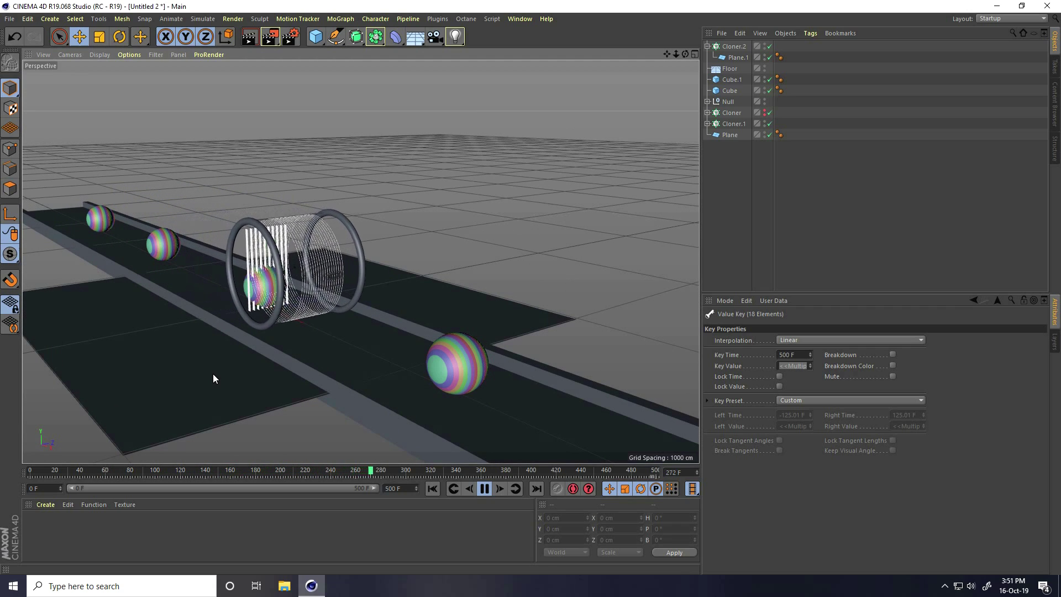
{"action": "middle_click_drag", "start_coordinate": [494, 372], "coordinate": [399, 327], "text": "alt"}
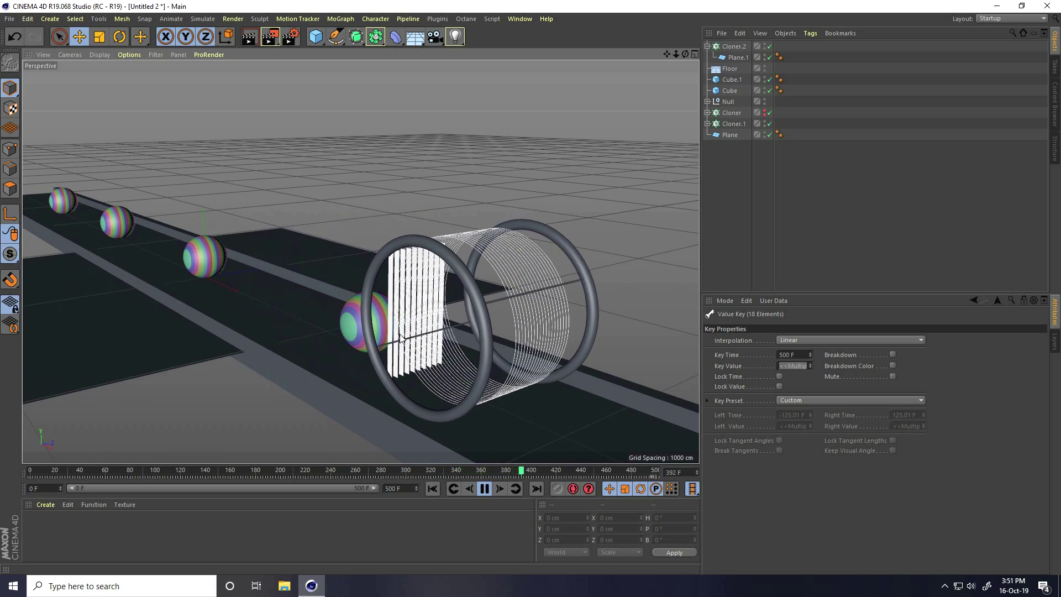
{"action": "left_click_drag", "start_coordinate": [399, 333], "coordinate": [321, 254], "text": "alt"}
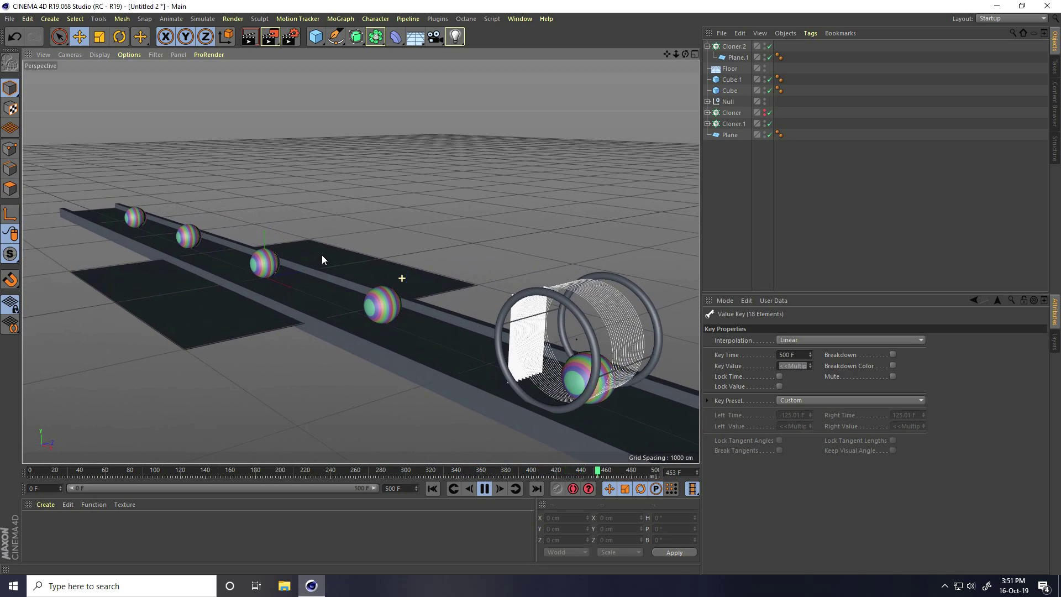
{"action": "left_click", "coordinate": [483, 489]}
{"action": "left_click", "coordinate": [432, 489]}
{"action": "mouse_move", "coordinate": [224, 249]}
{"action": "left_mouse_down", "text": "alt"}
{"action": "mouse_move", "coordinate": [230, 236]}
{"action": "mouse_move", "coordinate": [244, 248]}
{"action": "left_mouse_up", "text": "alt"}
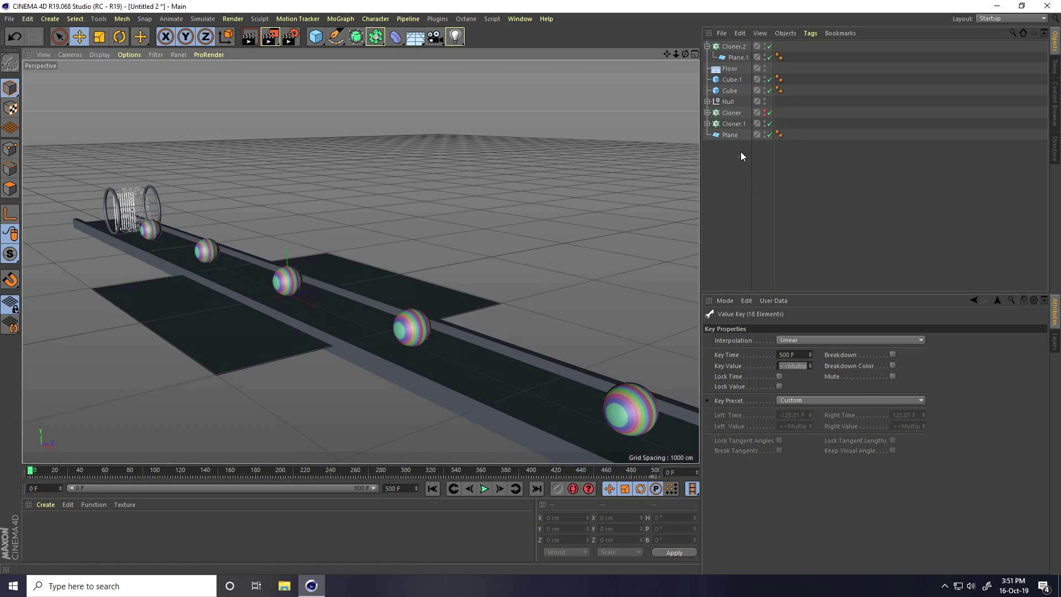
- Add a Collider Body tag to the track's floor plane, with 0% bounce and 200% friction
{"action": "left_click", "coordinate": [729, 137]}
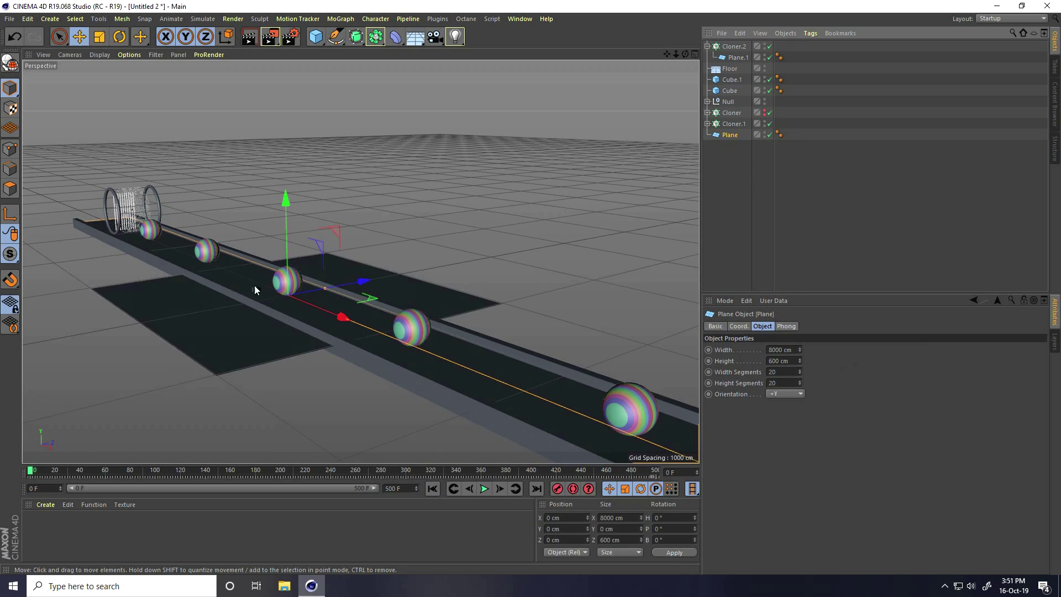
{"action": "right_click", "coordinate": [727, 135]}
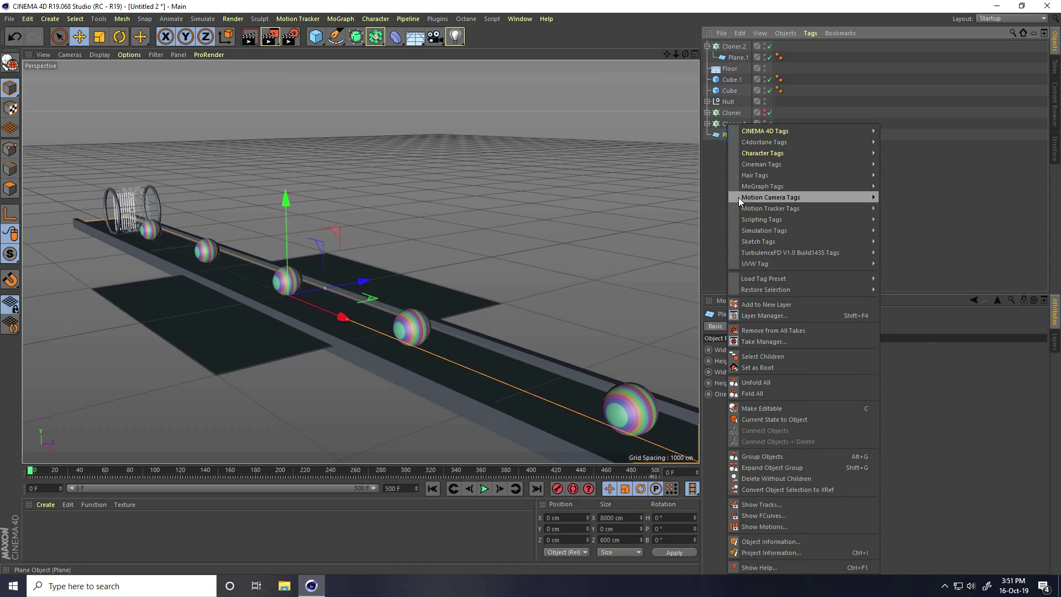
{"action": "mouse_move", "coordinate": [750, 232]}
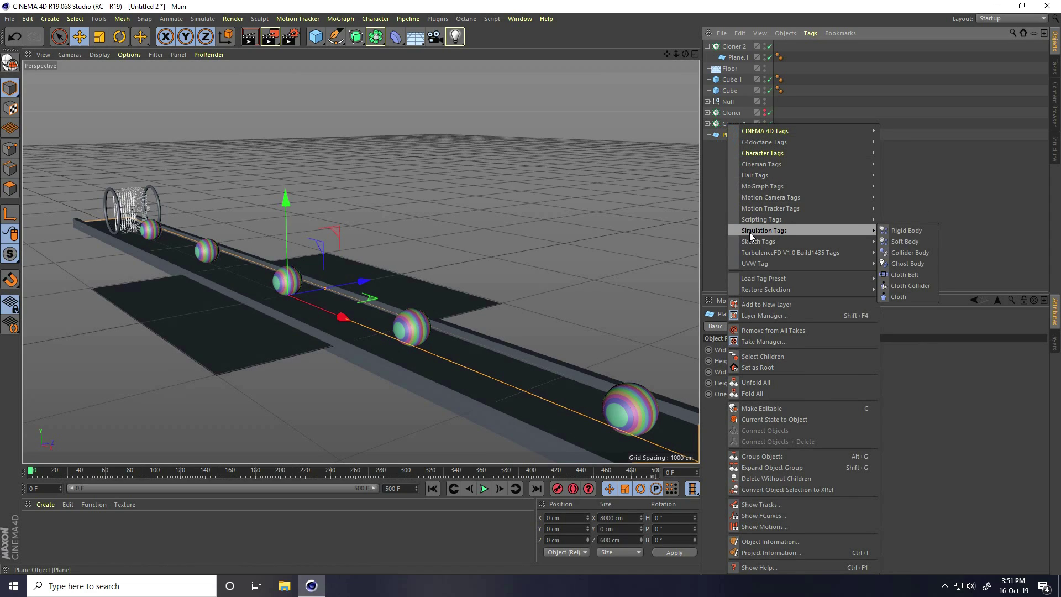
{"action": "left_click", "coordinate": [900, 257]}
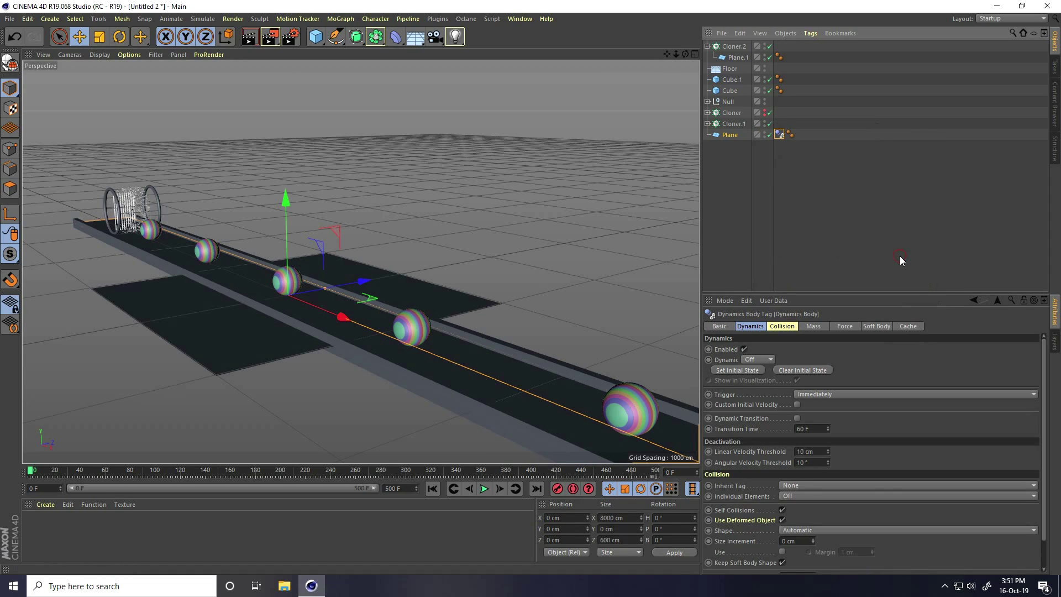
{"action": "left_click", "coordinate": [775, 328]}
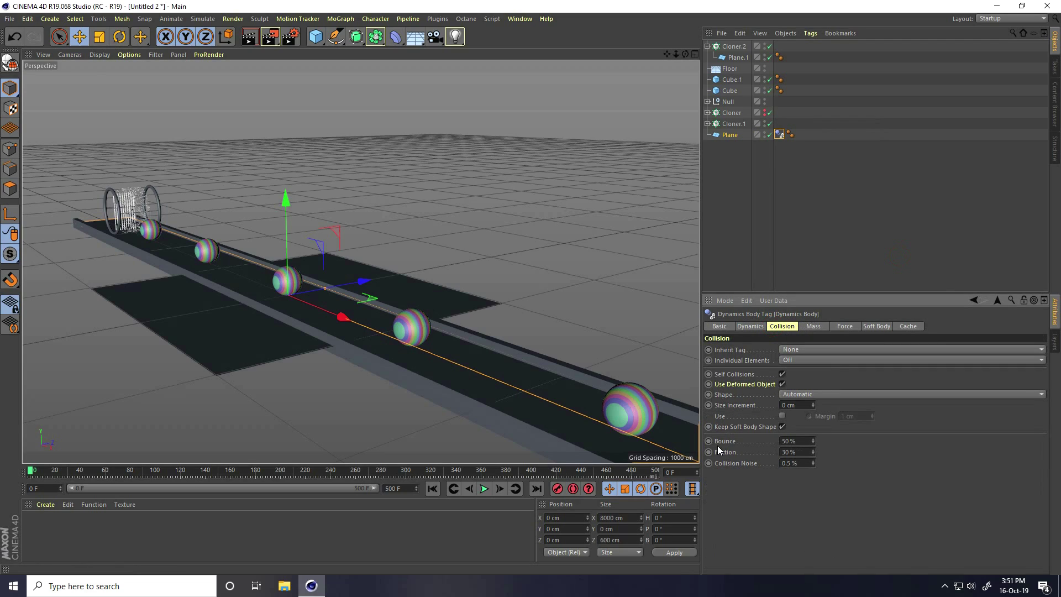
{"action": "type", "text": "0"}
{"action": "key", "text": "Tab"}
{"action": "key", "text": "Return"}
- Add a Rigid Body tag to the Voronoi Fracture object inside the sphere cloner Cloner.1
{"action": "scroll", "coordinate": [101, 201], "scroll_direction": "up", "scroll_amount": 5}
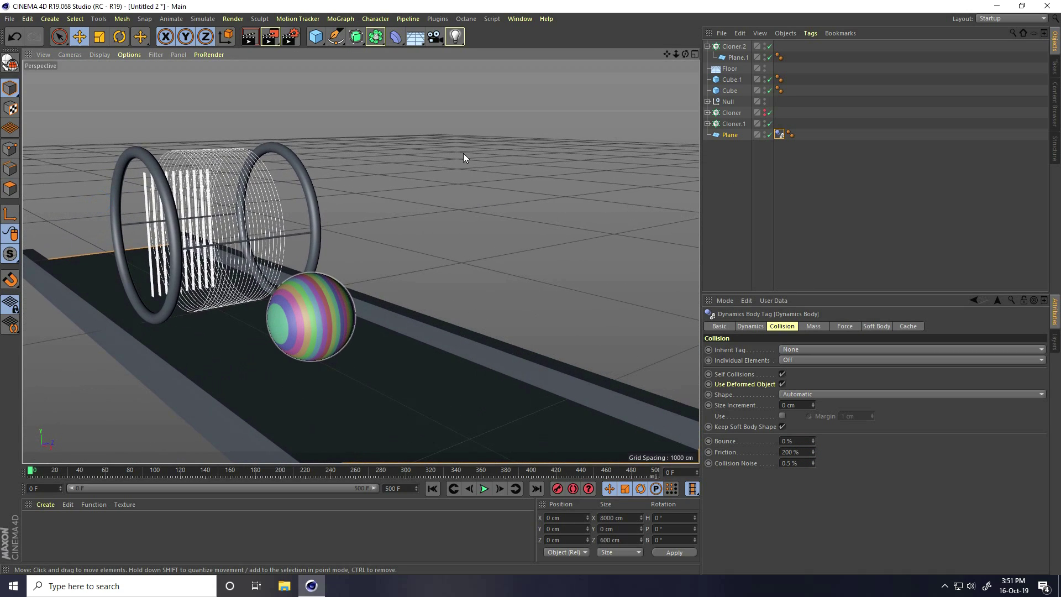
{"action": "left_click", "coordinate": [707, 123]}
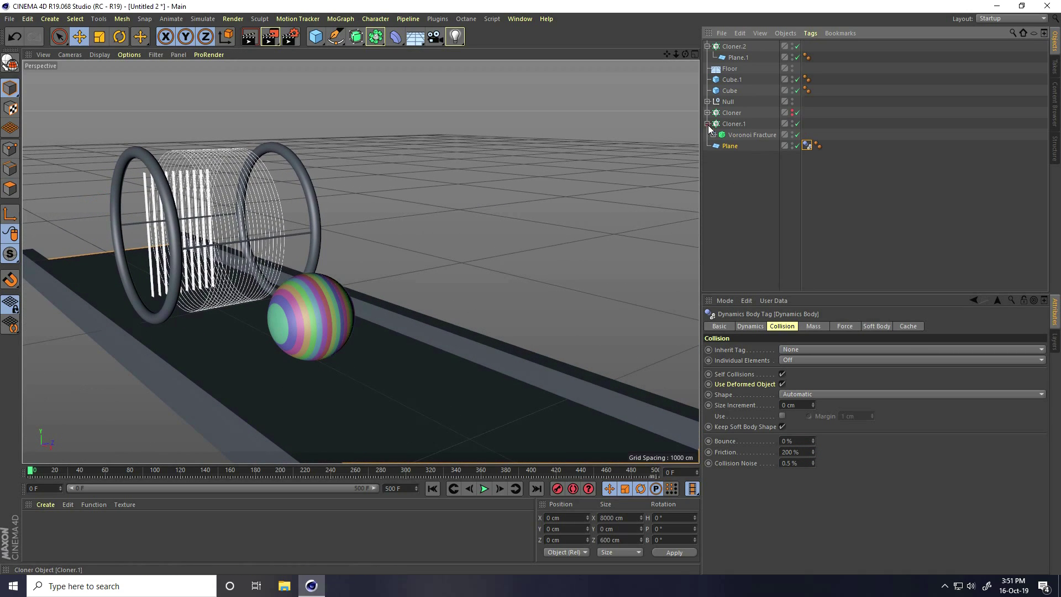
{"action": "left_click", "coordinate": [744, 137]}
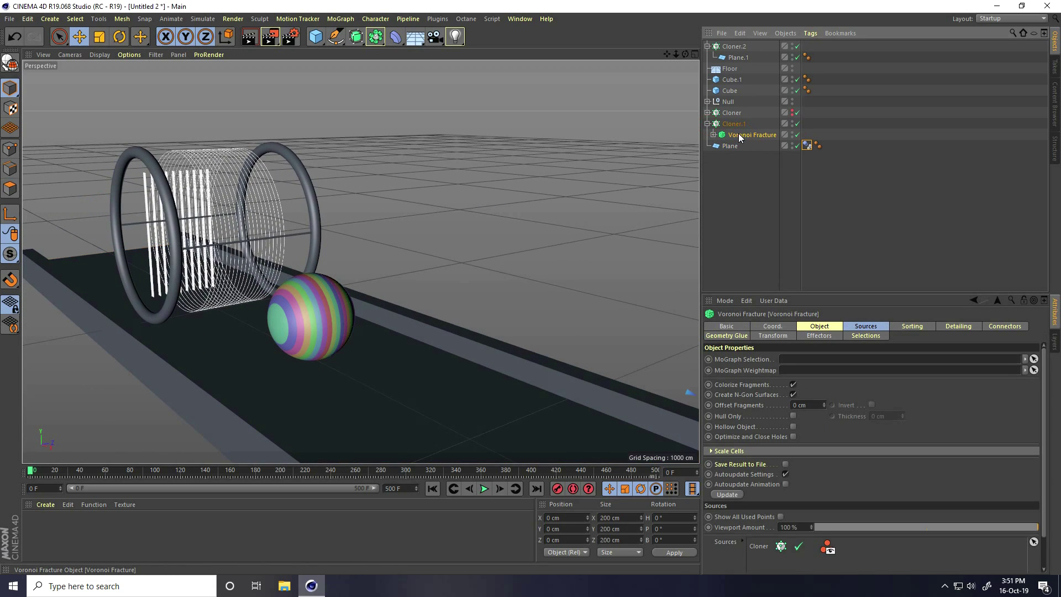
{"action": "right_click", "coordinate": [742, 133]}
{"action": "mouse_move", "coordinate": [758, 230]}
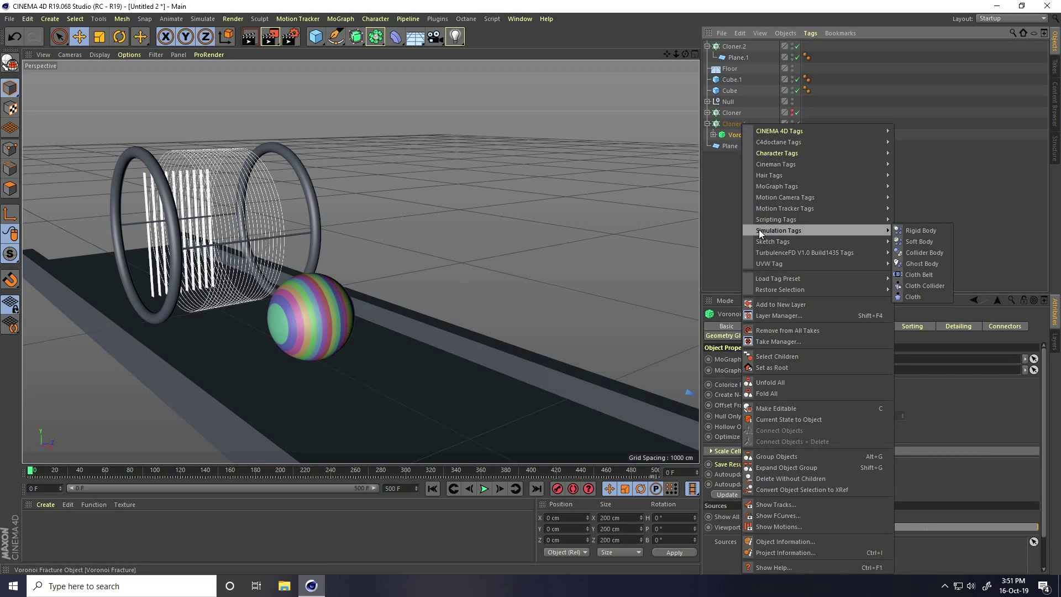
{"action": "left_click", "coordinate": [923, 232]}
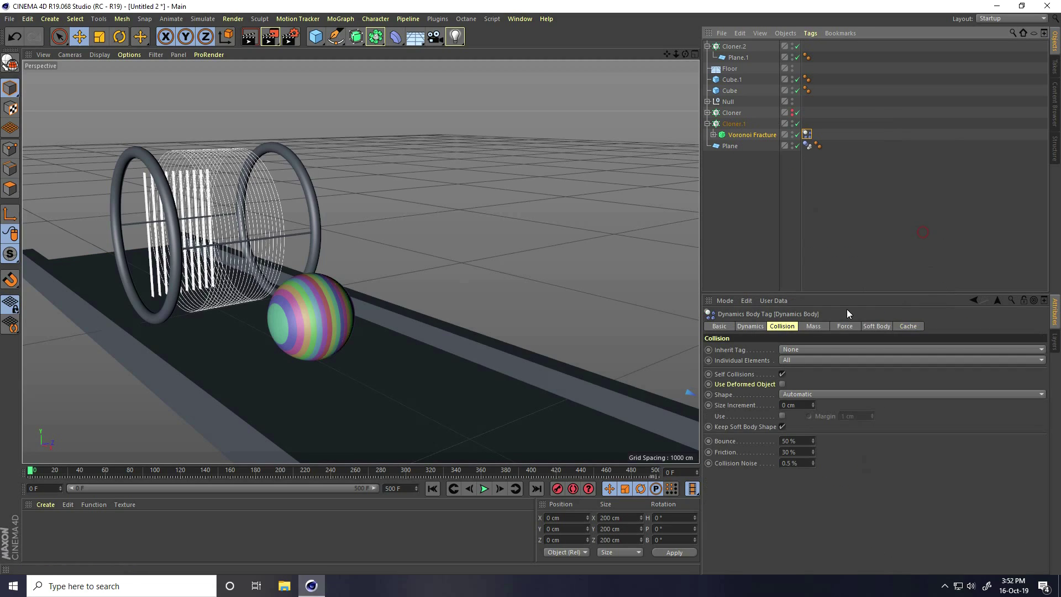
- Set the bounce and friction of the Voronoi Fracture's rigid body to 0%
{"action": "left_click", "coordinate": [815, 441]}
{"action": "type", "text": "0"}
{"action": "key", "text": "Tab"}
{"action": "type", "text": "0"}
{"action": "key", "text": "Return"}
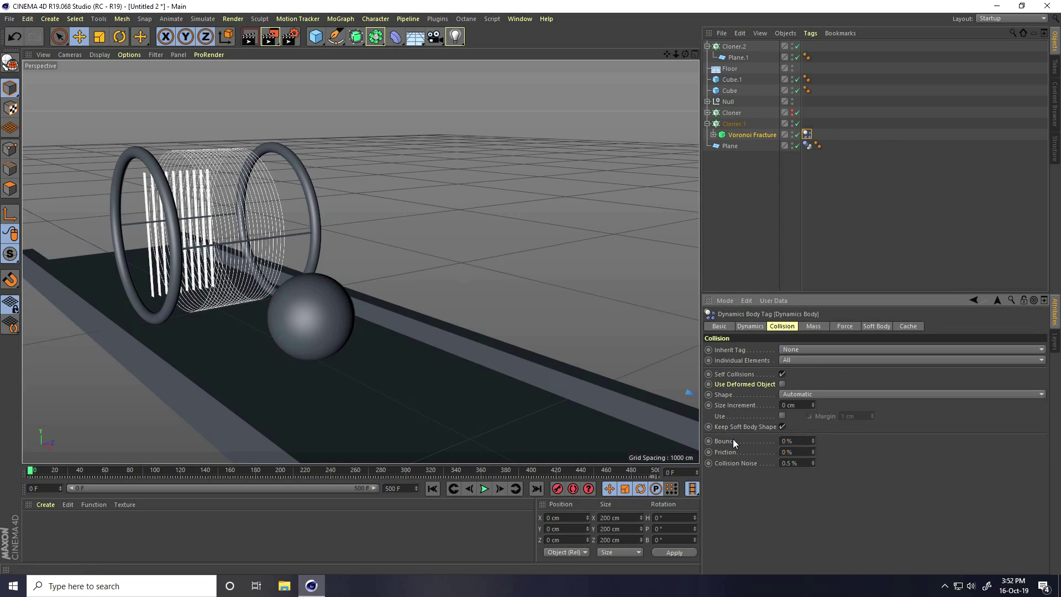
- Set the Voronoi Fracture's rigid body to trigger On Collision
{"action": "left_click", "coordinate": [754, 324]}
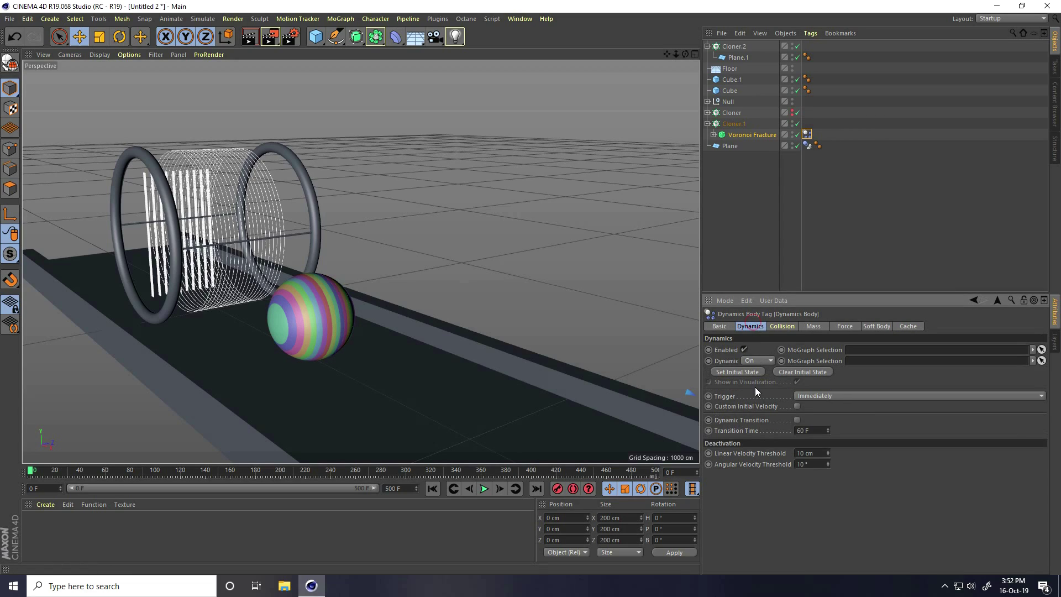
{"action": "left_click", "coordinate": [799, 397]}
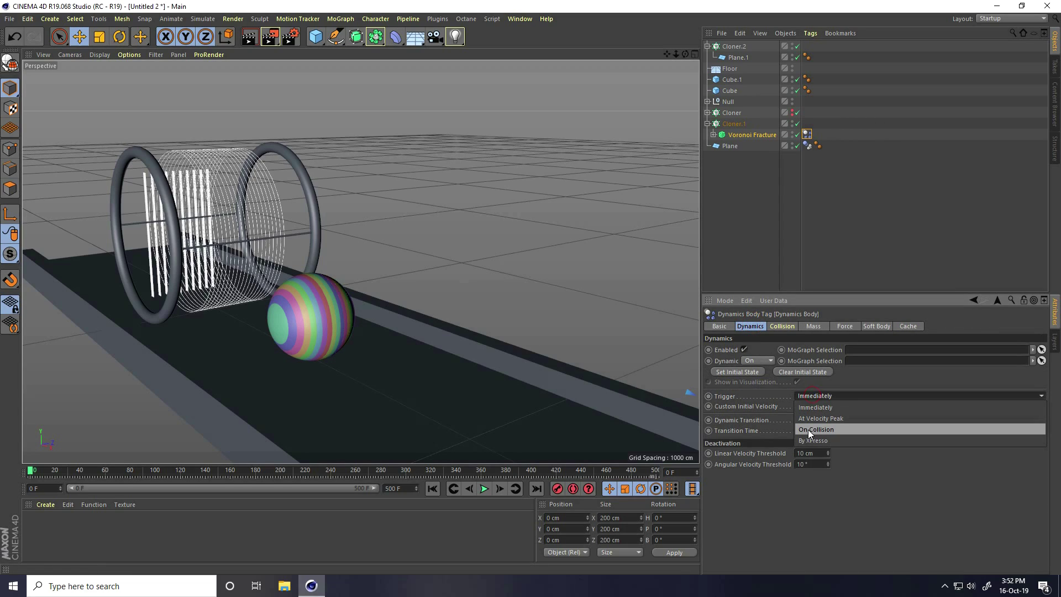
{"action": "left_click", "coordinate": [831, 429]}
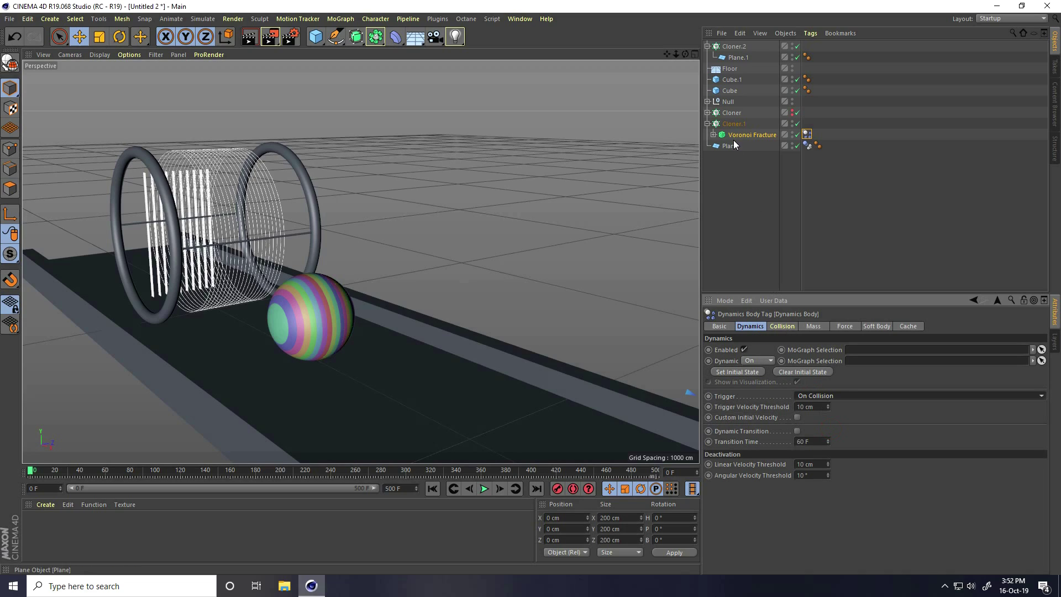
- Add a Collider Body tag to the plane inside the strip cloner Cloner.2
{"action": "left_click", "coordinate": [707, 123]}
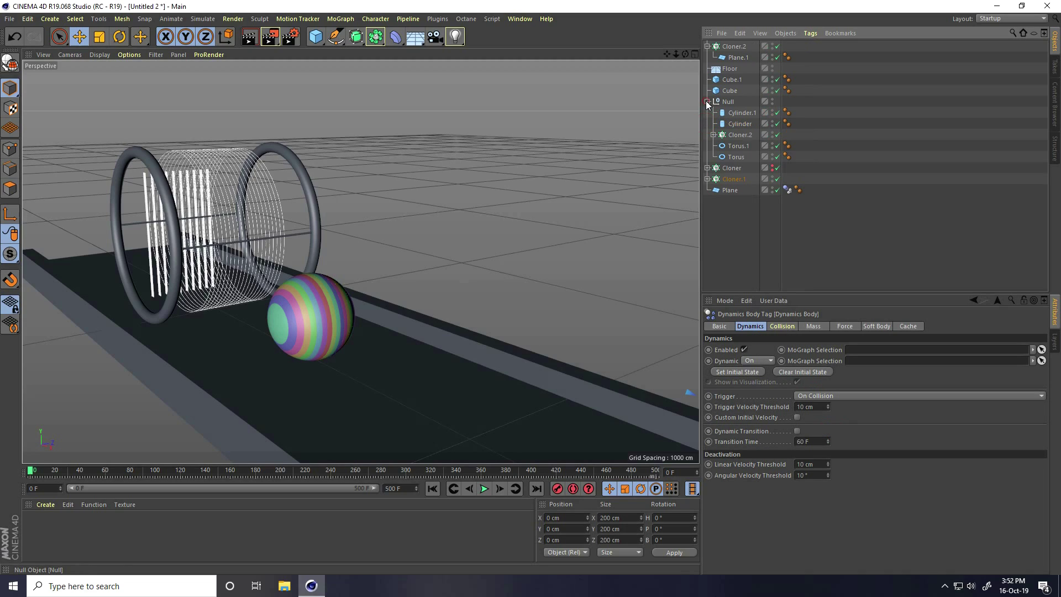
{"action": "left_click", "coordinate": [728, 56]}
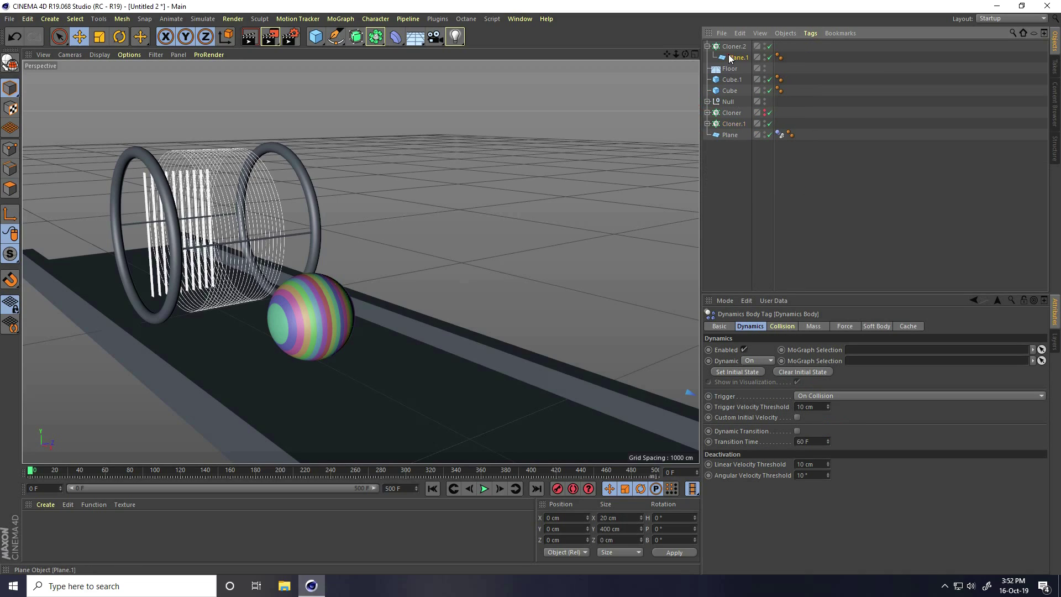
{"action": "scroll", "coordinate": [121, 198], "scroll_direction": "up", "scroll_amount": 3}
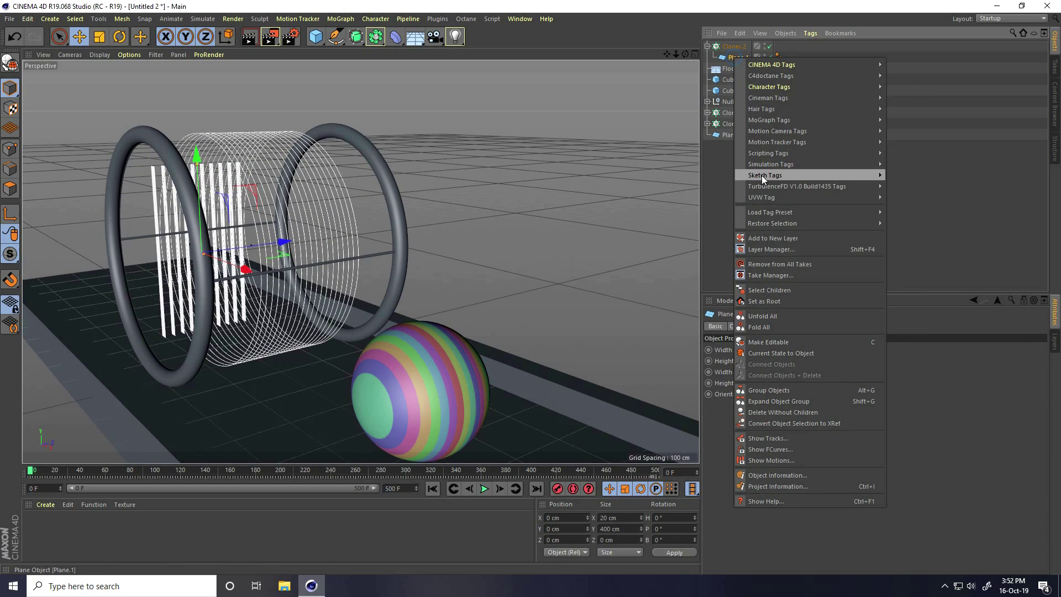
{"action": "mouse_move", "coordinate": [769, 165]}
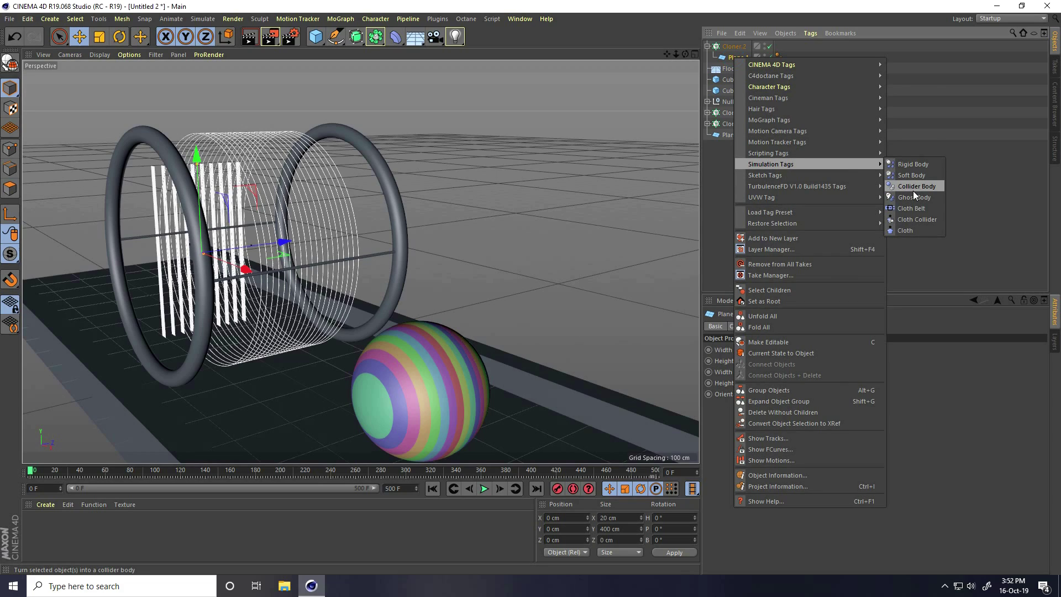
{"action": "left_click", "coordinate": [933, 190]}
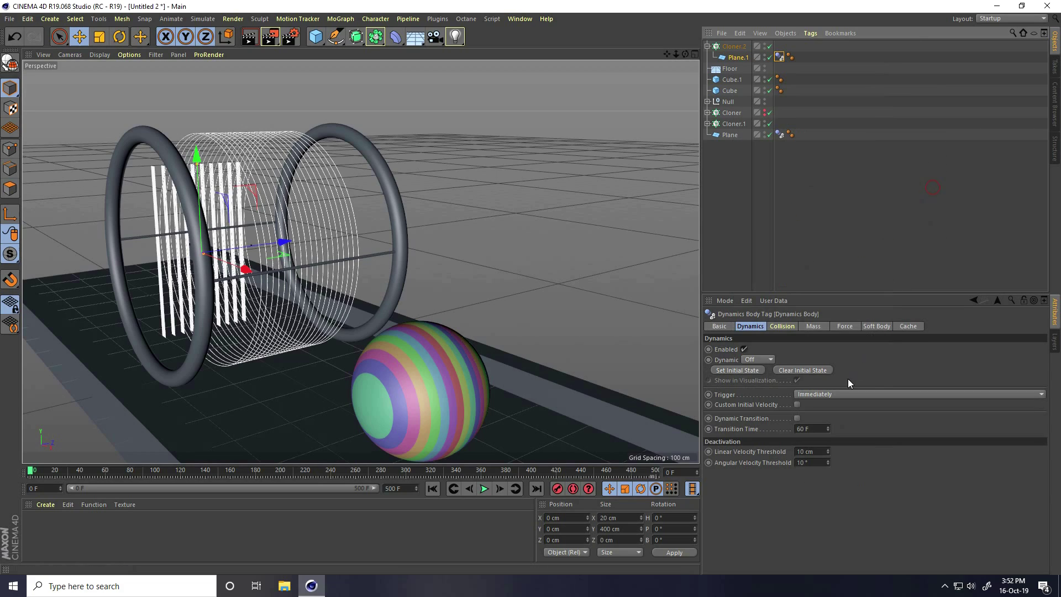
- Set the strip plane's collider to 0% bounce and 0% friction
{"action": "left_click", "coordinate": [783, 326]}
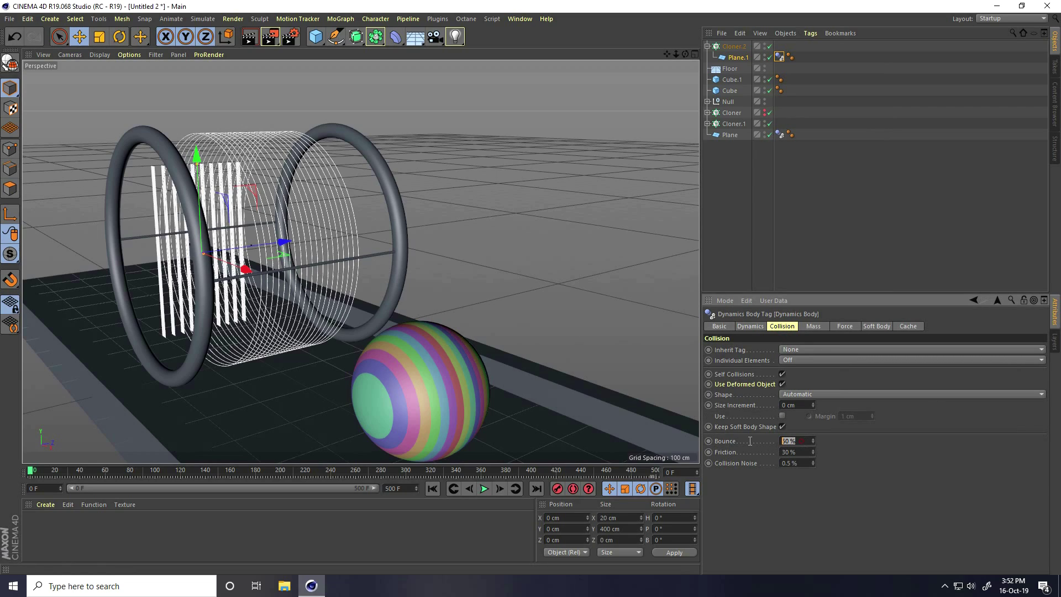
{"action": "type", "text": "0"}
{"action": "key", "text": "Tab"}
{"action": "type", "text": "0"}
{"action": "key", "text": "Return"}
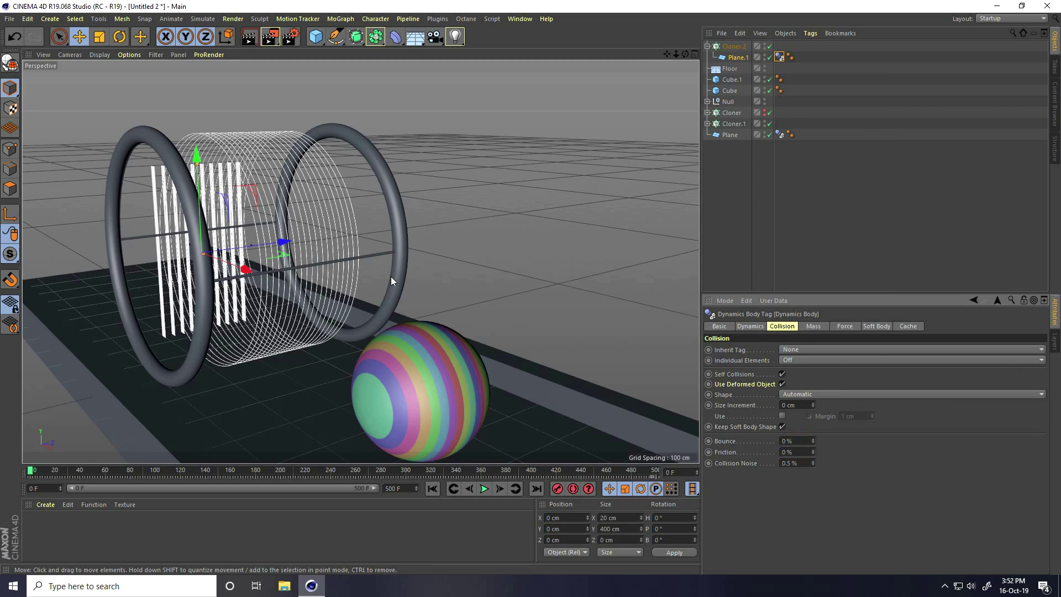
- Copy the floor plane's Collider Body tag to both track walls, Cube and Cube.1
{"action": "scroll", "coordinate": [391, 281], "scroll_direction": "down", "scroll_amount": 4}
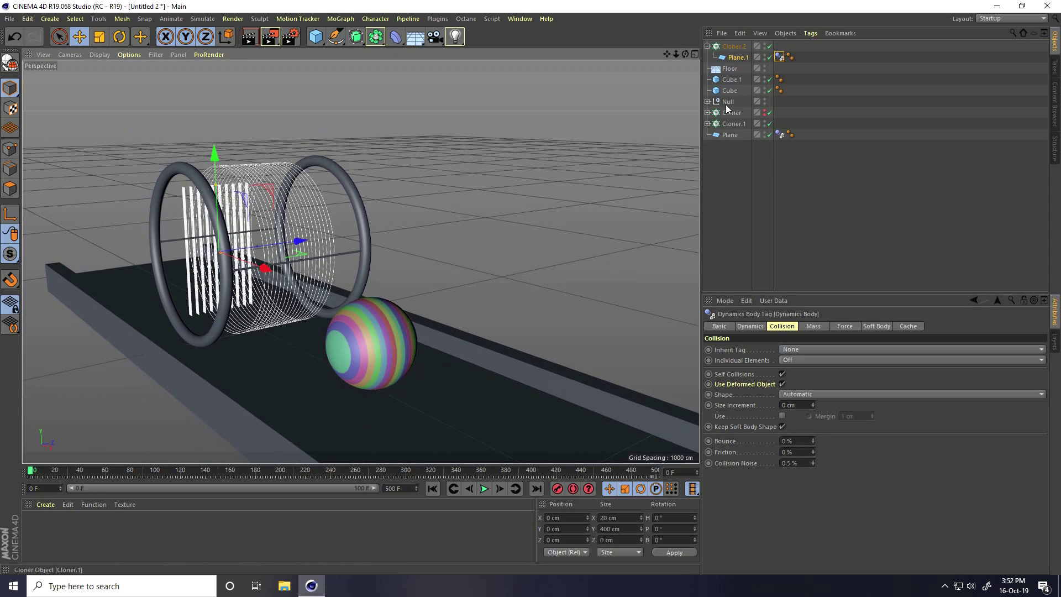
{"action": "left_click", "coordinate": [197, 389]}
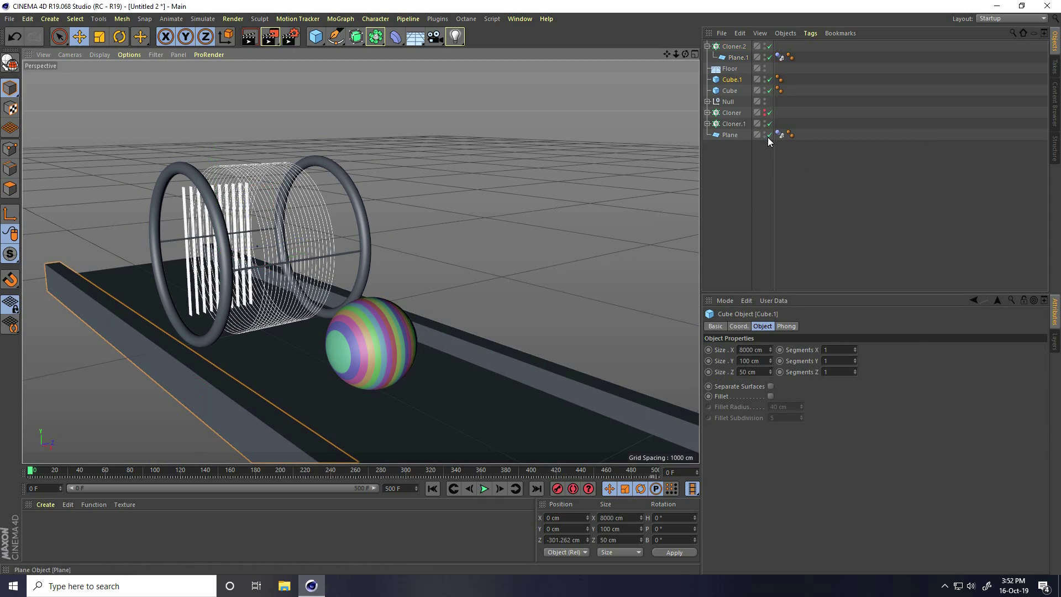
{"action": "left_click_drag", "start_coordinate": [741, 97], "coordinate": [758, 99], "text": "ctrl"}
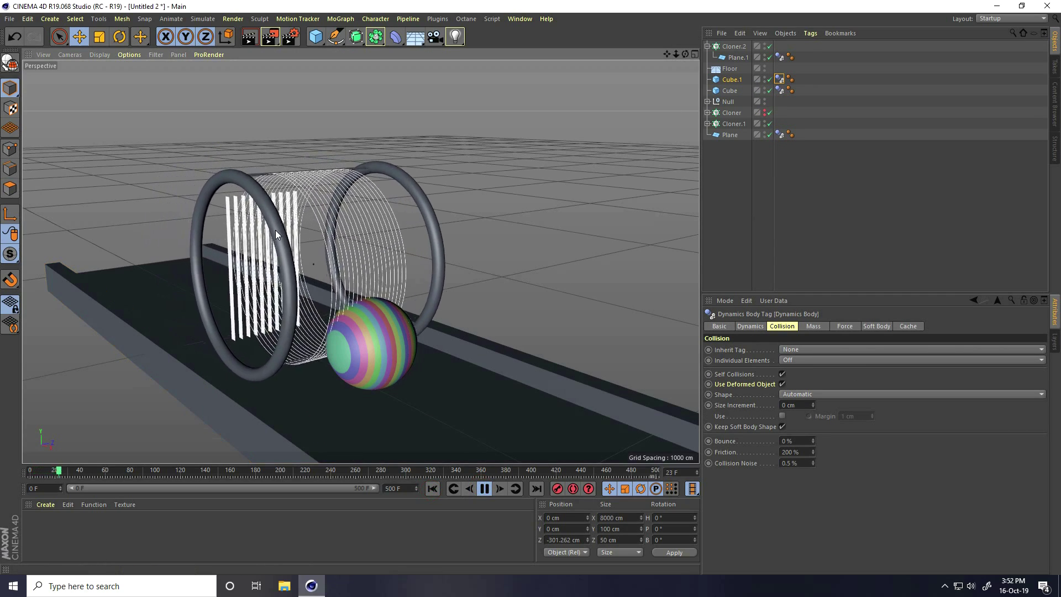
- Play the simulation and follow the cage along the track to examine how the strips slice the spheres, then stop playback
{"action": "right_click_drag", "start_coordinate": [228, 233], "coordinate": [151, 253], "text": "alt"}
{"action": "middle_click_drag", "start_coordinate": [362, 268], "coordinate": [161, 212], "text": "alt"}
{"action": "right_click_drag", "start_coordinate": [162, 211], "coordinate": [128, 241], "text": "alt"}
{"action": "left_click_drag", "start_coordinate": [272, 304], "coordinate": [277, 330], "text": "alt"}
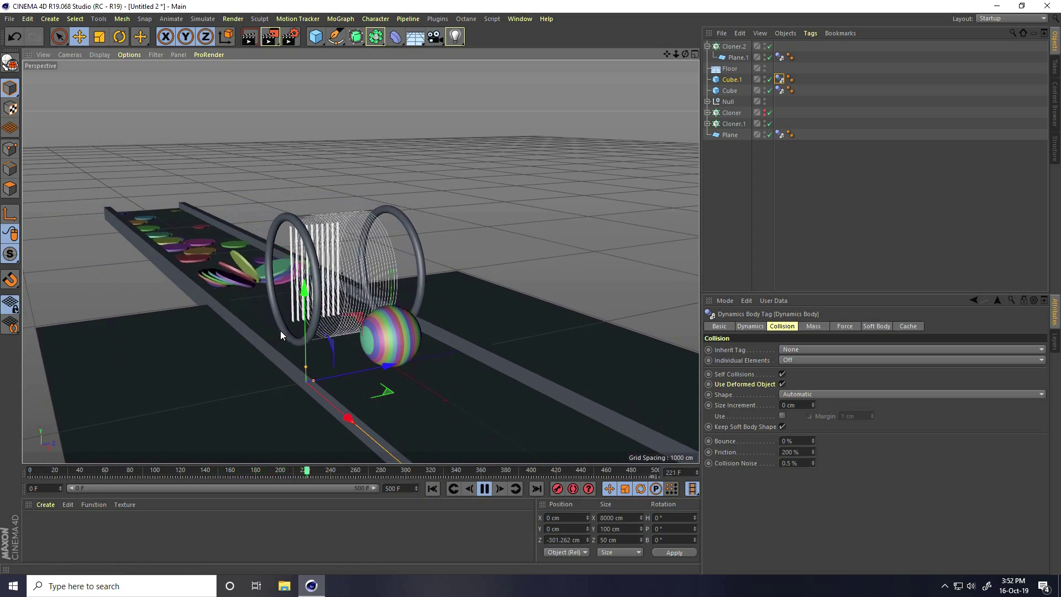
{"action": "middle_click_drag", "start_coordinate": [447, 328], "coordinate": [307, 253], "text": "alt"}
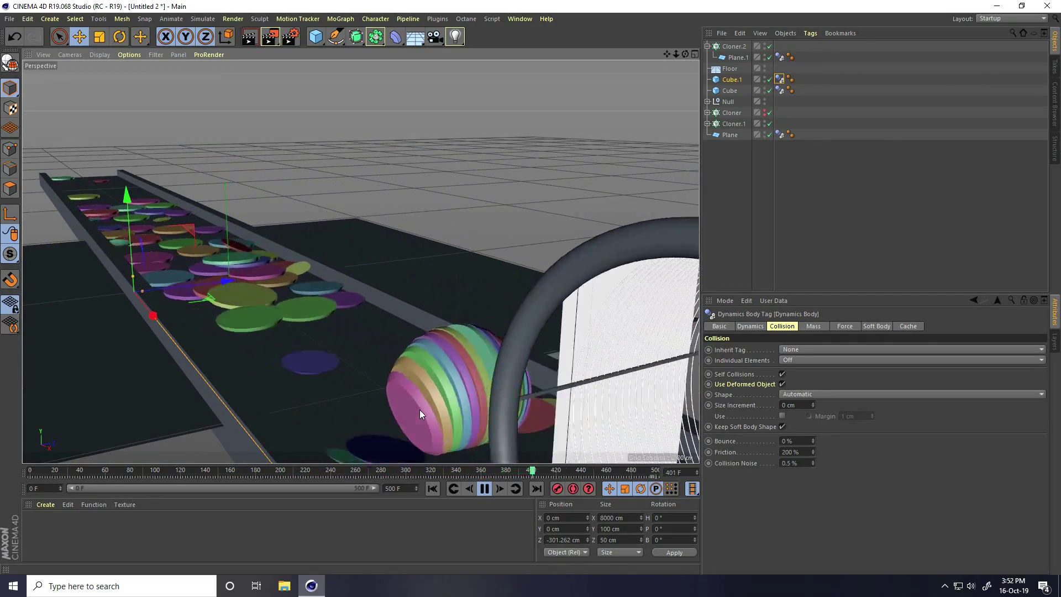
{"action": "right_click_drag", "start_coordinate": [420, 409], "coordinate": [224, 278], "text": "alt"}
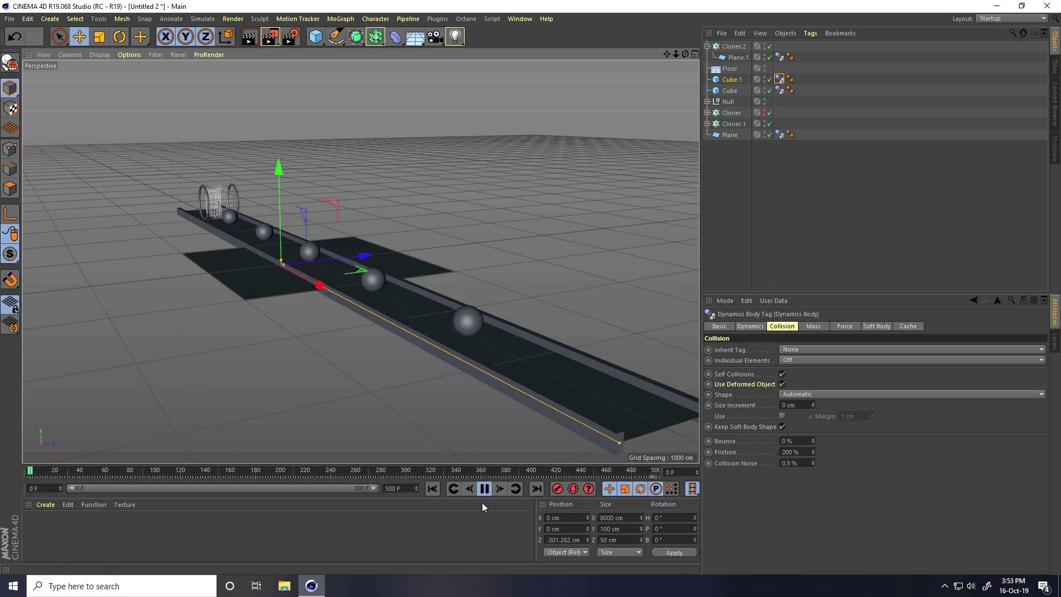
{"action": "left_click", "coordinate": [484, 487]}
- Set the friction of the Voronoi Fracture's rigid body to 50% and play the simulation
{"action": "right_click_drag", "start_coordinate": [227, 197], "coordinate": [349, 151], "text": "alt"}
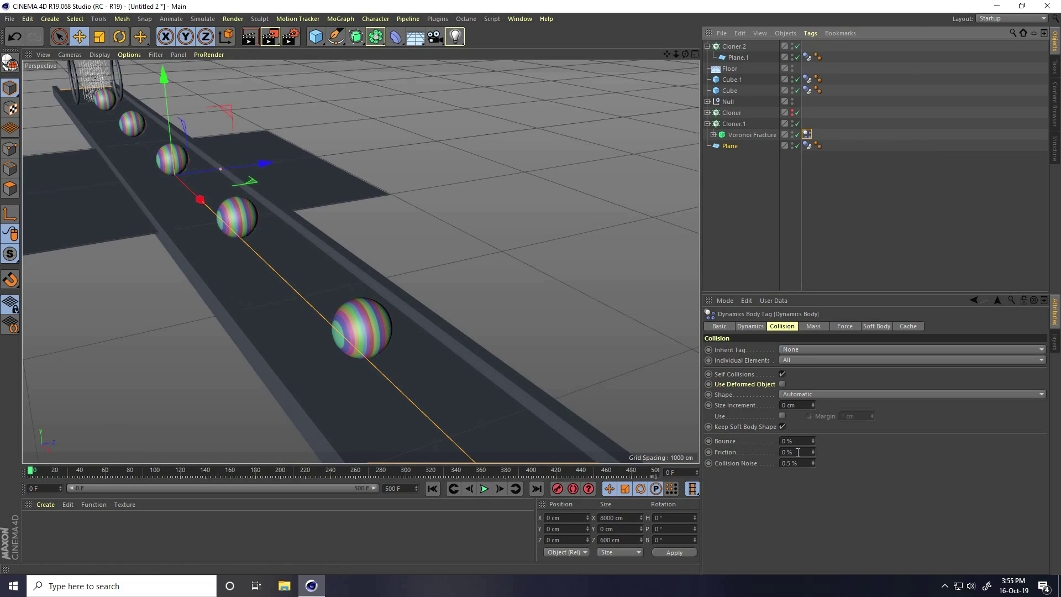
{"action": "left_click_drag", "start_coordinate": [798, 452], "coordinate": [734, 459]}
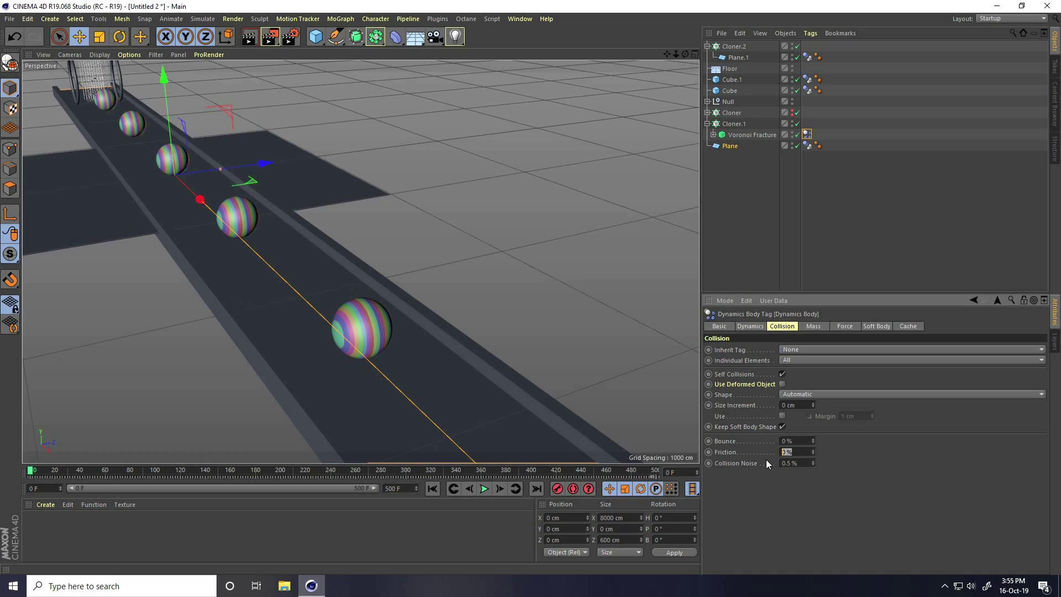
{"action": "type", "text": "50"}
{"action": "key", "text": "Return"}
{"action": "left_click", "coordinate": [483, 488]}
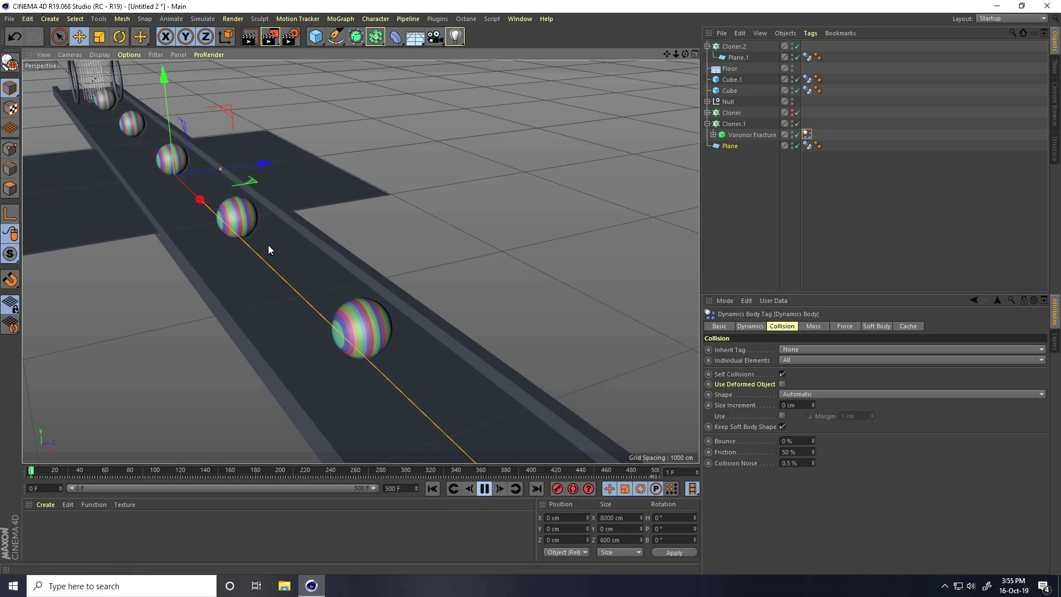
- Follow the cage along the track during playback to examine the sphere slicing, stop playback and return to frame 0
{"action": "middle_click_drag", "start_coordinate": [267, 244], "coordinate": [317, 290], "text": "alt"}
{"action": "right_click_drag", "start_coordinate": [157, 121], "coordinate": [174, 88], "text": "alt"}
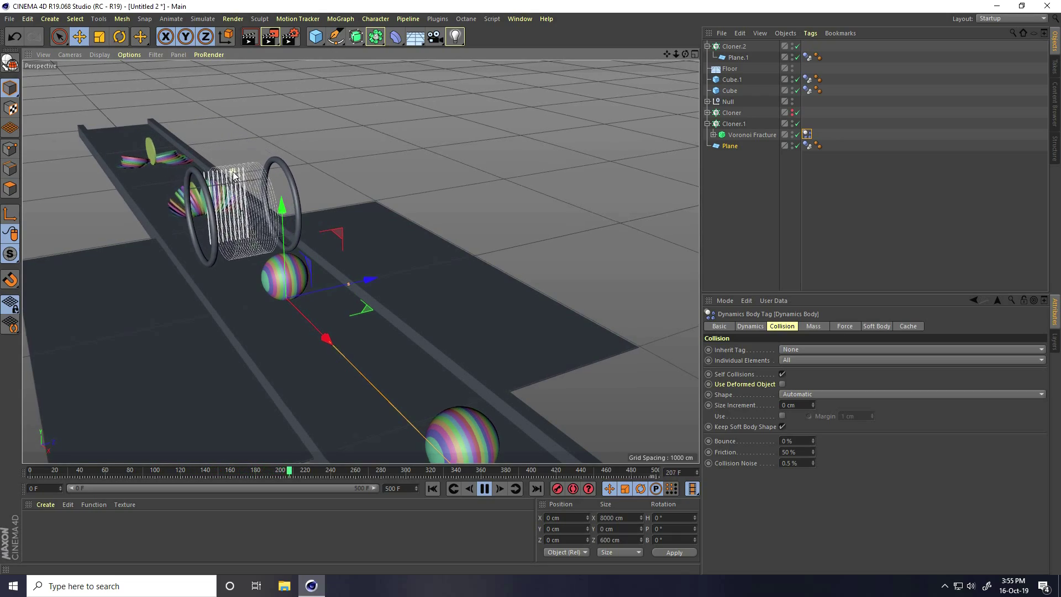
{"action": "scroll", "coordinate": [285, 227], "scroll_direction": "up", "scroll_amount": 4}
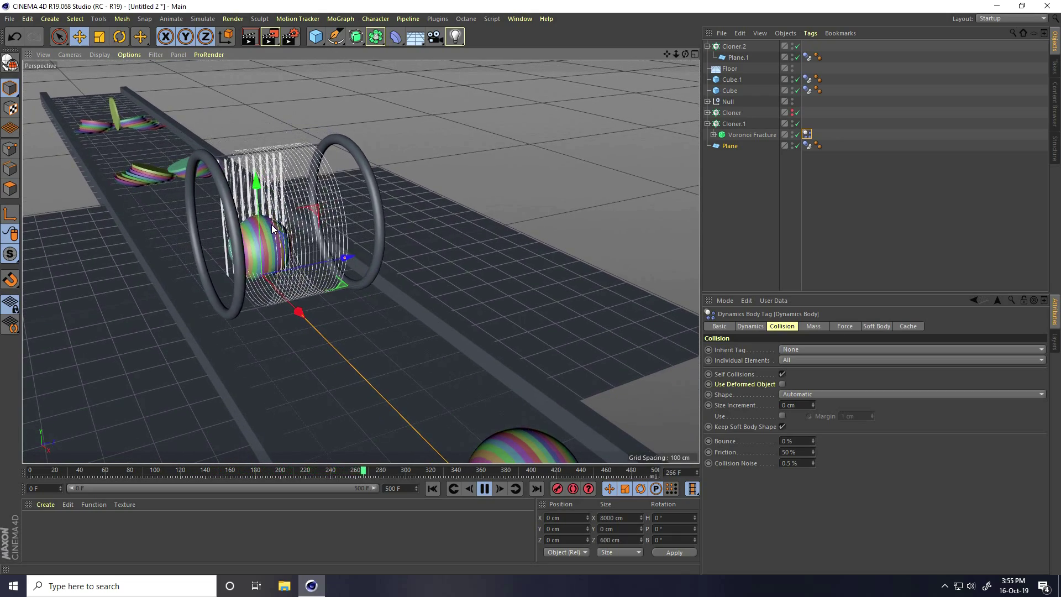
{"action": "scroll", "coordinate": [316, 216], "scroll_direction": "up", "scroll_amount": 3}
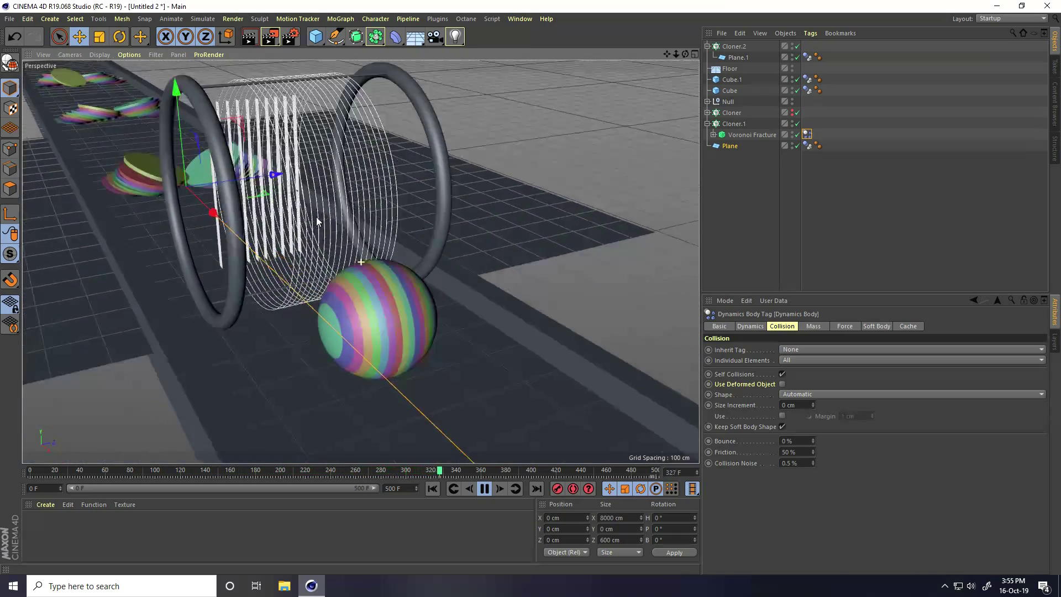
{"action": "scroll", "coordinate": [316, 217], "scroll_direction": "up", "scroll_amount": 2}
{"action": "scroll", "coordinate": [234, 188], "scroll_direction": "down", "scroll_amount": 5}
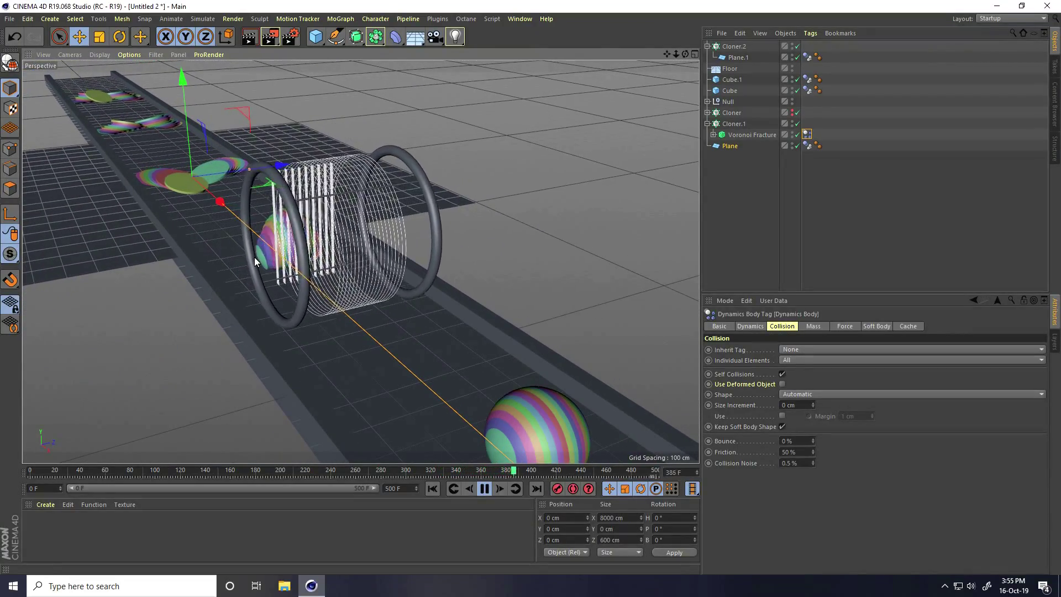
{"action": "middle_click_drag", "start_coordinate": [397, 311], "coordinate": [293, 215], "text": "alt"}
{"action": "scroll", "coordinate": [267, 215], "scroll_direction": "down", "scroll_amount": 2}
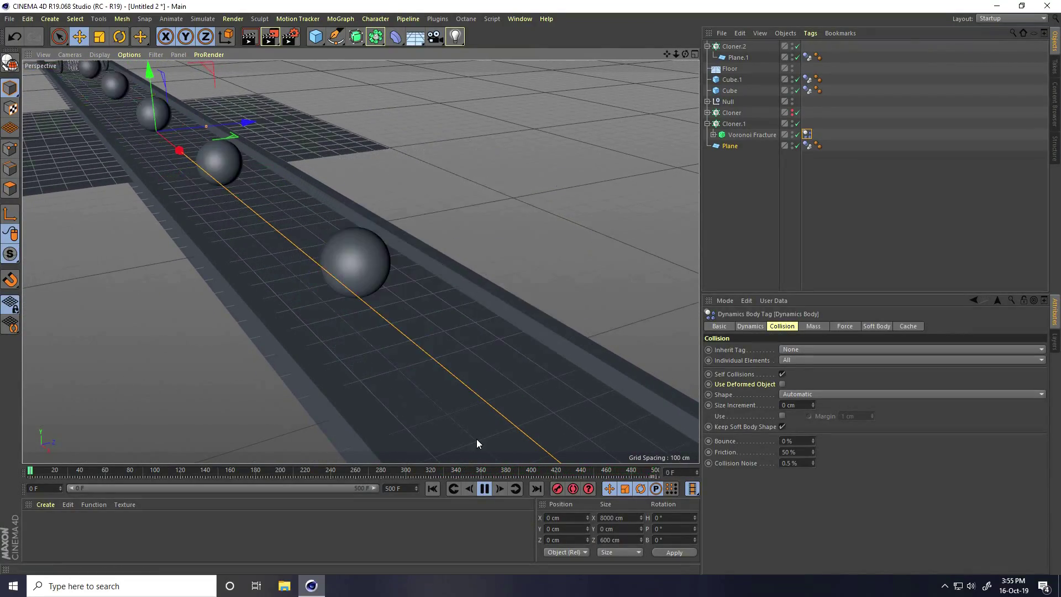
{"action": "left_click", "coordinate": [480, 486]}
{"action": "left_click", "coordinate": [433, 491]}
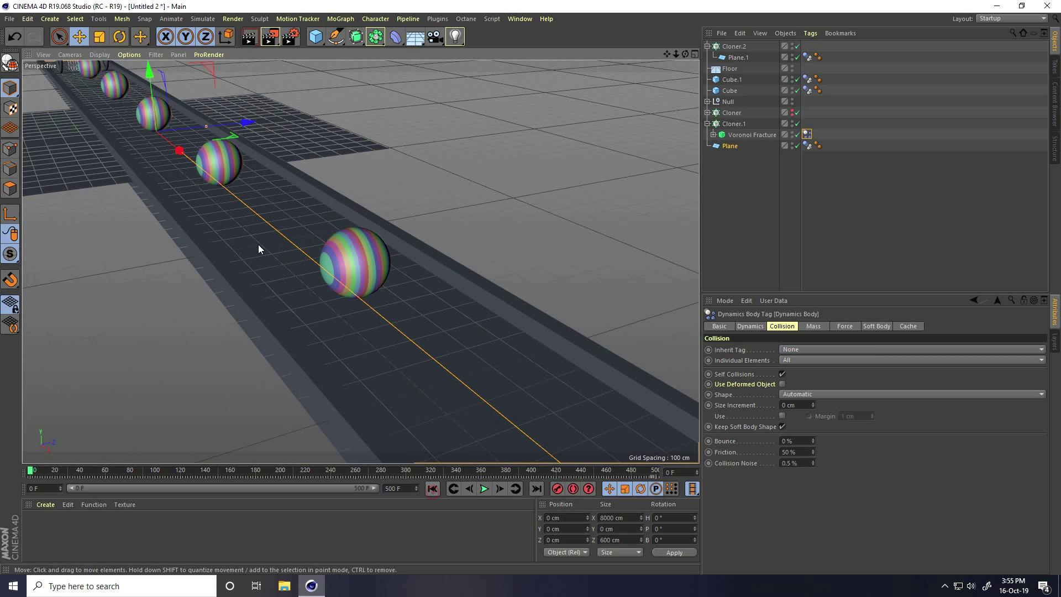
- Hide the strip cloner, Cloner.2, in the viewport and collapse its hierarchy
{"action": "middle_click_drag", "start_coordinate": [258, 244], "coordinate": [397, 393], "text": "alt"}
{"action": "middle_click_drag", "start_coordinate": [194, 201], "coordinate": [358, 364], "text": "alt"}
{"action": "scroll", "coordinate": [323, 265], "scroll_direction": "up", "scroll_amount": 3}
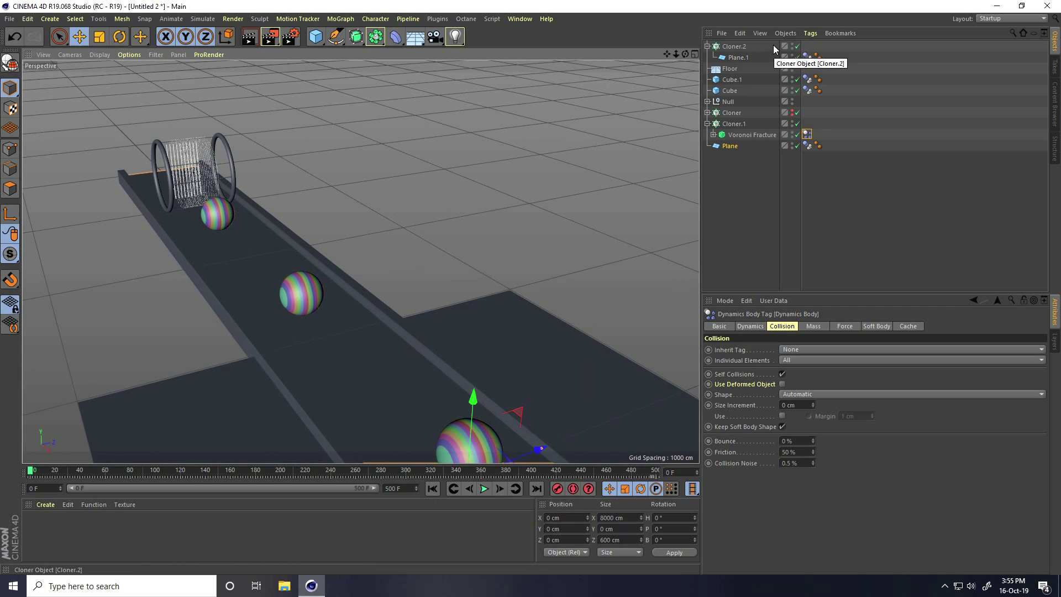
{"action": "left_click", "coordinate": [793, 45]}
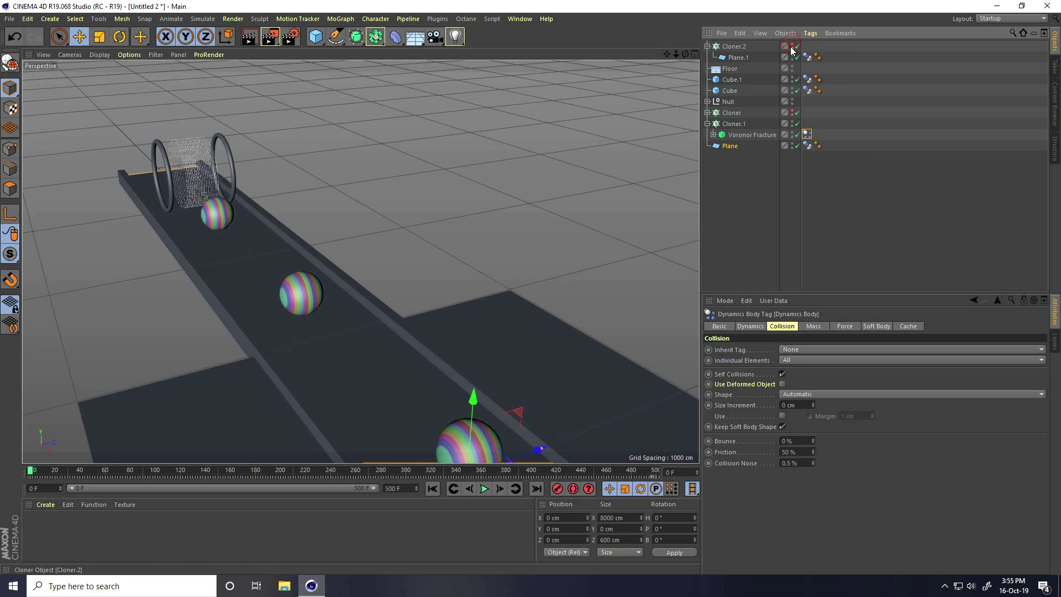
{"action": "left_click", "coordinate": [707, 46]}
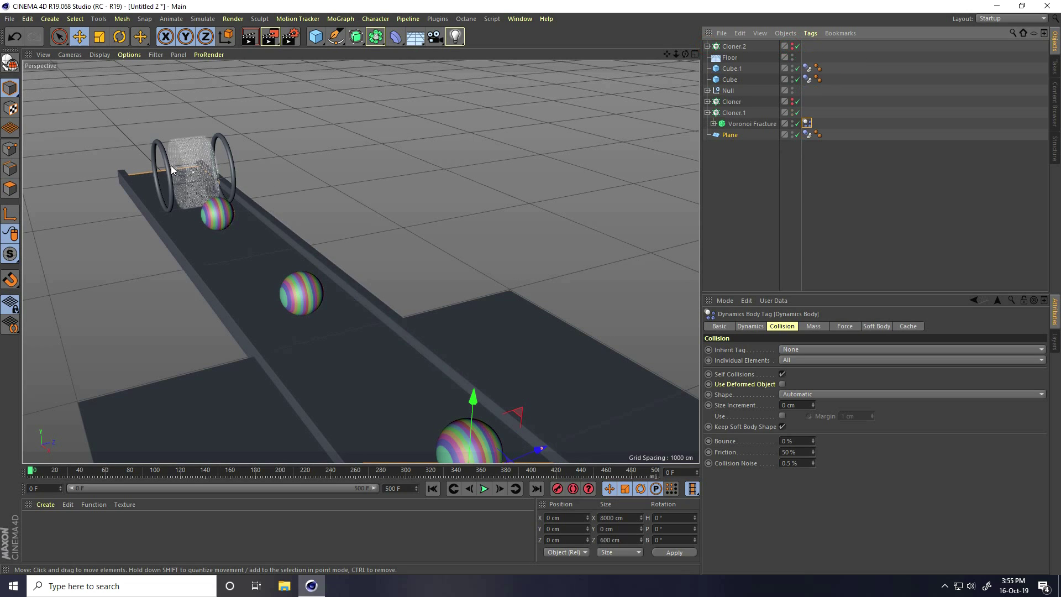
- Add a standard camera near the start of the track and make it the active view
{"action": "scroll", "coordinate": [171, 164], "scroll_direction": "up", "scroll_amount": 3}
{"action": "scroll", "coordinate": [211, 141], "scroll_direction": "up", "scroll_amount": 2}
{"action": "left_click", "coordinate": [435, 37]}
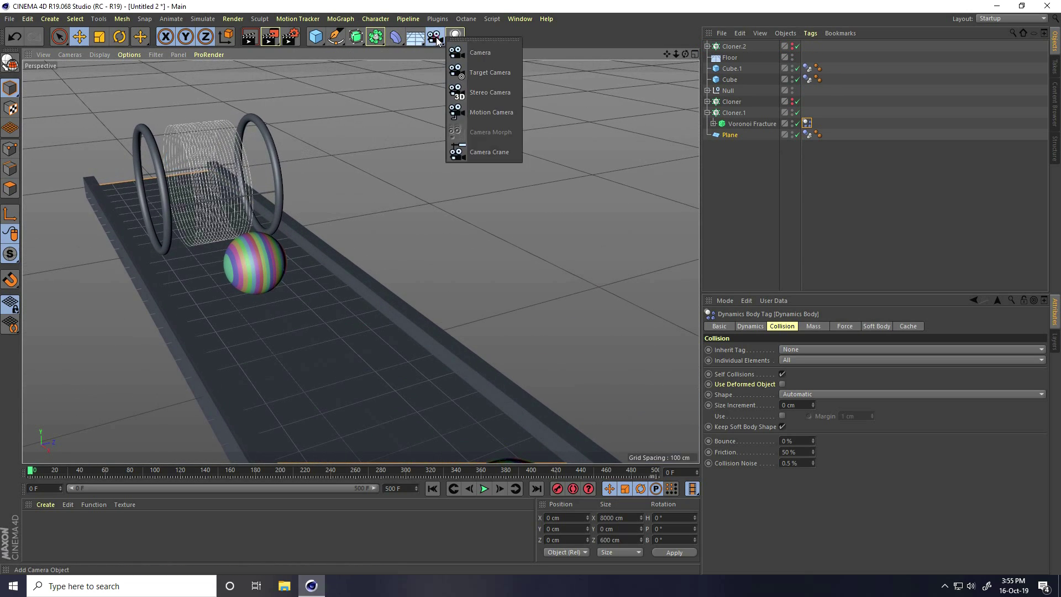
{"action": "left_click", "coordinate": [474, 56]}
{"action": "left_click", "coordinate": [798, 46]}
- Frame the first sphere and cage centrally from above the track and record a camera keyframe at frame 0
{"action": "middle_click_drag", "start_coordinate": [133, 238], "coordinate": [332, 207], "text": "alt"}
{"action": "left_click_drag", "start_coordinate": [332, 206], "coordinate": [343, 237], "text": "alt"}
{"action": "middle_click_drag", "start_coordinate": [342, 237], "coordinate": [349, 231], "text": "alt"}
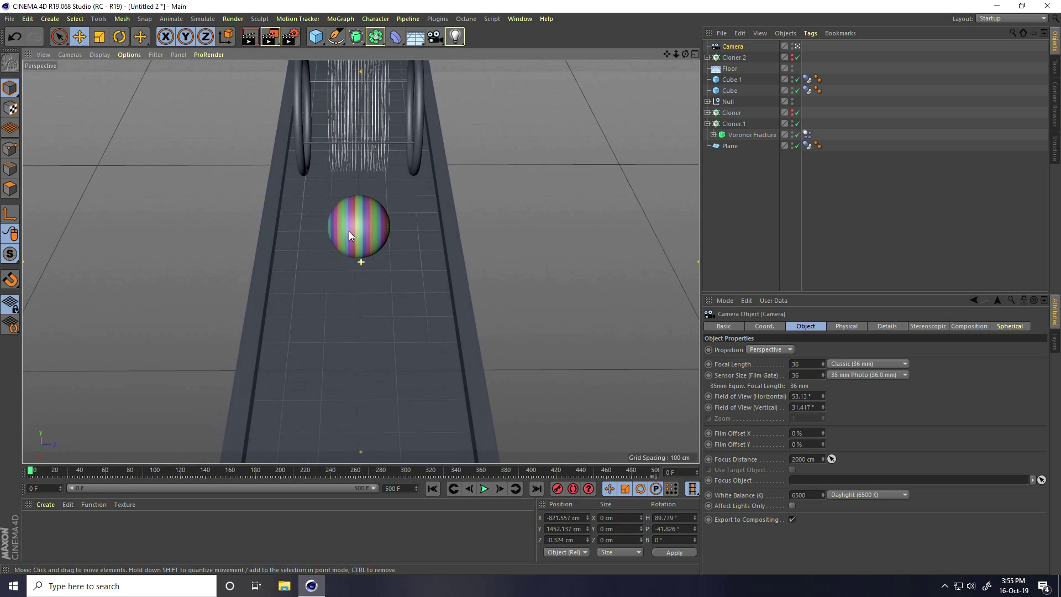
{"action": "right_click_drag", "start_coordinate": [351, 199], "coordinate": [382, 159], "text": "alt"}
{"action": "scroll", "coordinate": [382, 160], "scroll_direction": "down", "scroll_amount": 3}
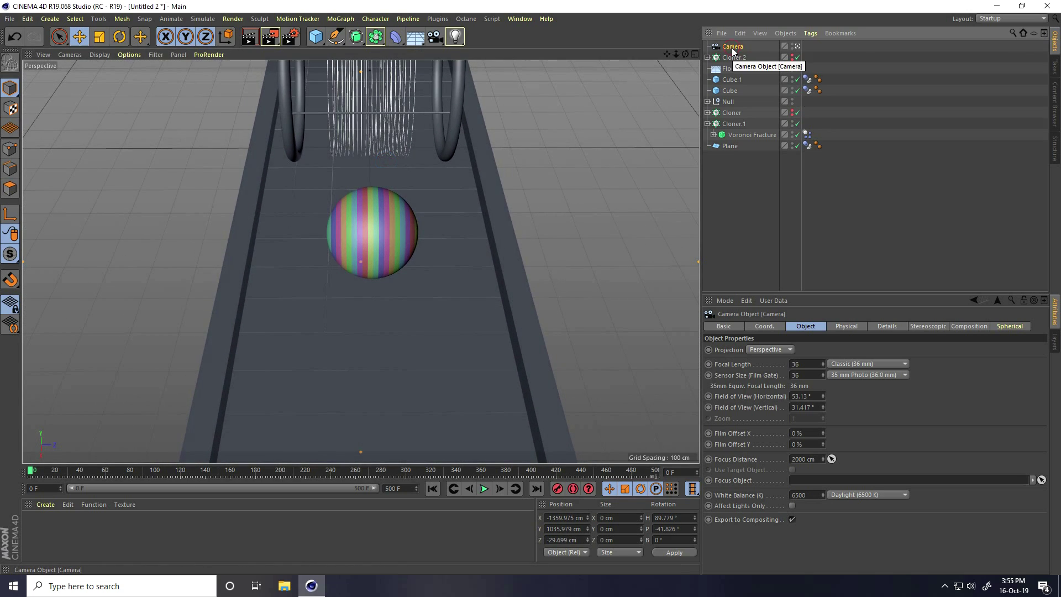
{"action": "left_click", "coordinate": [560, 493]}
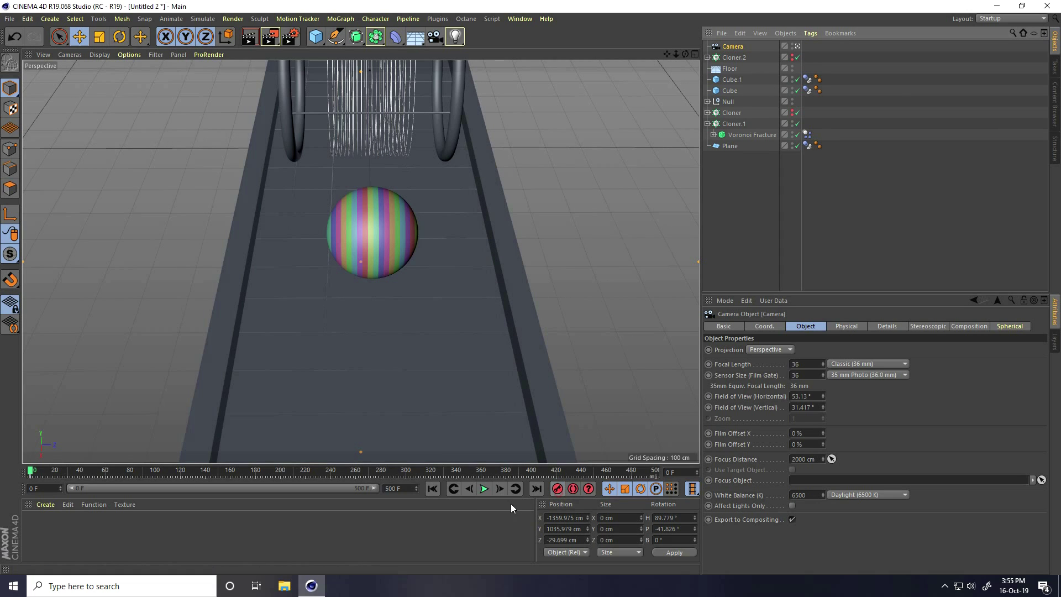
- At frame 500, move the camera along the track to frame the cage and record a second camera keyframe
{"action": "left_click", "coordinate": [537, 489]}
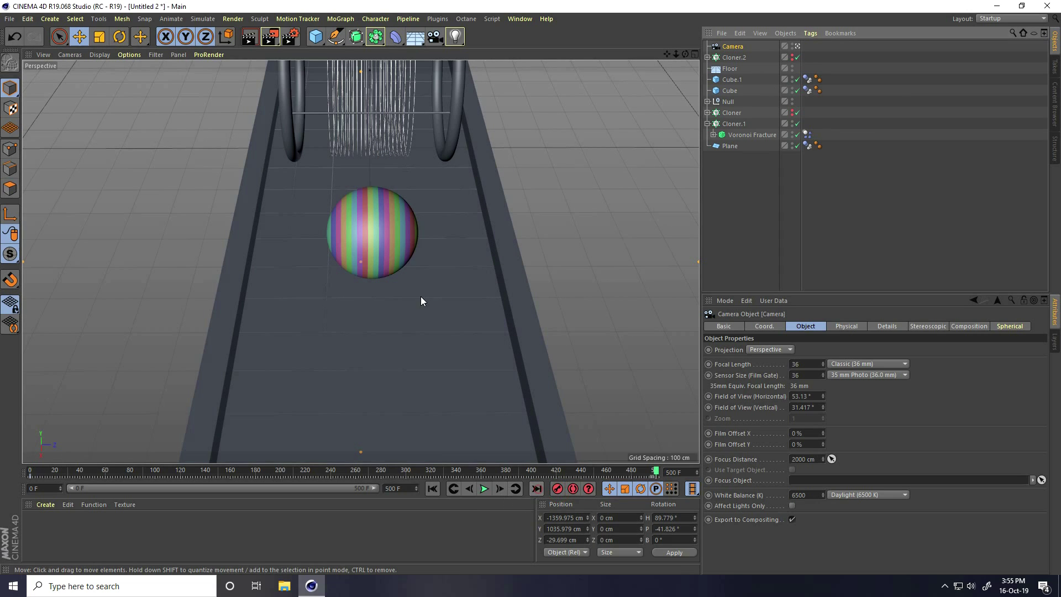
{"action": "middle_click_drag", "start_coordinate": [366, 330], "coordinate": [358, 158], "text": "alt"}
{"action": "right_click_drag", "start_coordinate": [391, 363], "coordinate": [409, 233], "text": "alt"}
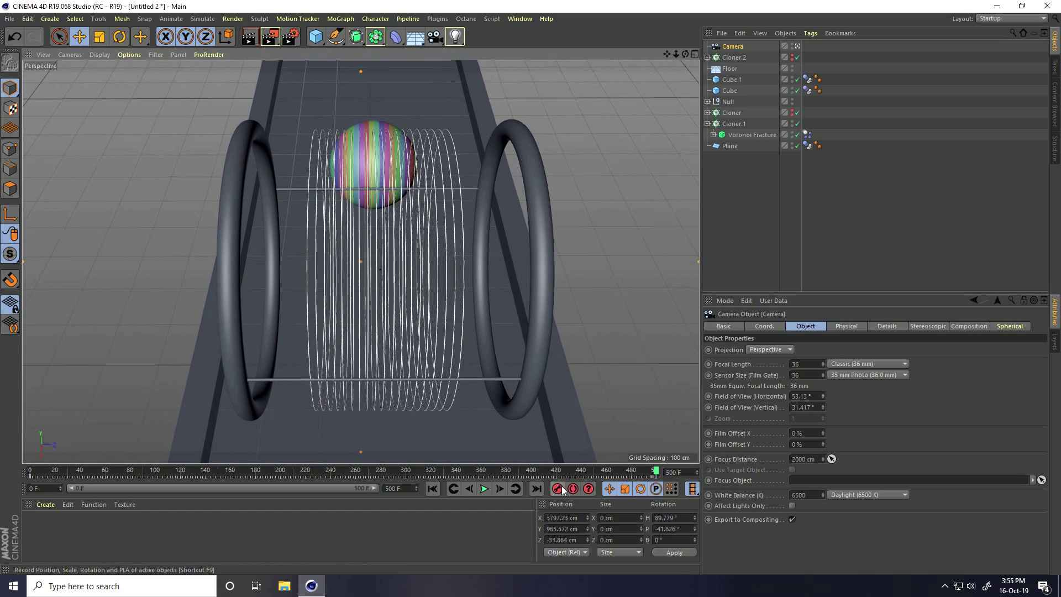
- Play the animation from the start to examine the camera's tracking of the cage, then stop and rewind
{"action": "left_click", "coordinate": [433, 490]}
{"action": "left_click", "coordinate": [483, 489]}
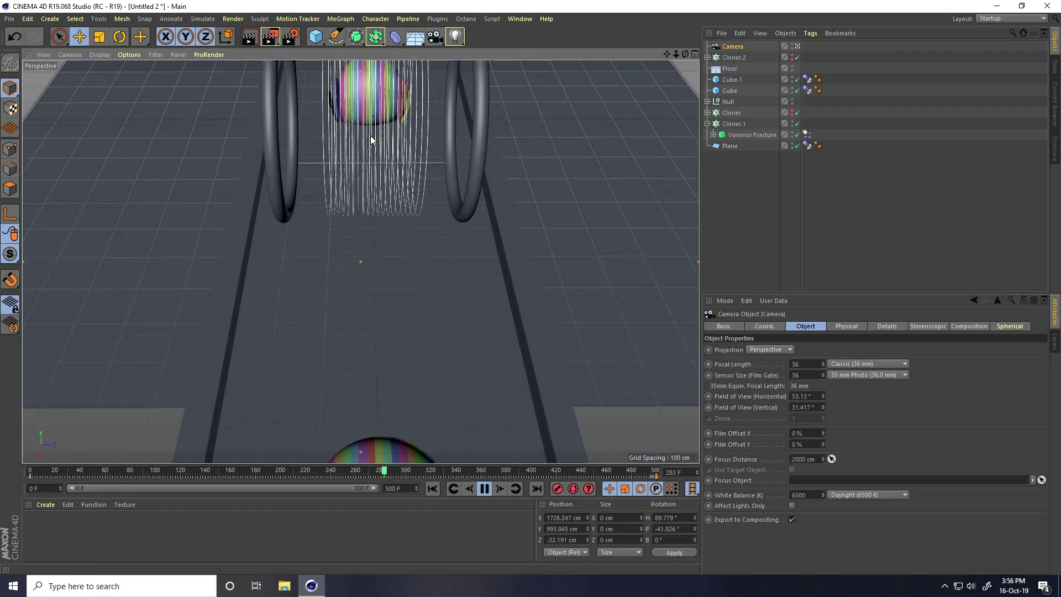
{"action": "left_click", "coordinate": [441, 441]}
{"action": "left_click", "coordinate": [432, 487]}
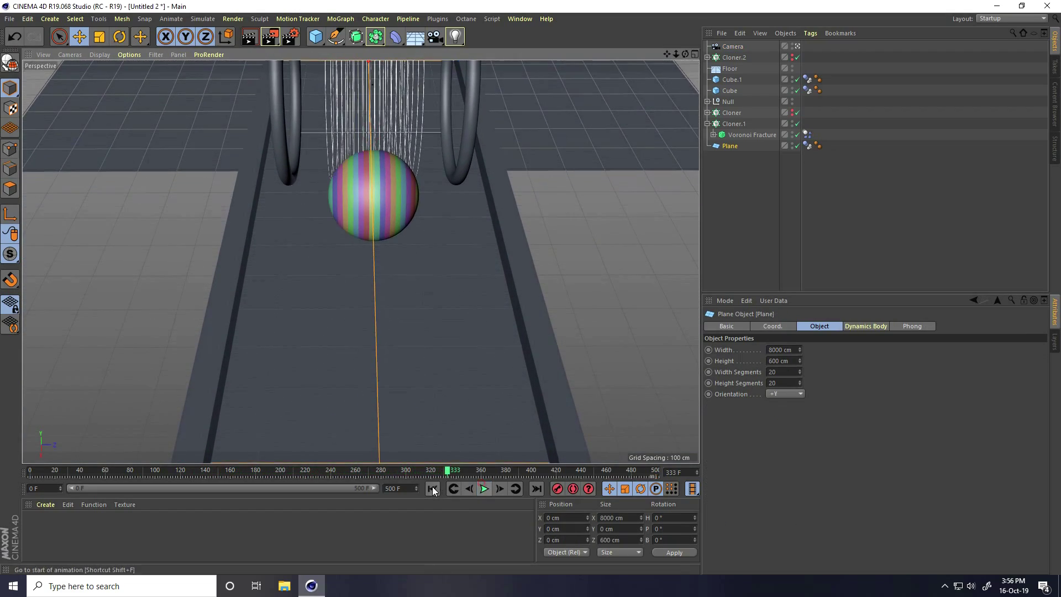
- Set the interpolation of the camera's keyframe at frame 0 to Linear
{"action": "left_click", "coordinate": [732, 48]}
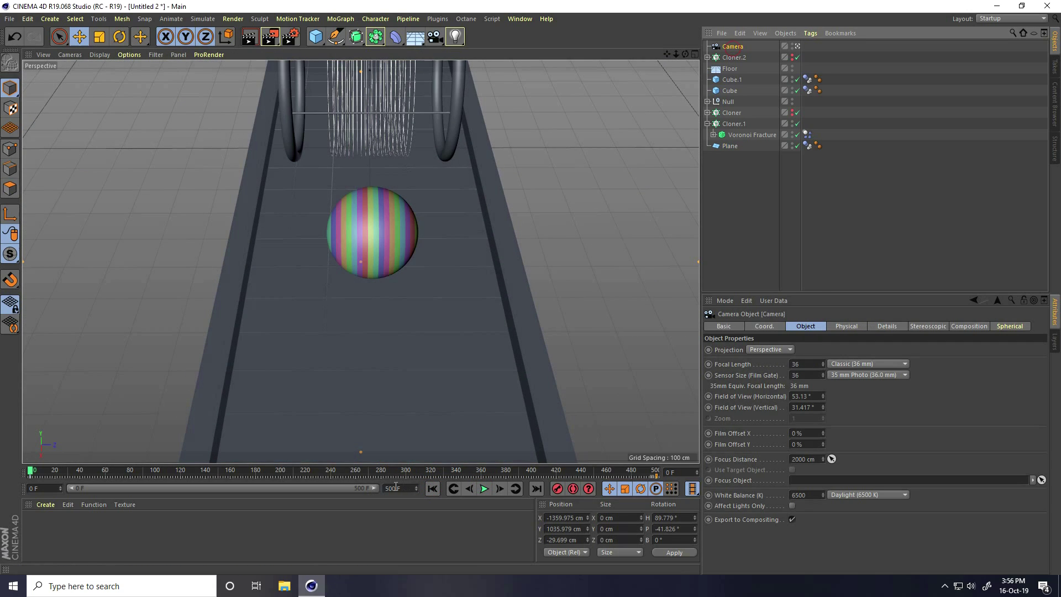
{"action": "left_click_drag", "start_coordinate": [376, 488], "coordinate": [135, 489]}
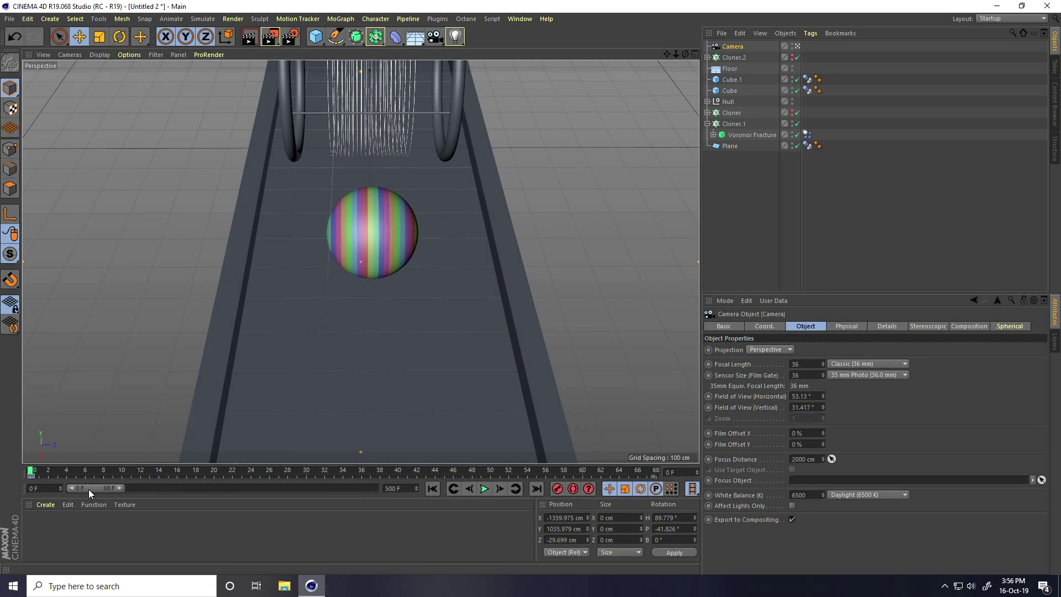
{"action": "left_click", "coordinate": [30, 477]}
{"action": "left_click", "coordinate": [788, 340]}
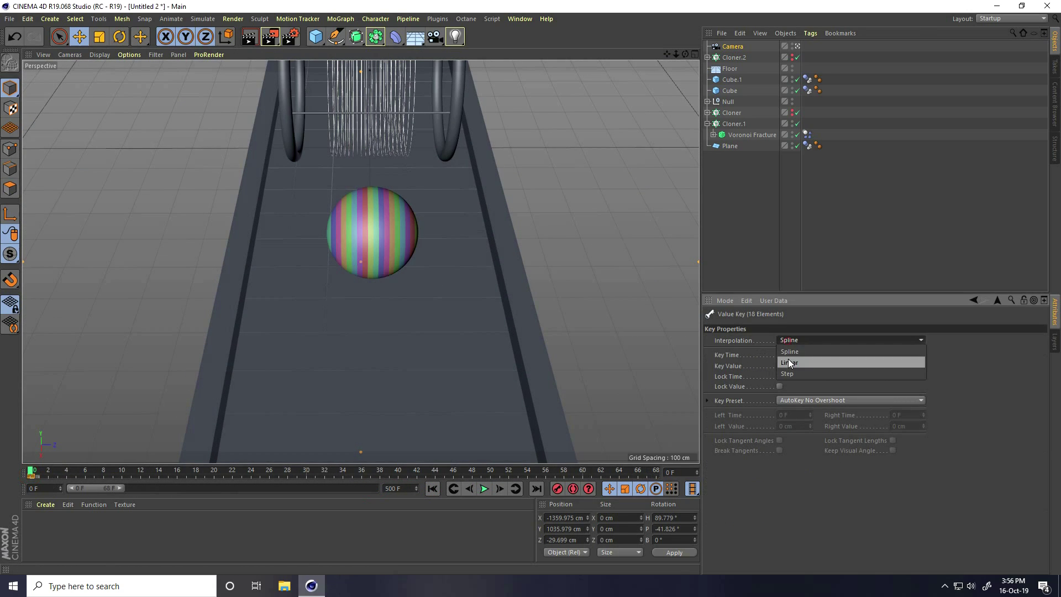
{"action": "left_click", "coordinate": [788, 359]}
- Set the camera's keyframe at frame 500 to Linear interpolation and restore the full 0 to 500 frame timeline range
{"action": "left_click_drag", "start_coordinate": [96, 488], "coordinate": [485, 509]}
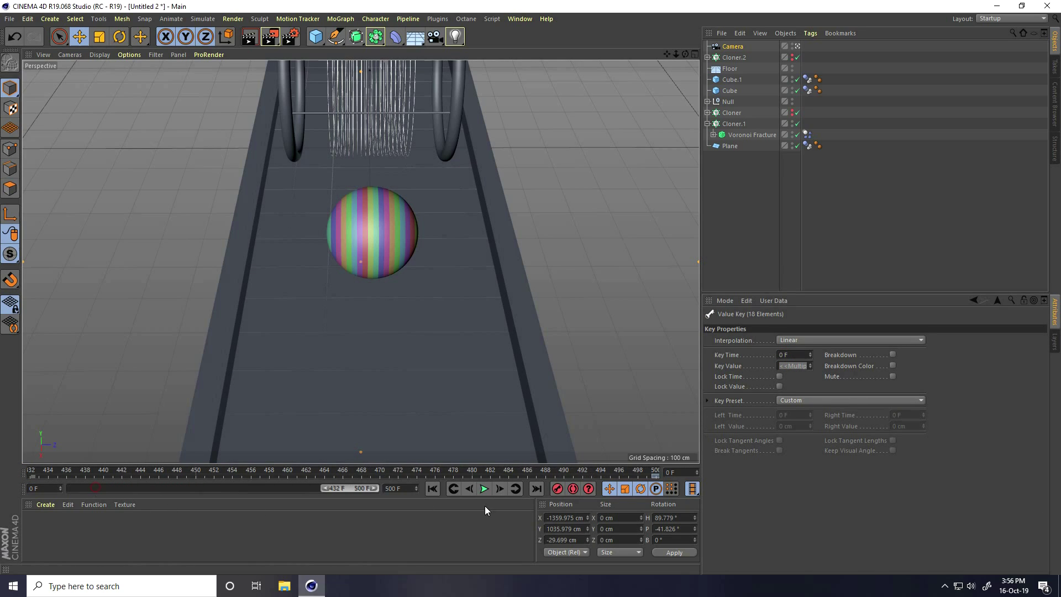
{"action": "left_click", "coordinate": [656, 476]}
{"action": "left_click", "coordinate": [814, 341]}
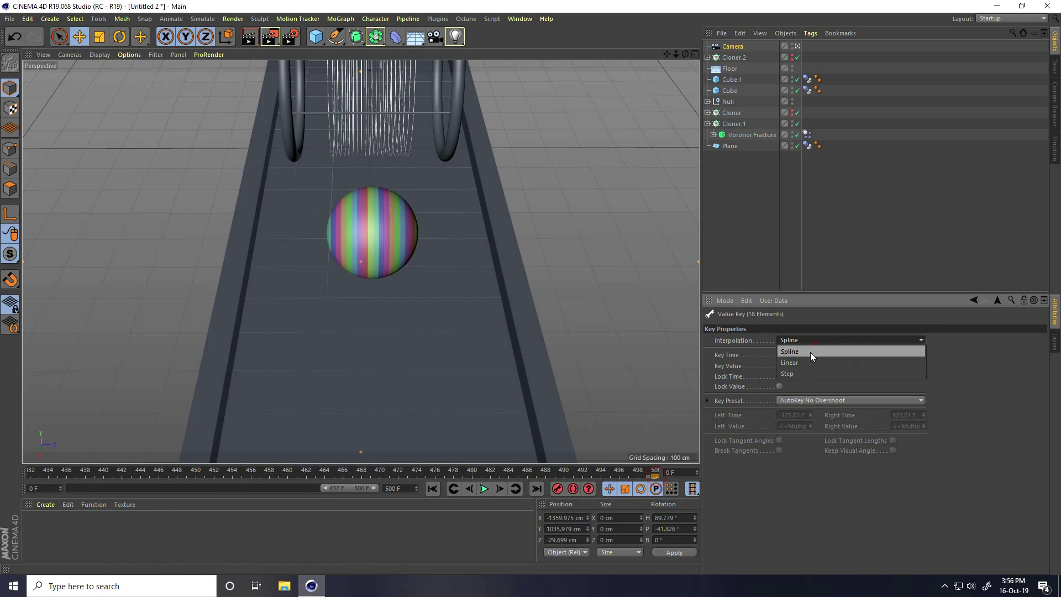
{"action": "left_click", "coordinate": [801, 363]}
{"action": "double_click", "coordinate": [347, 489]}
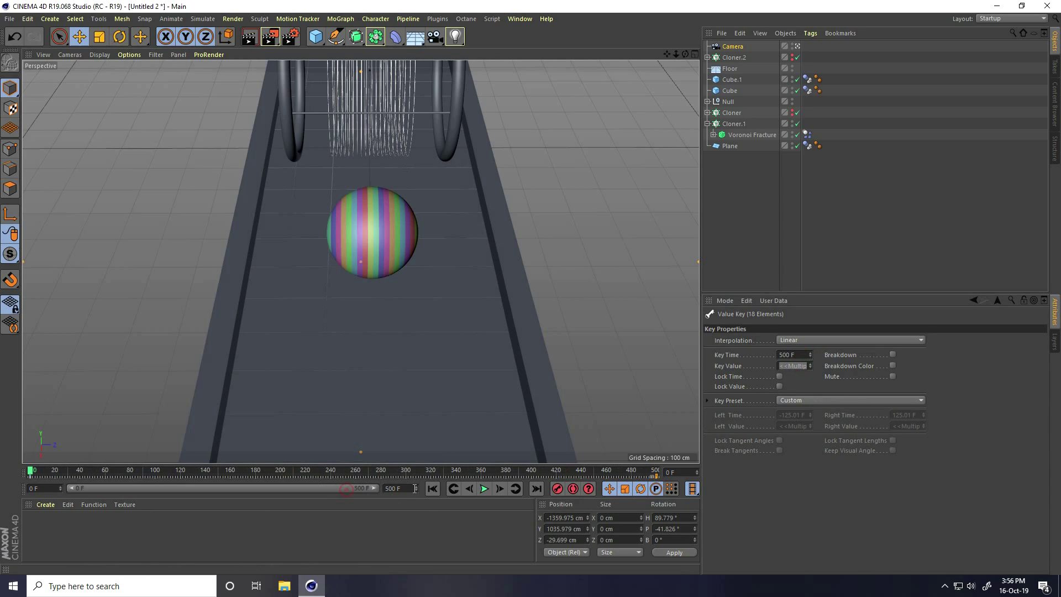
- Reframe the camera at frame 0 on the full cage and first sphere, re-record its keyframe and play the animation
{"action": "left_click", "coordinate": [485, 489]}
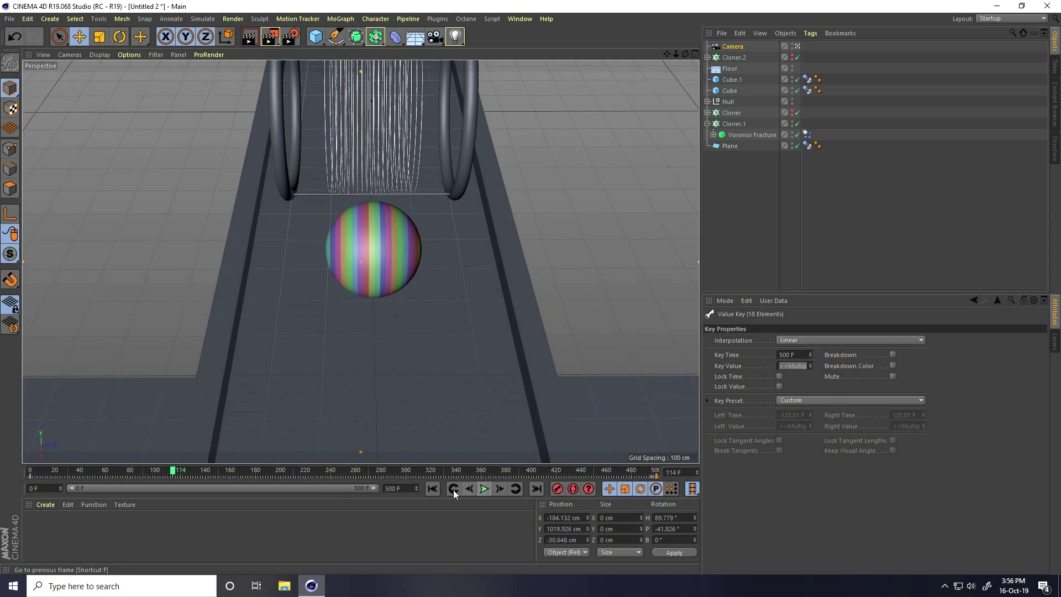
{"action": "left_click", "coordinate": [432, 488]}
{"action": "middle_click_drag", "start_coordinate": [406, 138], "coordinate": [367, 174], "text": "alt"}
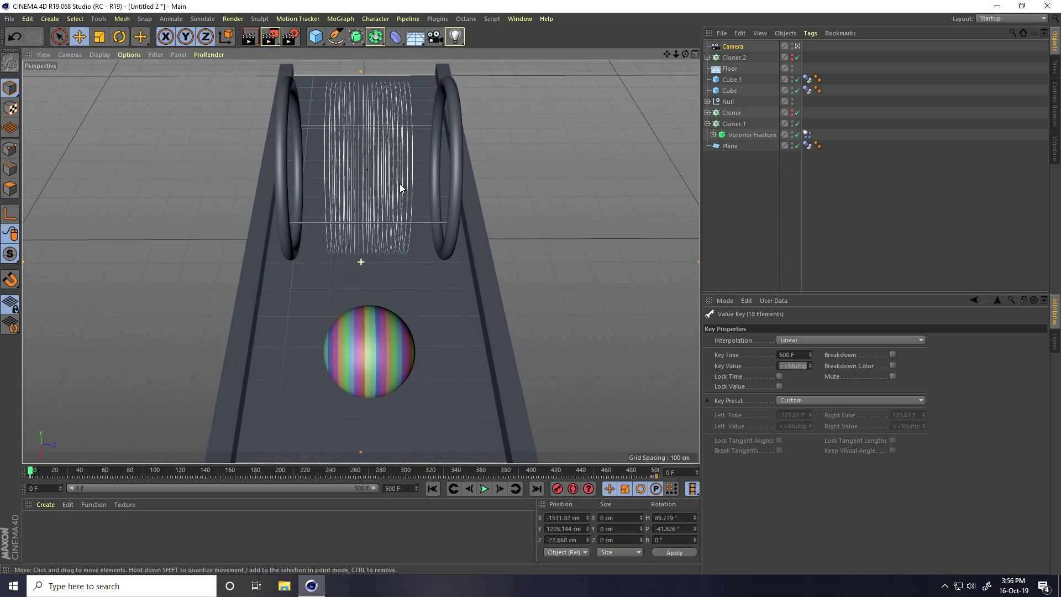
{"action": "scroll", "coordinate": [357, 180], "scroll_direction": "up", "scroll_amount": 3}
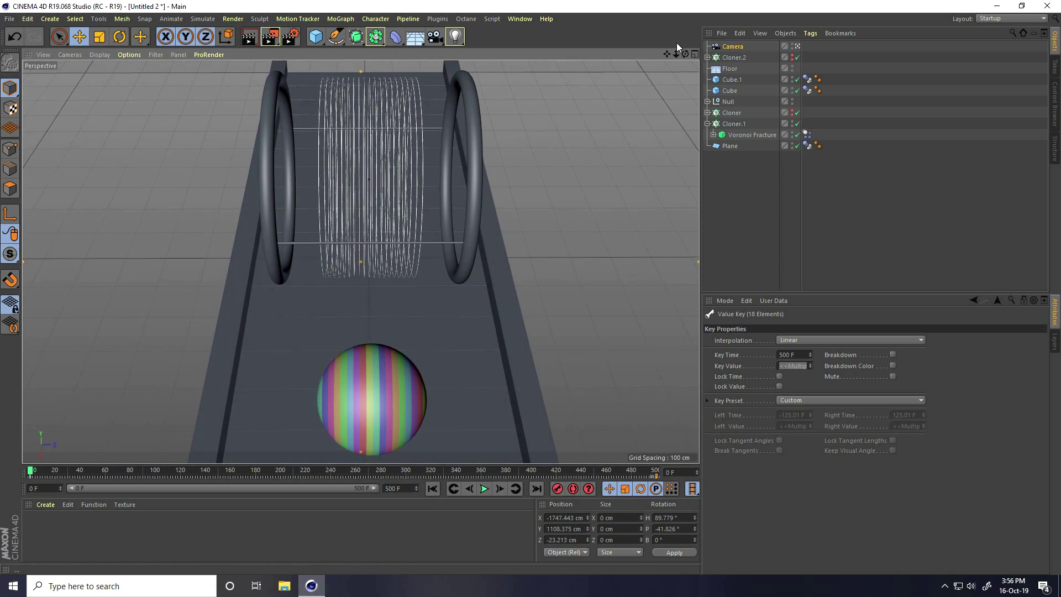
{"action": "left_click", "coordinate": [734, 48]}
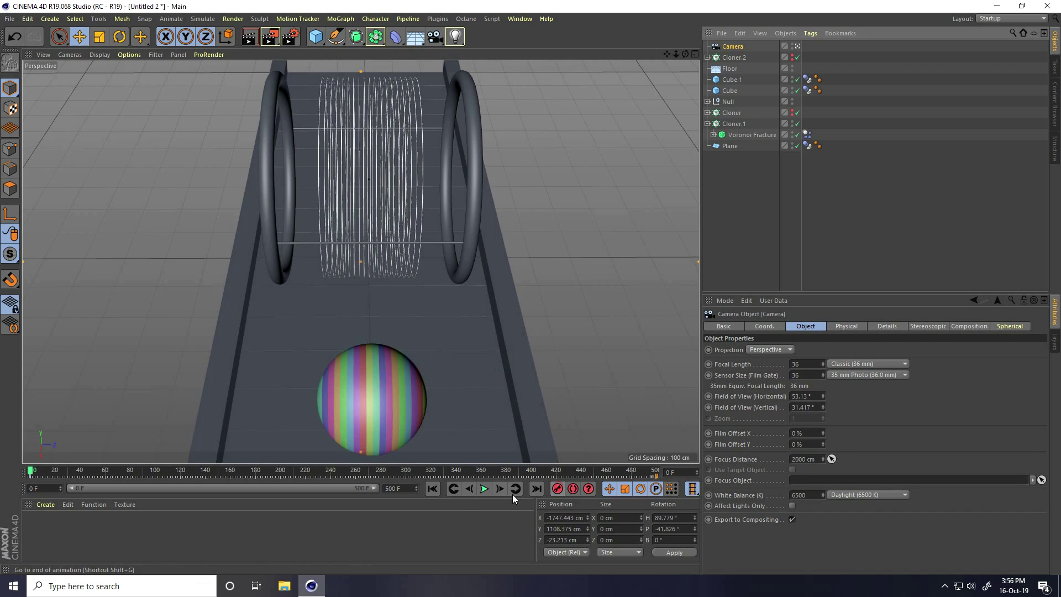
{"action": "left_click", "coordinate": [486, 489]}
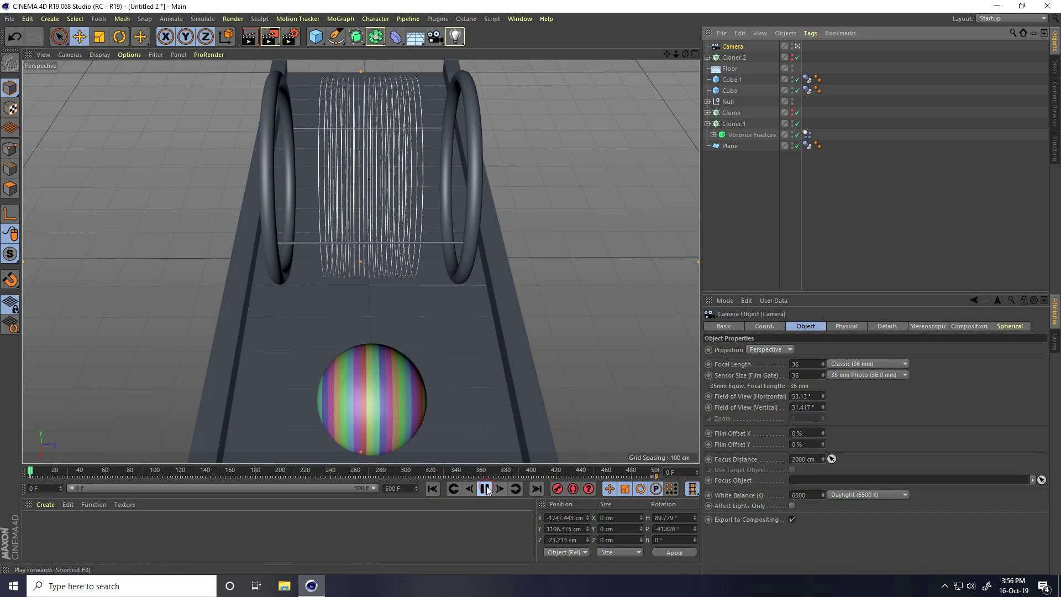
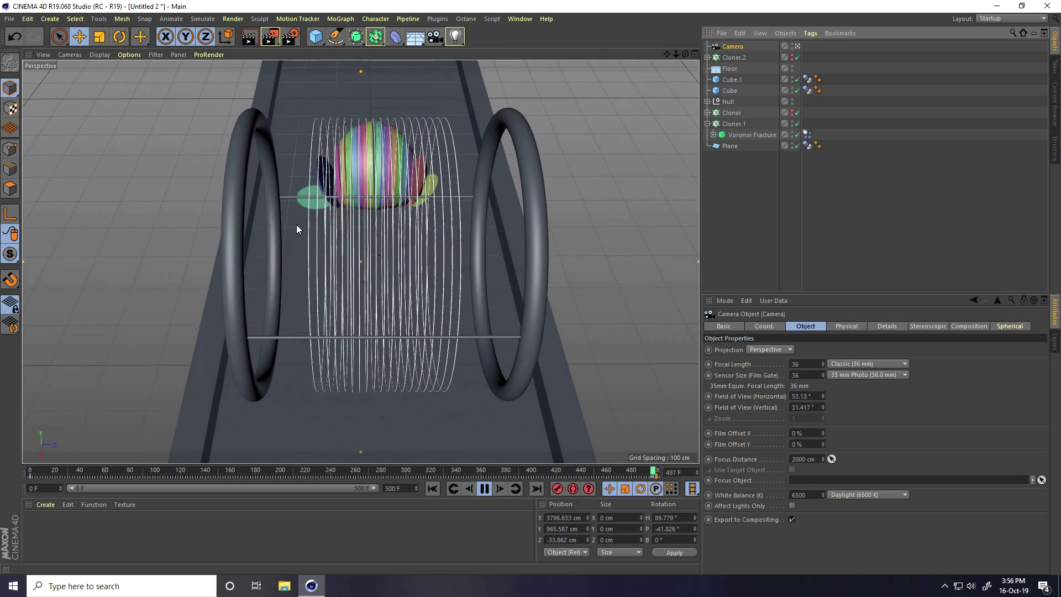
{"action": "left_click", "coordinate": [484, 488]}
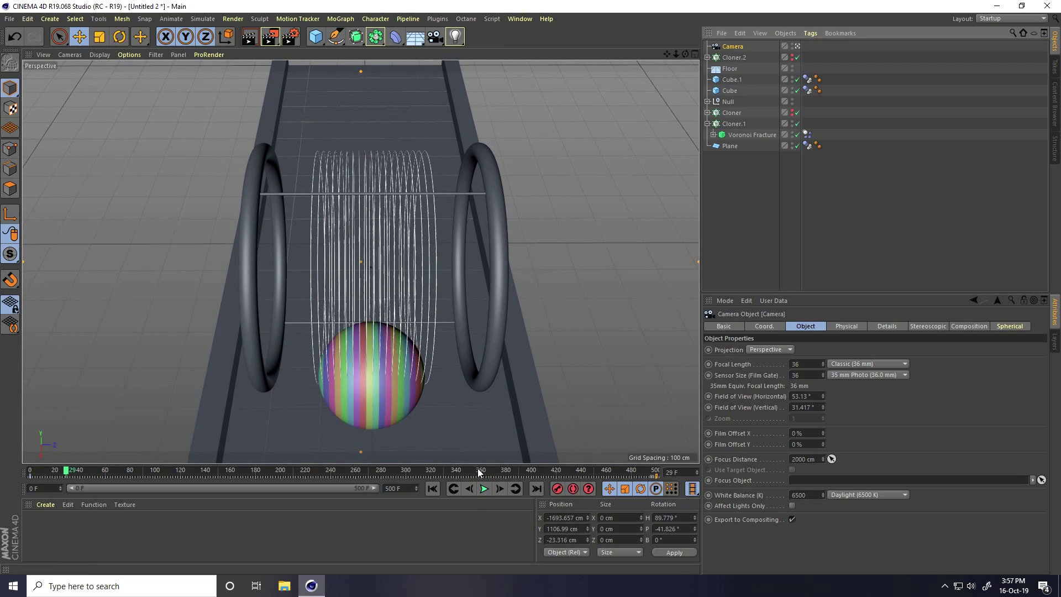
- Load the saved materials from the SLICE folder on the Desktop and apply the pink Mat material to the floor Plane
{"action": "left_click", "coordinate": [45, 504]}
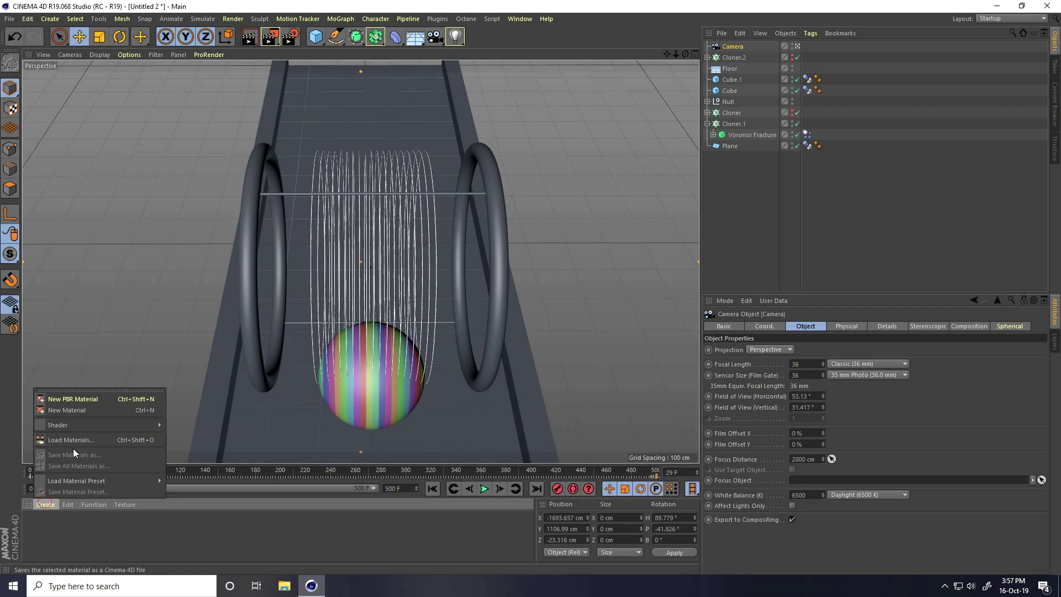
{"action": "left_click", "coordinate": [88, 440]}
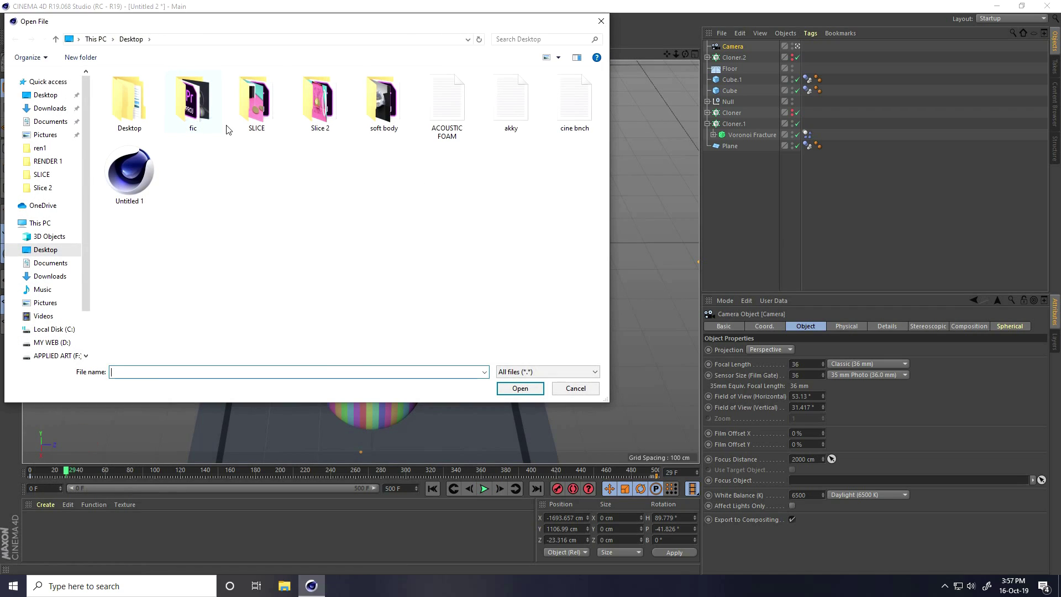
{"action": "double_click", "coordinate": [257, 105]}
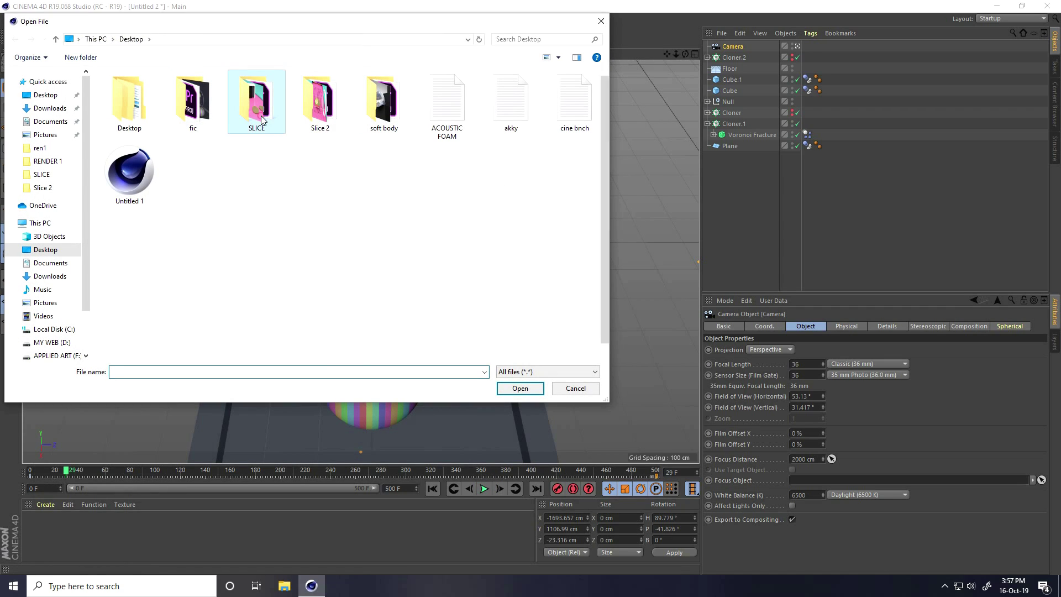
{"action": "left_click", "coordinate": [520, 389]}
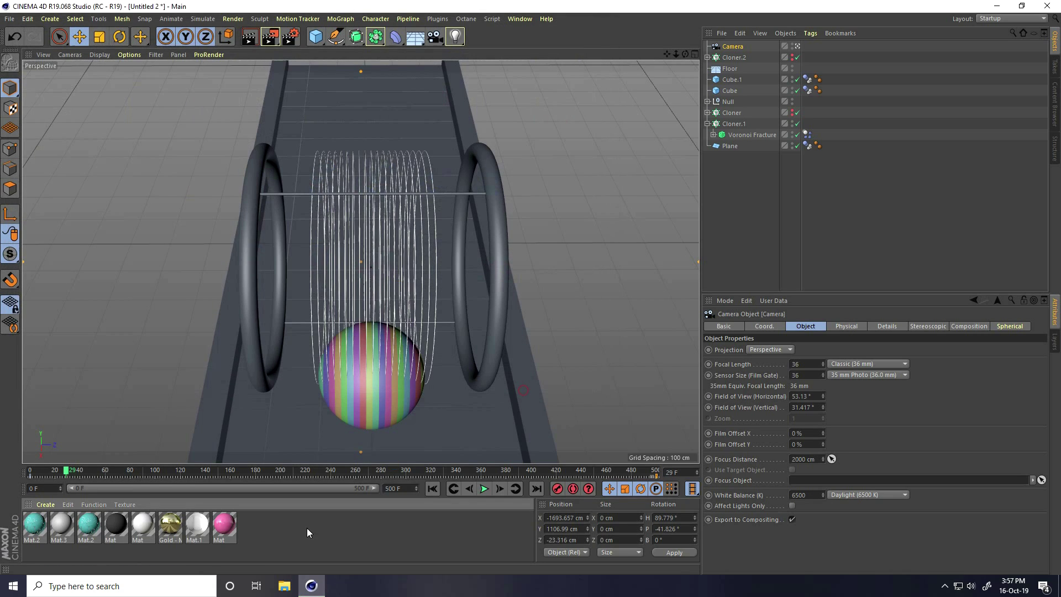
{"action": "left_click_drag", "start_coordinate": [223, 530], "coordinate": [285, 445]}
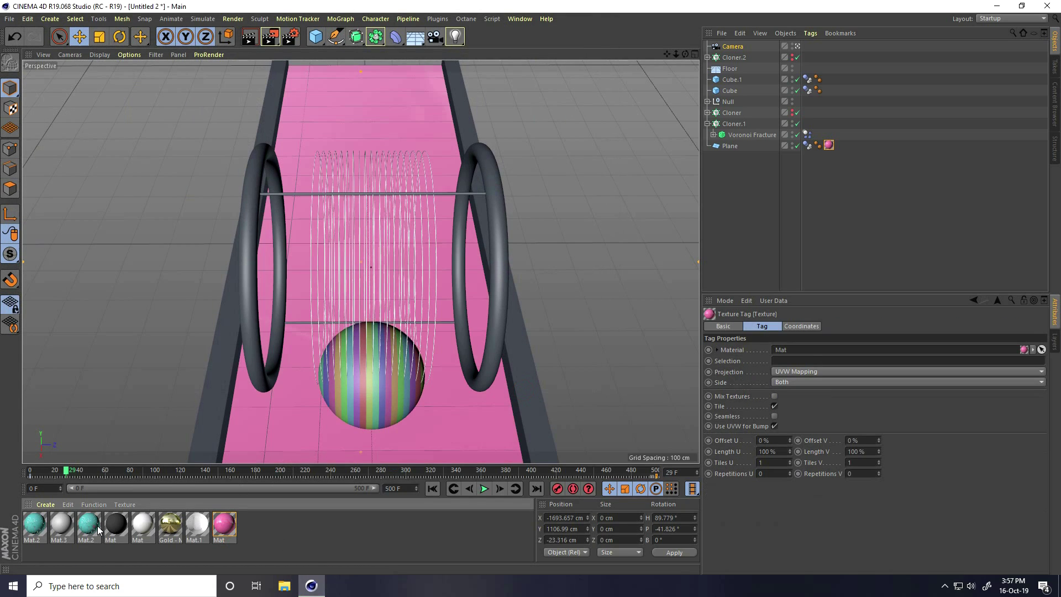
- Apply the teal Mat.2 material to both side walls and the white Mat material to both torus rings of the cage
{"action": "left_click_drag", "start_coordinate": [207, 409], "coordinate": [208, 412]}
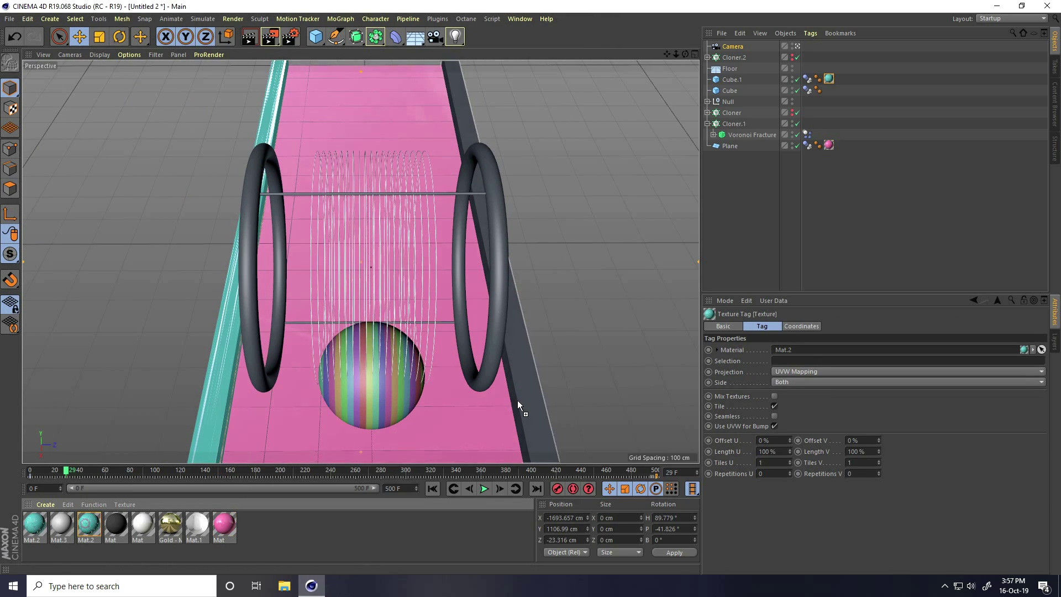
{"action": "left_click_drag", "start_coordinate": [517, 400], "coordinate": [523, 396]}
{"action": "left_click_drag", "start_coordinate": [151, 525], "coordinate": [253, 364]}
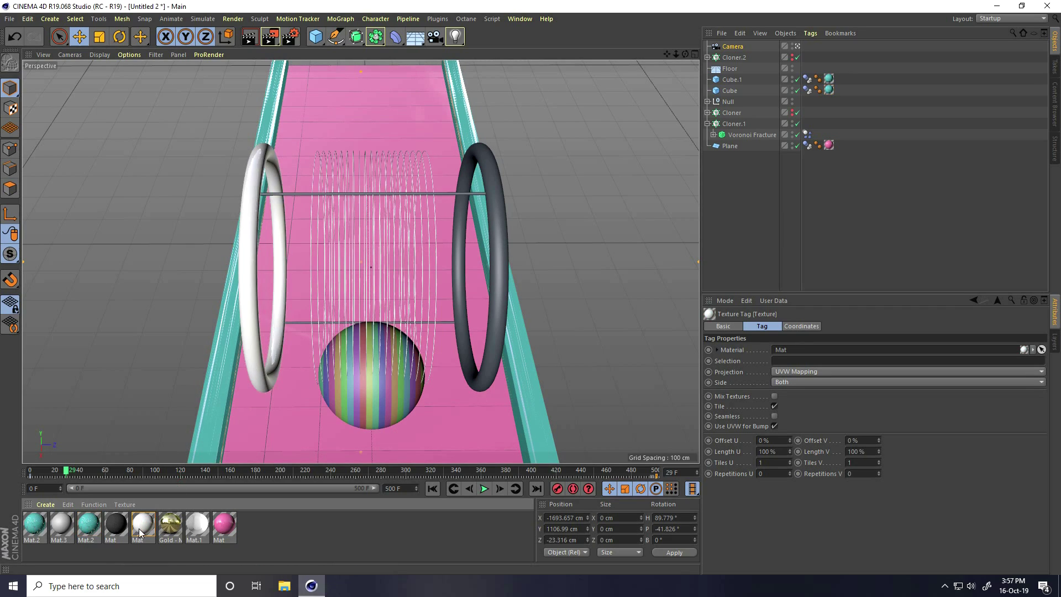
{"action": "left_click_drag", "start_coordinate": [482, 347], "coordinate": [484, 364]}
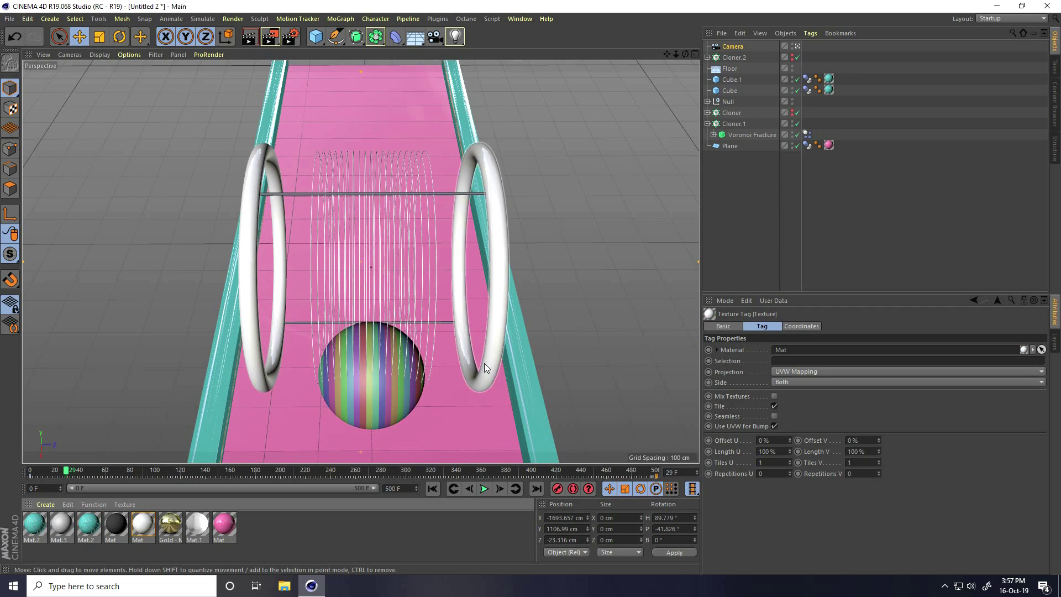
- Expand the Null group and apply the white Mat material to Cylinder and Cylinder.1
{"action": "left_click", "coordinate": [713, 103]}
{"action": "left_click", "coordinate": [708, 101]}
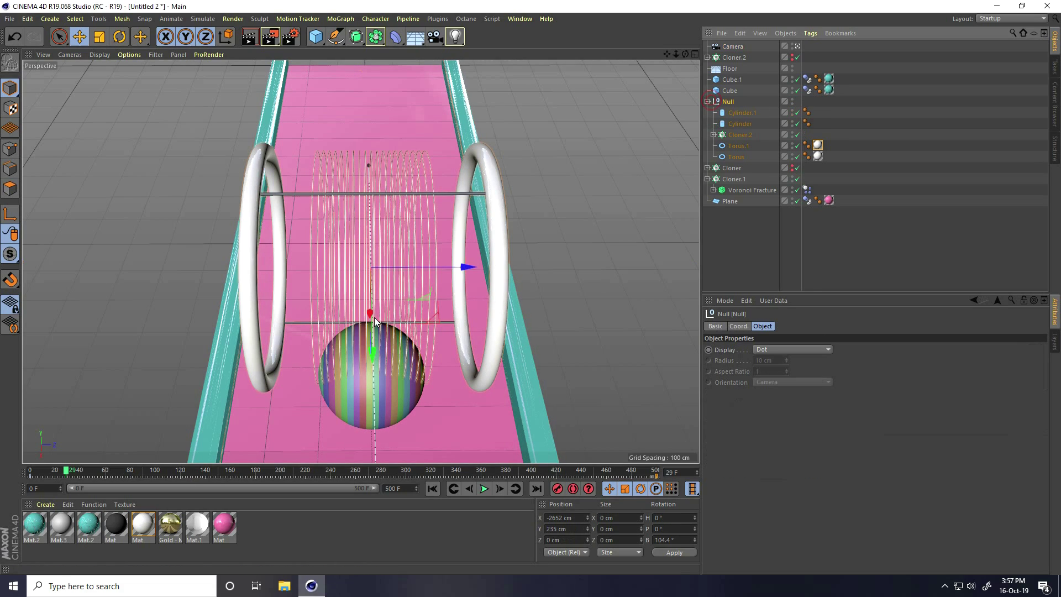
{"action": "left_click_drag", "start_coordinate": [144, 526], "coordinate": [739, 124]}
{"action": "left_click_drag", "start_coordinate": [144, 529], "coordinate": [765, 177]}
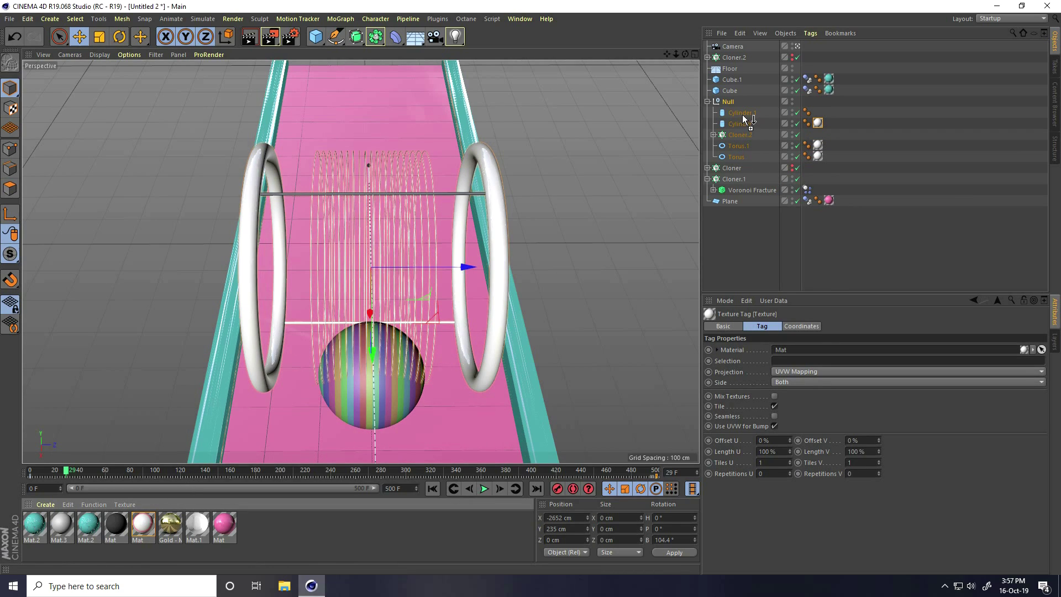
- Add a Sky object to the scene and apply the Mat.1 material to it
{"action": "left_click", "coordinate": [415, 37]}
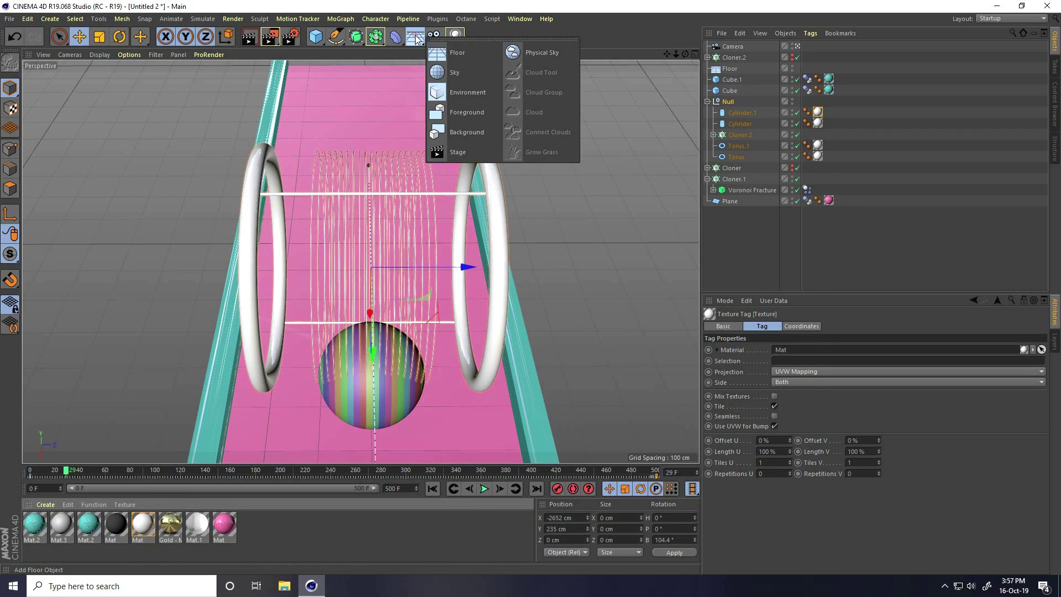
{"action": "left_click", "coordinate": [444, 71]}
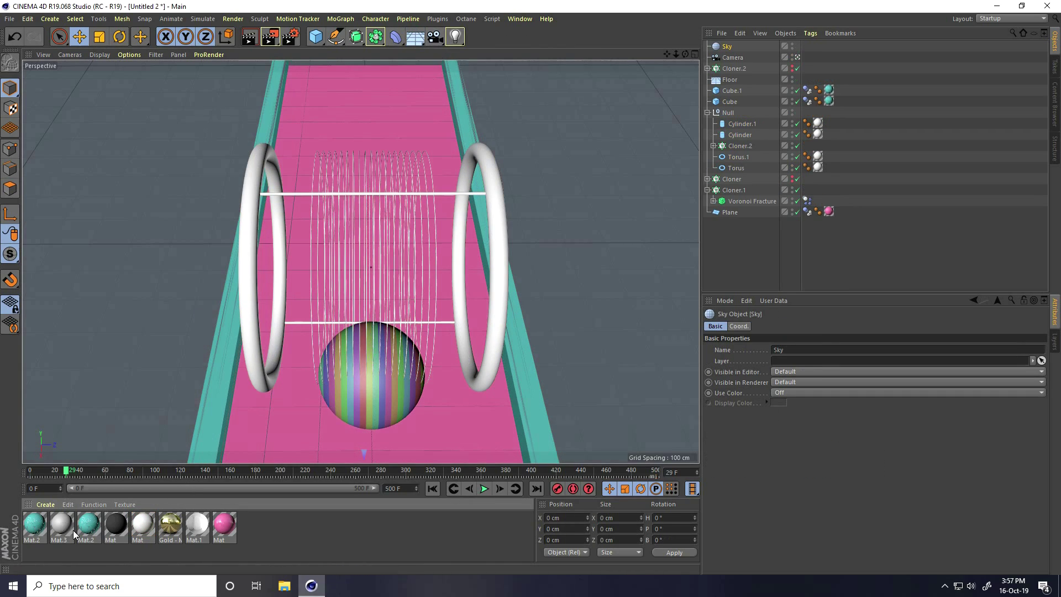
{"action": "left_click_drag", "start_coordinate": [724, 60], "coordinate": [727, 47]}
- Add a Compositing tag to the Sky and disable Seen by Camera
{"action": "right_click", "coordinate": [728, 49]}
{"action": "mouse_move", "coordinate": [848, 54]}
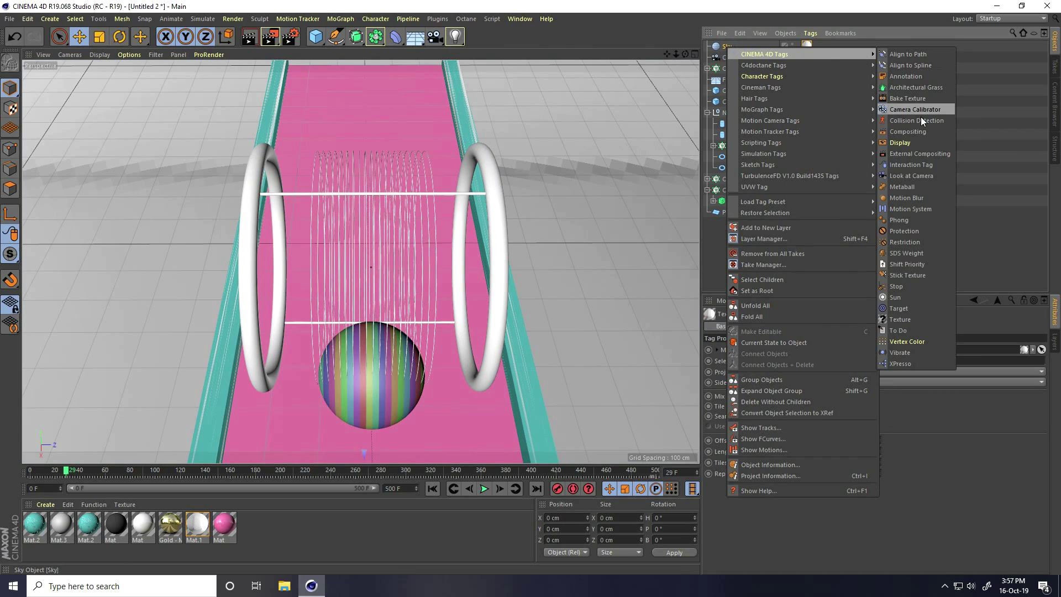
{"action": "left_click", "coordinate": [920, 131]}
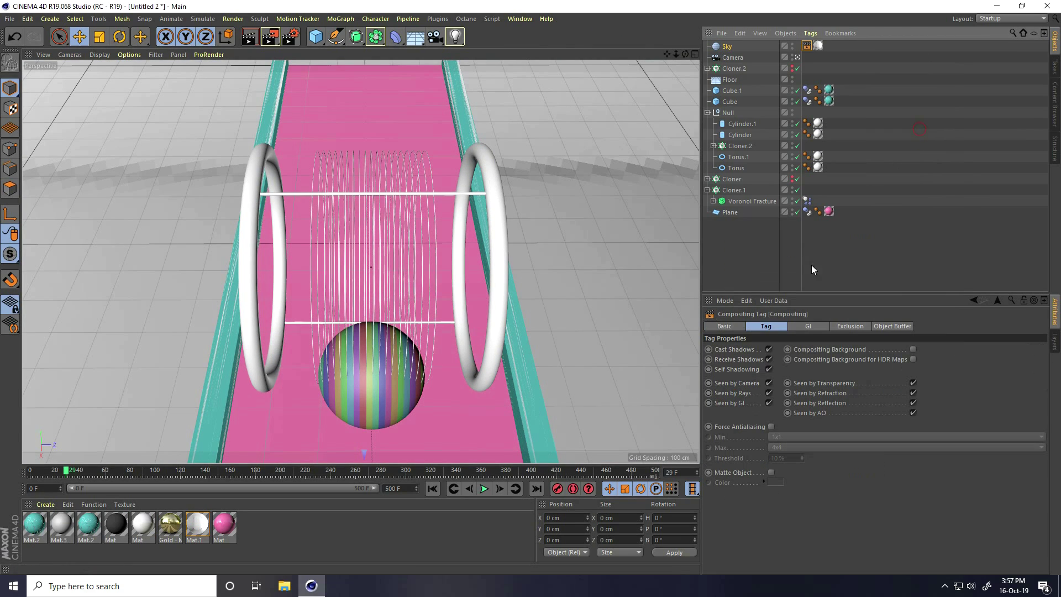
{"action": "left_click", "coordinate": [769, 384]}
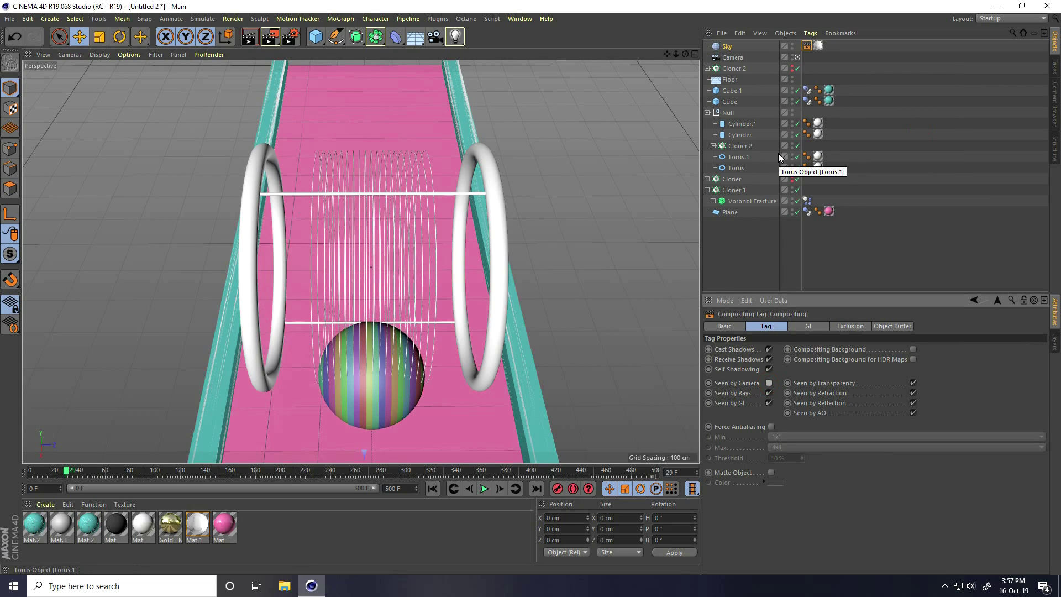
- Turn off Colorize Fragments on the Voronoi Fracture and apply the Gold - Macro Scratches material to it
{"action": "left_click", "coordinate": [760, 201]}
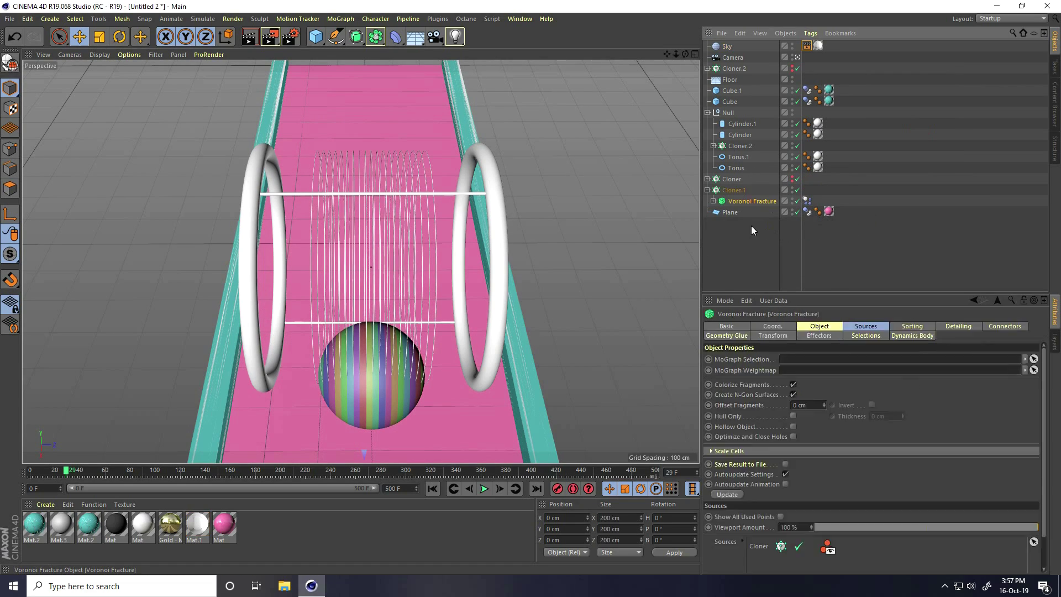
{"action": "left_click", "coordinate": [793, 385]}
{"action": "left_click_drag", "start_coordinate": [167, 526], "coordinate": [760, 203]}
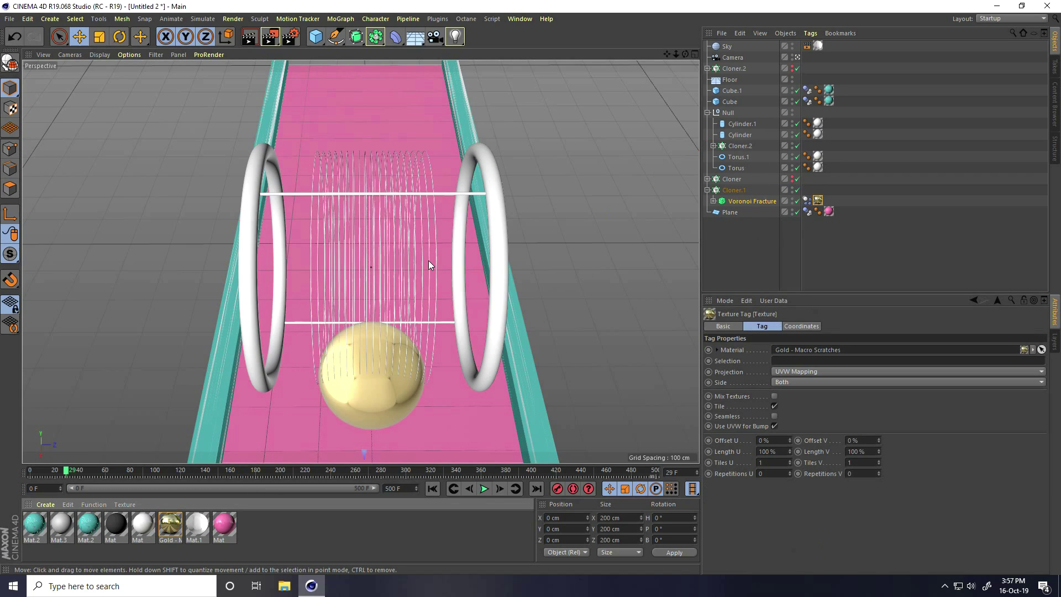
{"action": "left_click", "coordinate": [290, 34]}
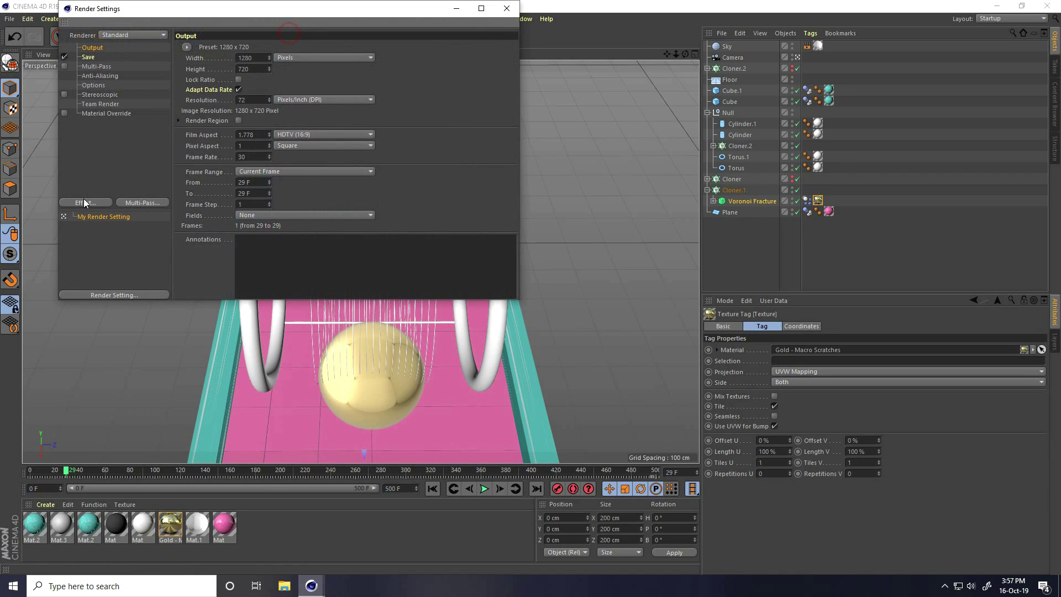
{"action": "left_click", "coordinate": [506, 8]}
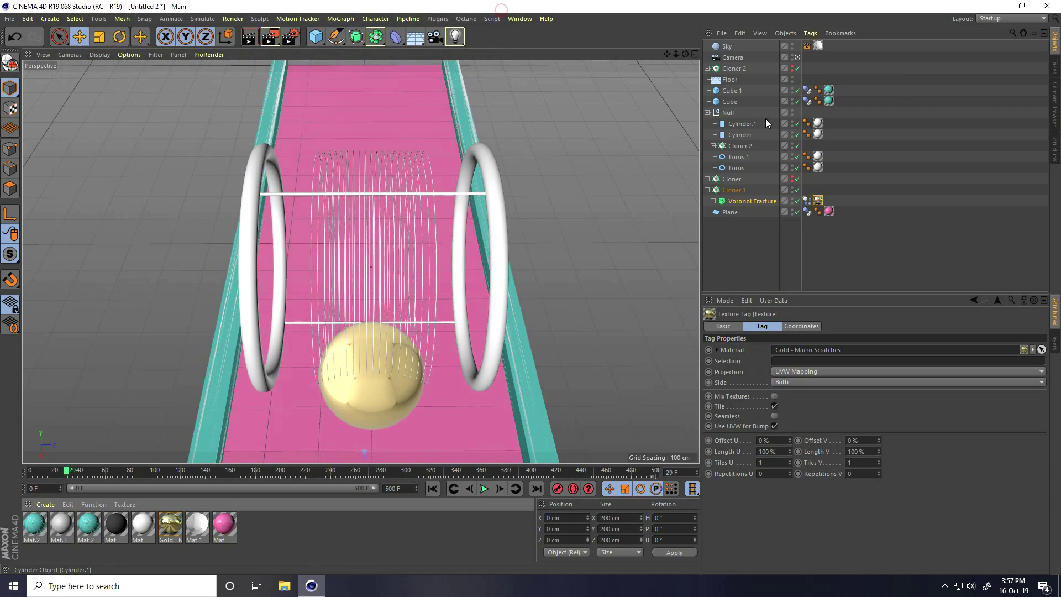
- Give the Floor object a collider body tag and apply the teal Mat.2 material to it
{"action": "right_click", "coordinate": [728, 80]}
{"action": "mouse_move", "coordinate": [776, 186]}
{"action": "left_click", "coordinate": [911, 207]}
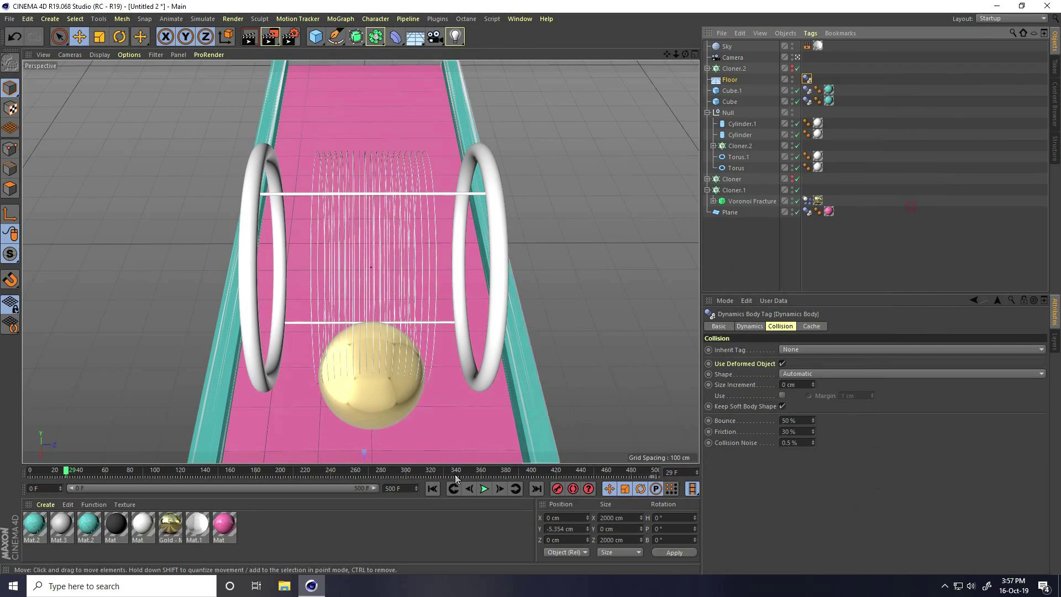
{"action": "left_click_drag", "start_coordinate": [637, 205], "coordinate": [729, 80]}
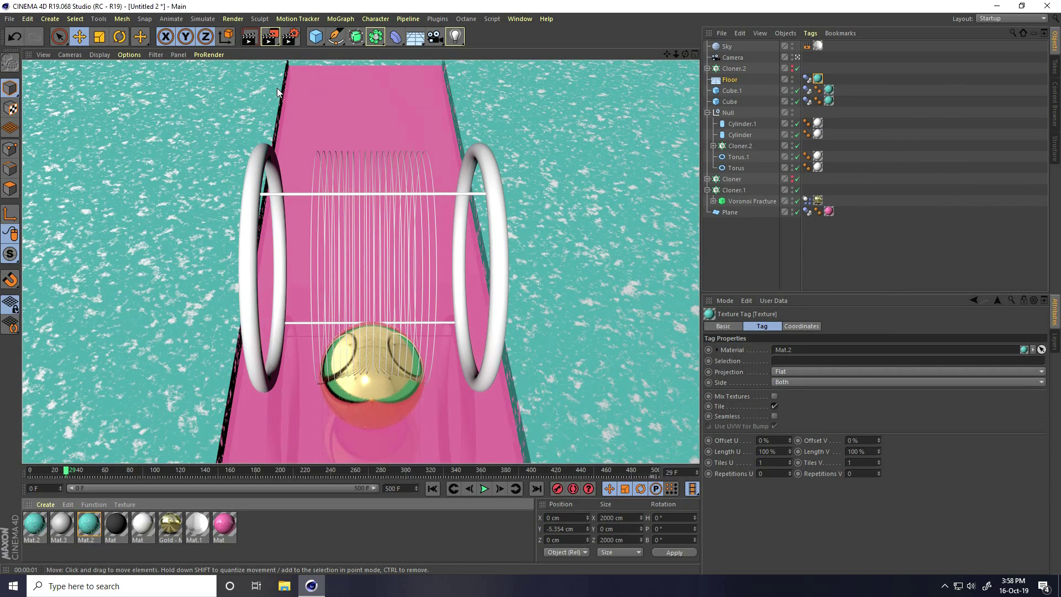
- Leave the camera view, add an area light and raise it to about 1318 cm above the floor
{"action": "left_click", "coordinate": [796, 57]}
{"action": "right_click_drag", "start_coordinate": [255, 276], "coordinate": [131, 322], "text": "alt"}
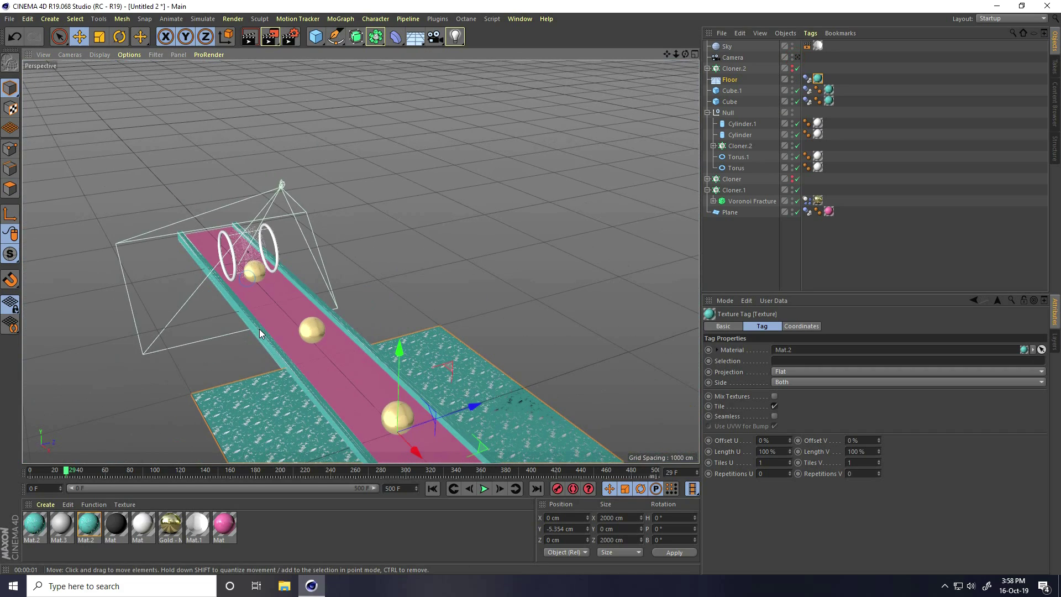
{"action": "left_click_drag", "start_coordinate": [260, 329], "coordinate": [339, 327], "text": "alt"}
{"action": "left_click_drag", "start_coordinate": [453, 38], "coordinate": [575, 73]}
{"action": "scroll", "coordinate": [469, 249], "scroll_direction": "down", "scroll_amount": 1}
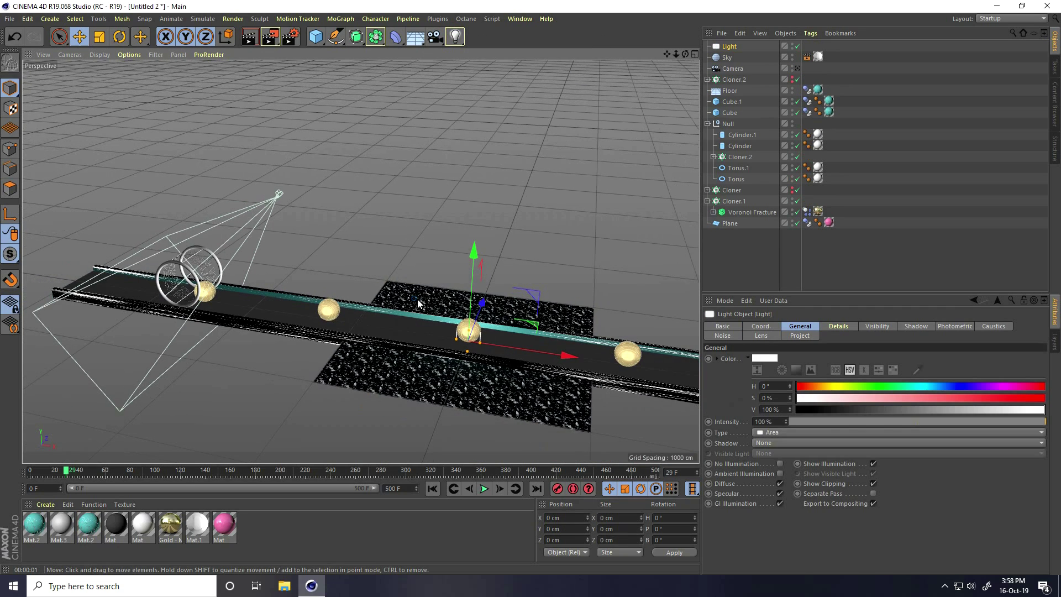
{"action": "left_click_drag", "start_coordinate": [468, 249], "coordinate": [471, 89]}
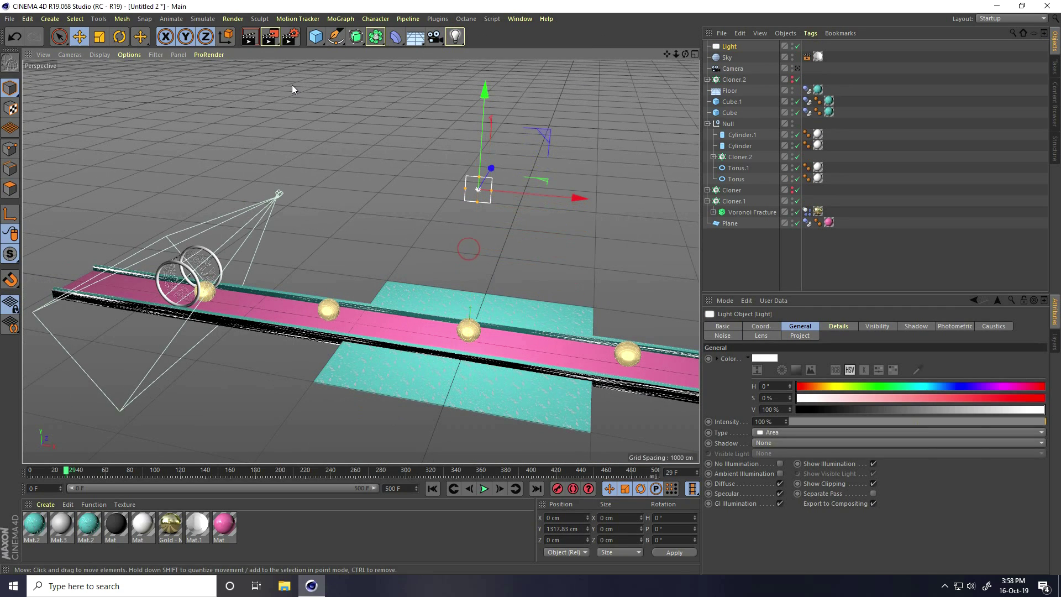
- Rotate the area light to a pitch of -90° and enlarge it to cover most of the track's length
{"action": "left_click", "coordinate": [120, 36]}
{"action": "left_click_drag", "start_coordinate": [468, 233], "coordinate": [480, 111]}
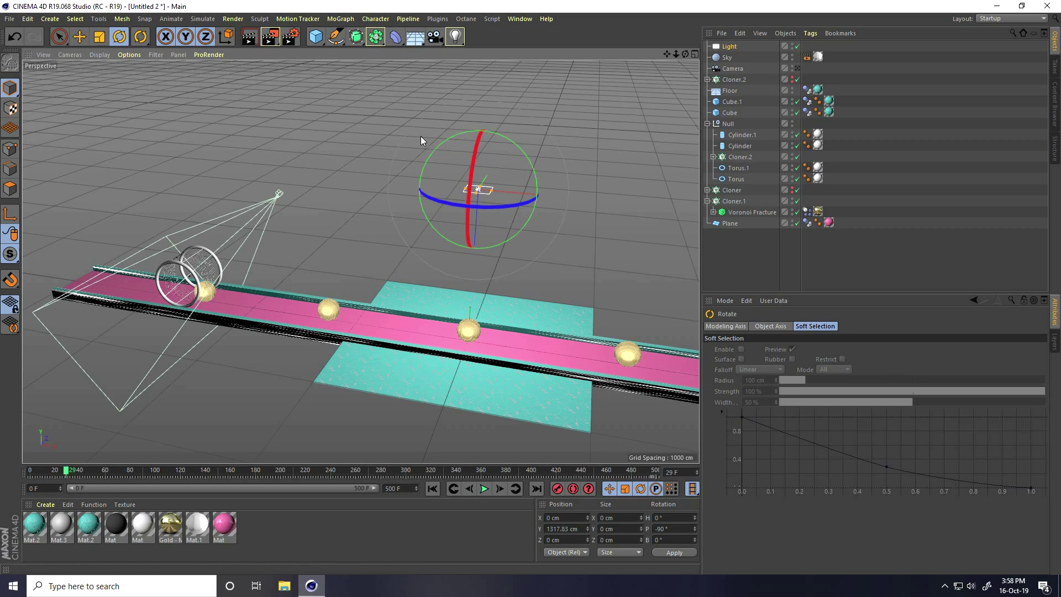
{"action": "left_click", "coordinate": [80, 37]}
{"action": "left_click_drag", "start_coordinate": [492, 193], "coordinate": [530, 287]}
{"action": "left_click_drag", "start_coordinate": [464, 210], "coordinate": [511, 249], "text": "alt"}
{"action": "middle_click_drag", "start_coordinate": [511, 249], "coordinate": [433, 268], "text": "alt"}
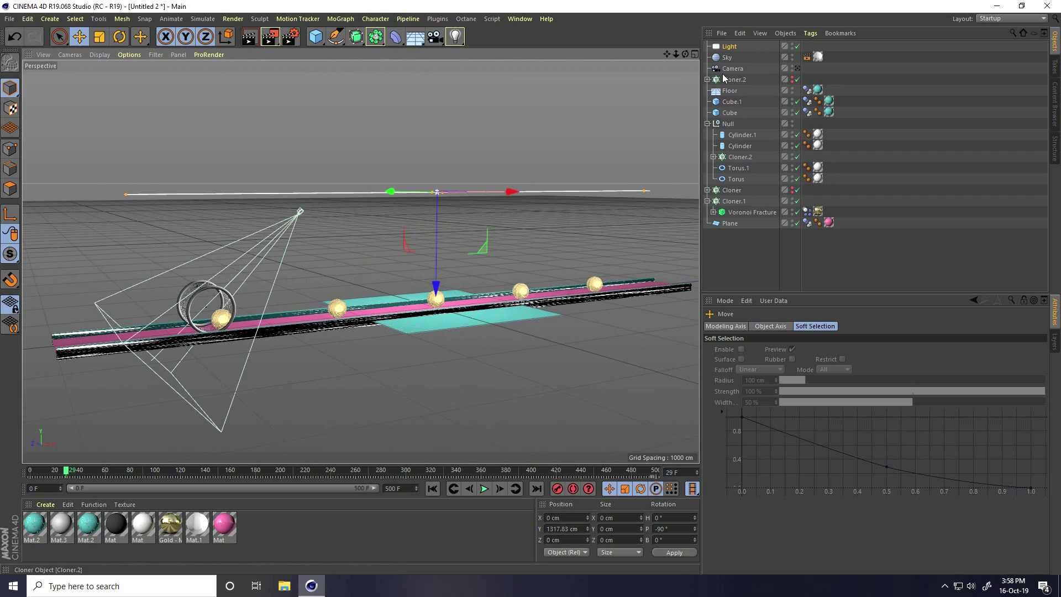
- Set the area light's intensity to 75%
{"action": "left_click", "coordinate": [730, 43]}
{"action": "left_click_drag", "start_coordinate": [779, 421], "coordinate": [750, 424]}
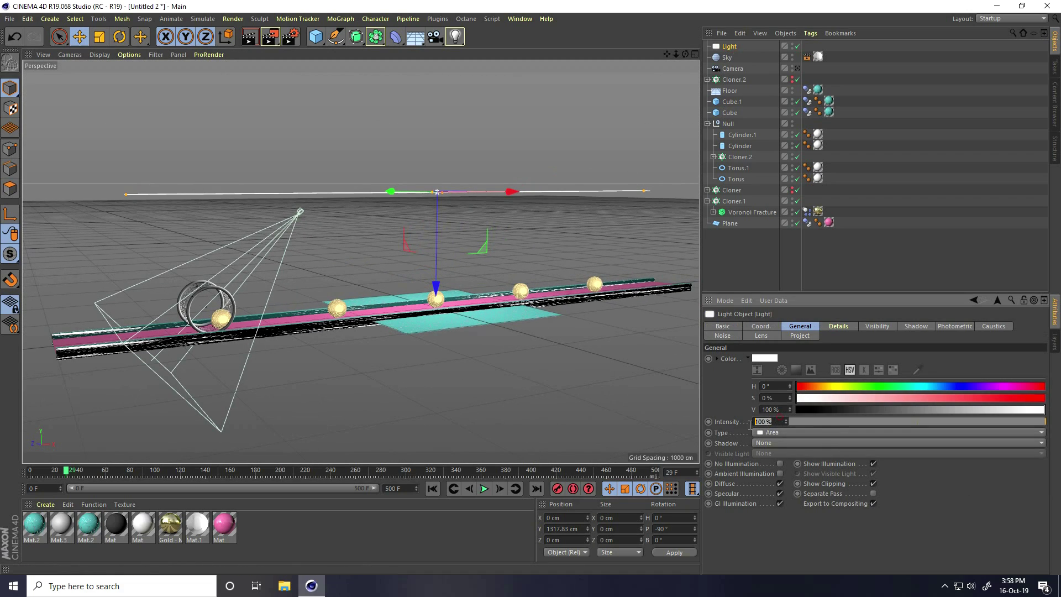
{"action": "type", "text": "75"}
{"action": "key", "text": "Return"}
{"action": "left_click_drag", "start_coordinate": [450, 279], "coordinate": [297, 94], "text": "alt"}
- Add the Ambient Occlusion effect to the render settings with 256 maximum samples and 100% accuracy
{"action": "left_click", "coordinate": [288, 35]}
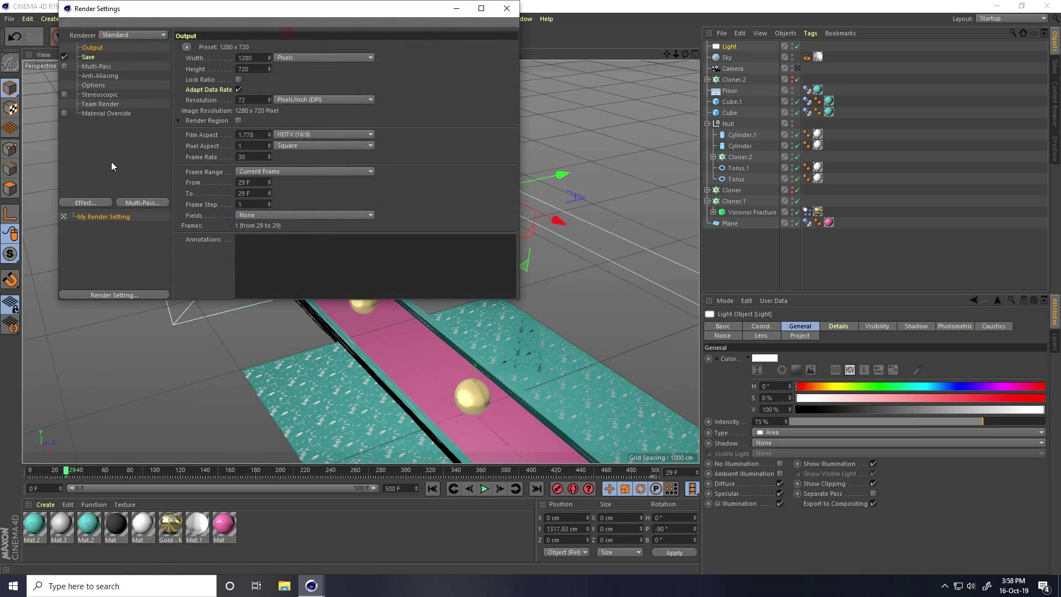
{"action": "left_click", "coordinate": [85, 204]}
{"action": "left_click", "coordinate": [133, 275]}
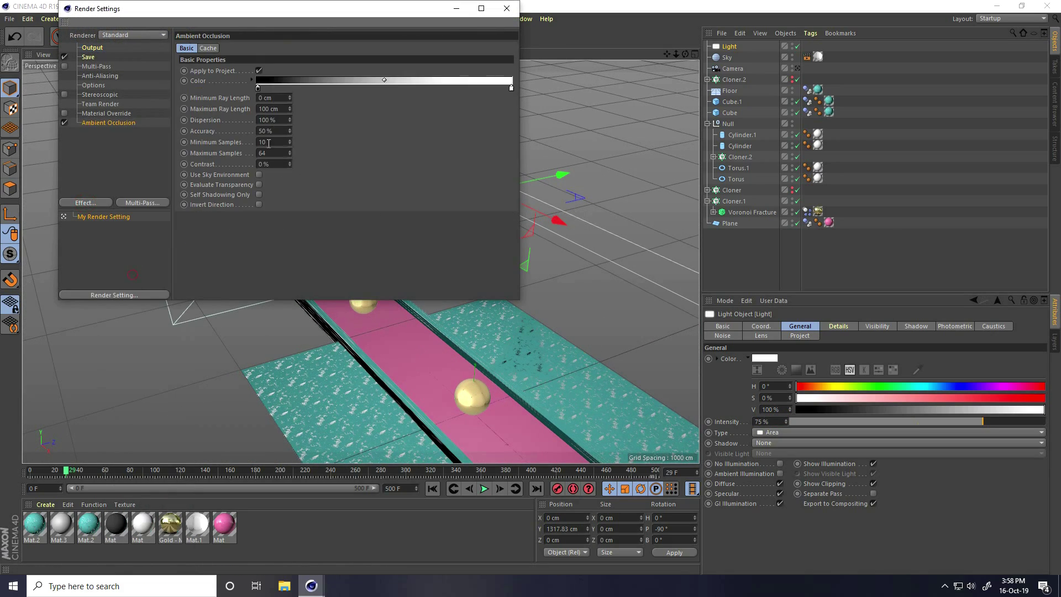
{"action": "type", "text": "256"}
{"action": "key", "text": "shift+Tab"}
{"action": "key", "text": "shift+Tab"}
{"action": "type", "text": "100"}
{"action": "key", "text": "Return"}
- Add the Global Illumination effect to the render settings and set its irradiance cache record density to Low
{"action": "left_click", "coordinate": [87, 205]}
{"action": "left_click", "coordinate": [145, 333]}
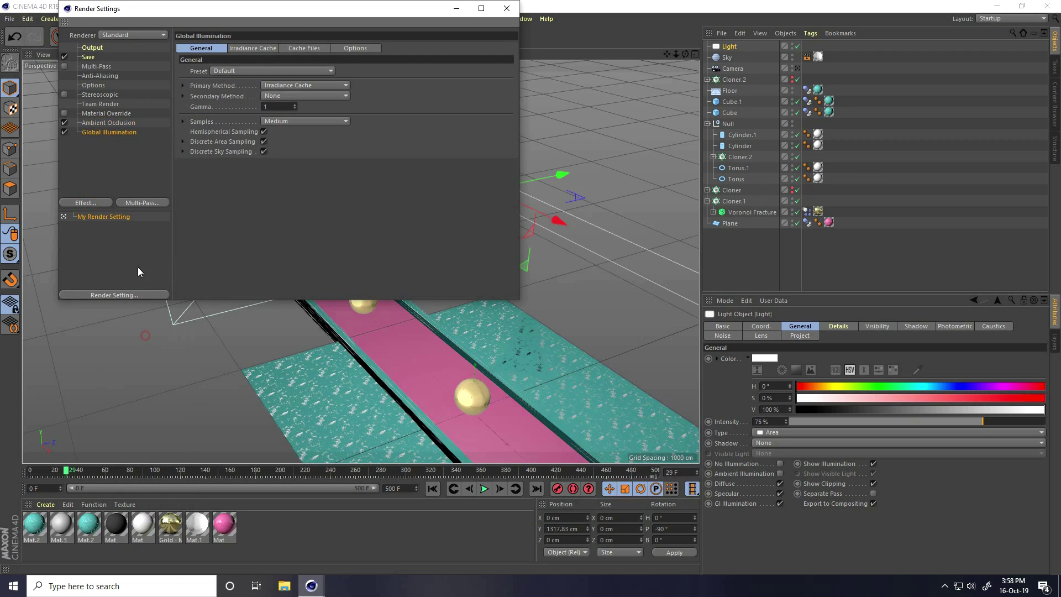
{"action": "left_click", "coordinate": [244, 48]}
{"action": "left_click", "coordinate": [267, 71]}
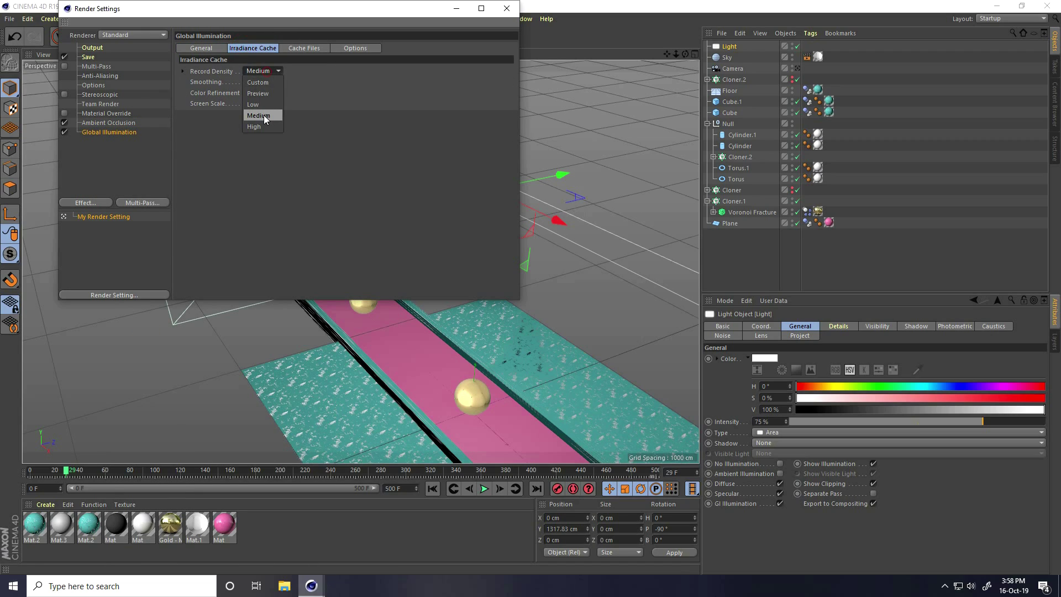
{"action": "left_click", "coordinate": [261, 105]}
- Choose Geometry as the render's anti-aliasing mode
{"action": "left_click", "coordinate": [94, 77]}
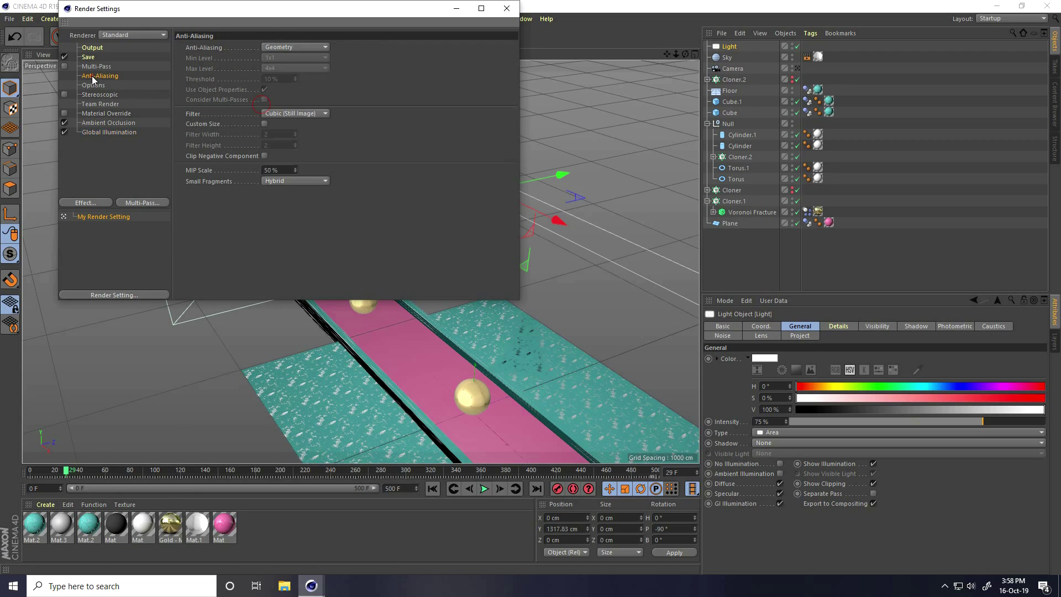
{"action": "left_click", "coordinate": [286, 51]}
{"action": "left_click", "coordinate": [279, 69]}
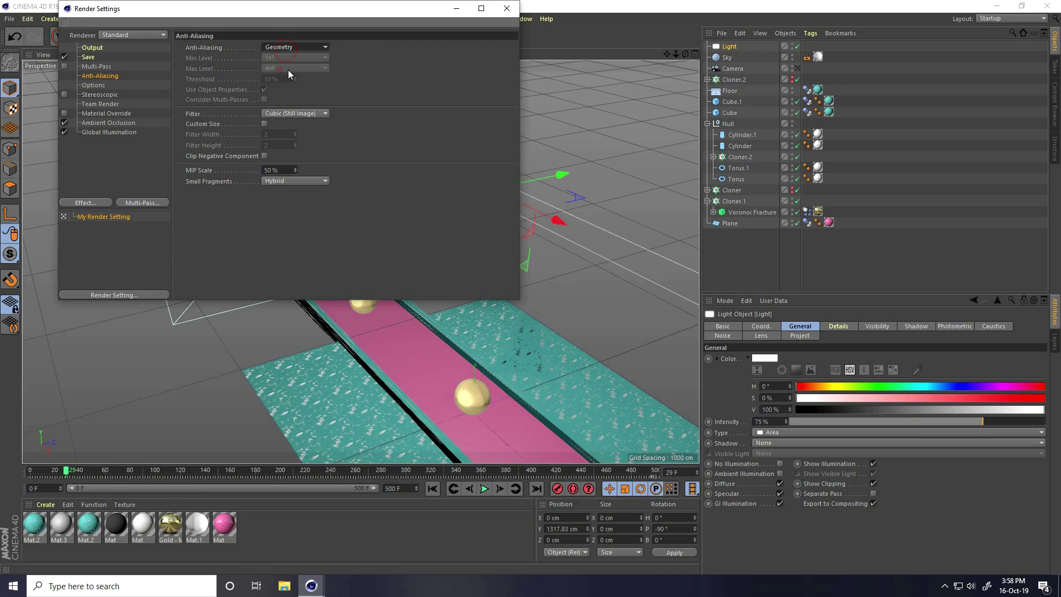
- Set the format of the saved render to MP4
{"action": "left_click", "coordinate": [88, 58]}
{"action": "left_click", "coordinate": [300, 80]}
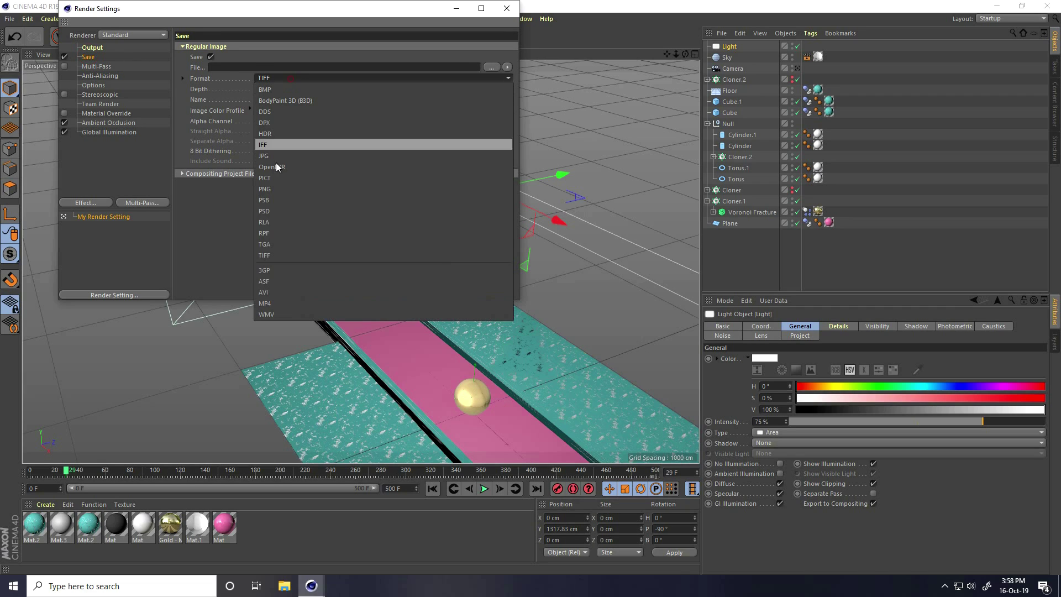
{"action": "left_click", "coordinate": [266, 306]}
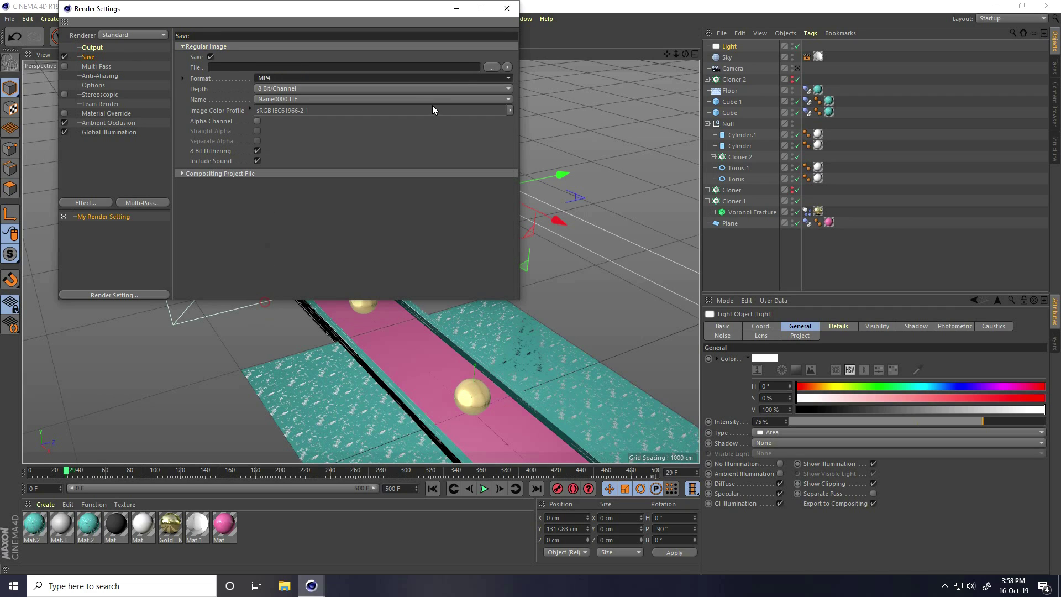
- Set the render's output file to "as" in the fic folder on the Desktop
{"action": "left_click", "coordinate": [492, 67]}
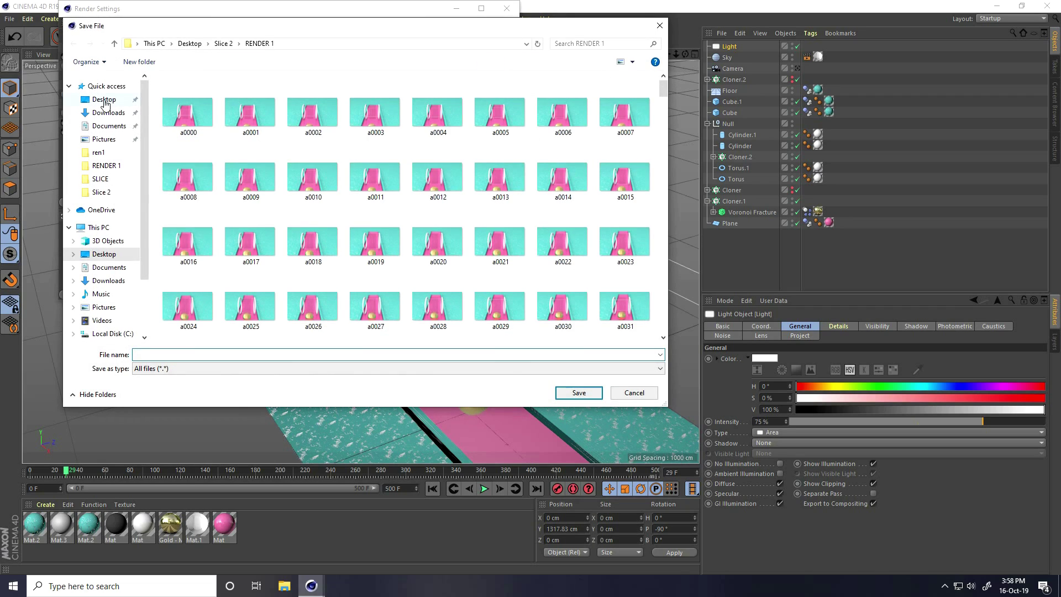
{"action": "left_click", "coordinate": [104, 99]}
{"action": "right_click", "coordinate": [295, 231]}
{"action": "double_click", "coordinate": [255, 109]}
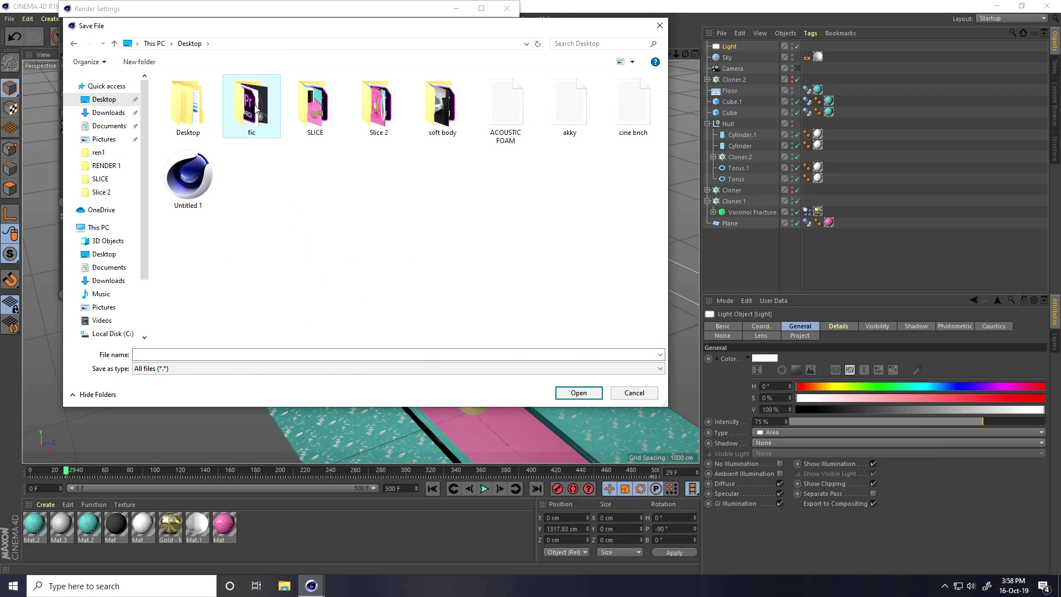
{"action": "left_click", "coordinate": [253, 354]}
{"action": "type", "text": "as"}
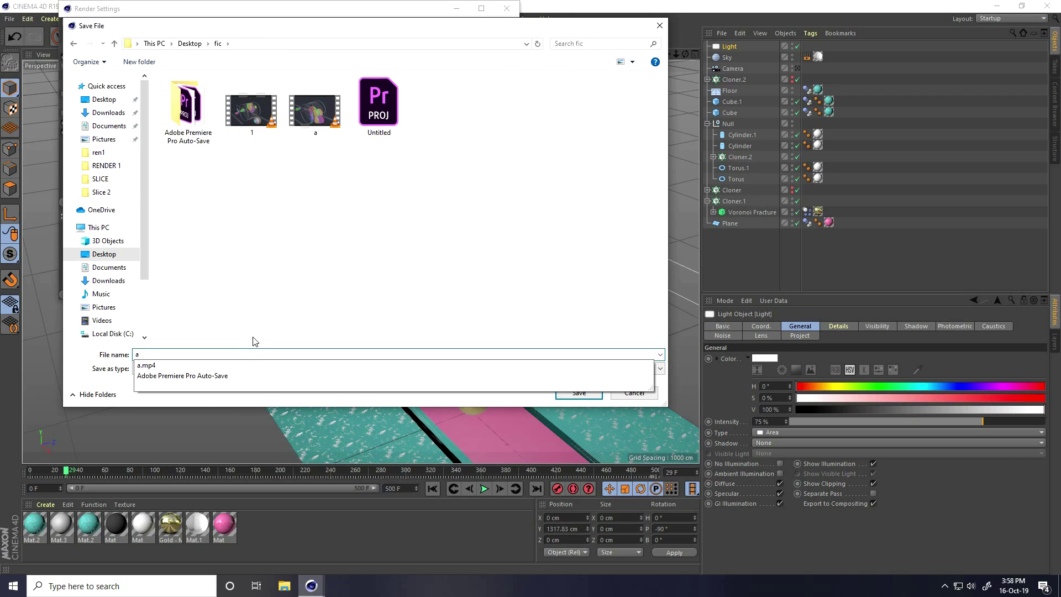
{"action": "left_click", "coordinate": [579, 392]}
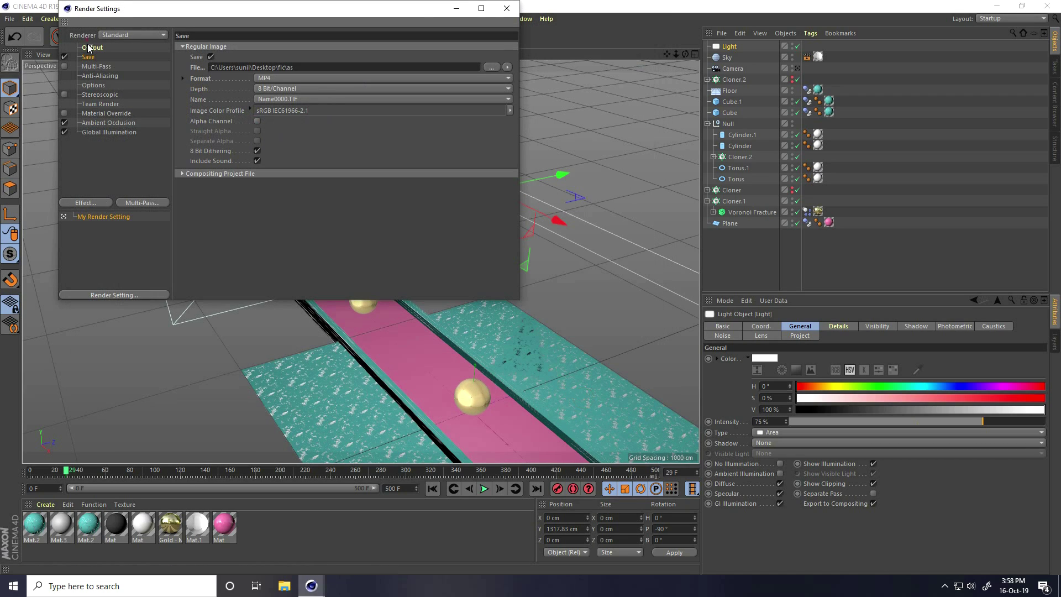
- Set the frame range of the render output to All Frames and close the render settings
{"action": "left_click", "coordinate": [91, 47]}
{"action": "left_click", "coordinate": [277, 173]}
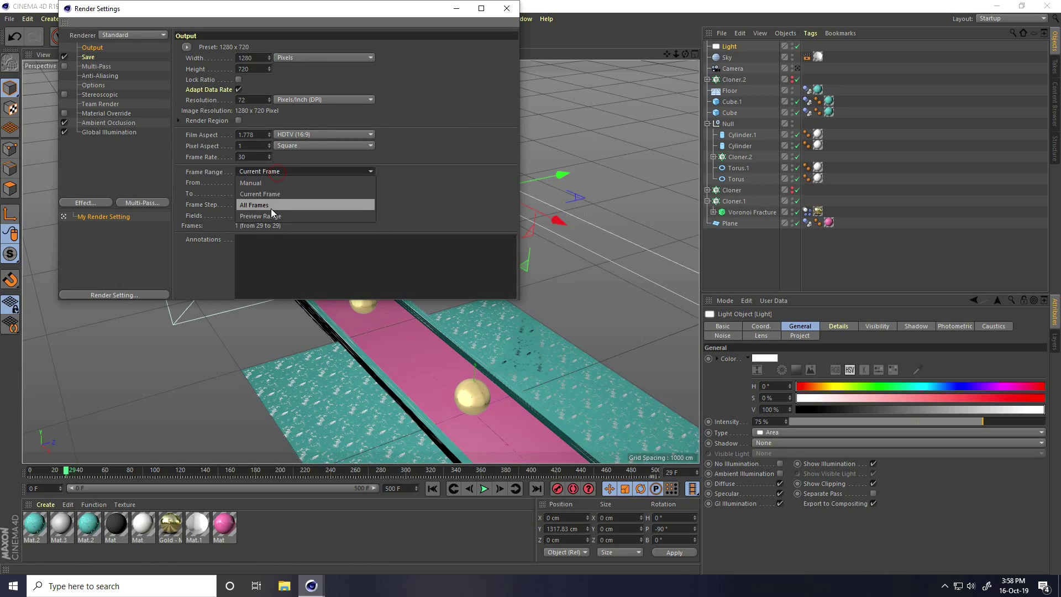
{"action": "left_click", "coordinate": [271, 206]}
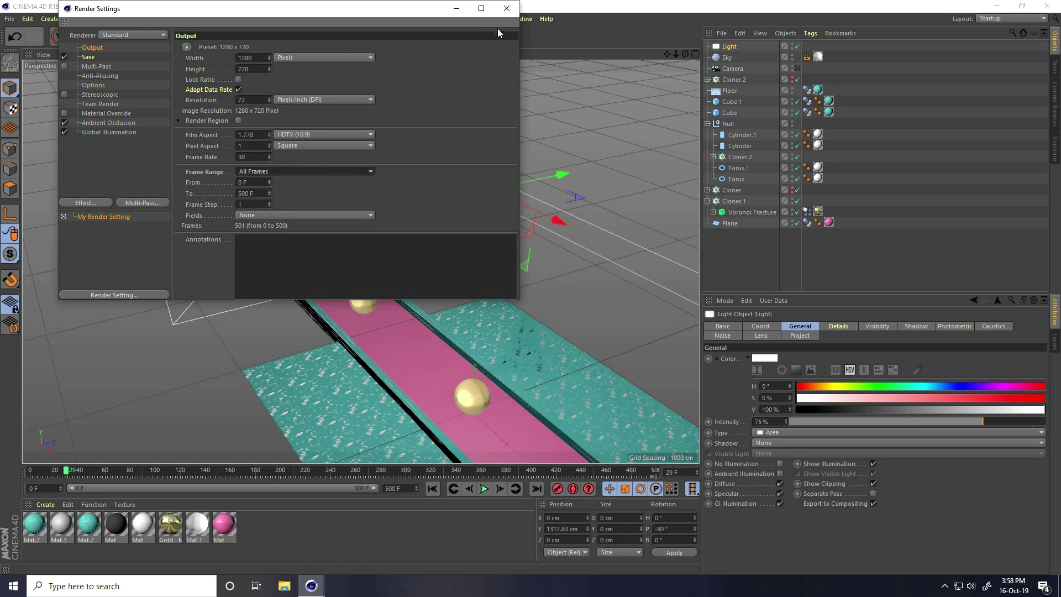
{"action": "left_click", "coordinate": [507, 9]}
{"action": "left_click", "coordinate": [270, 36]}
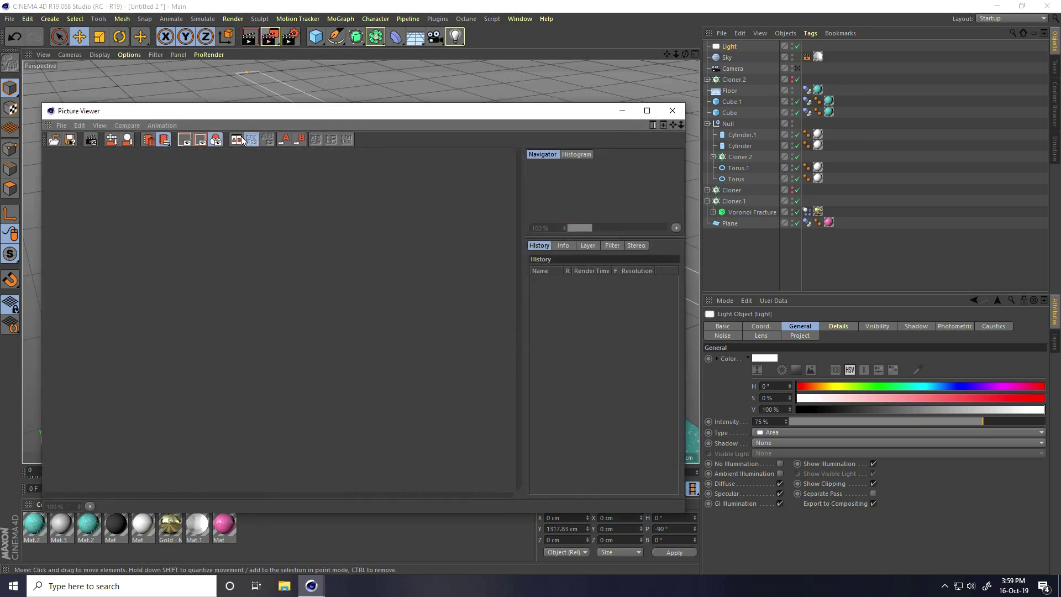
{"action": "left_click", "coordinate": [647, 110]}
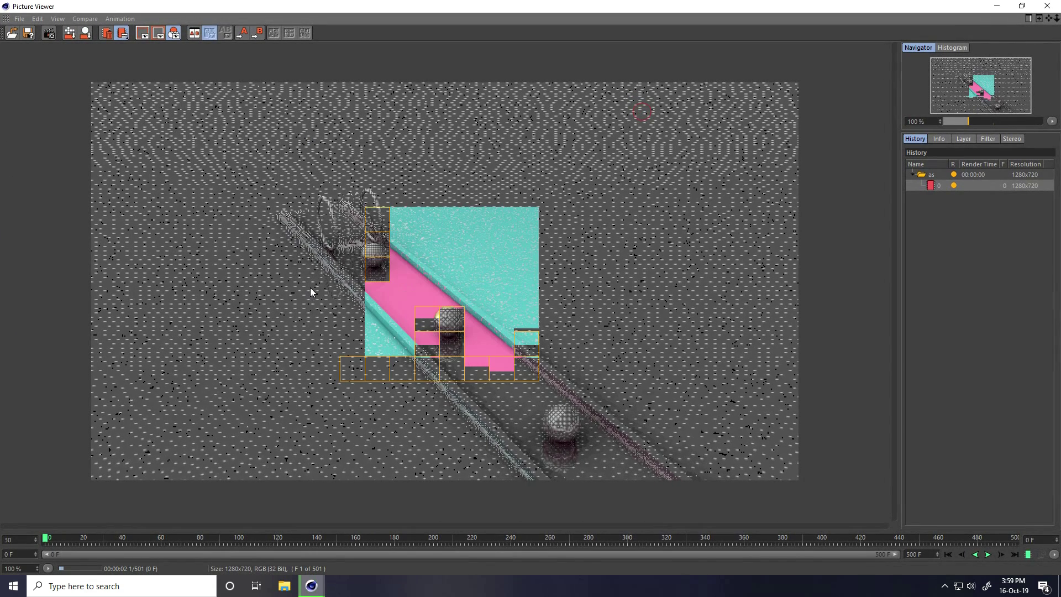
{"action": "key", "text": "Escape"}
{"action": "left_click", "coordinate": [552, 335]}
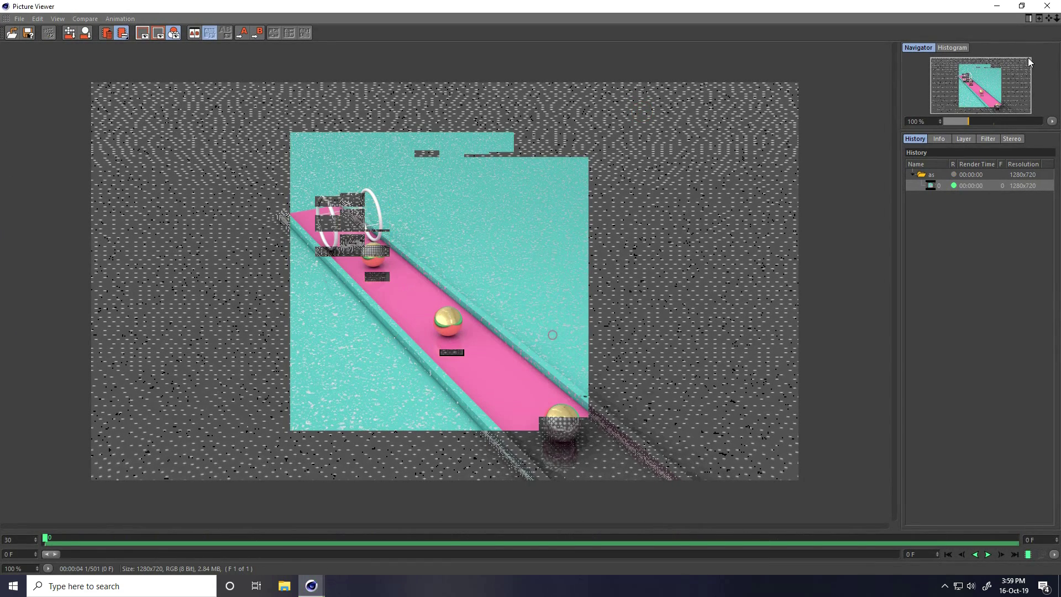
{"action": "left_click", "coordinate": [1054, 10]}
- Make the scene's Camera the active view and start rendering the animation to the Picture Viewer
{"action": "left_click", "coordinate": [798, 68]}
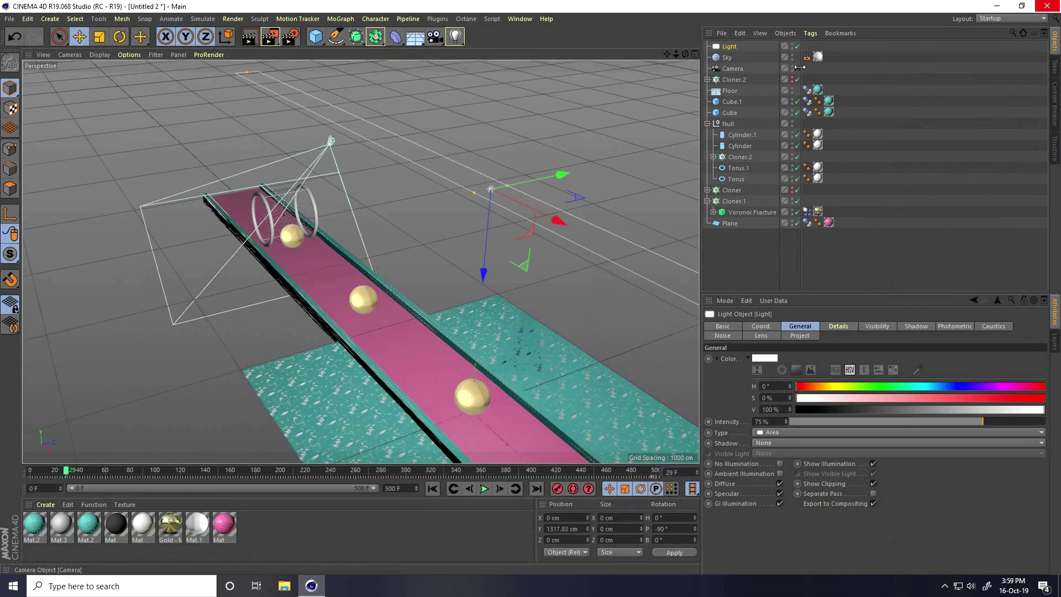
{"action": "left_click", "coordinate": [272, 37]}
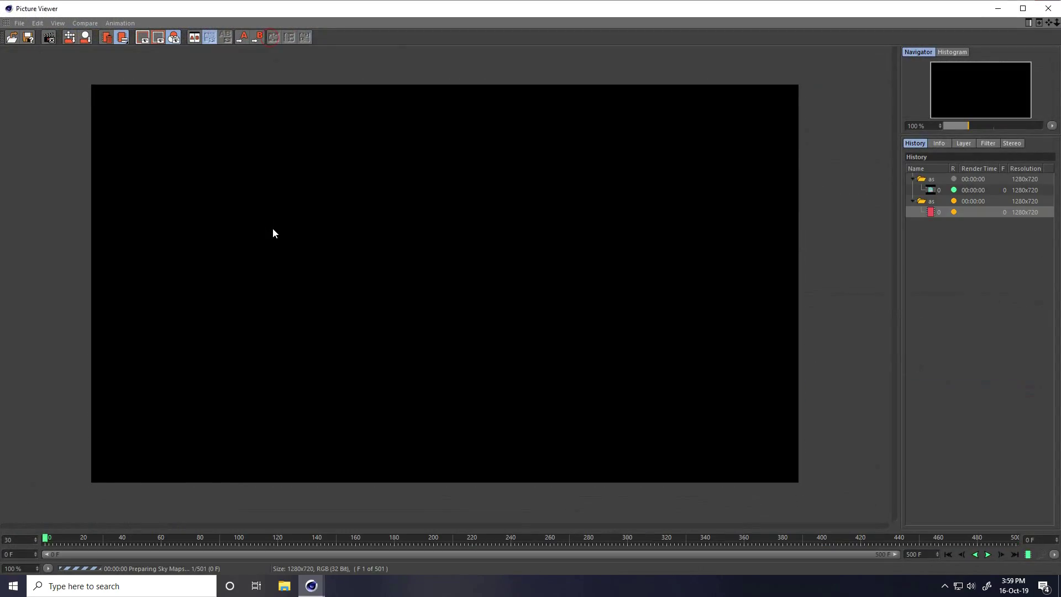